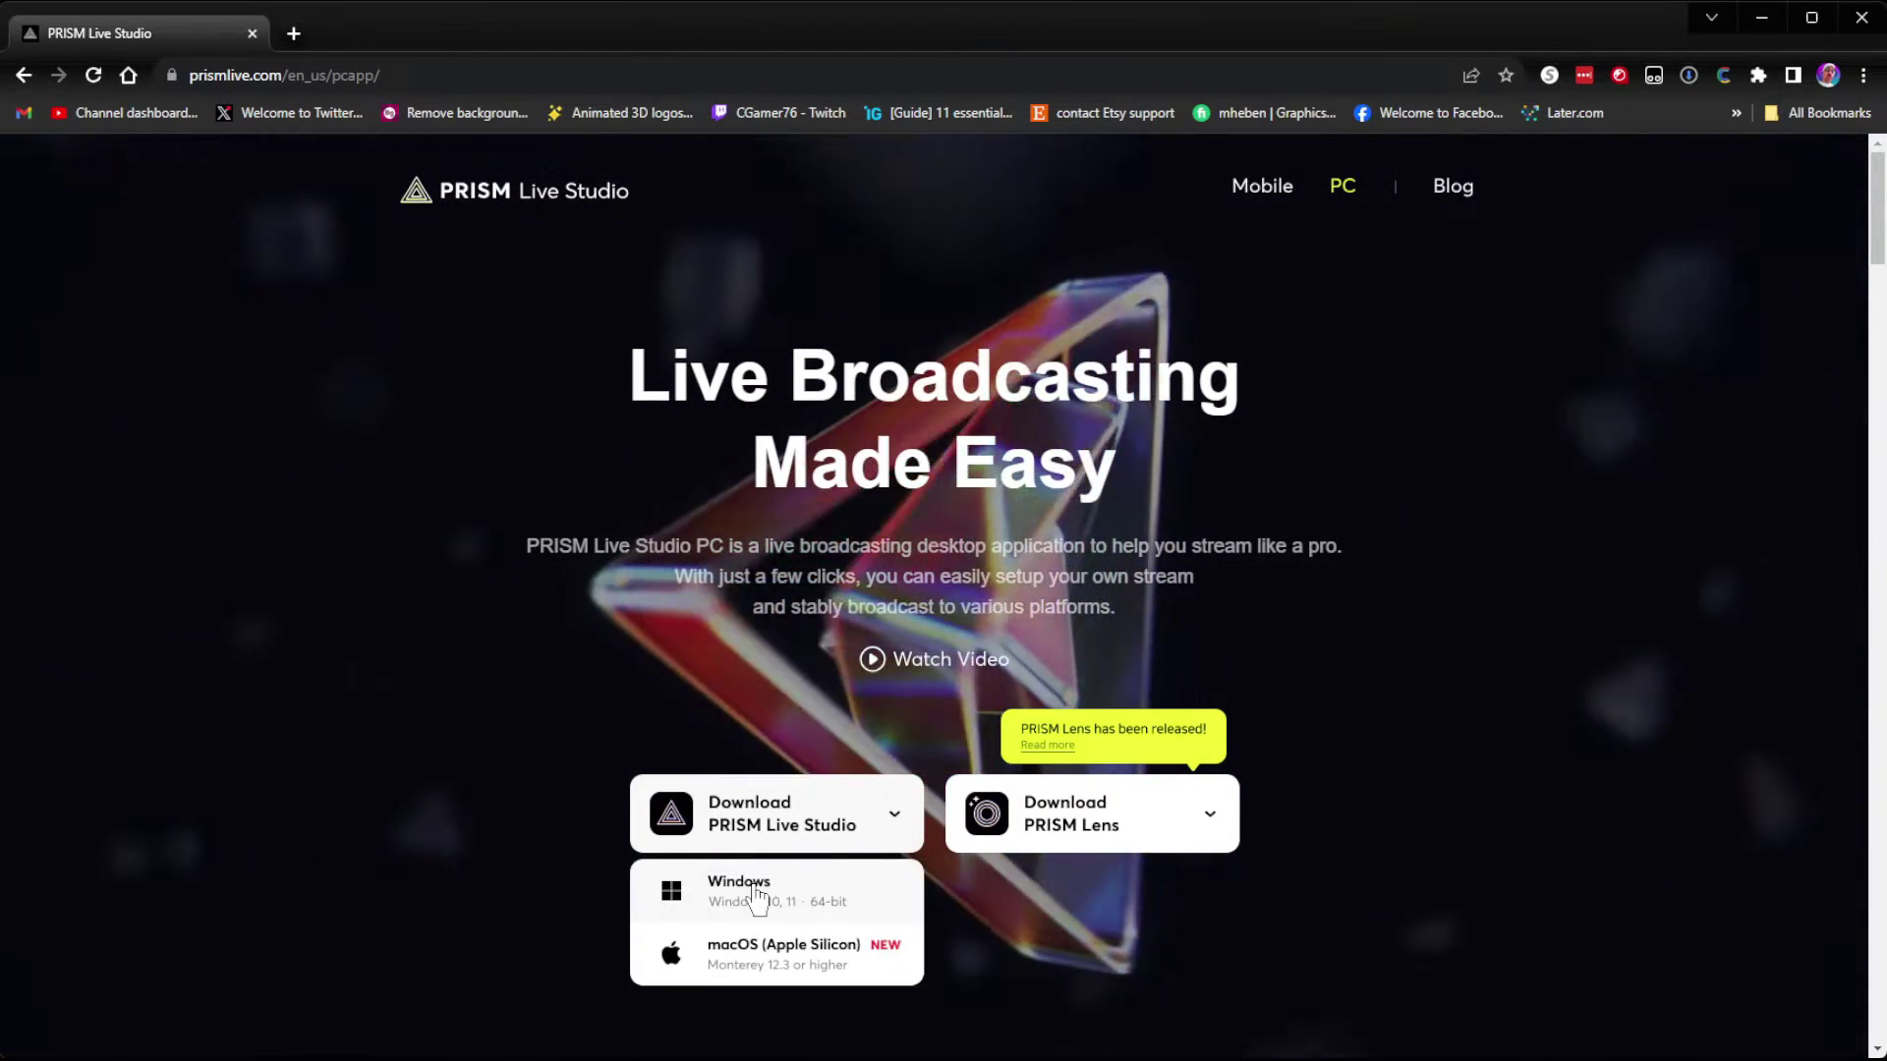
Download the Windows versions of PRISM Live Studio and PRISM Lens from the PRISM website
{"action": "left_click", "coordinate": [668, 894]}
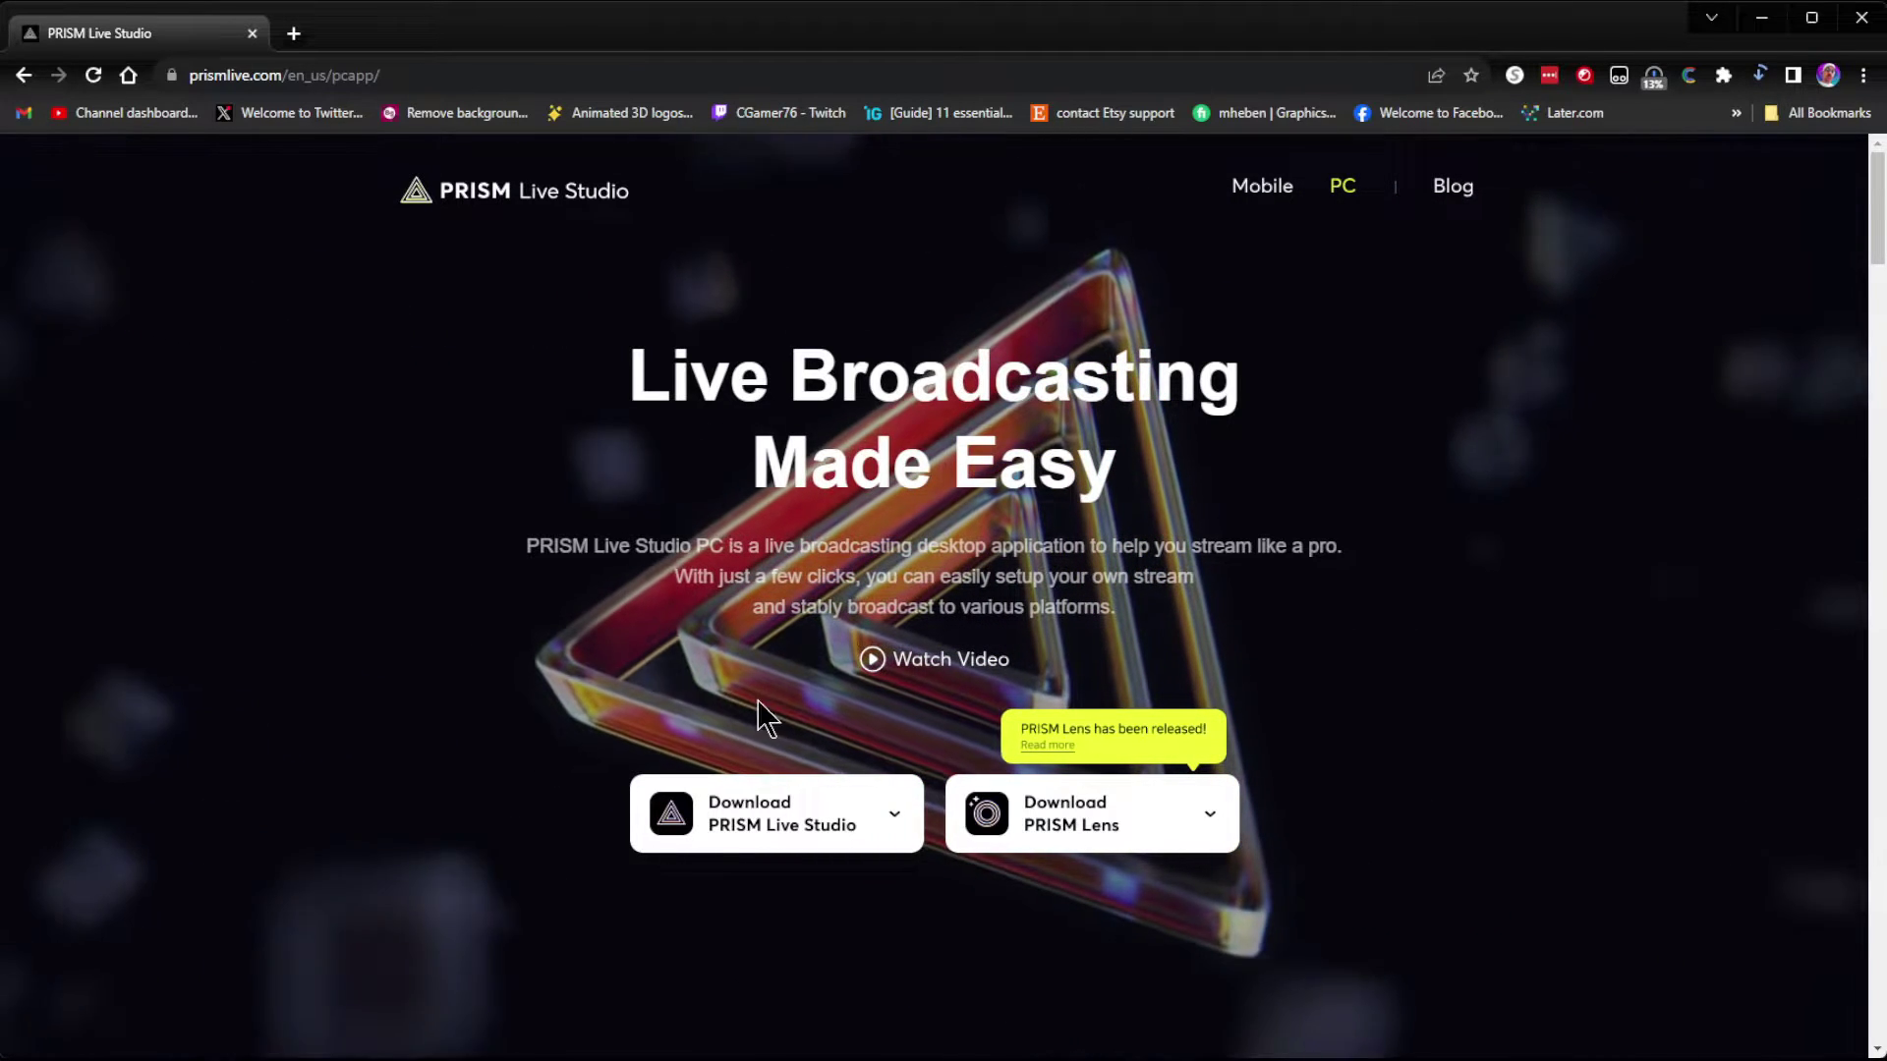
{"action": "left_click", "coordinate": [1086, 825]}
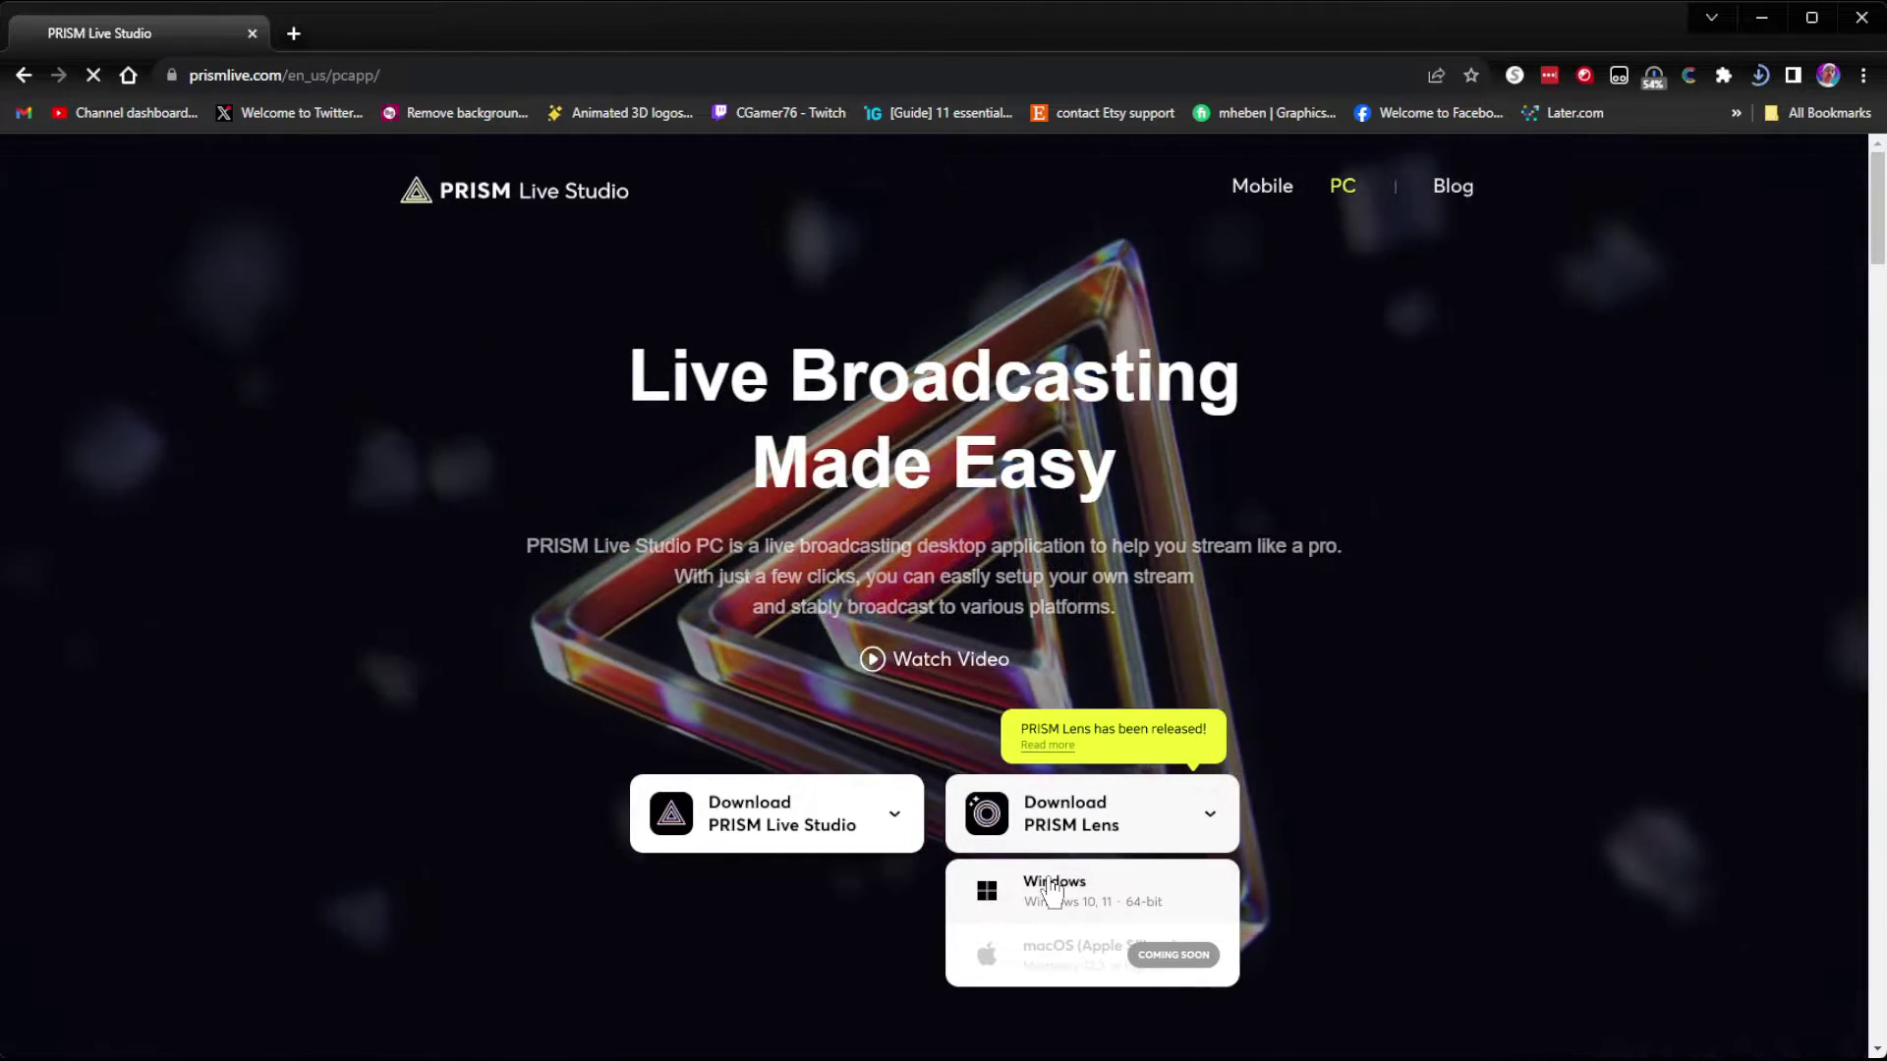
{"action": "left_click", "coordinate": [1051, 890]}
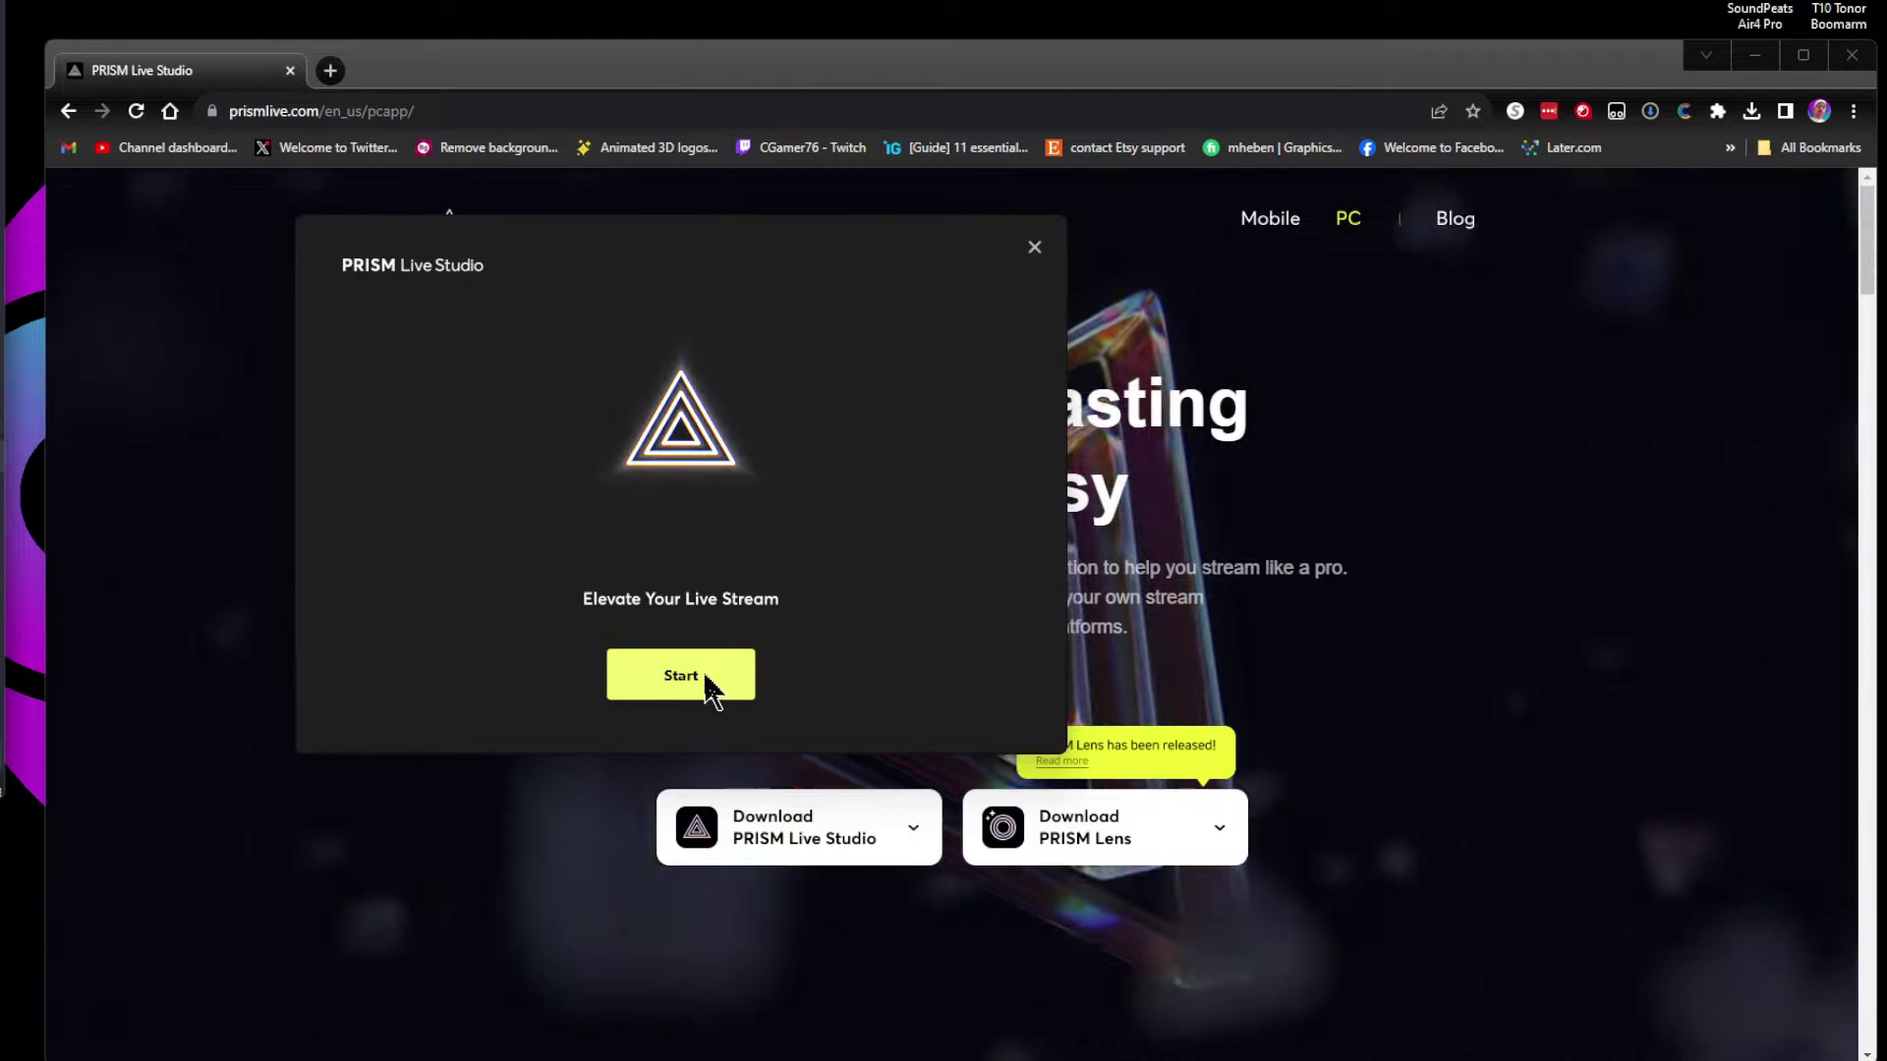
Start PRISM Live Studio from its installer window and allow it through the firewall on private networks
{"action": "left_click", "coordinate": [692, 678]}
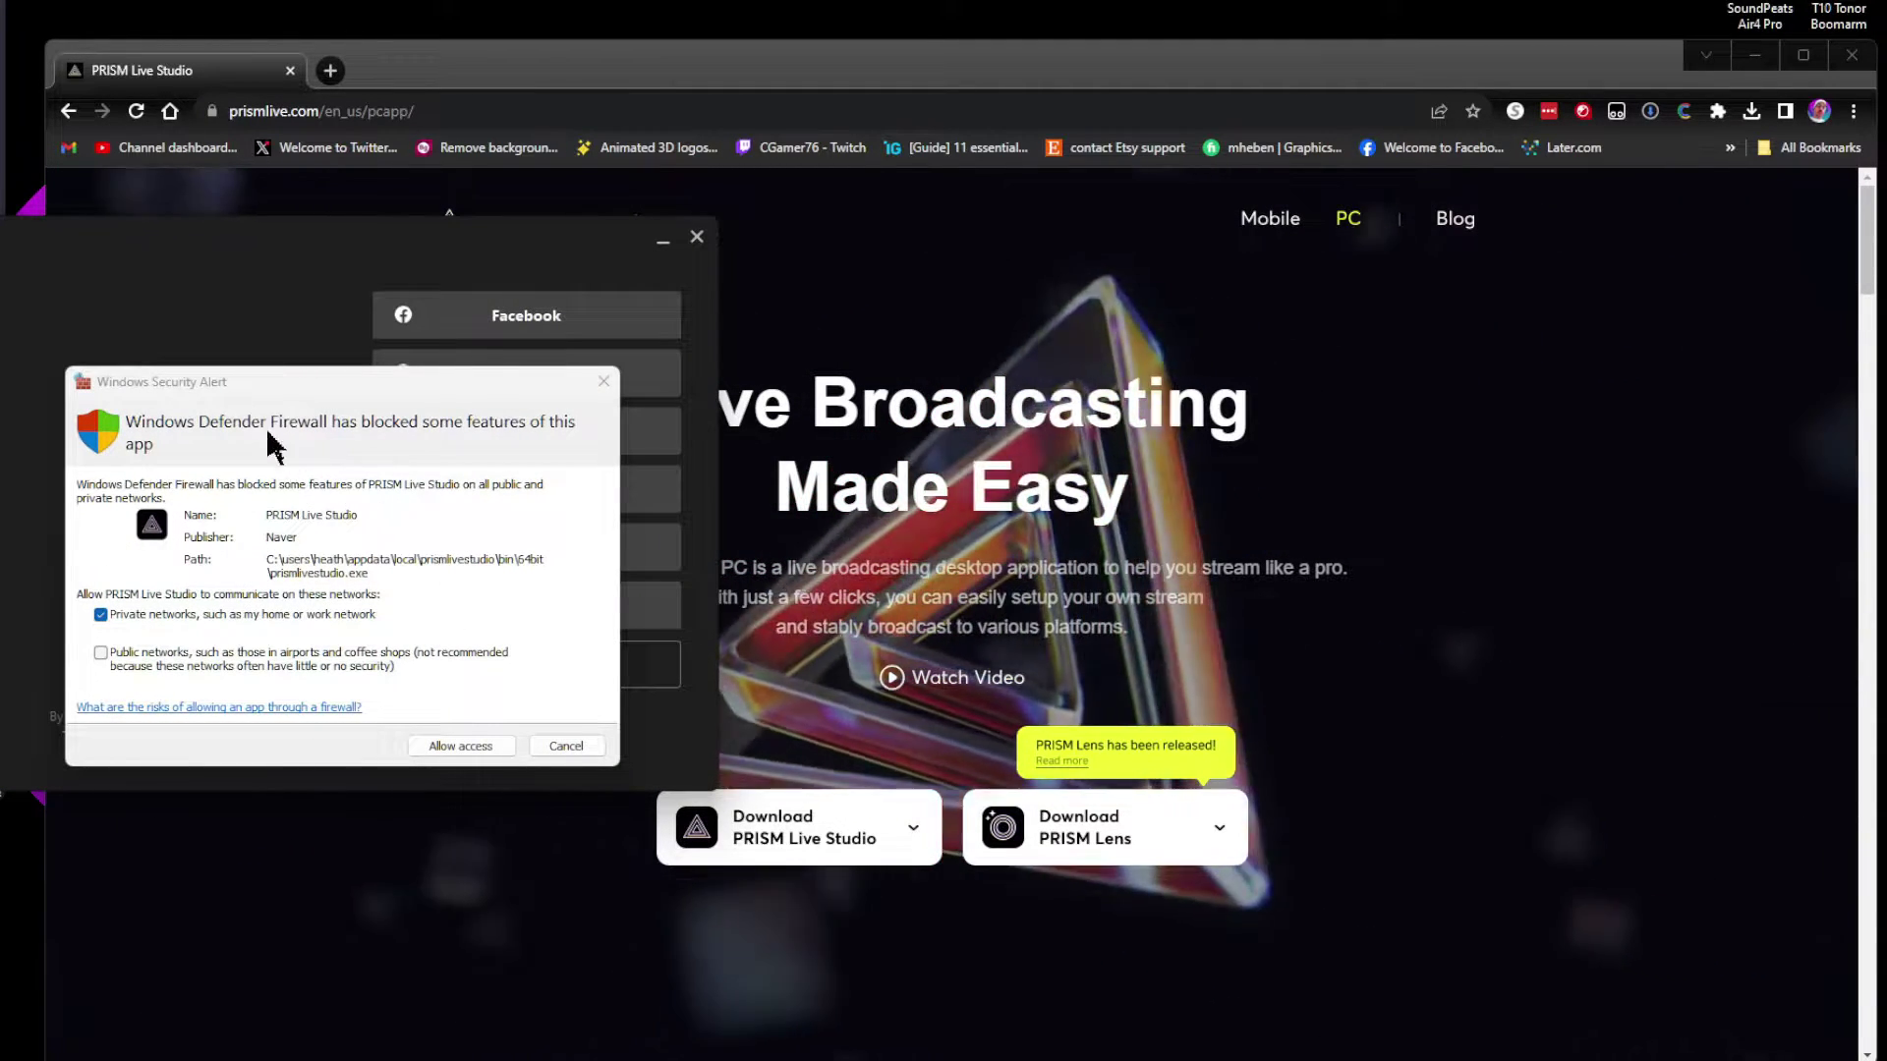
{"action": "left_click", "coordinate": [455, 746]}
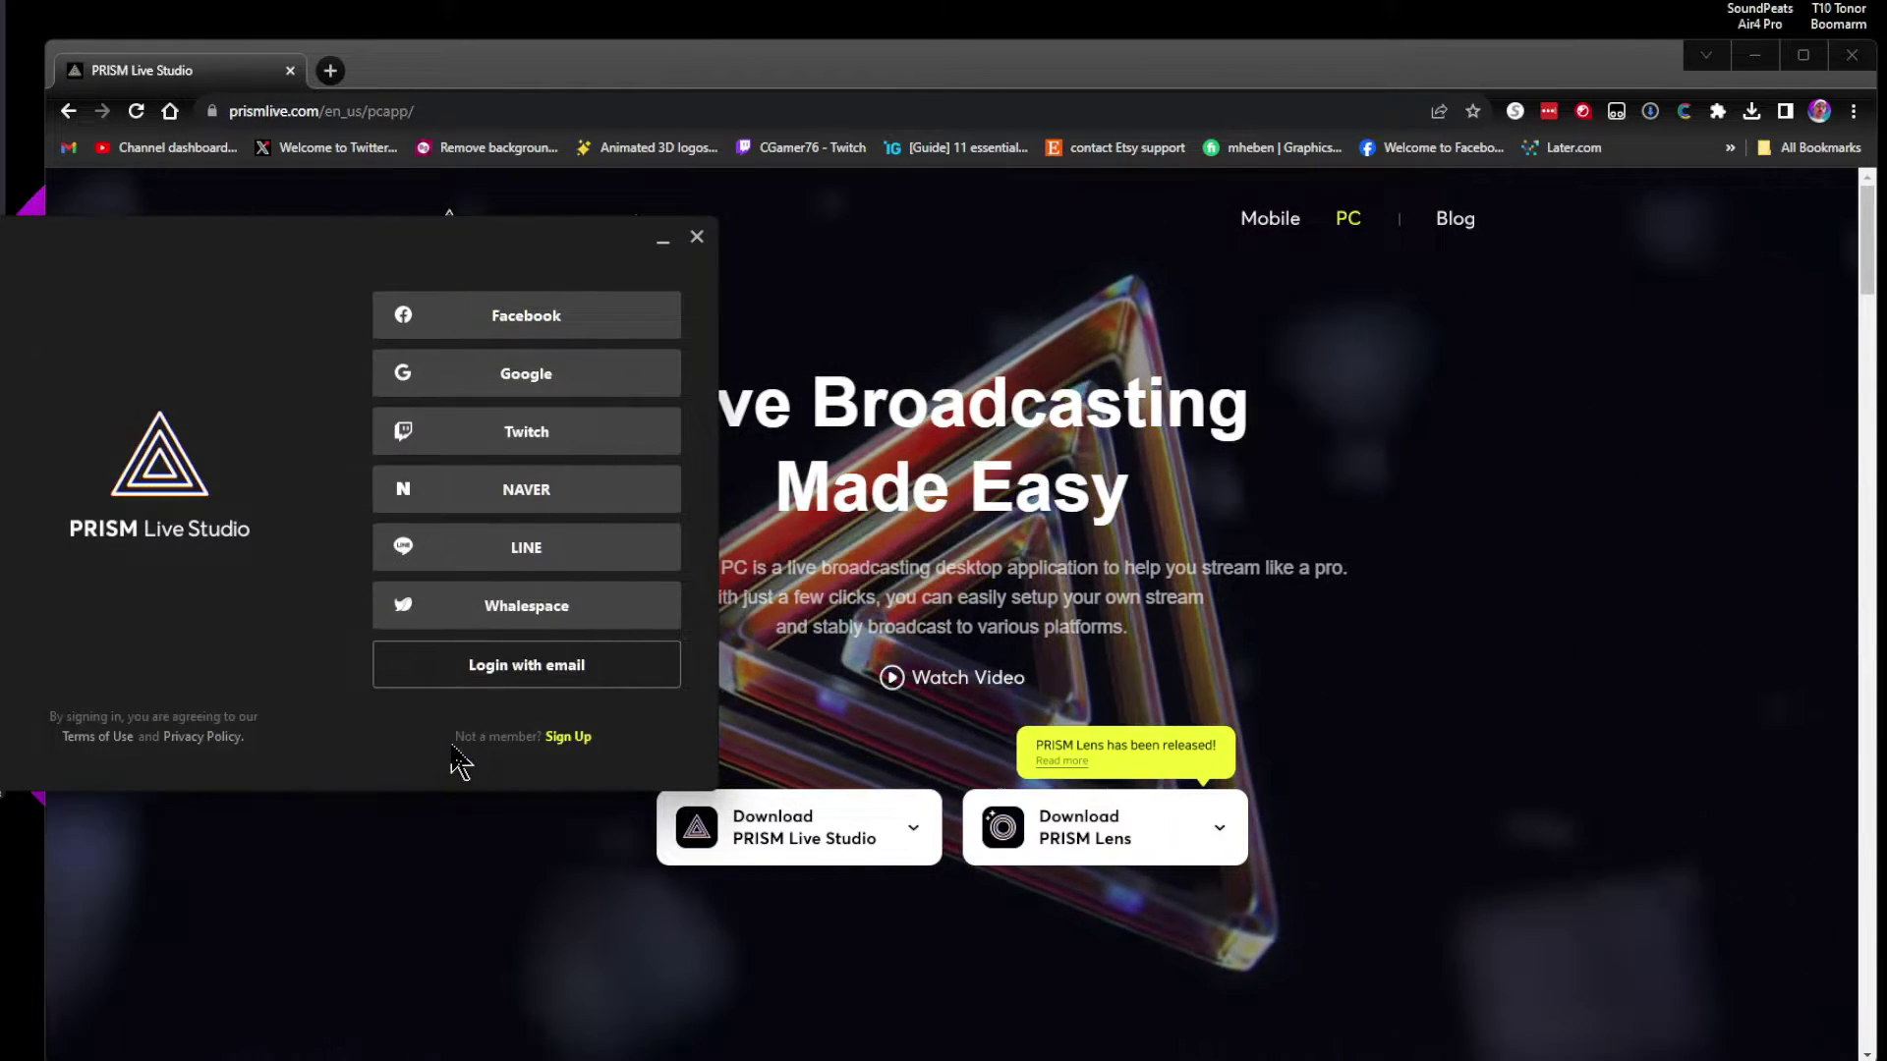
Sign in to PRISM Live Studio with the Twitch account and close the launcher's welcome window
{"action": "left_click_drag", "start_coordinate": [453, 262], "coordinate": [656, 250]}
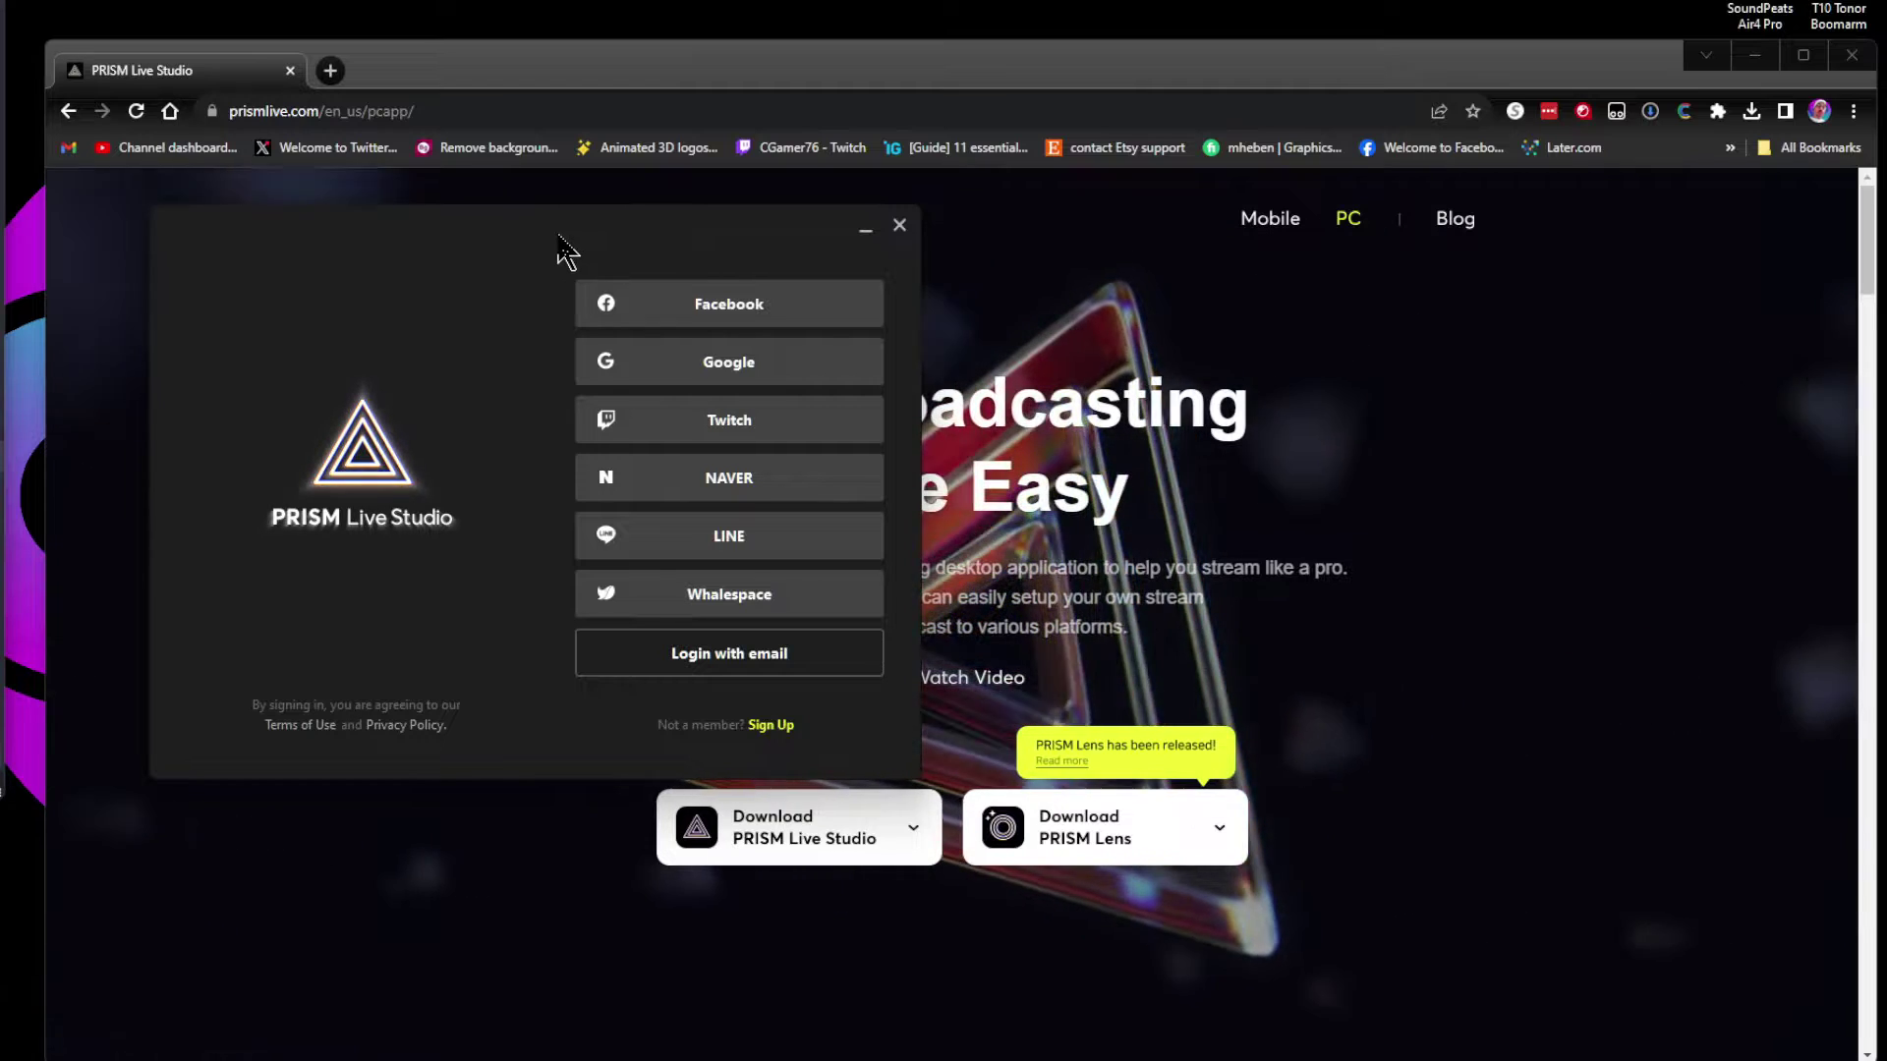
{"action": "left_click", "coordinate": [691, 423]}
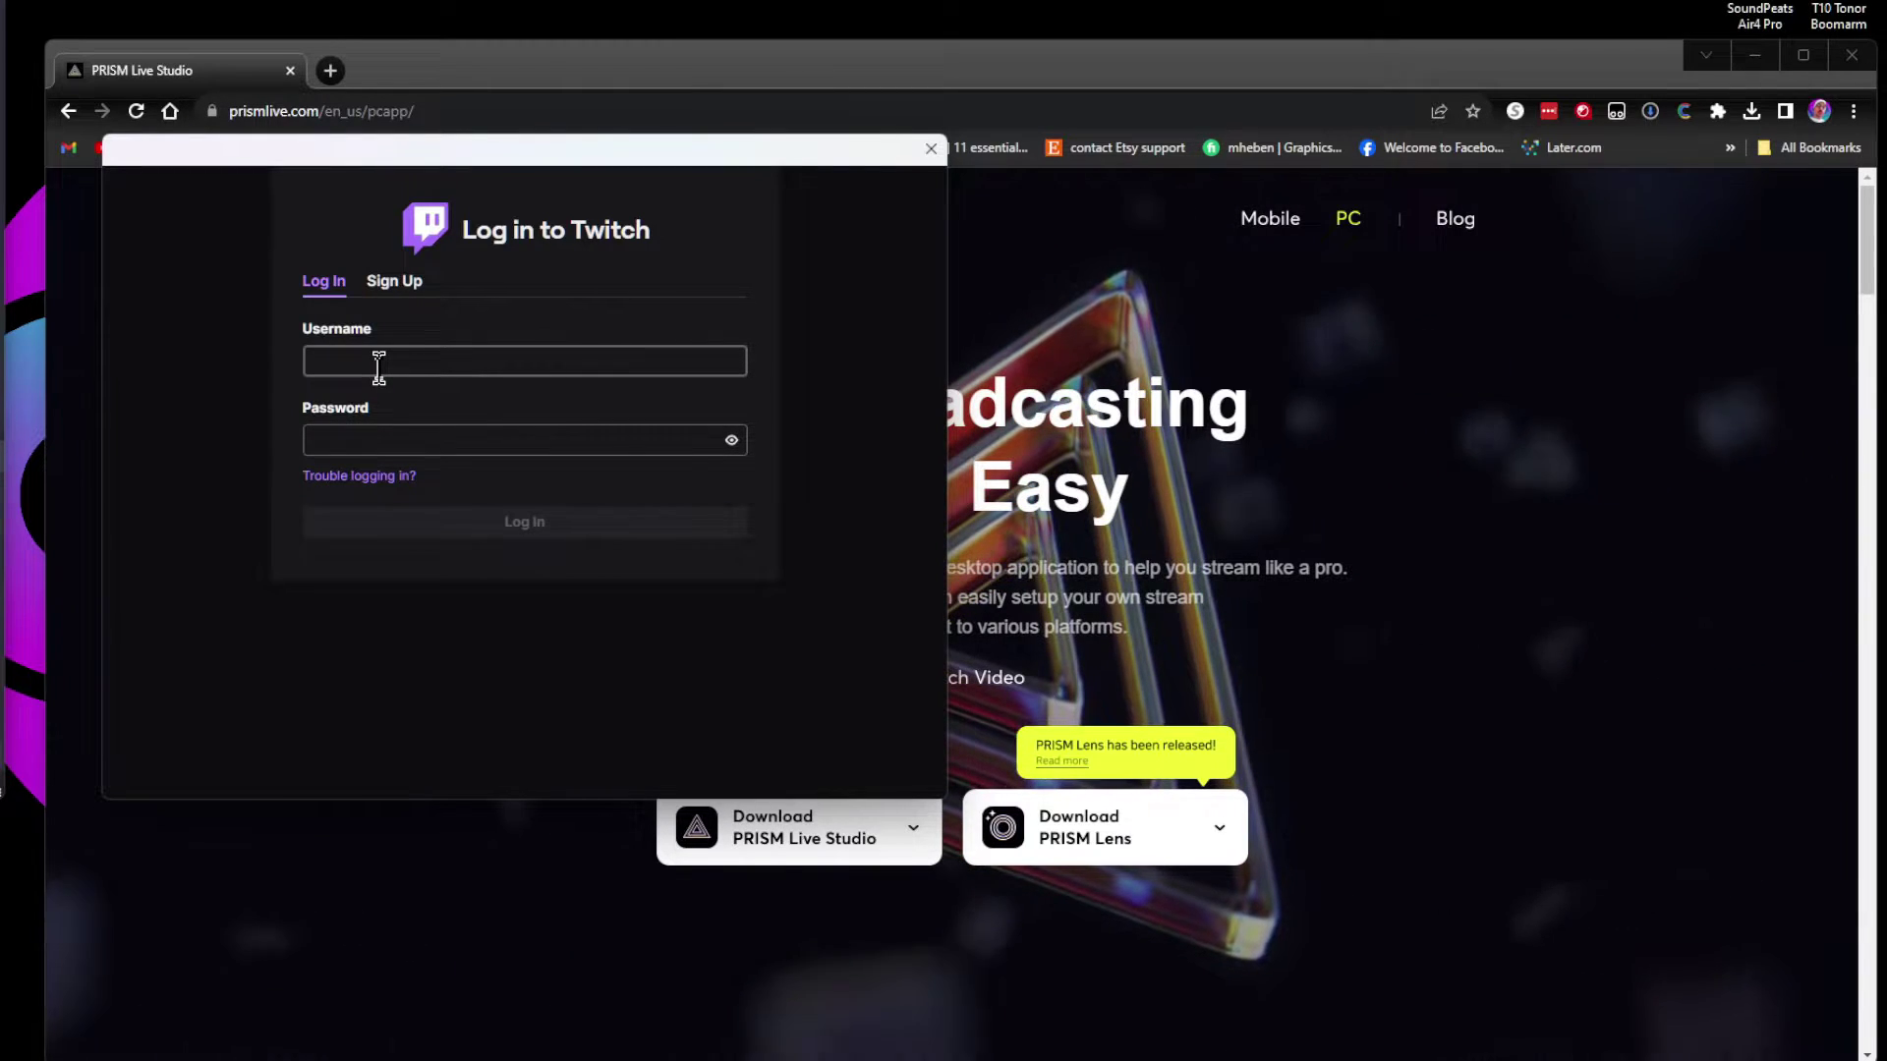
{"action": "left_click", "coordinate": [374, 363]}
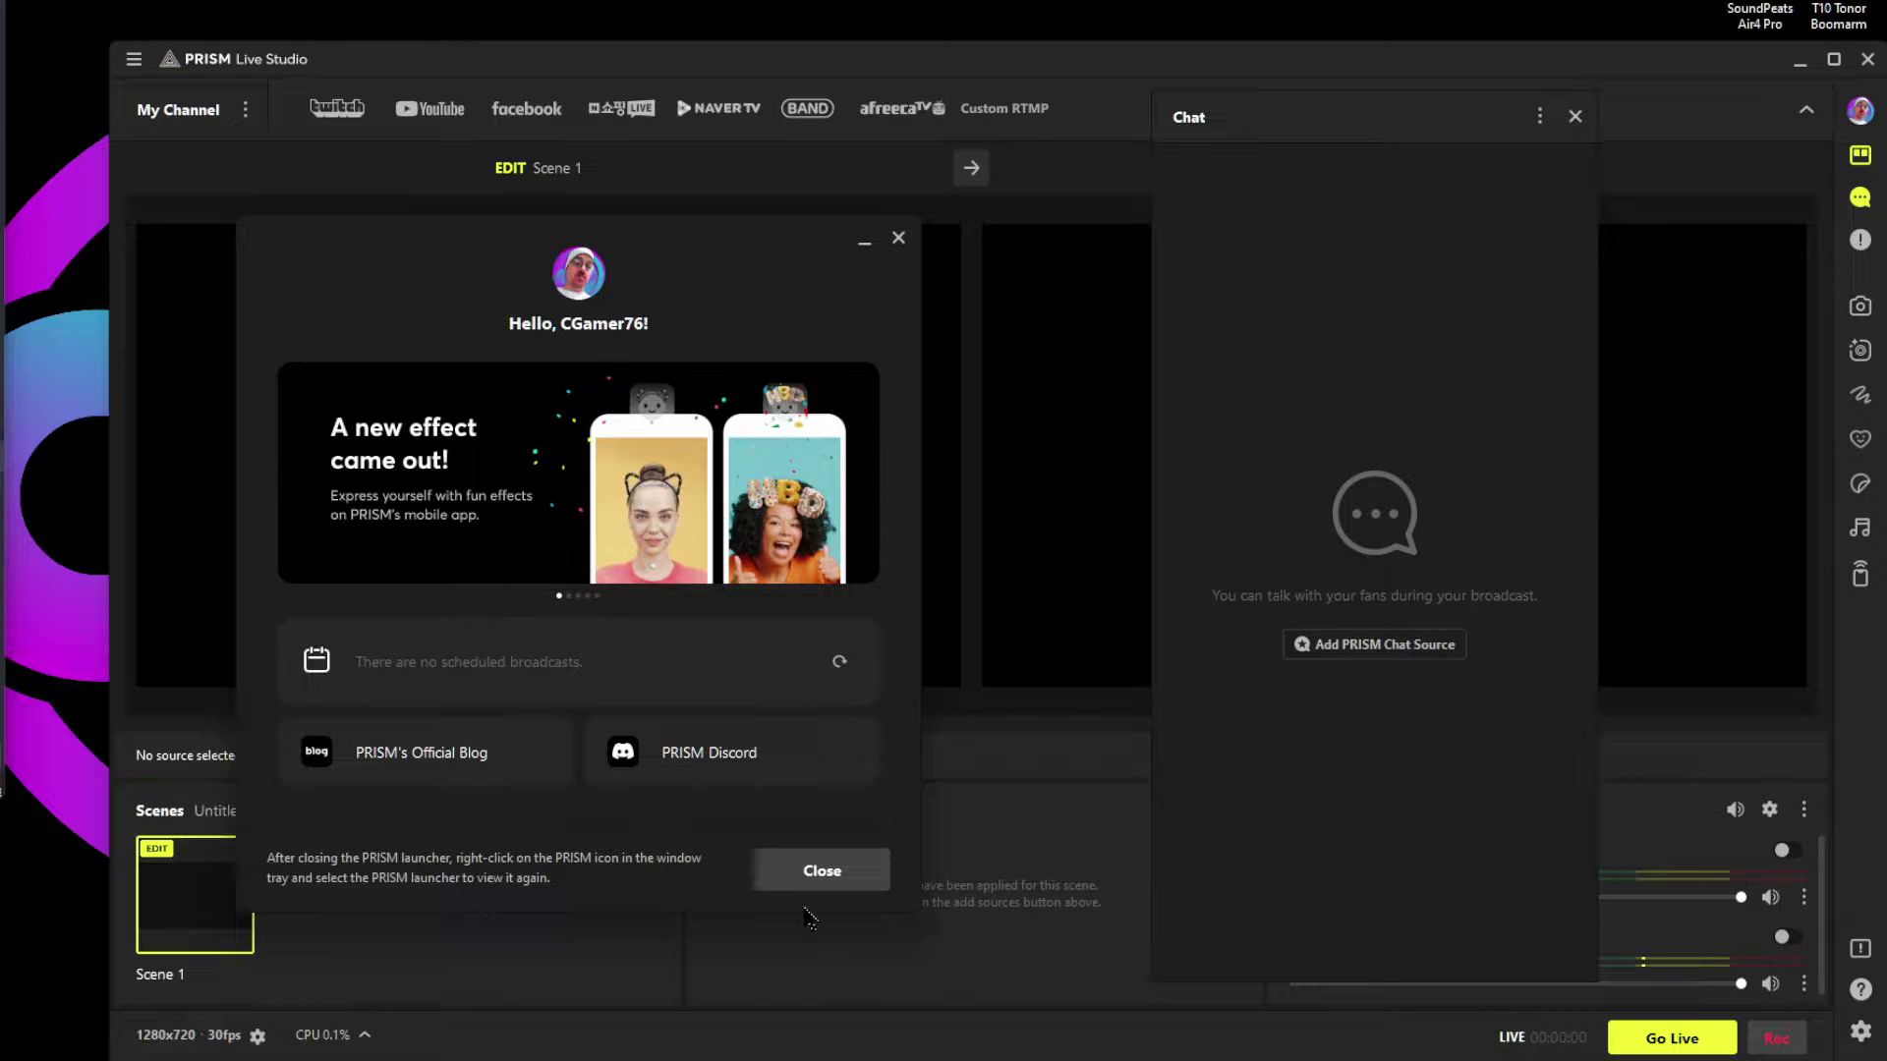
{"action": "left_click", "coordinate": [820, 871]}
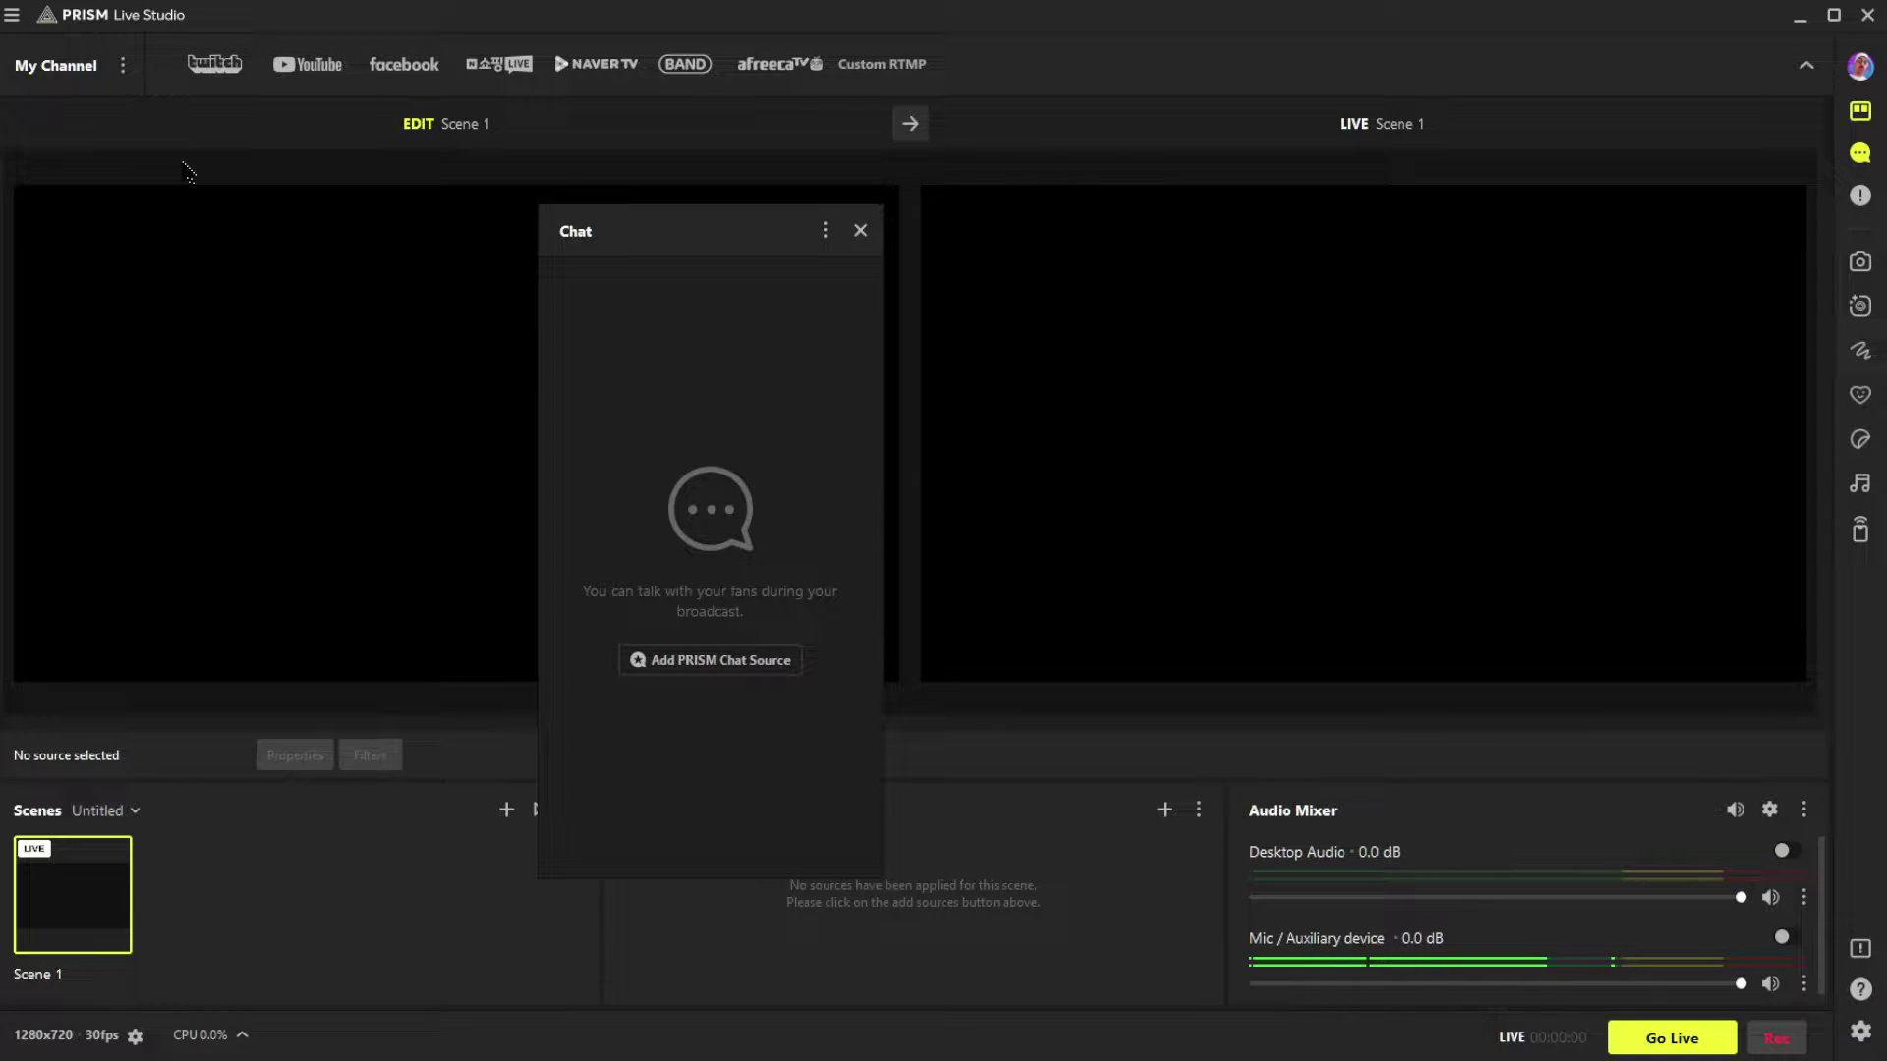
Dock the floating Chat panel beside the preview and widen it to about twice its docked width
{"action": "left_click_drag", "start_coordinate": [644, 249], "coordinate": [79, 393]}
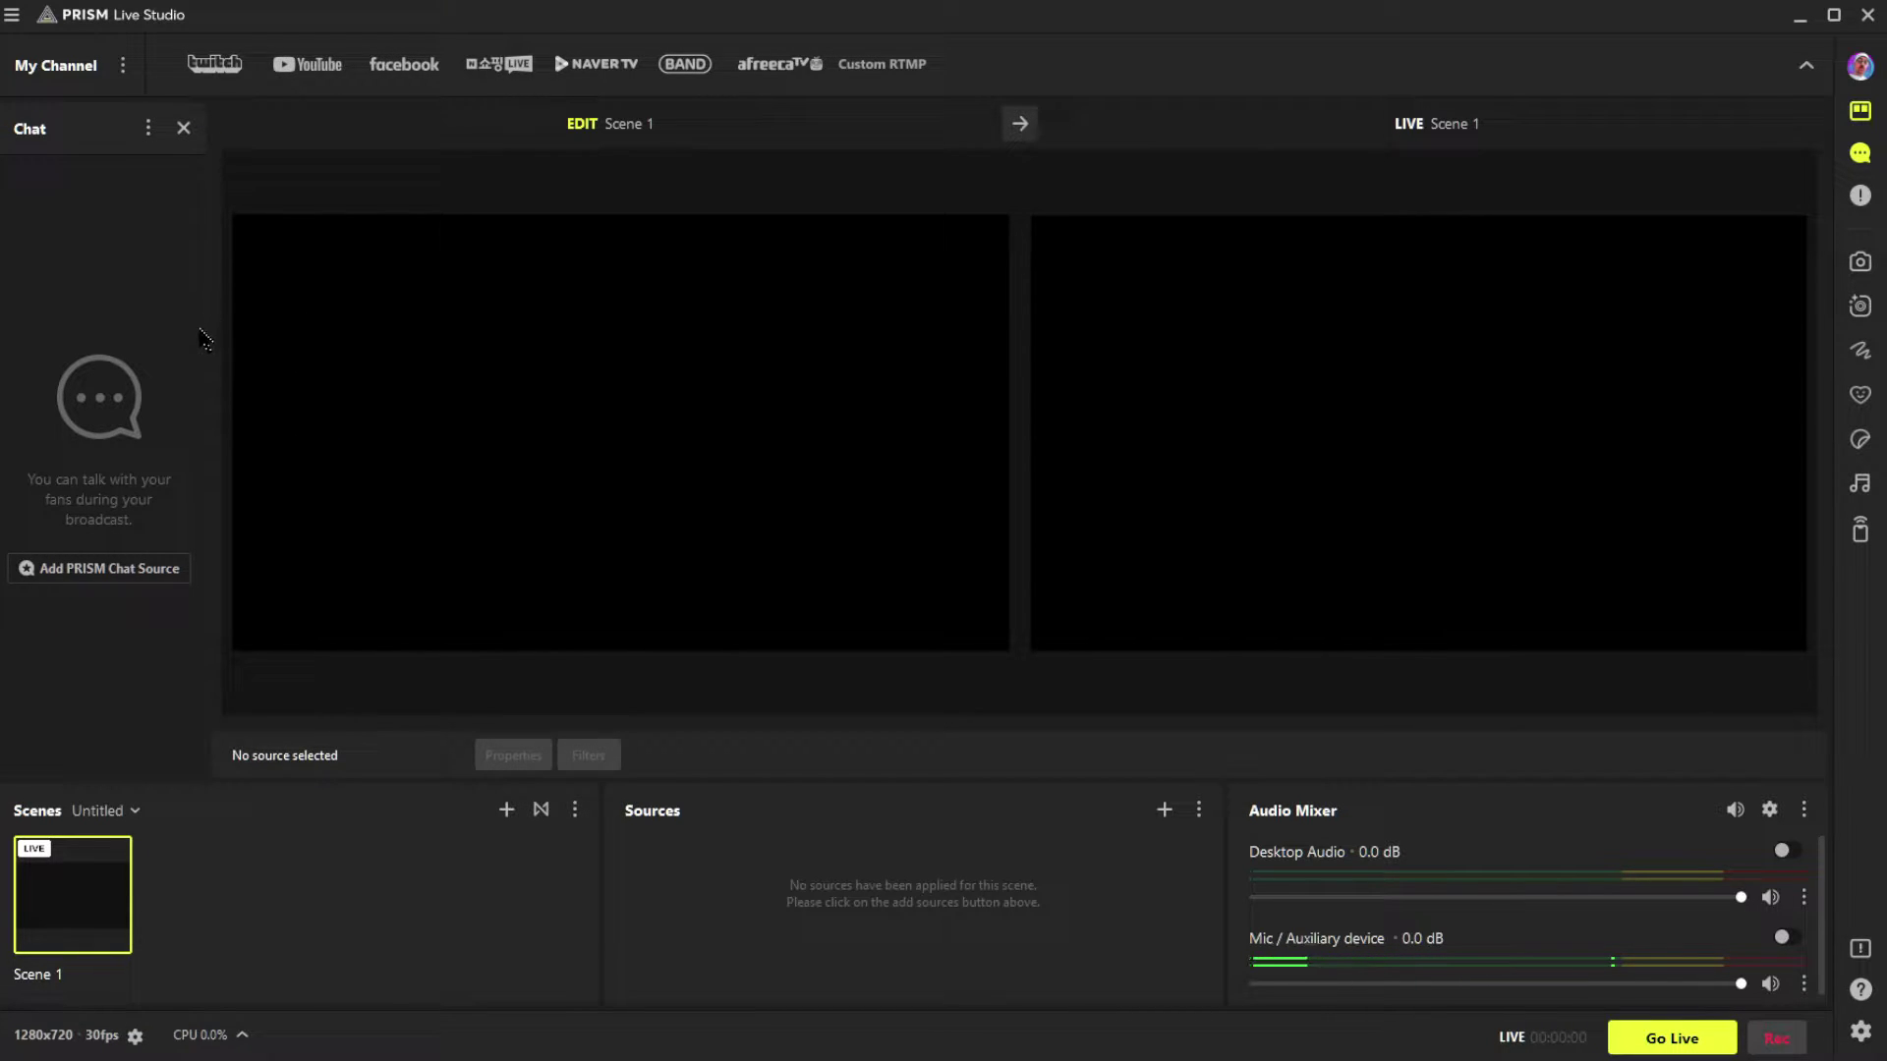
{"action": "left_click_drag", "start_coordinate": [210, 344], "coordinate": [413, 354]}
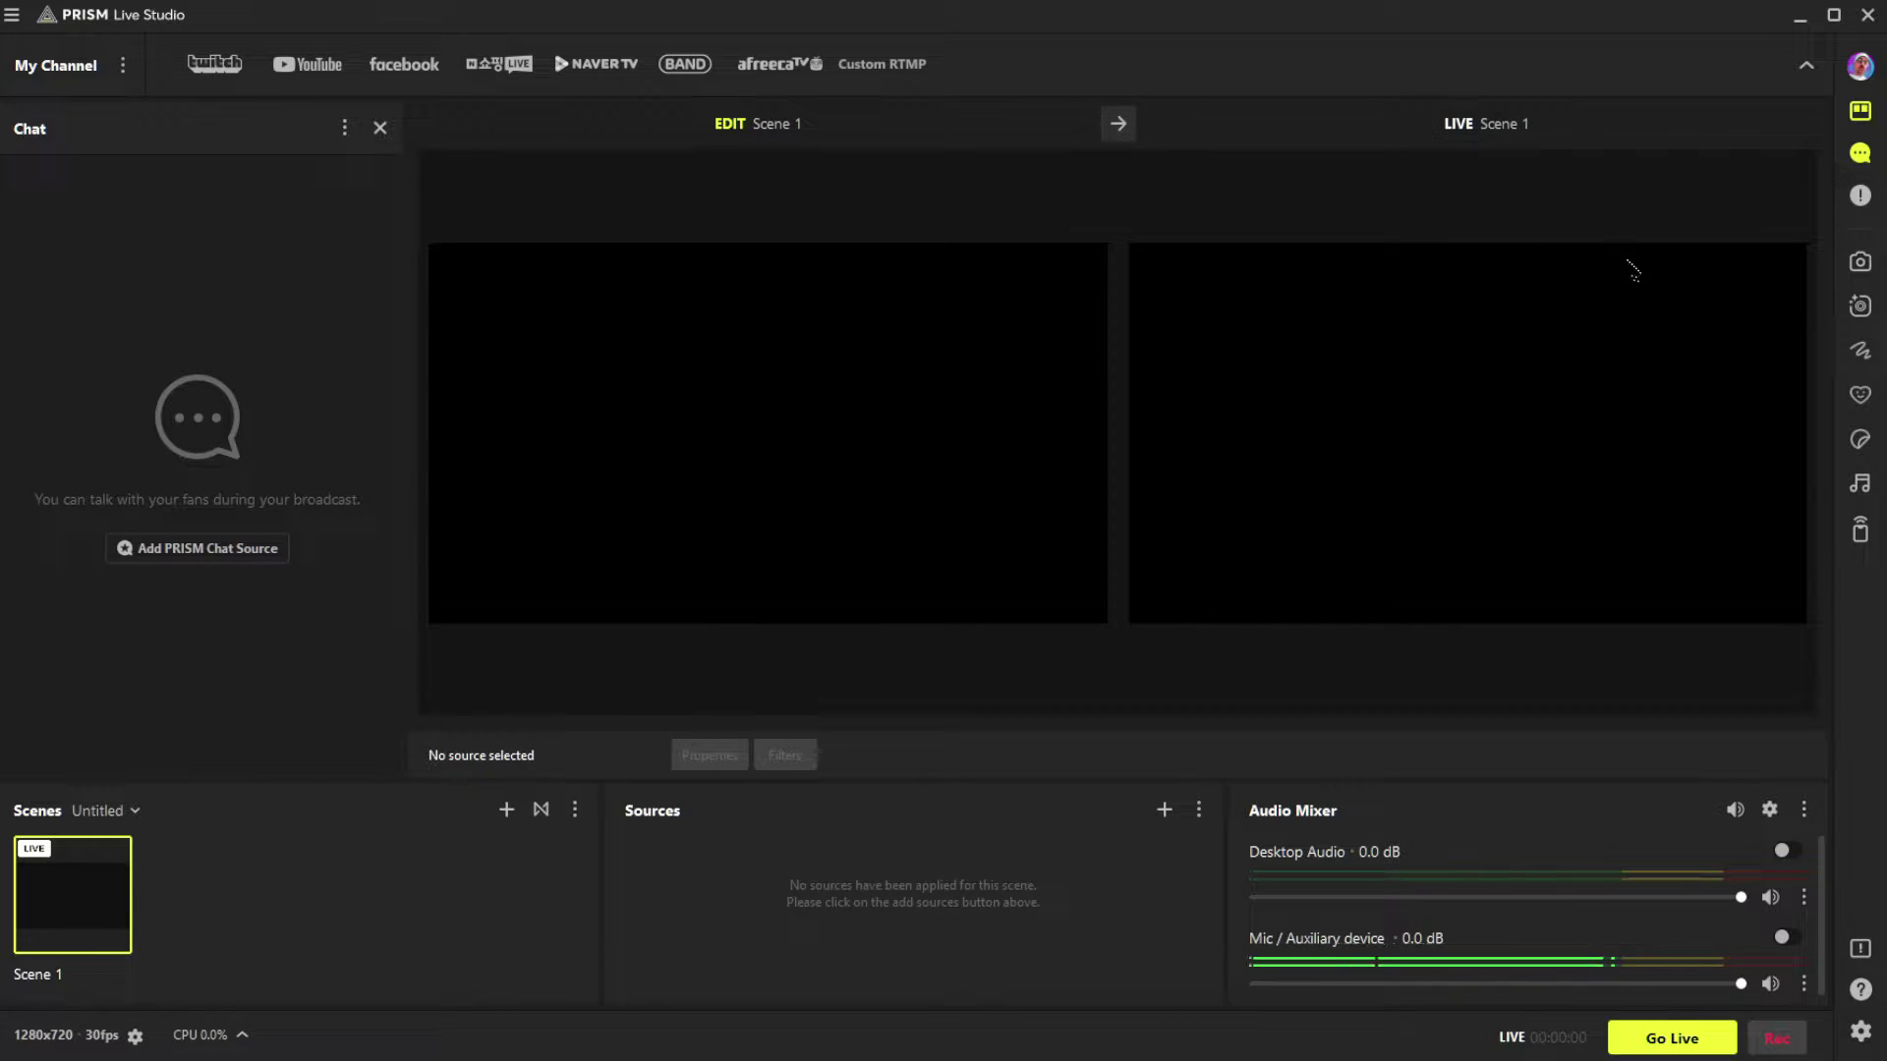
Turn off Studio Mode to show a single preview and set the scene list's display method to Text
{"action": "left_click", "coordinate": [1861, 113]}
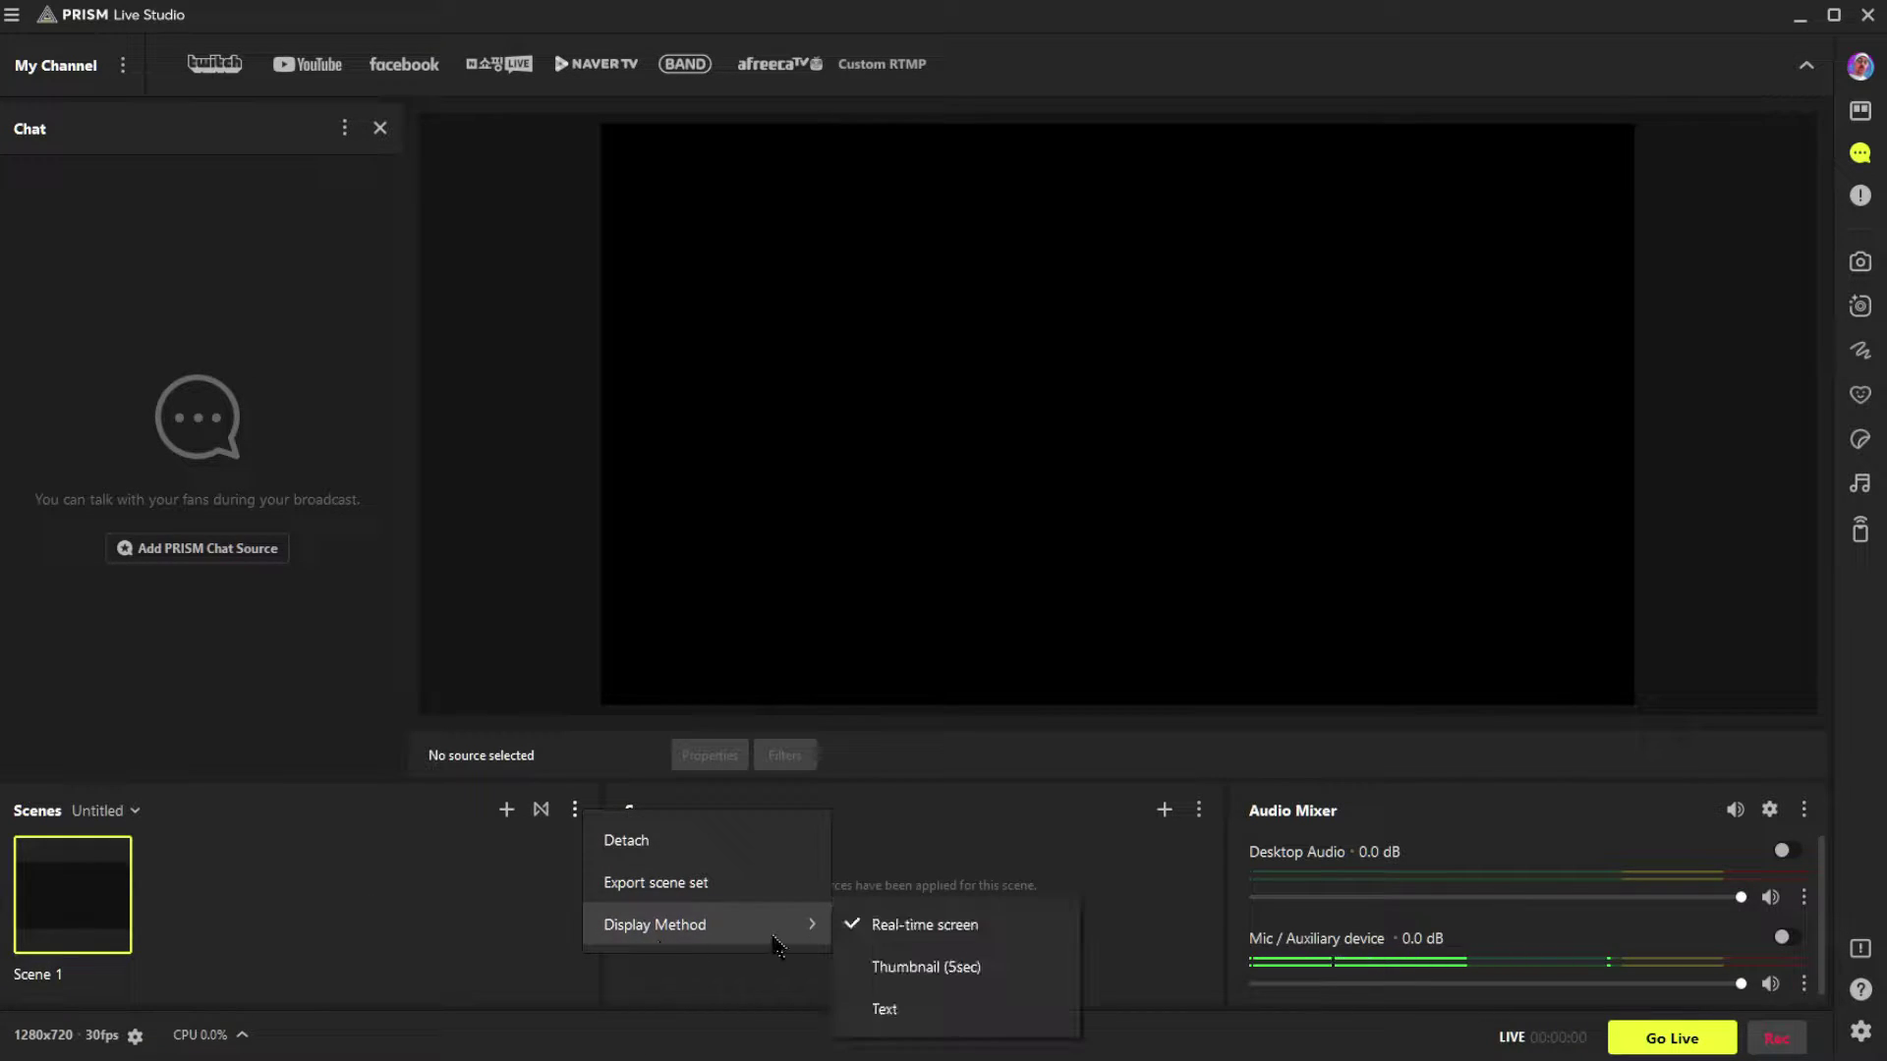
{"action": "left_click", "coordinate": [917, 1012]}
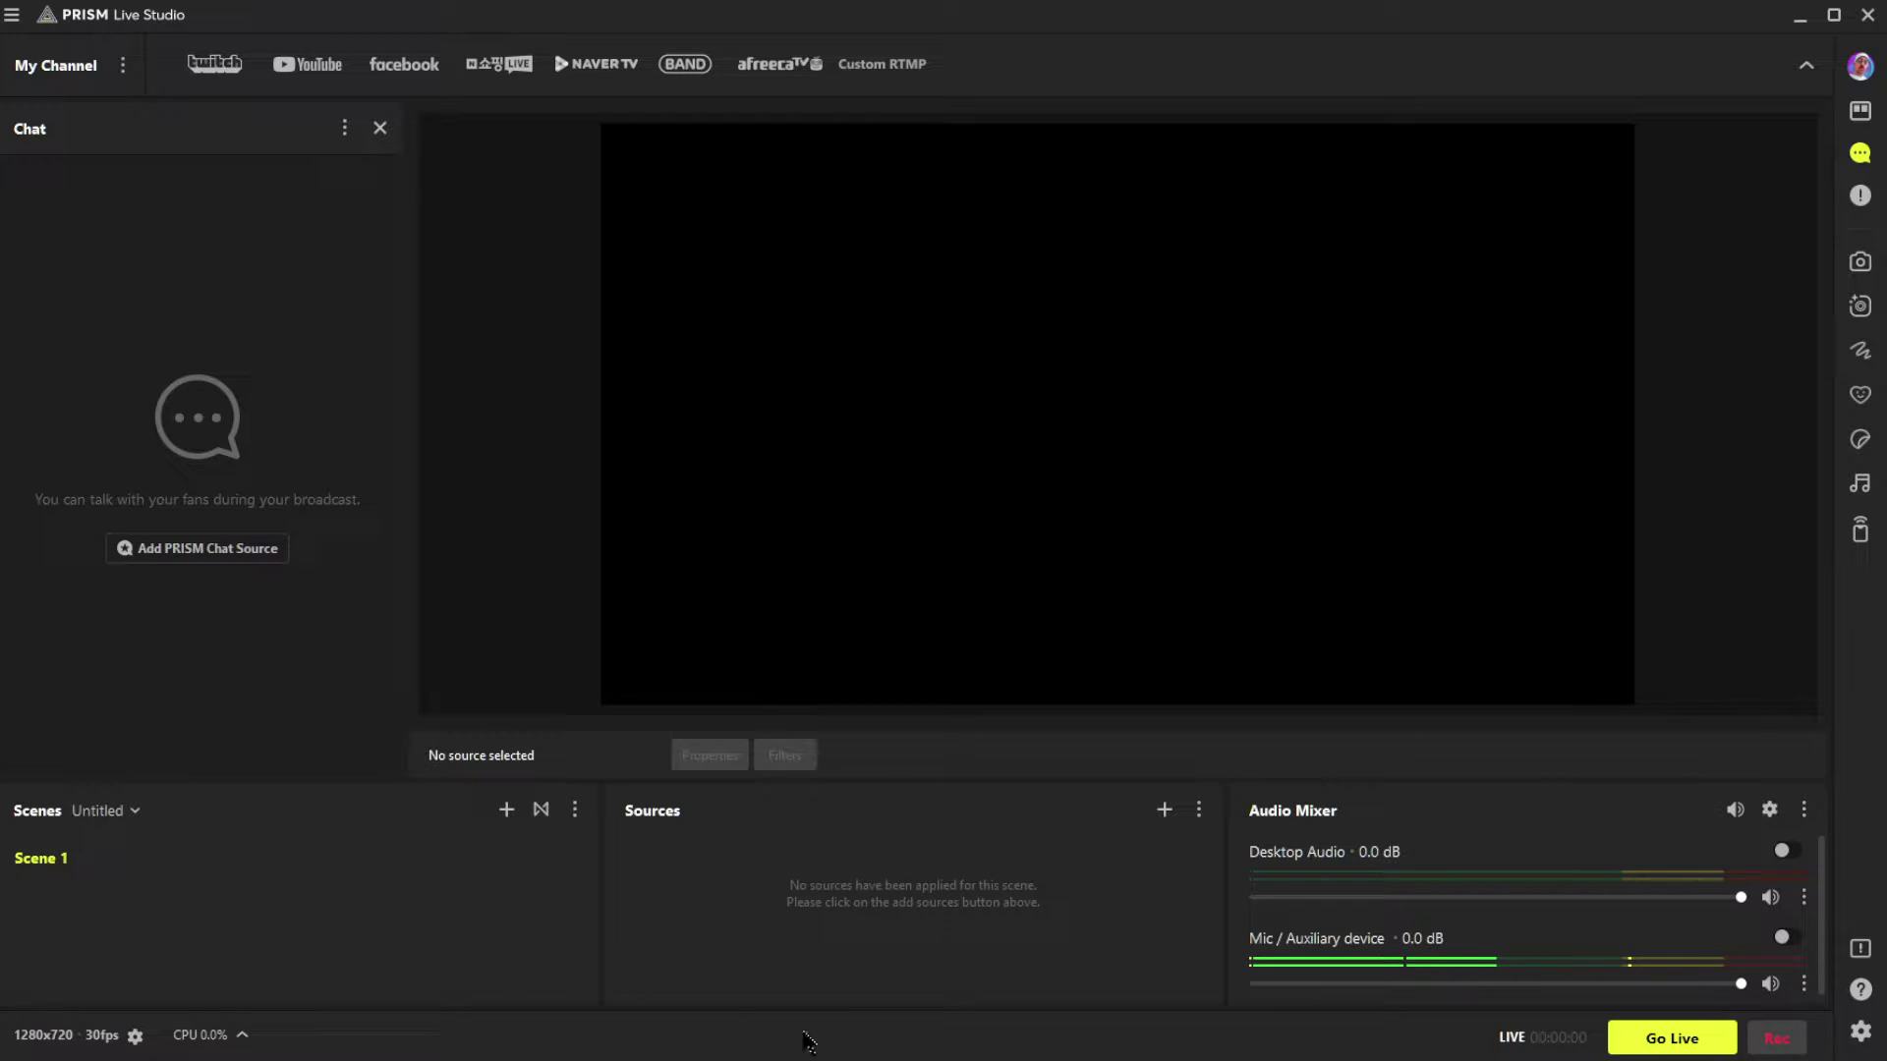
Add a new Video Capture Device source to Scene 1, keeping the default name and making it visible
{"action": "left_click", "coordinate": [1165, 811]}
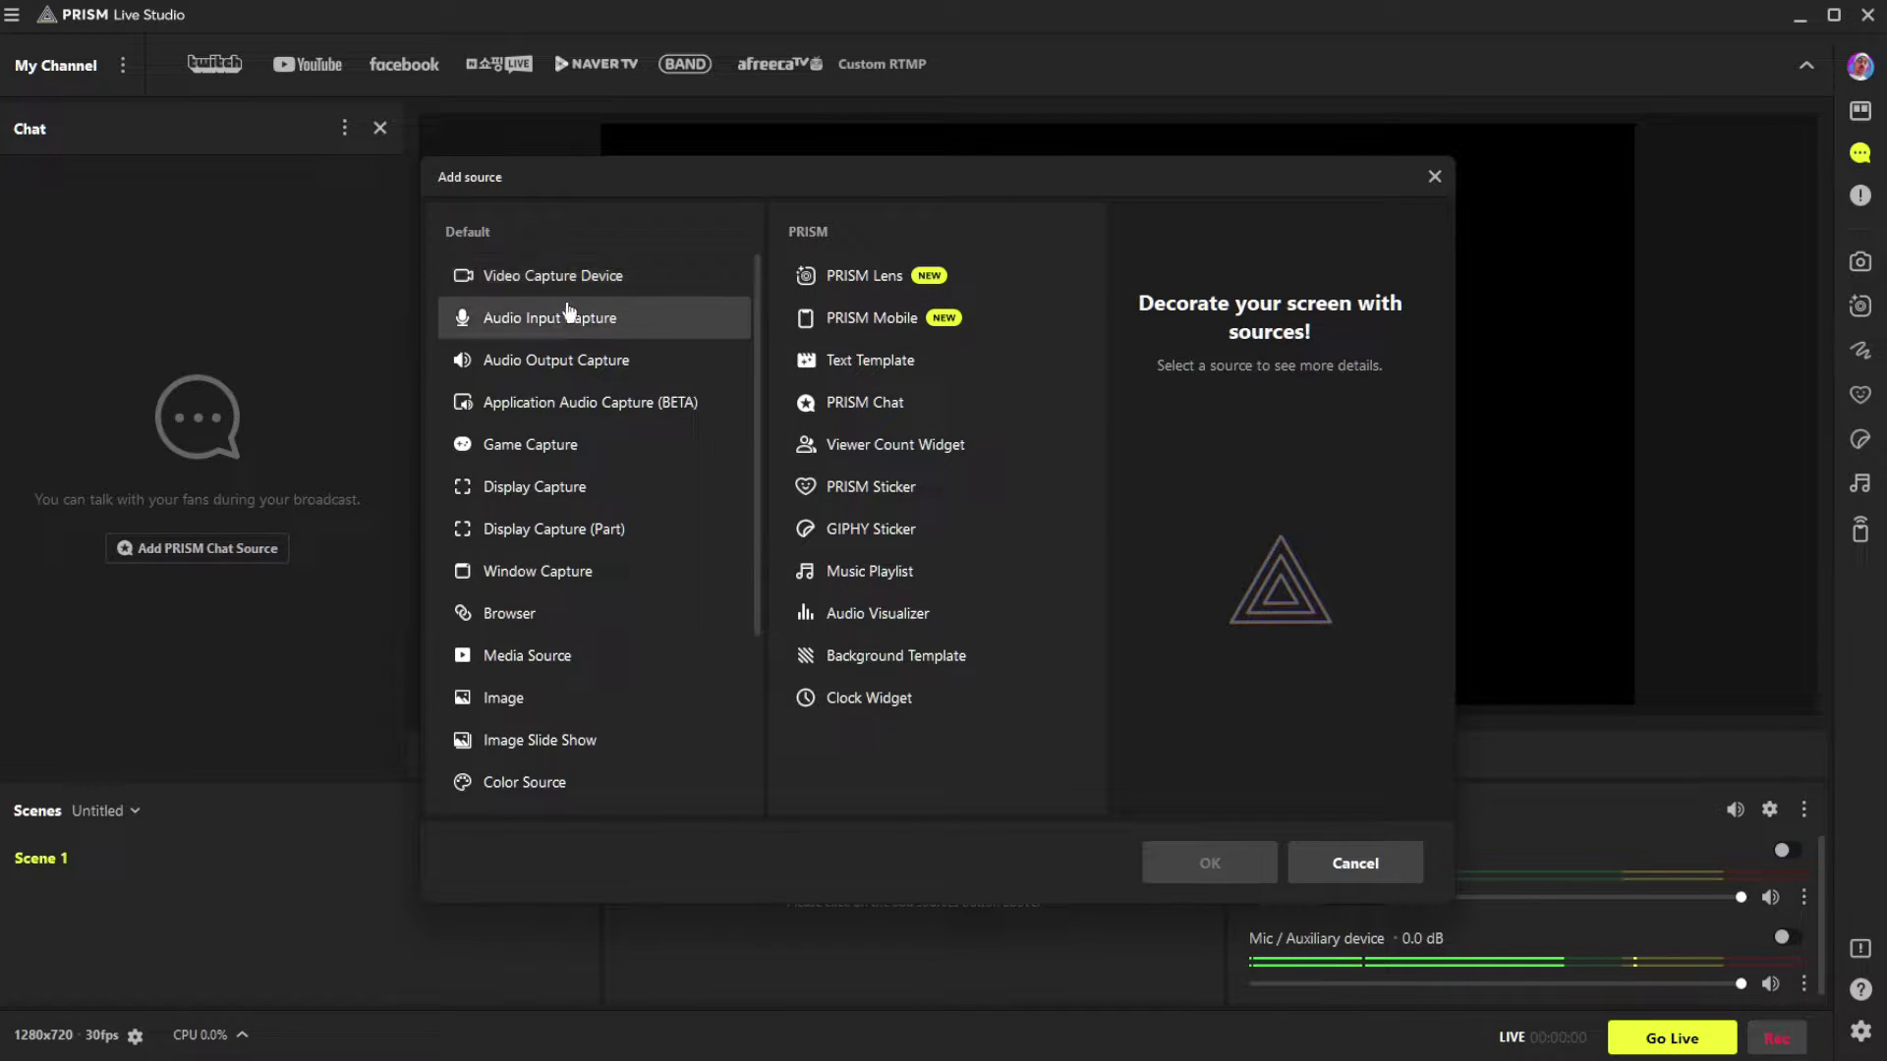
{"action": "scroll", "coordinate": [564, 316], "scroll_direction": "down", "scroll_amount": 3}
{"action": "scroll", "coordinate": [564, 273], "scroll_direction": "up", "scroll_amount": 1}
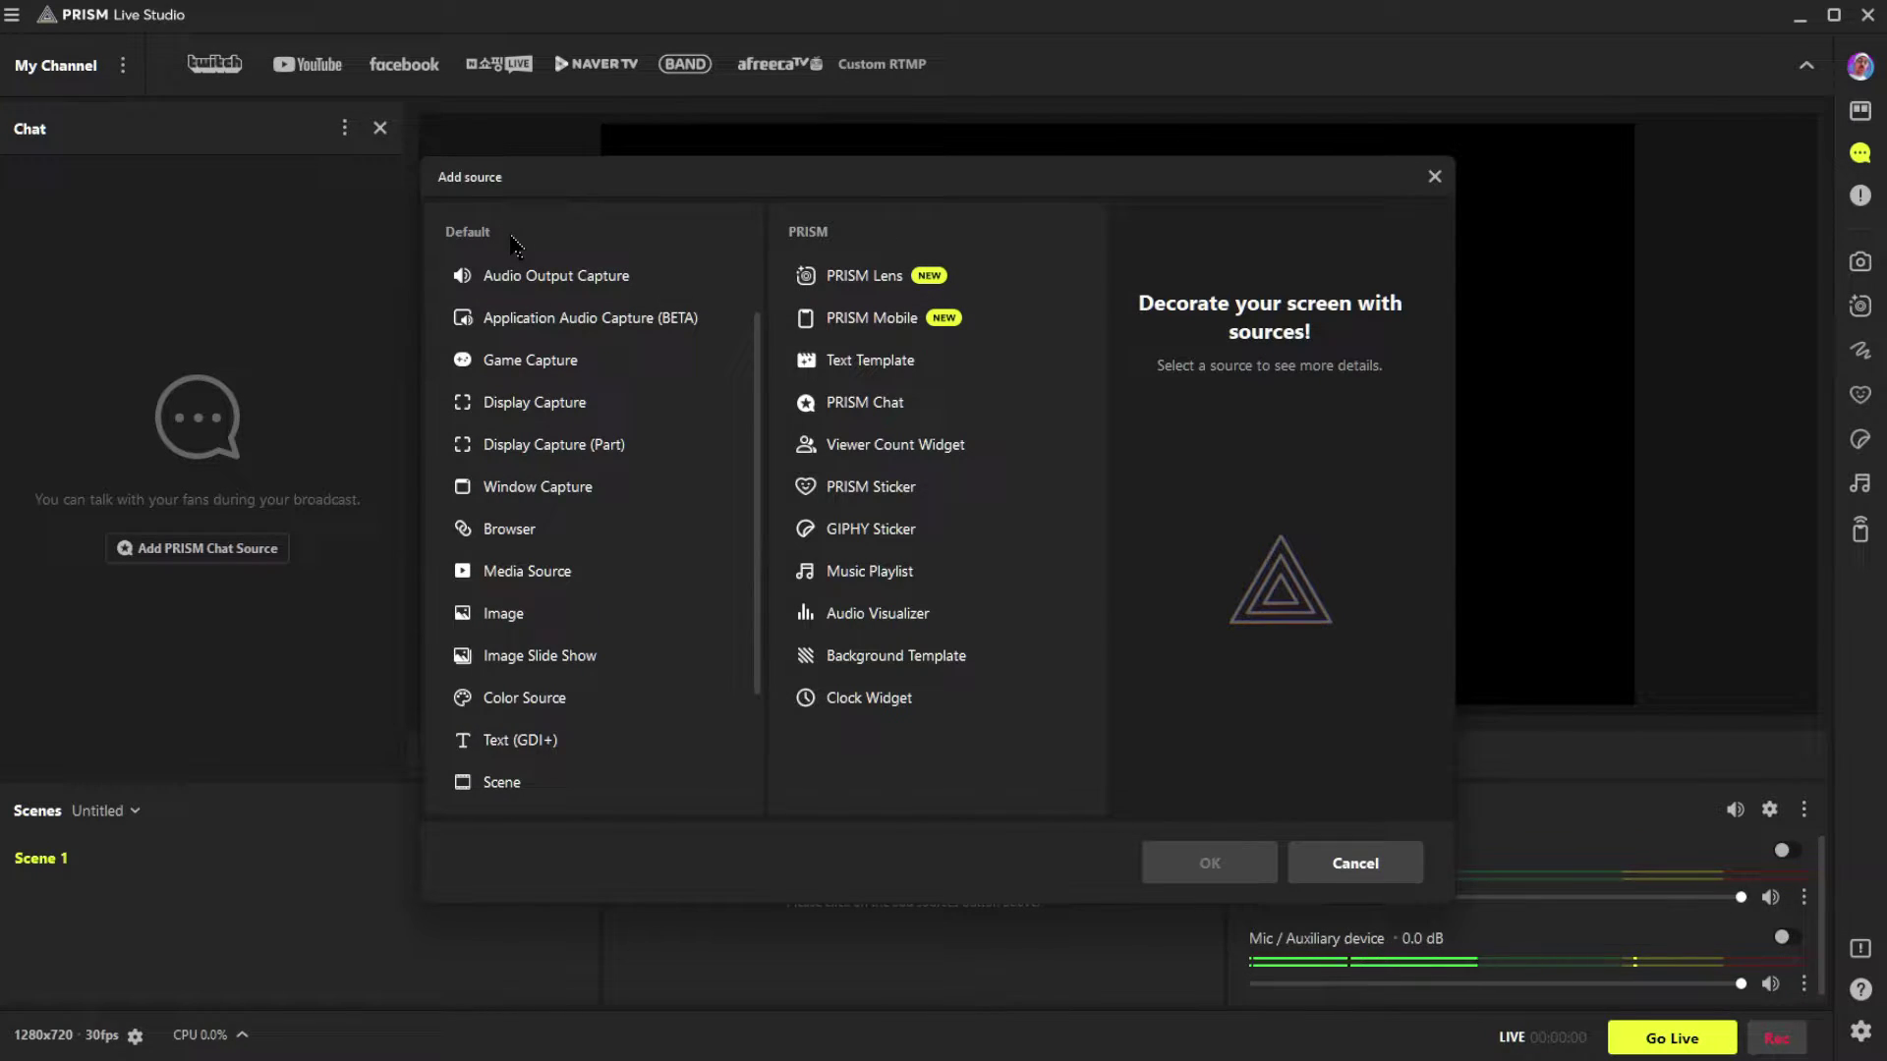
{"action": "scroll", "coordinate": [548, 258], "scroll_direction": "up", "scroll_amount": 2}
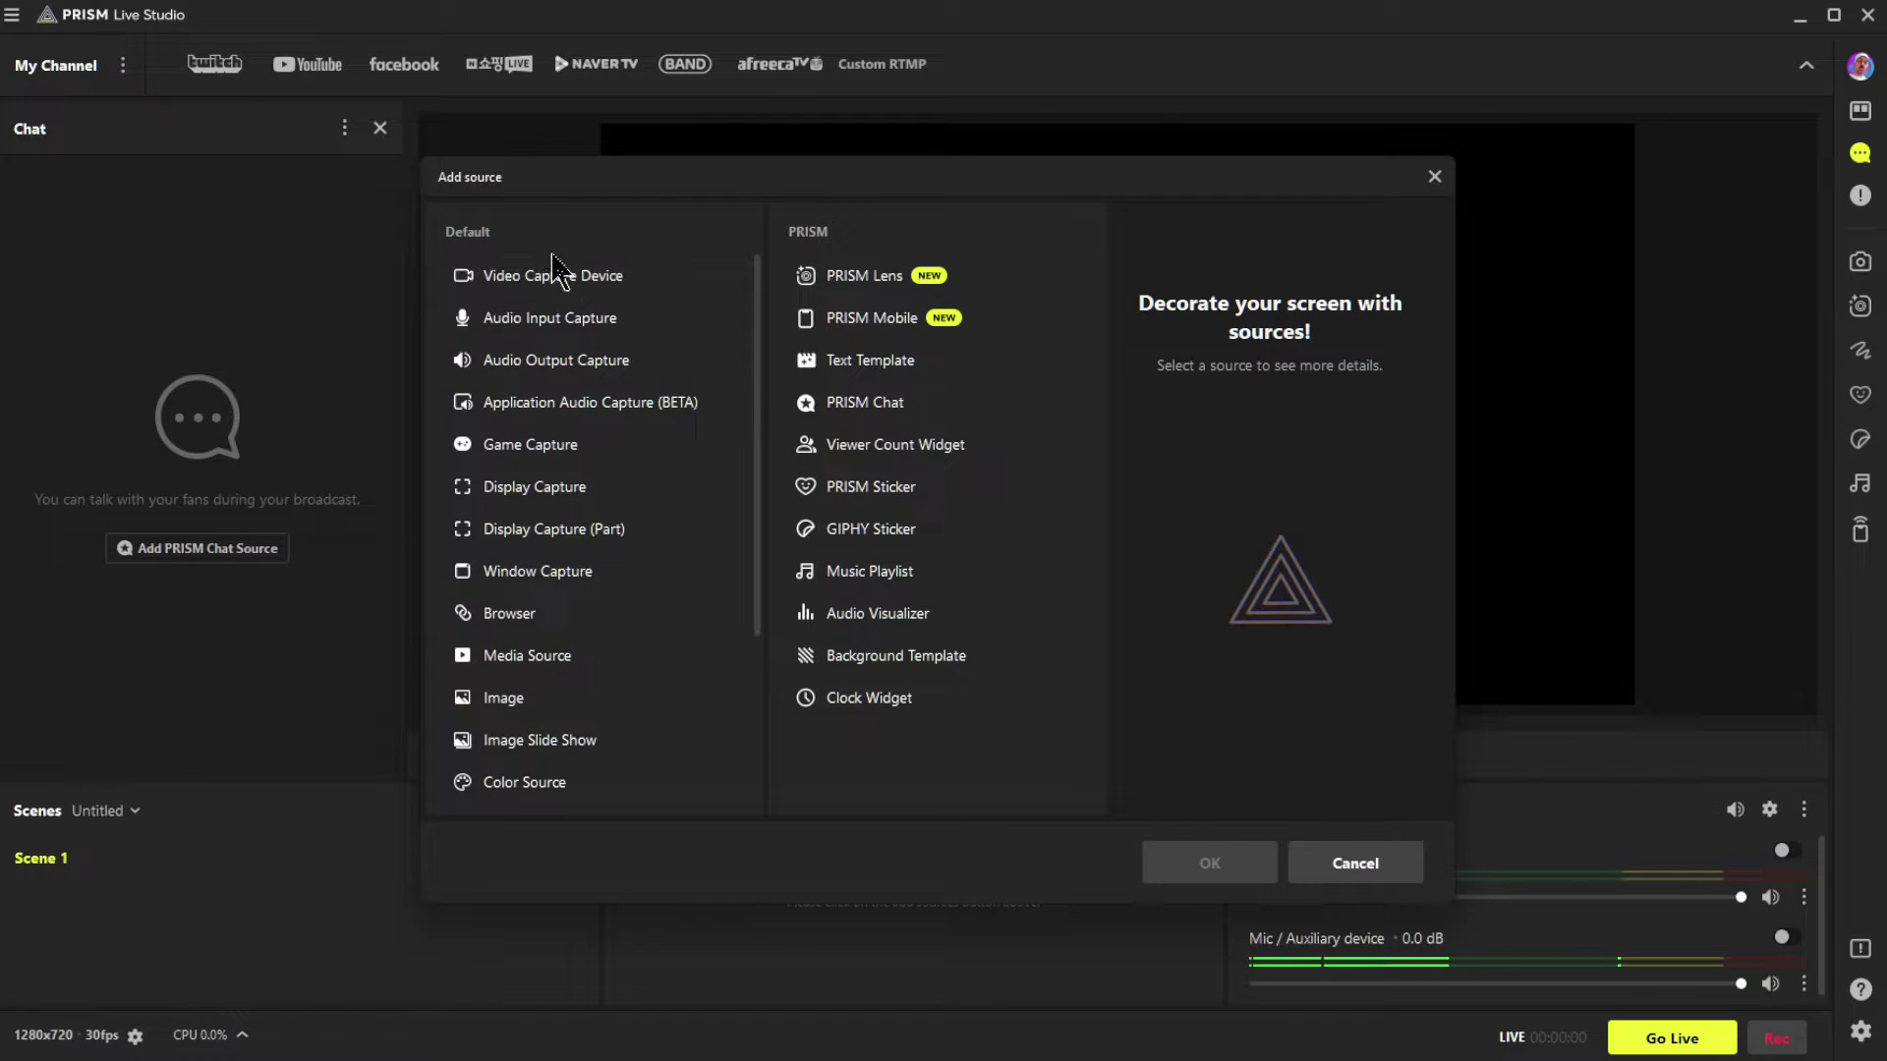
{"action": "left_click", "coordinate": [571, 283]}
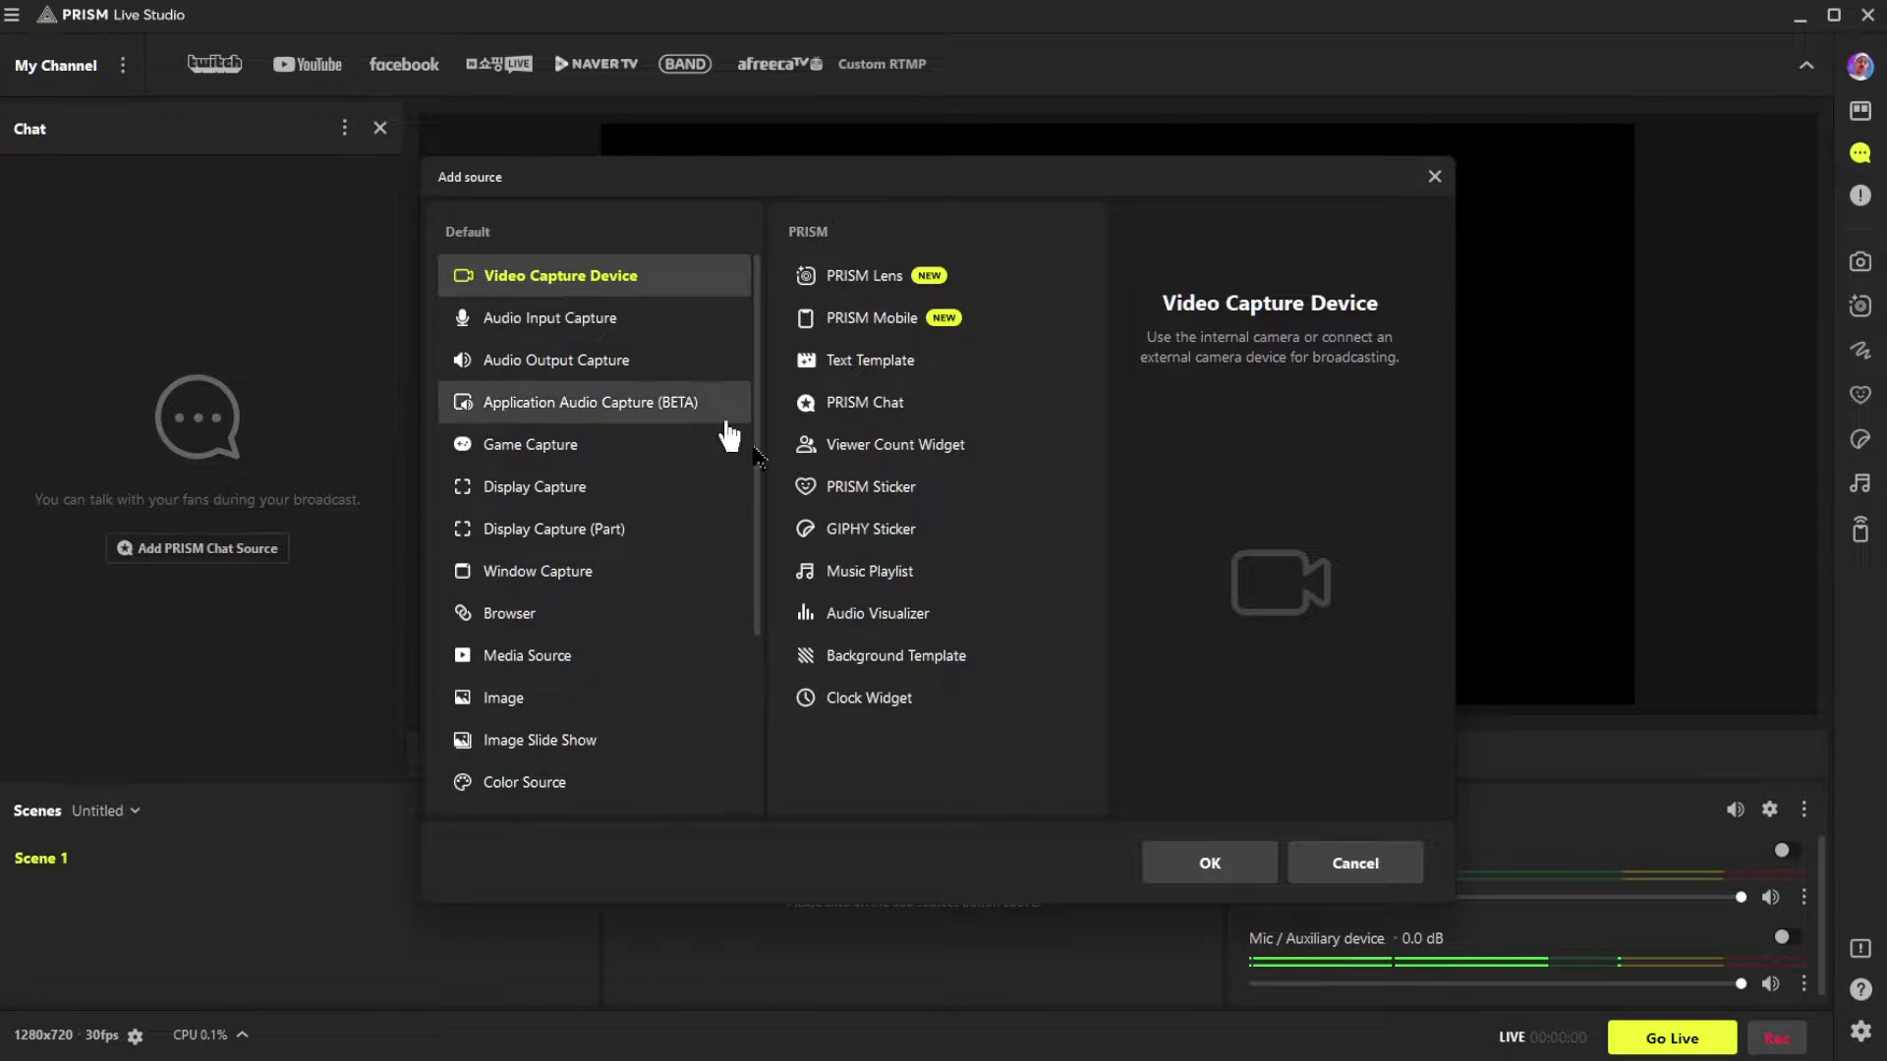
{"action": "left_click", "coordinate": [1261, 879]}
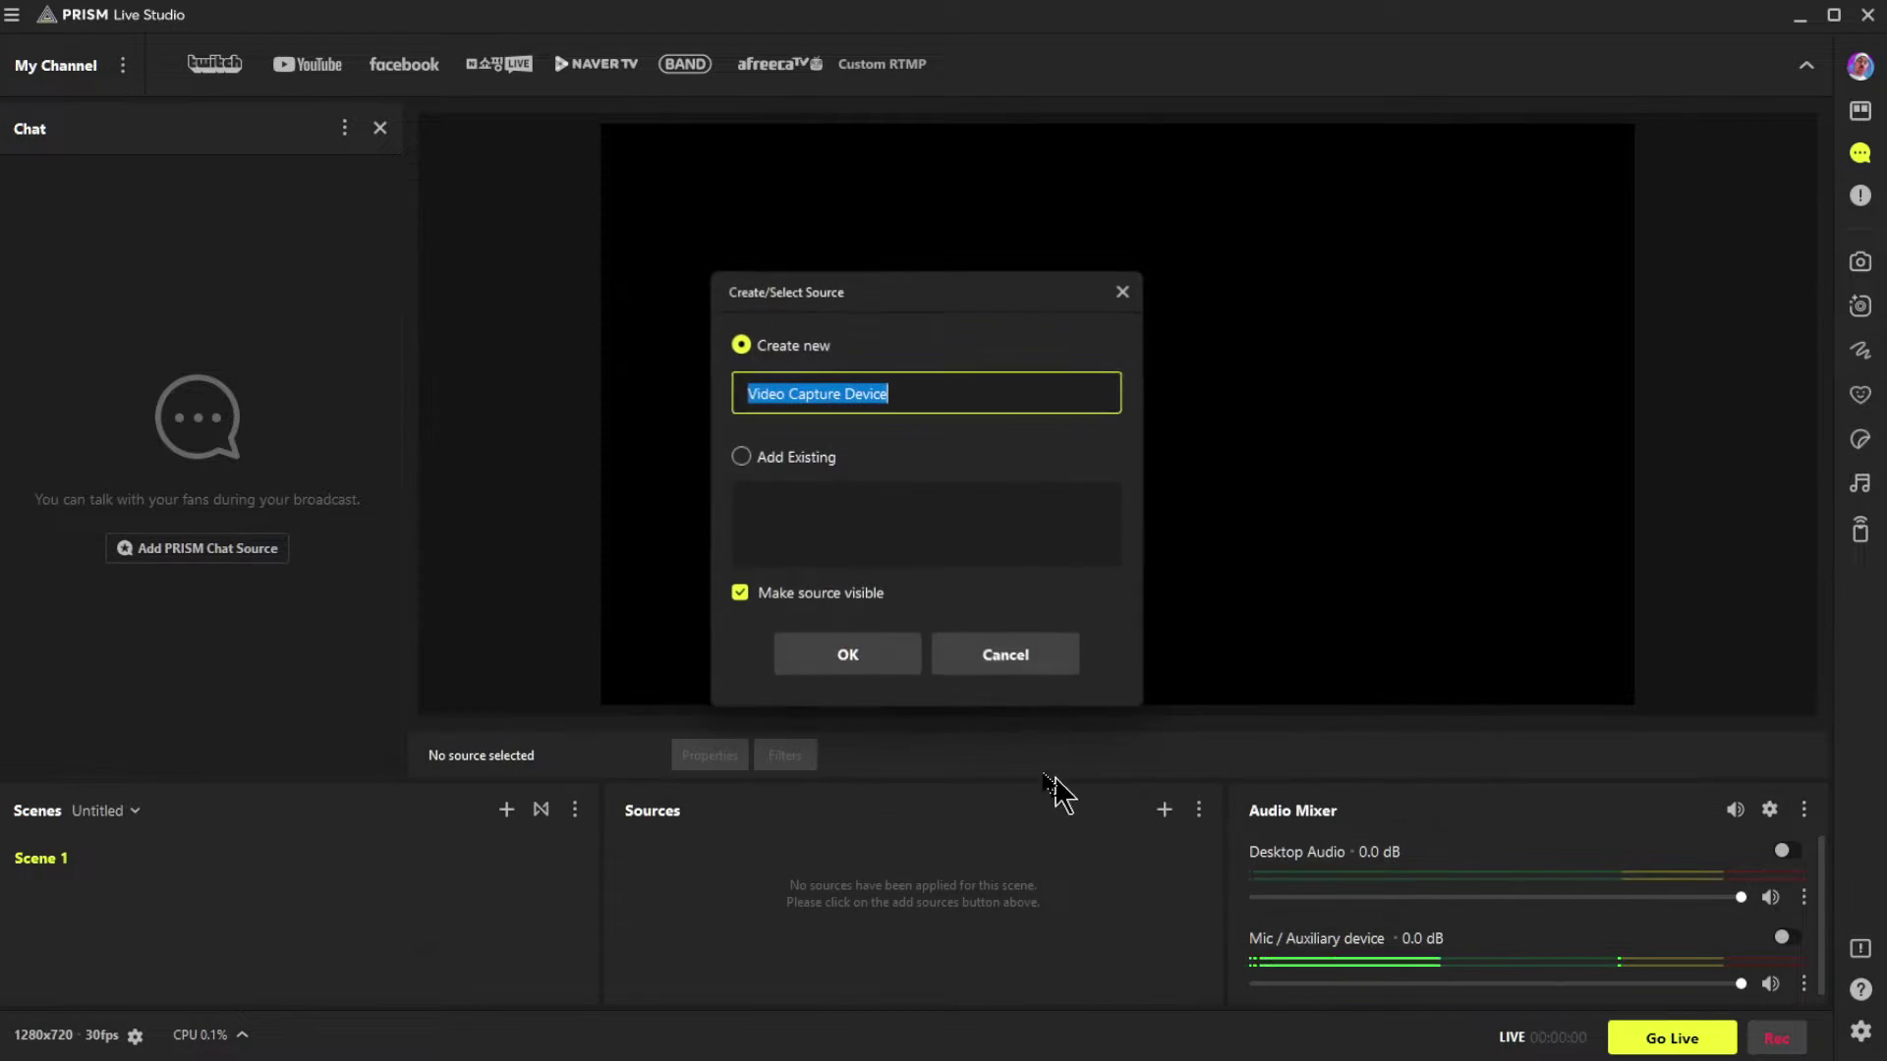
{"action": "left_click", "coordinate": [840, 663]}
Try PRISM Lens 1 and PRISM Lens 2 as the video capture device
{"action": "left_click", "coordinate": [798, 460]}
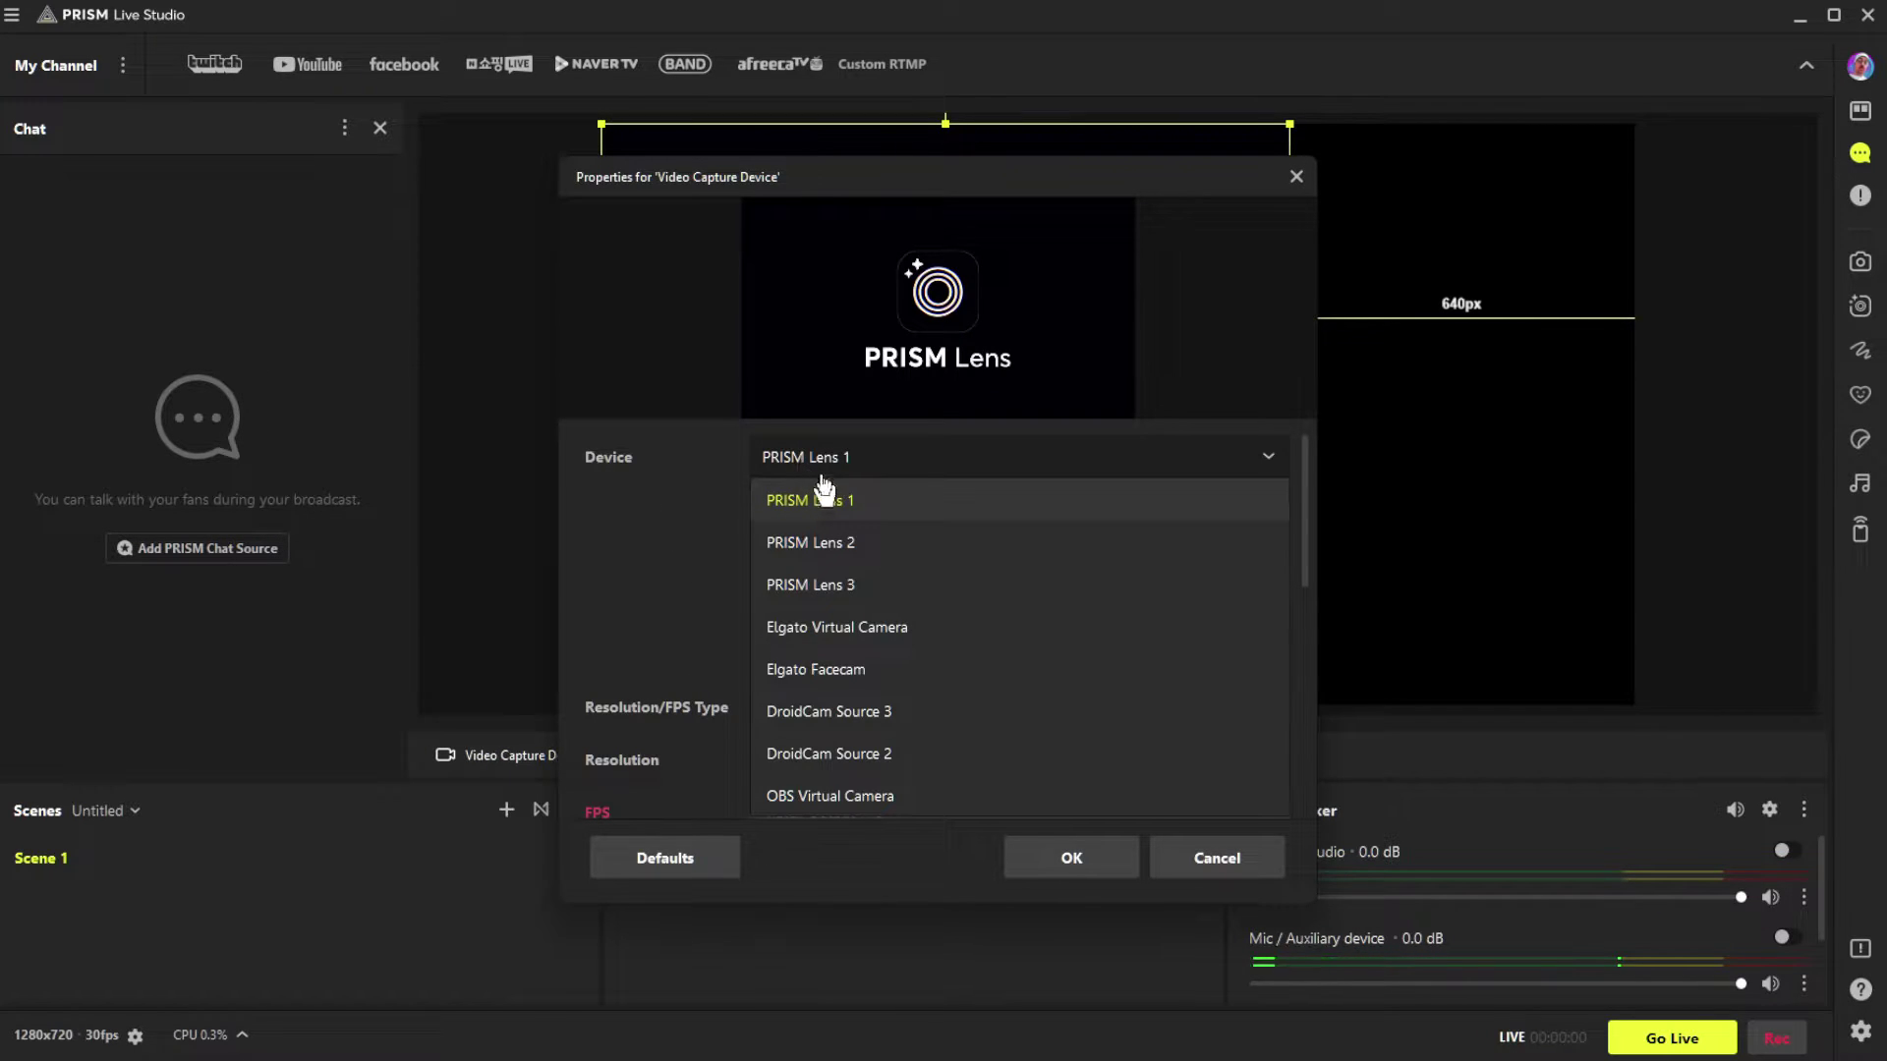
{"action": "left_click", "coordinate": [824, 488]}
{"action": "left_click", "coordinate": [909, 526]}
{"action": "left_click", "coordinate": [864, 464]}
{"action": "left_click", "coordinate": [869, 539]}
Set the capture device to Elgato Facecam, activate it, and accept the source properties
{"action": "left_click", "coordinate": [843, 457]}
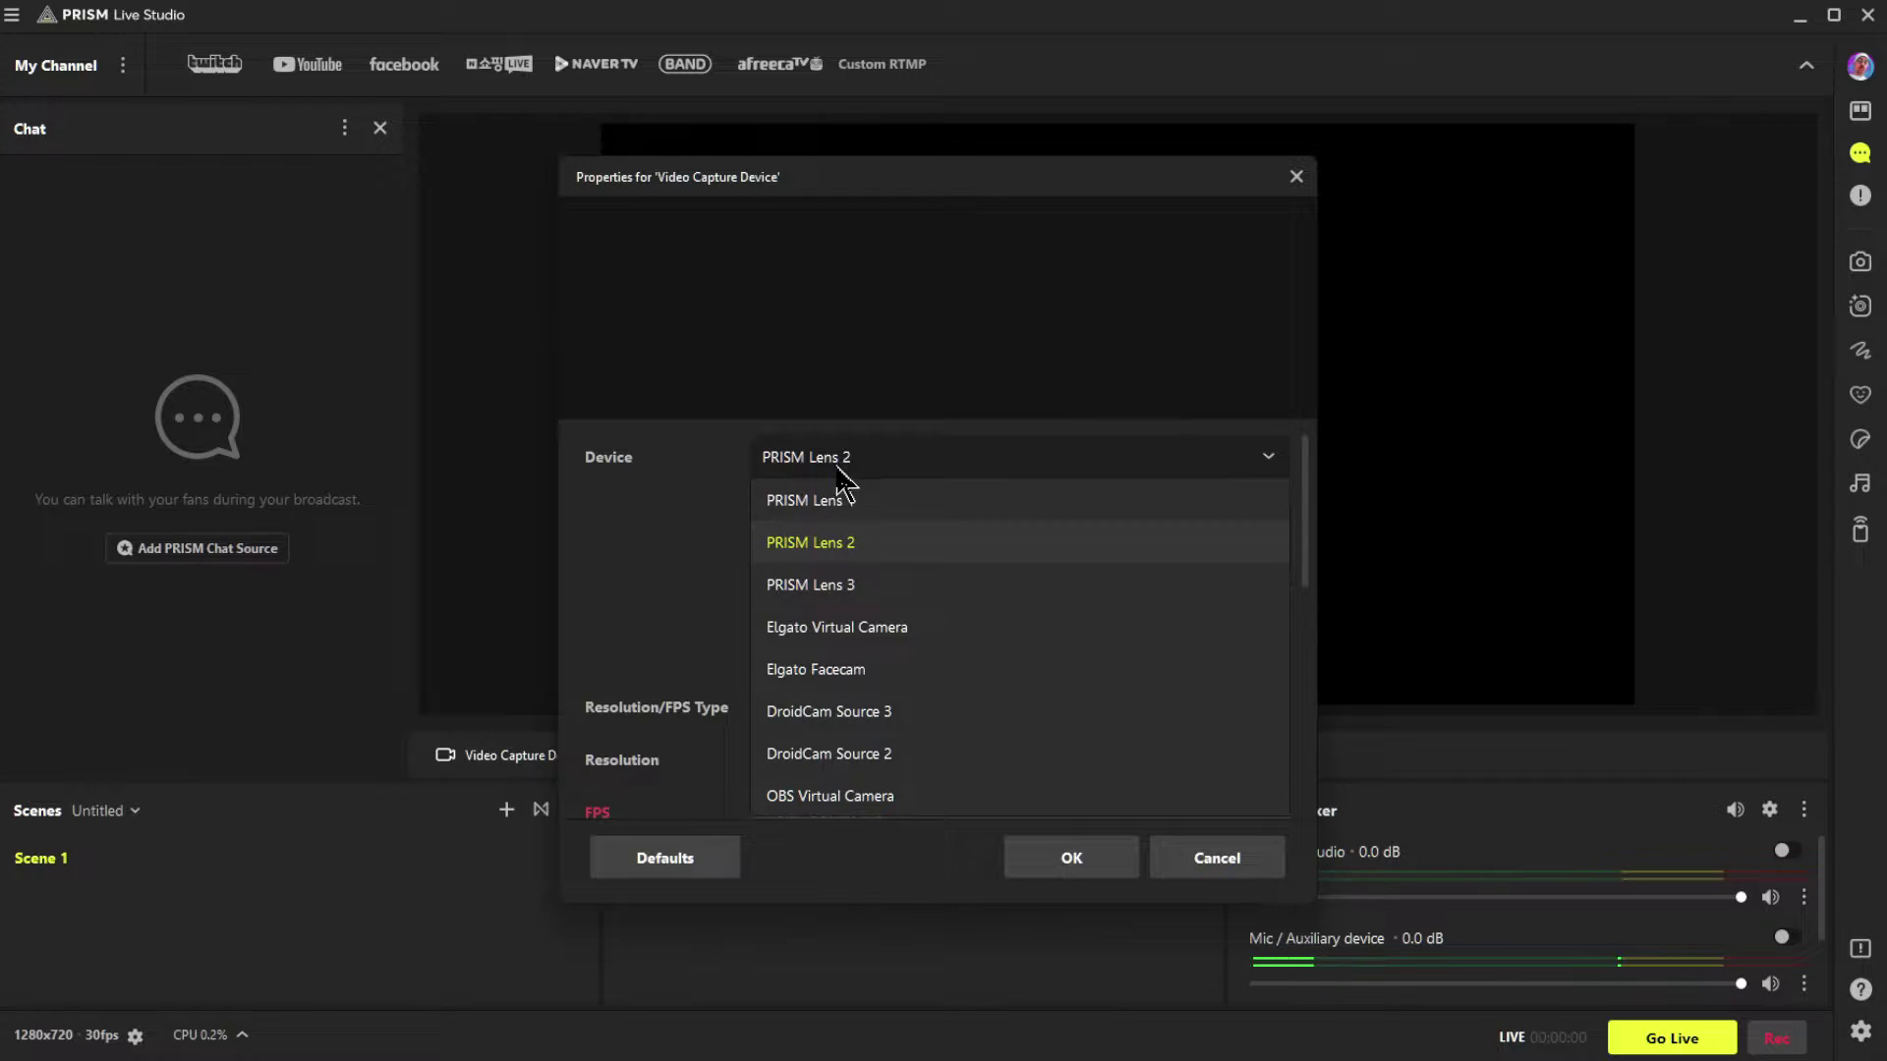
{"action": "left_click", "coordinate": [857, 672]}
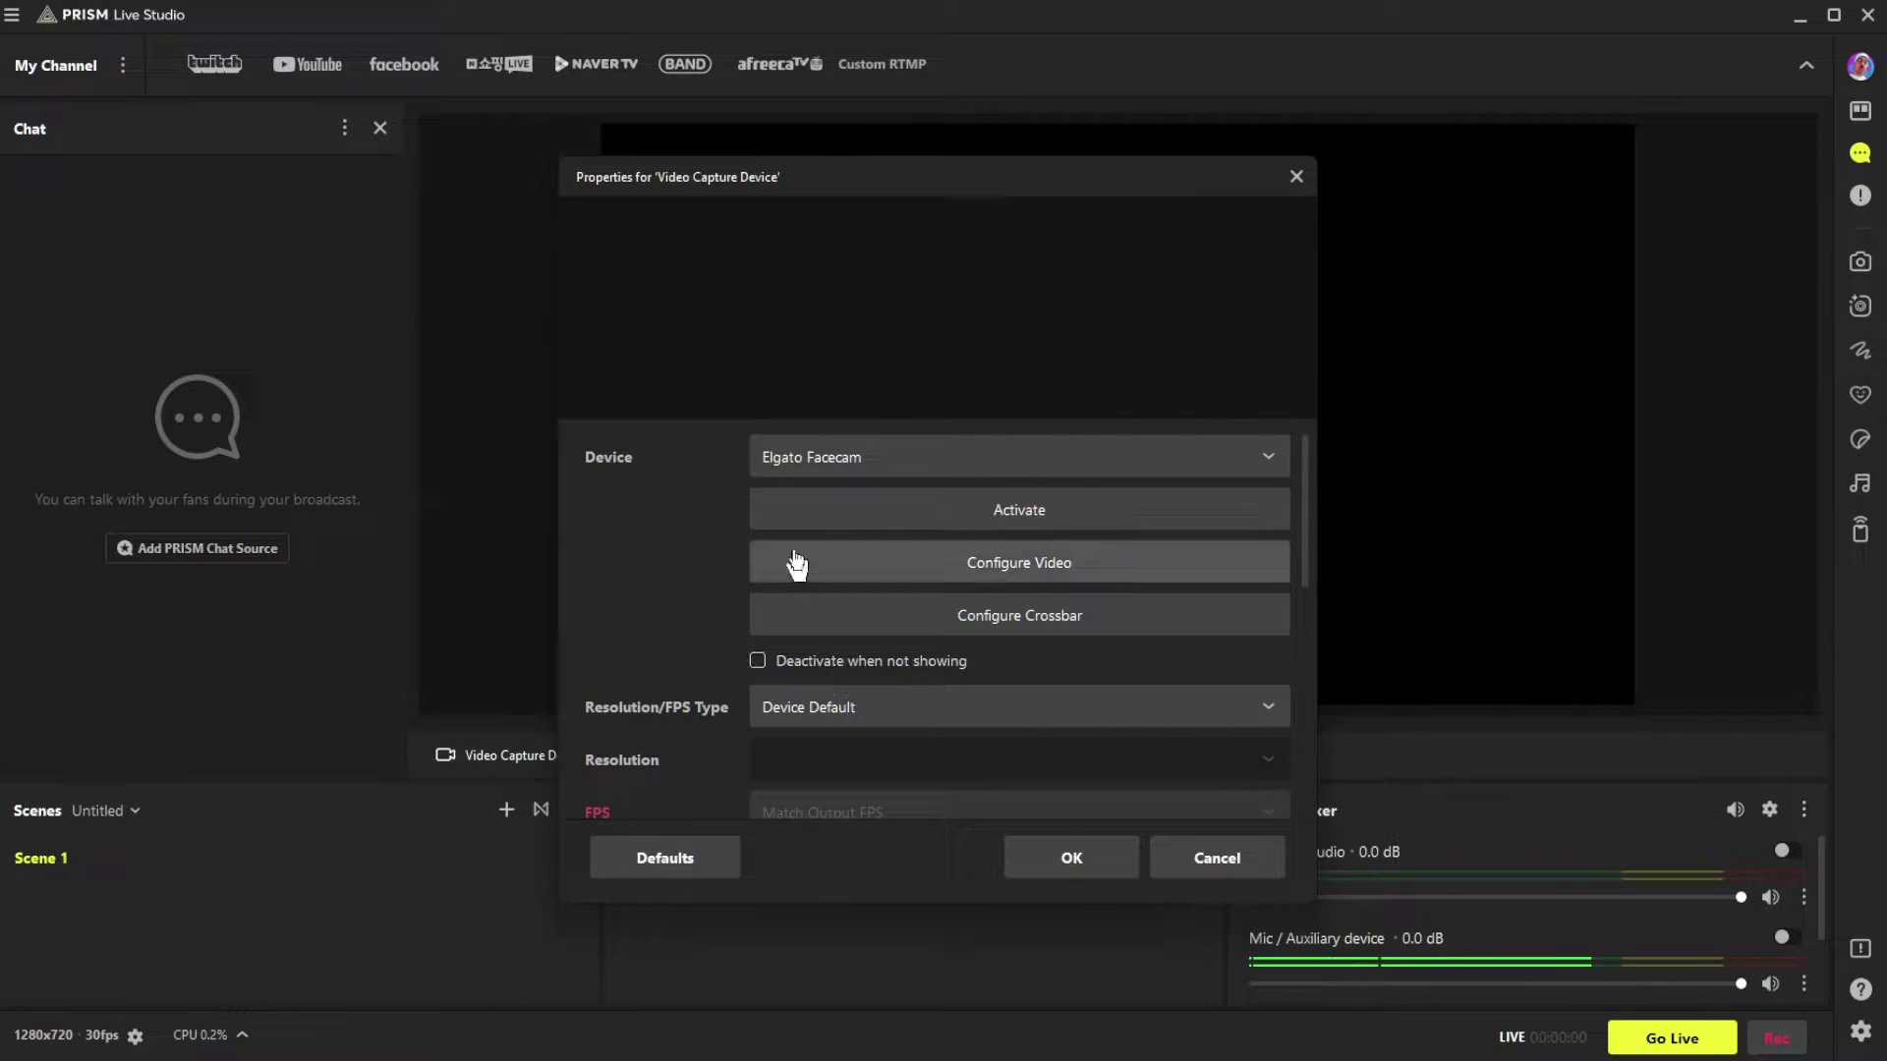
{"action": "left_click", "coordinate": [920, 528]}
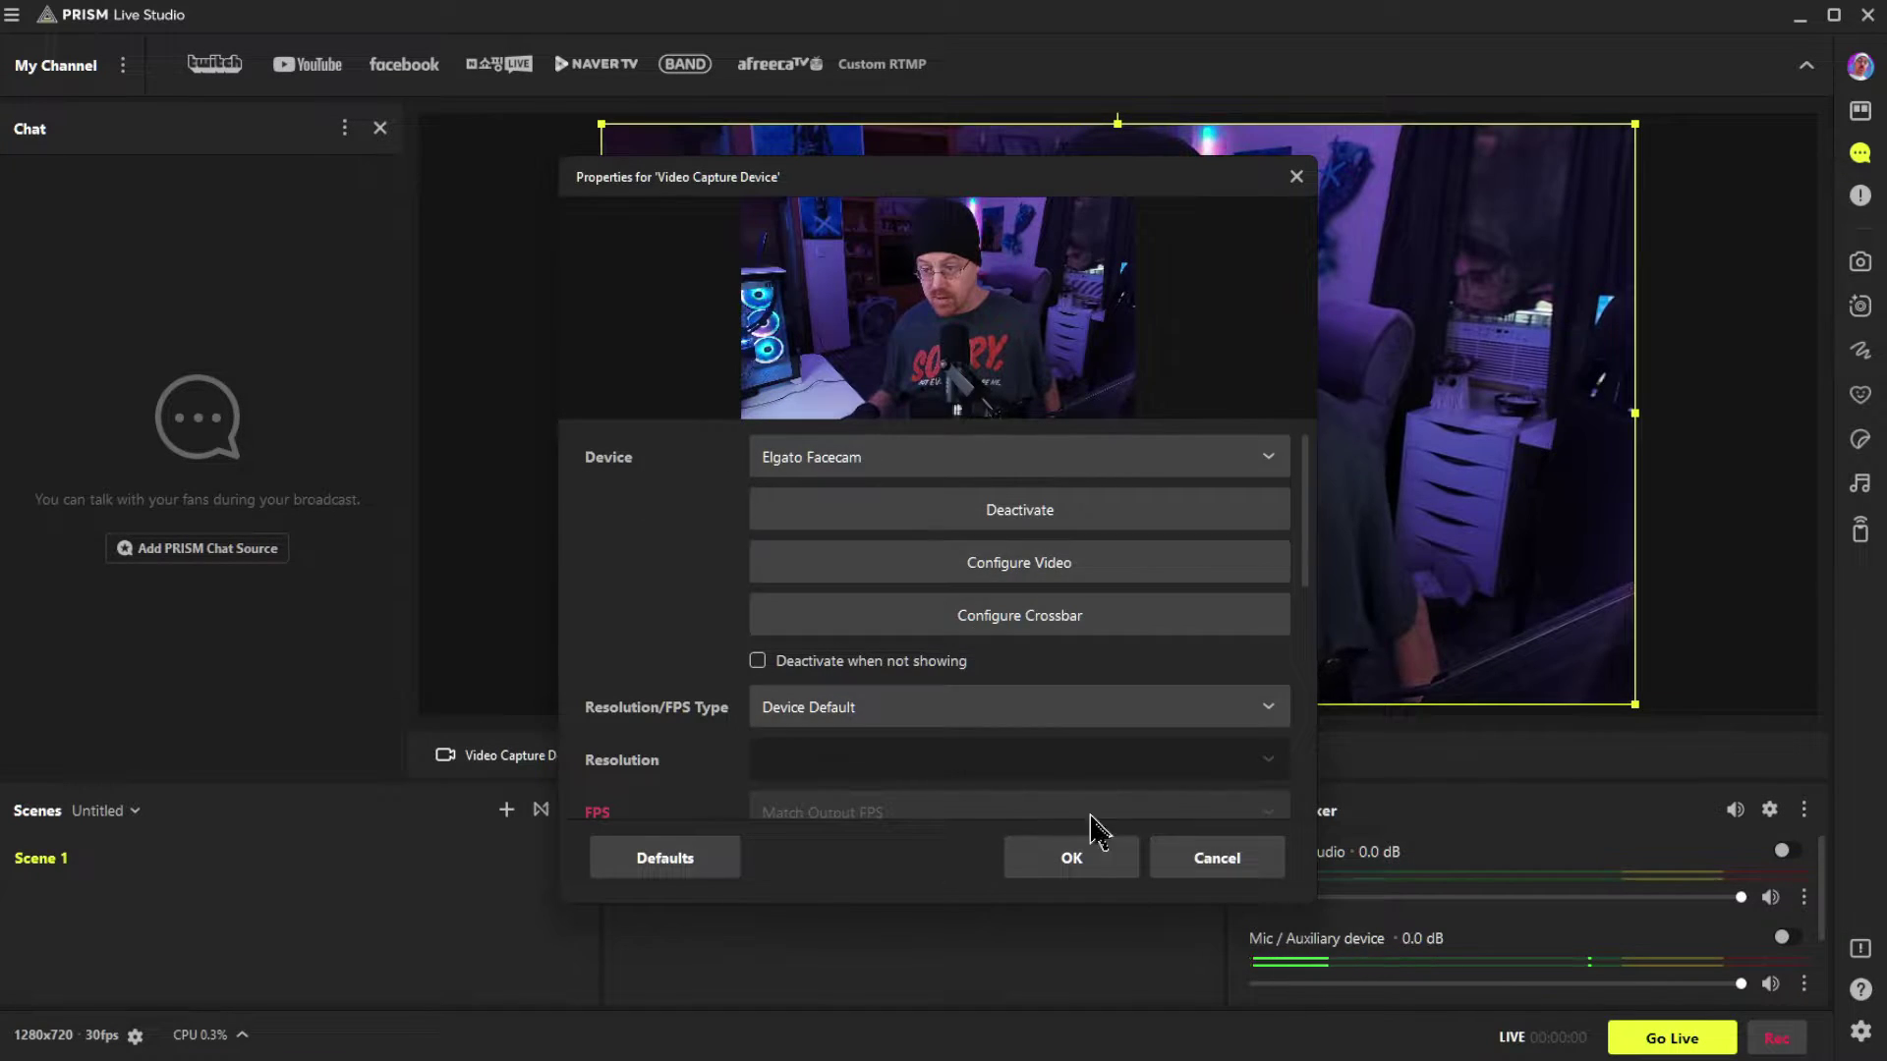
{"action": "left_click", "coordinate": [1072, 858]}
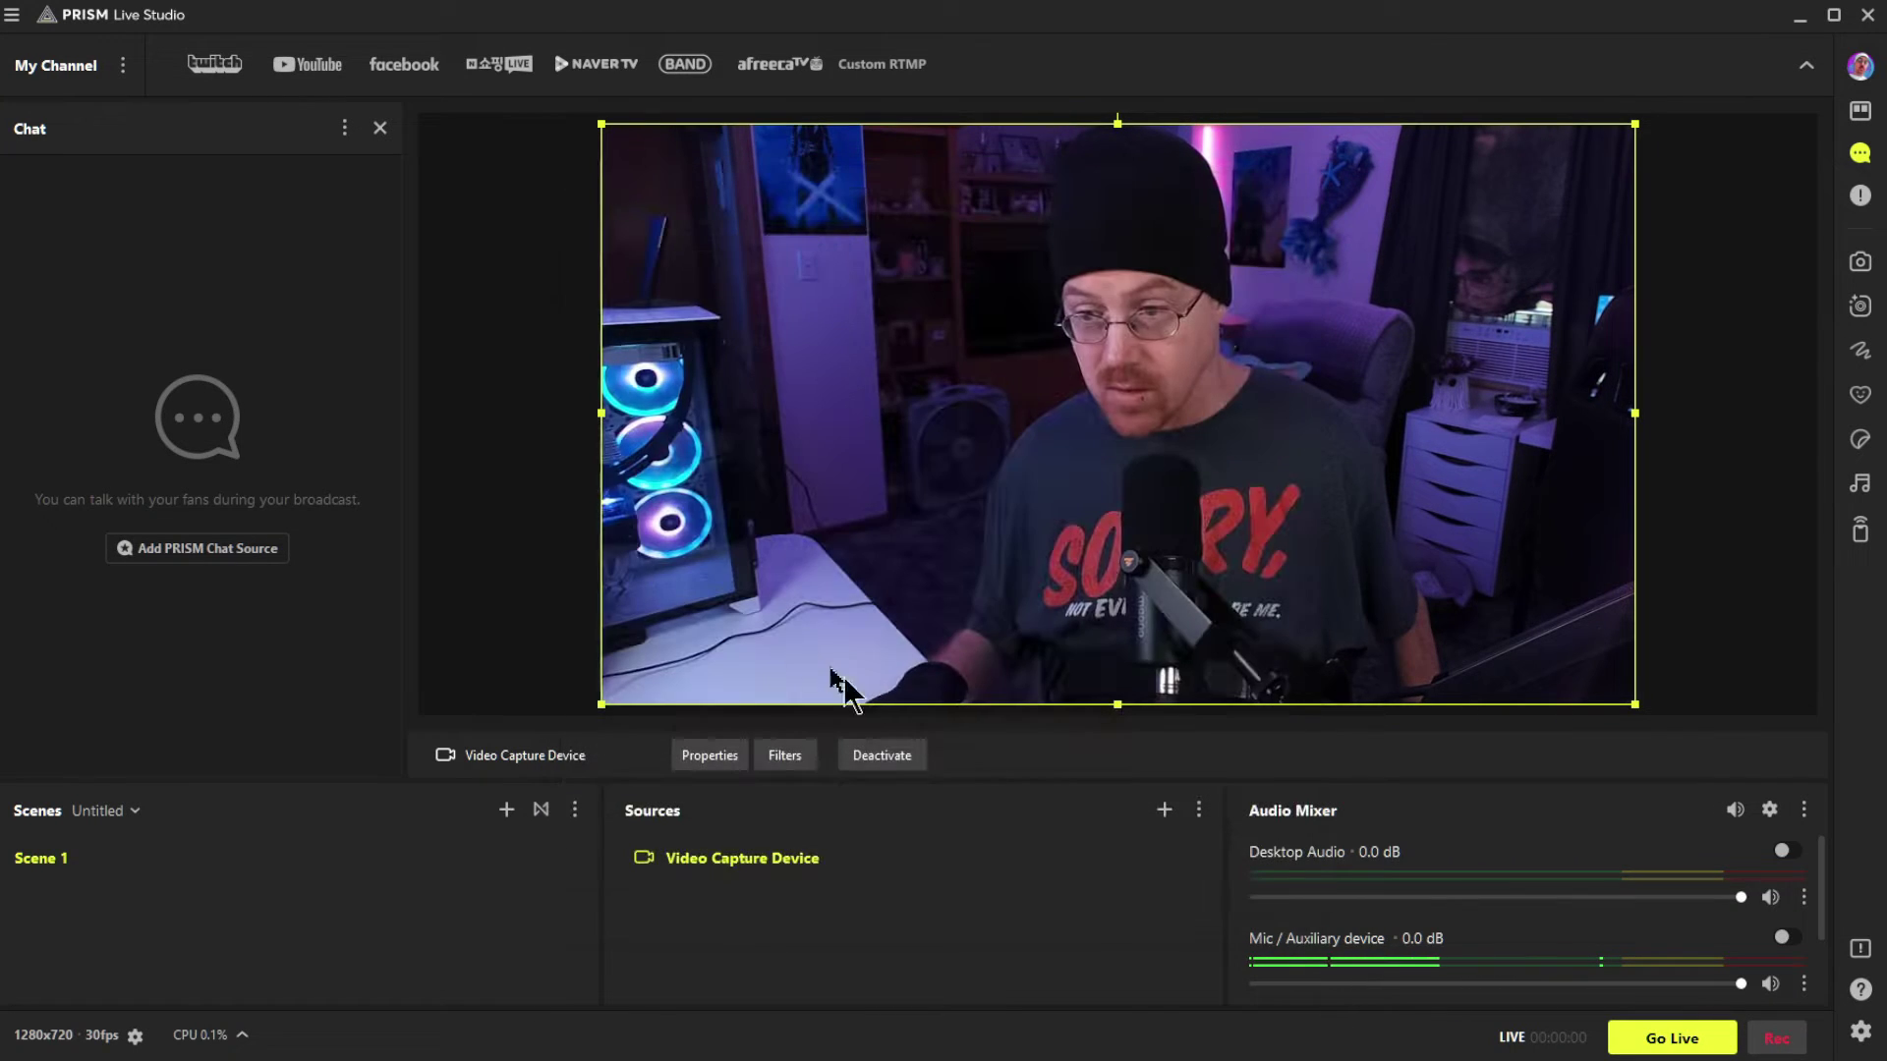
Turn on the drawing pen and draw crossing cyan freehand strokes on the preview beside the person
{"action": "left_click", "coordinate": [1862, 366]}
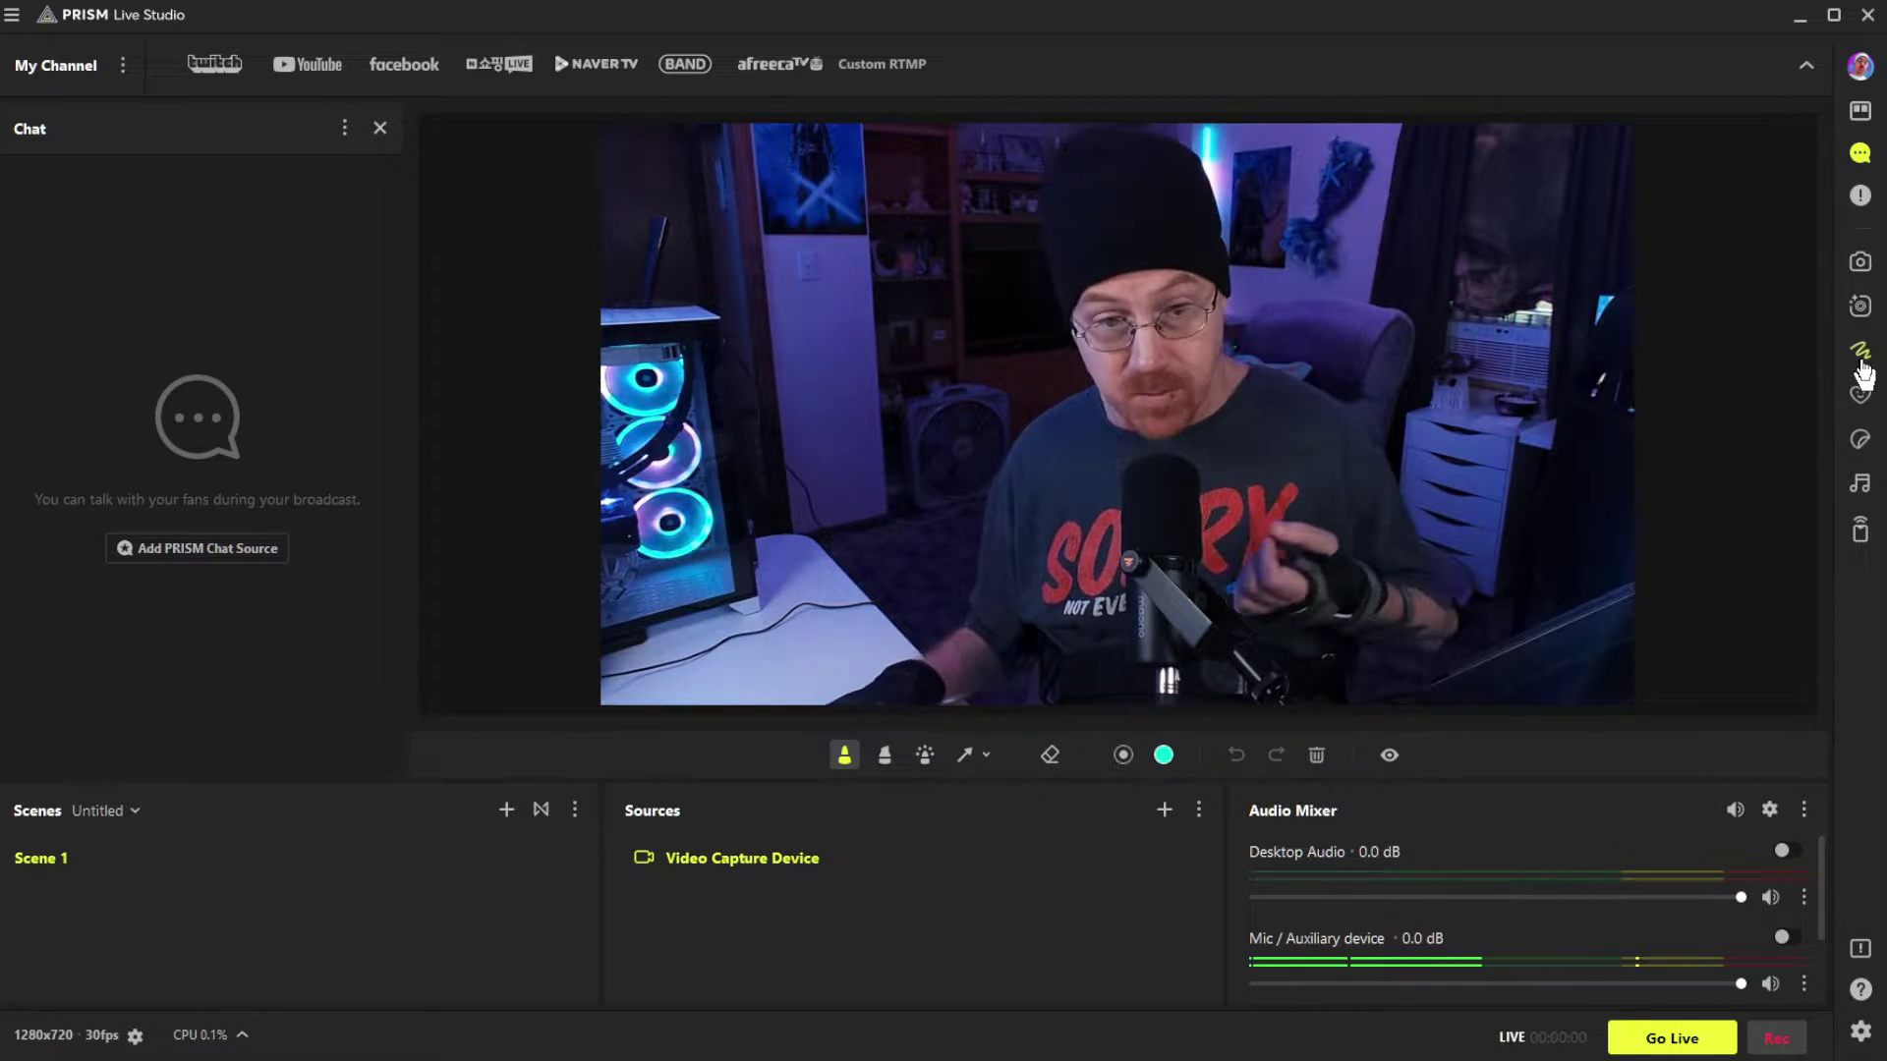
{"action": "left_click_drag", "start_coordinate": [867, 306], "coordinate": [824, 539]}
{"action": "left_click_drag", "start_coordinate": [792, 371], "coordinate": [867, 262]}
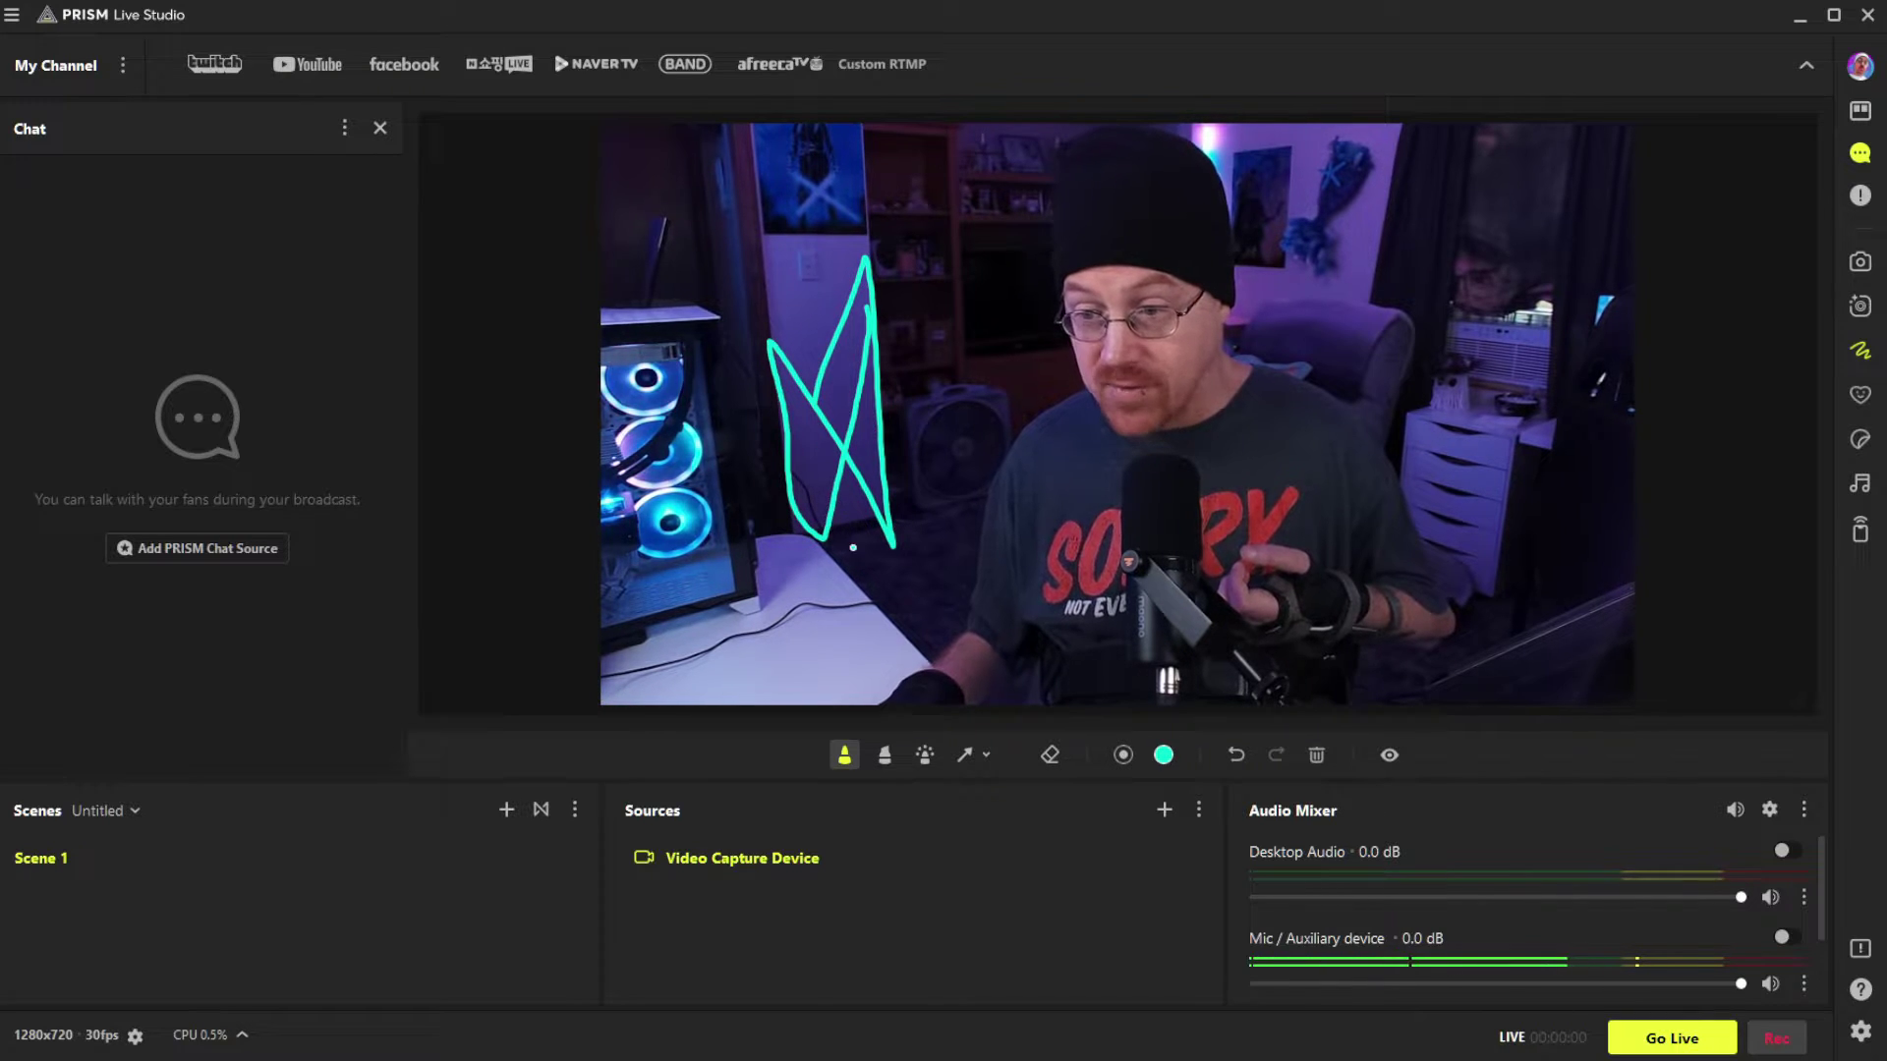
Erase the cyan strokes from the preview with the eraser and turn off the drawing pen
{"action": "left_click", "coordinate": [1047, 757]}
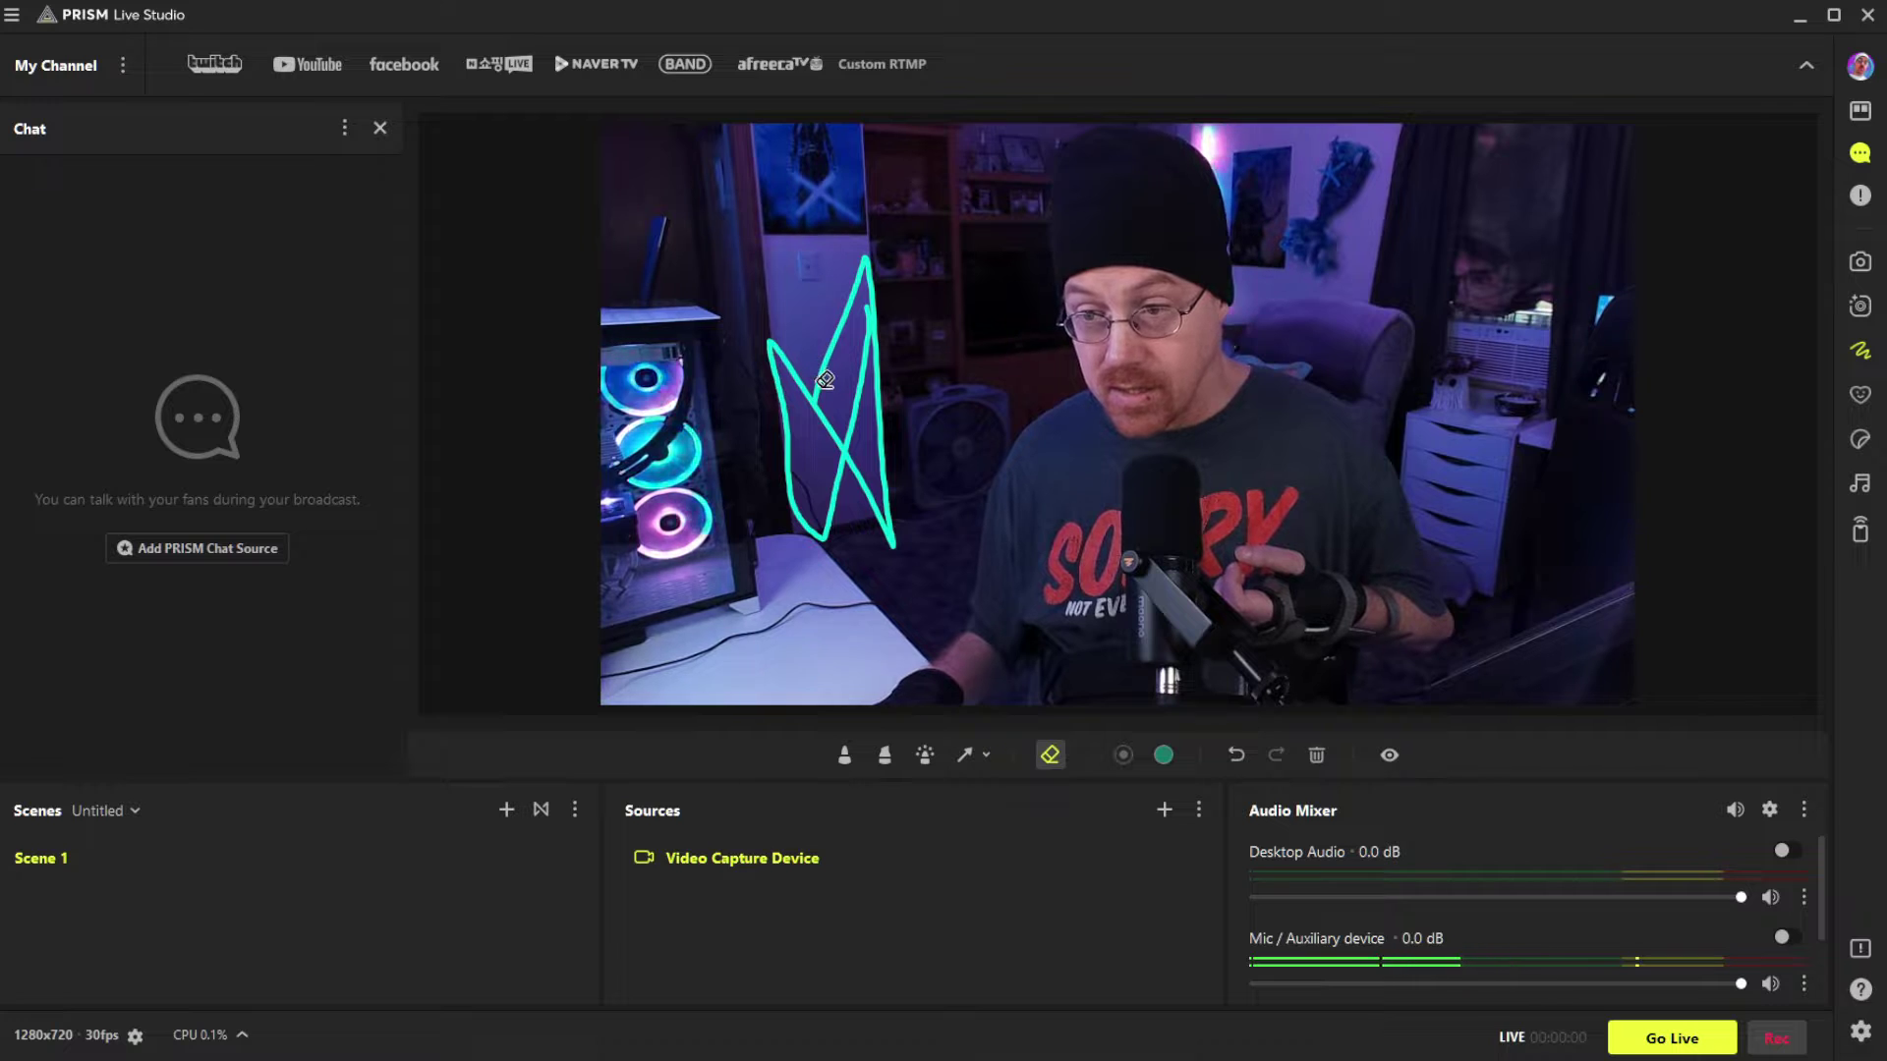
{"action": "left_click_drag", "start_coordinate": [825, 379], "coordinate": [853, 424]}
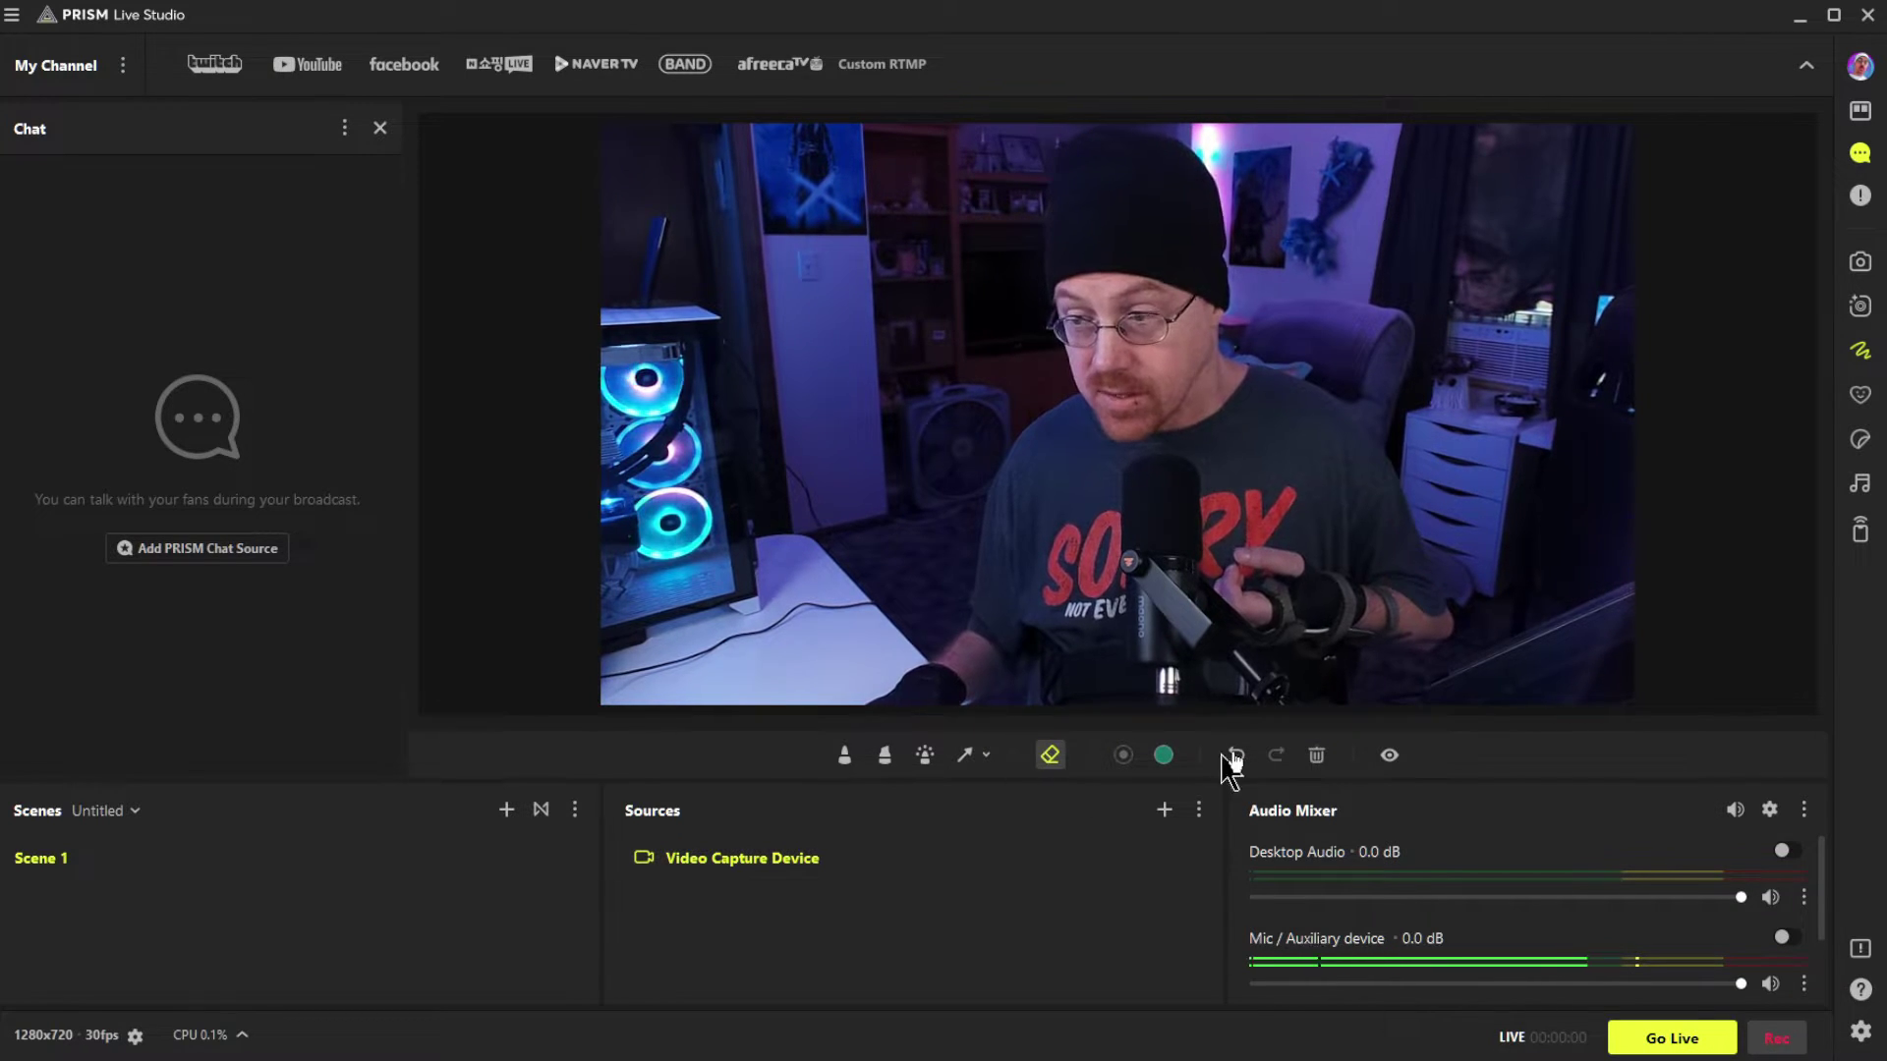
{"action": "left_click", "coordinate": [1860, 351]}
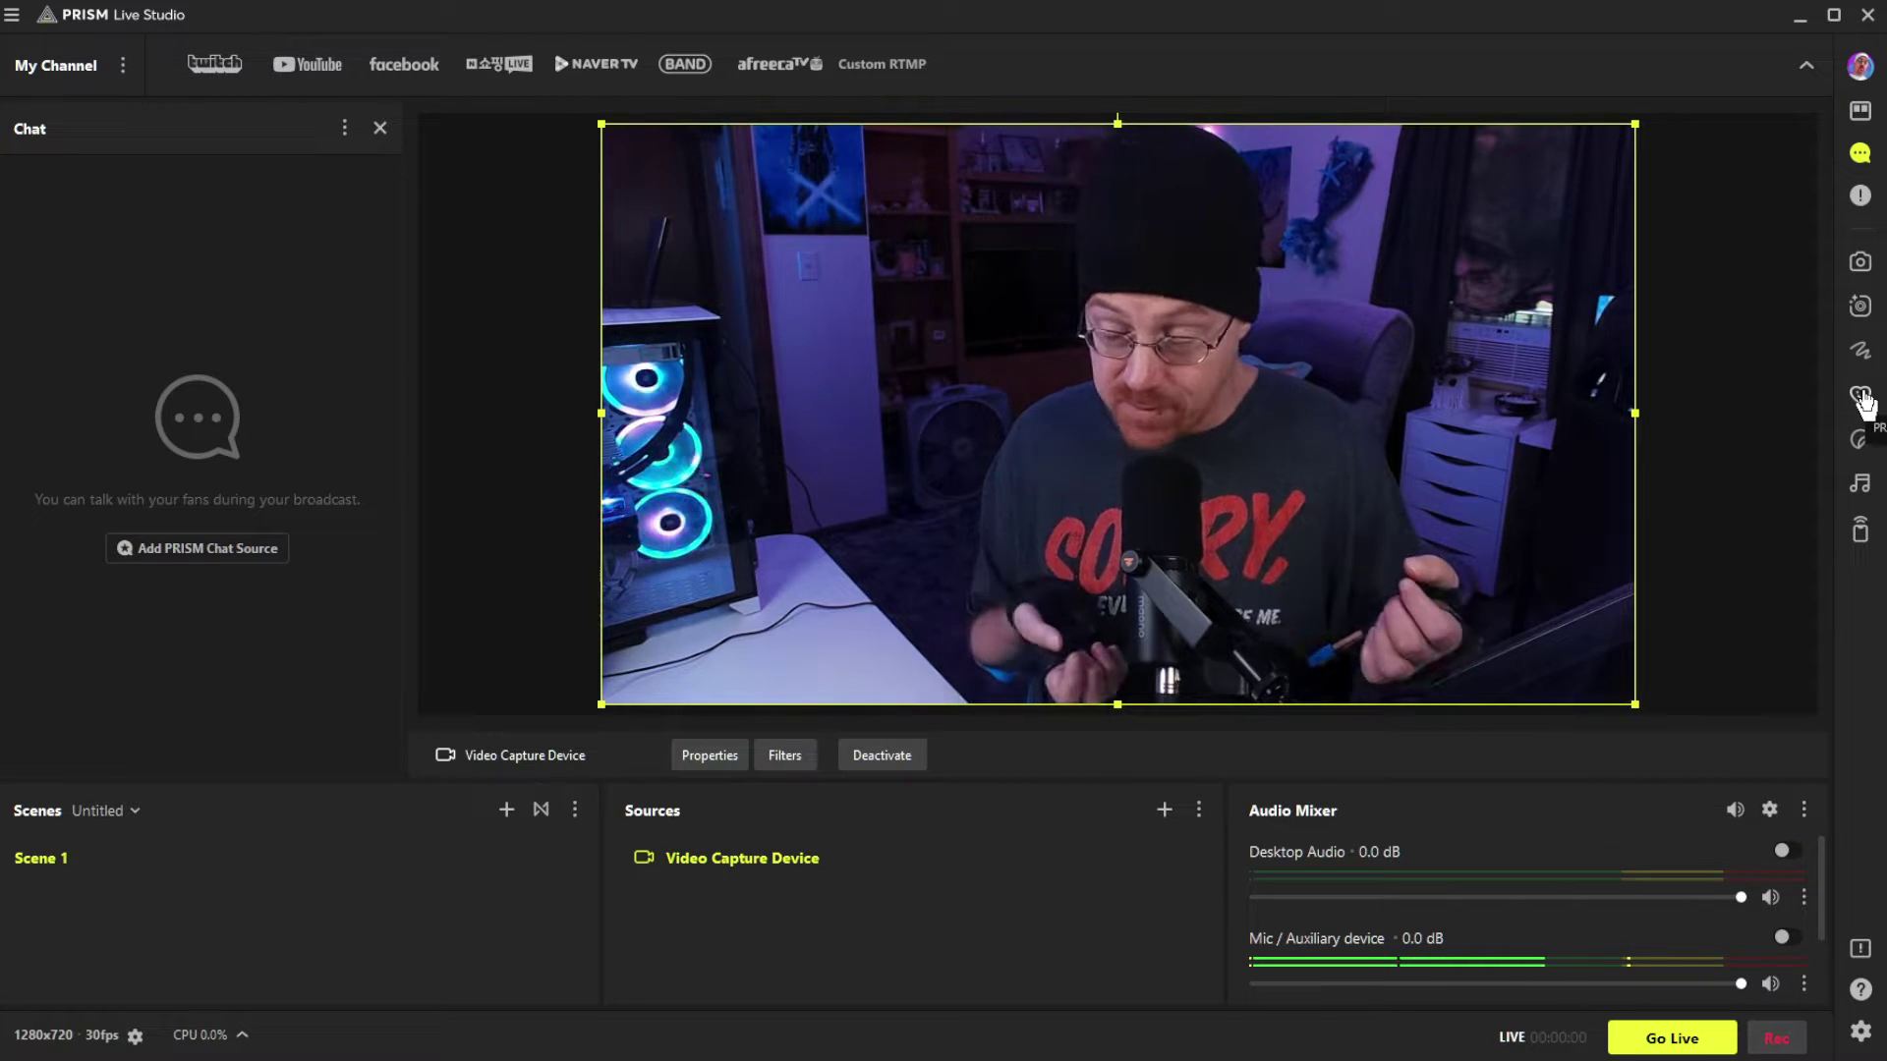
Browse all PRISM Stickers and add the animated multicolored hearts sticker to the scene
{"action": "left_click", "coordinate": [1863, 403]}
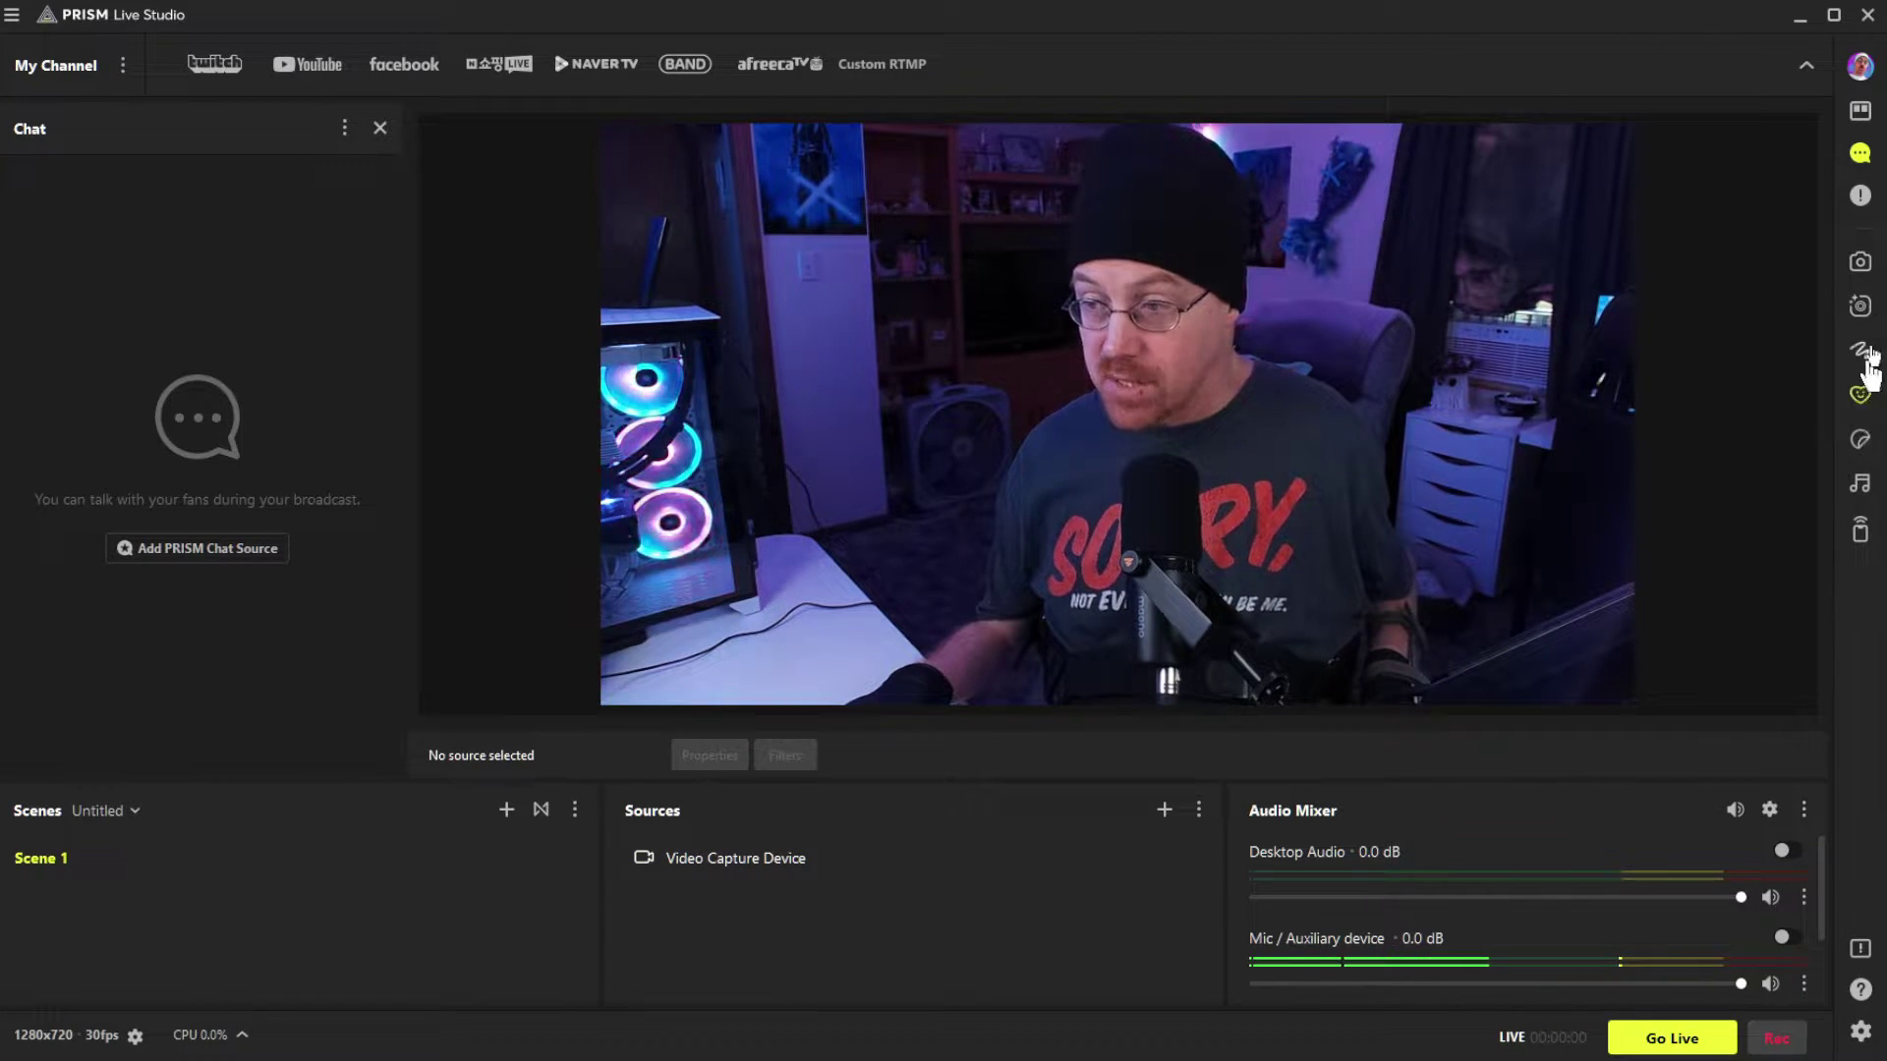
{"action": "left_click_drag", "start_coordinate": [1422, 61], "coordinate": [1636, 87]}
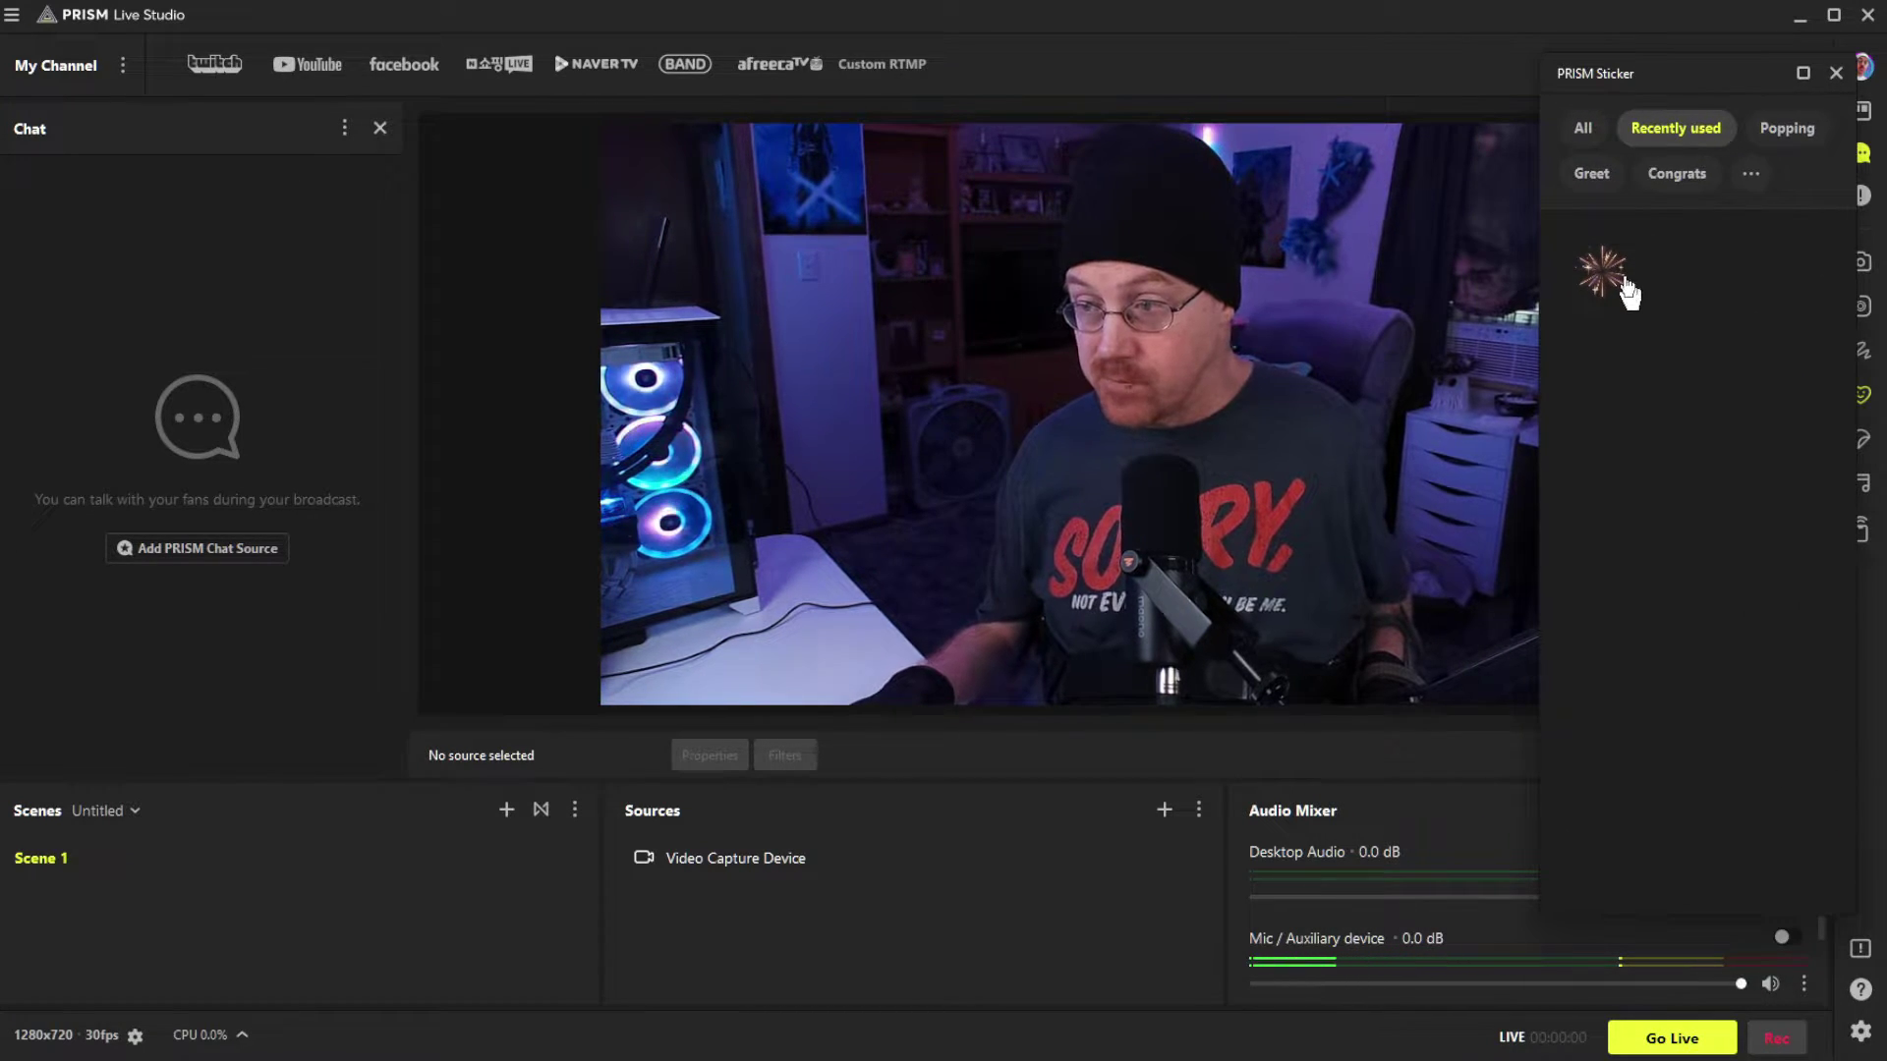
{"action": "left_click", "coordinate": [1578, 128]}
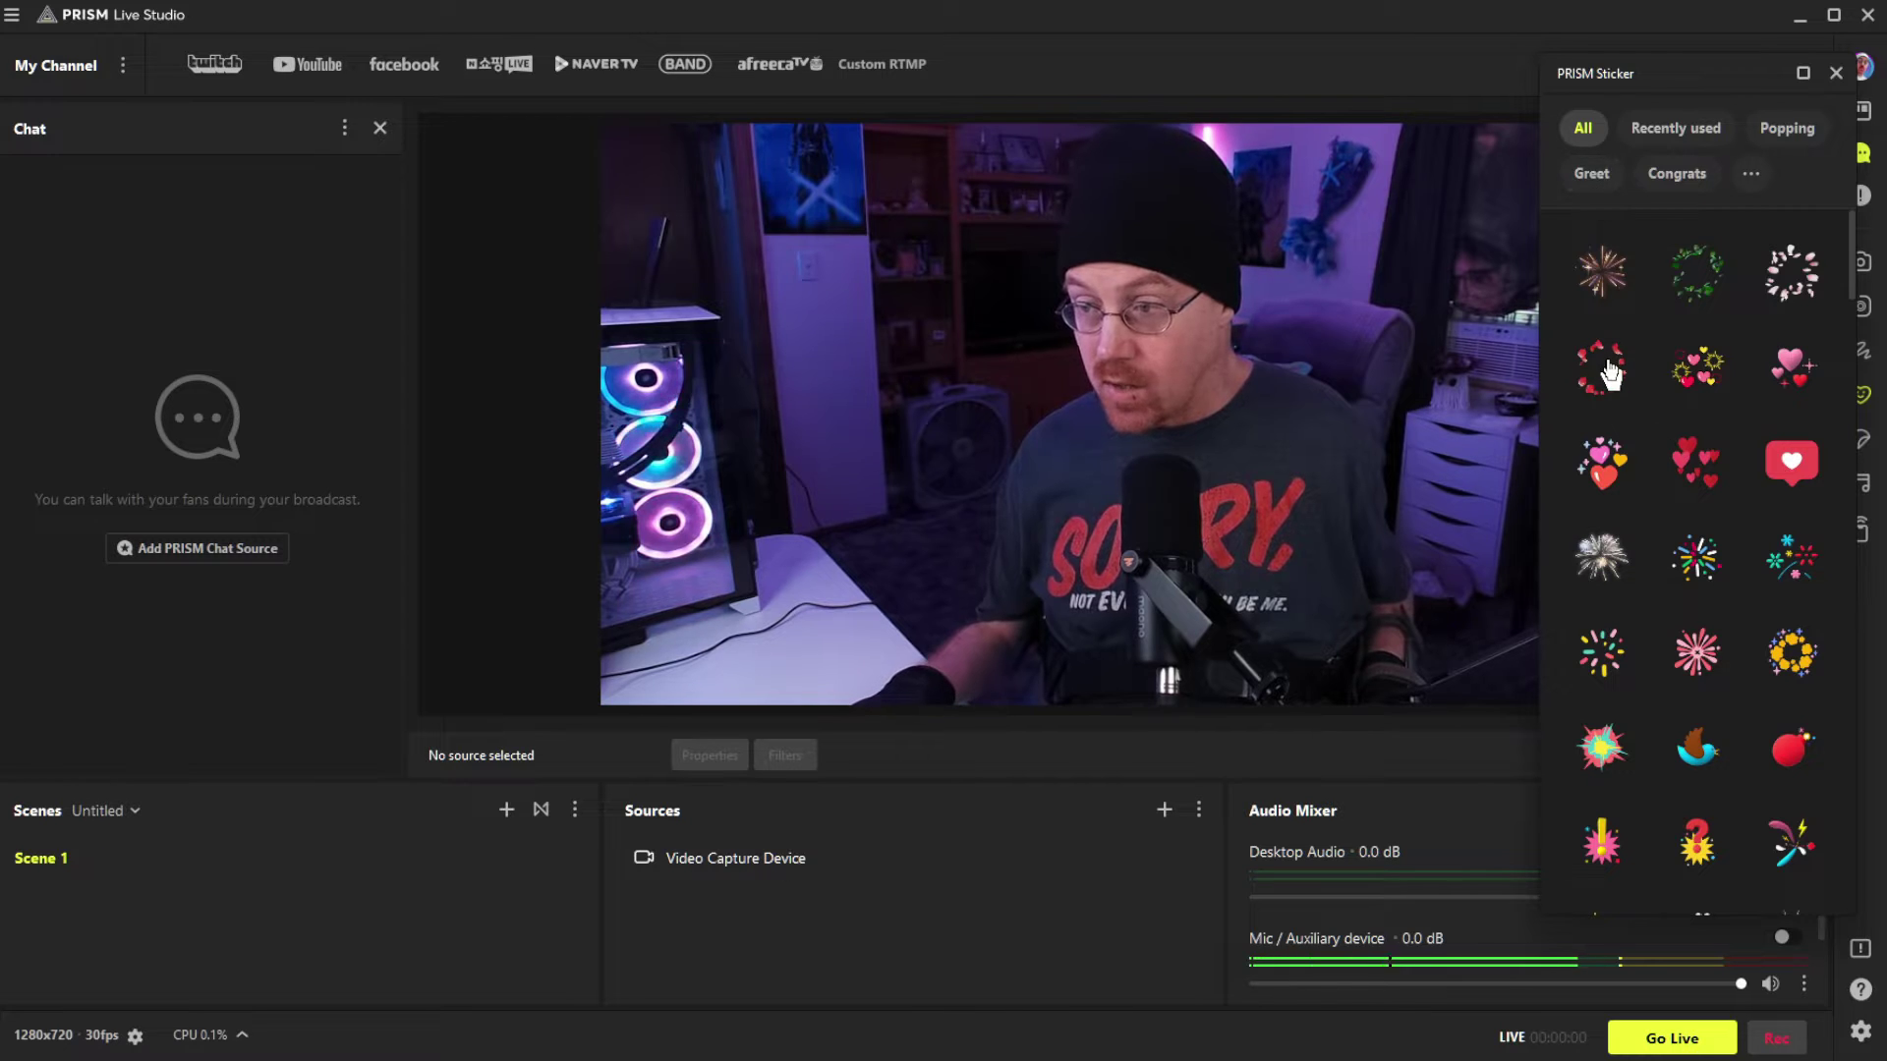
{"action": "left_click", "coordinate": [1611, 460]}
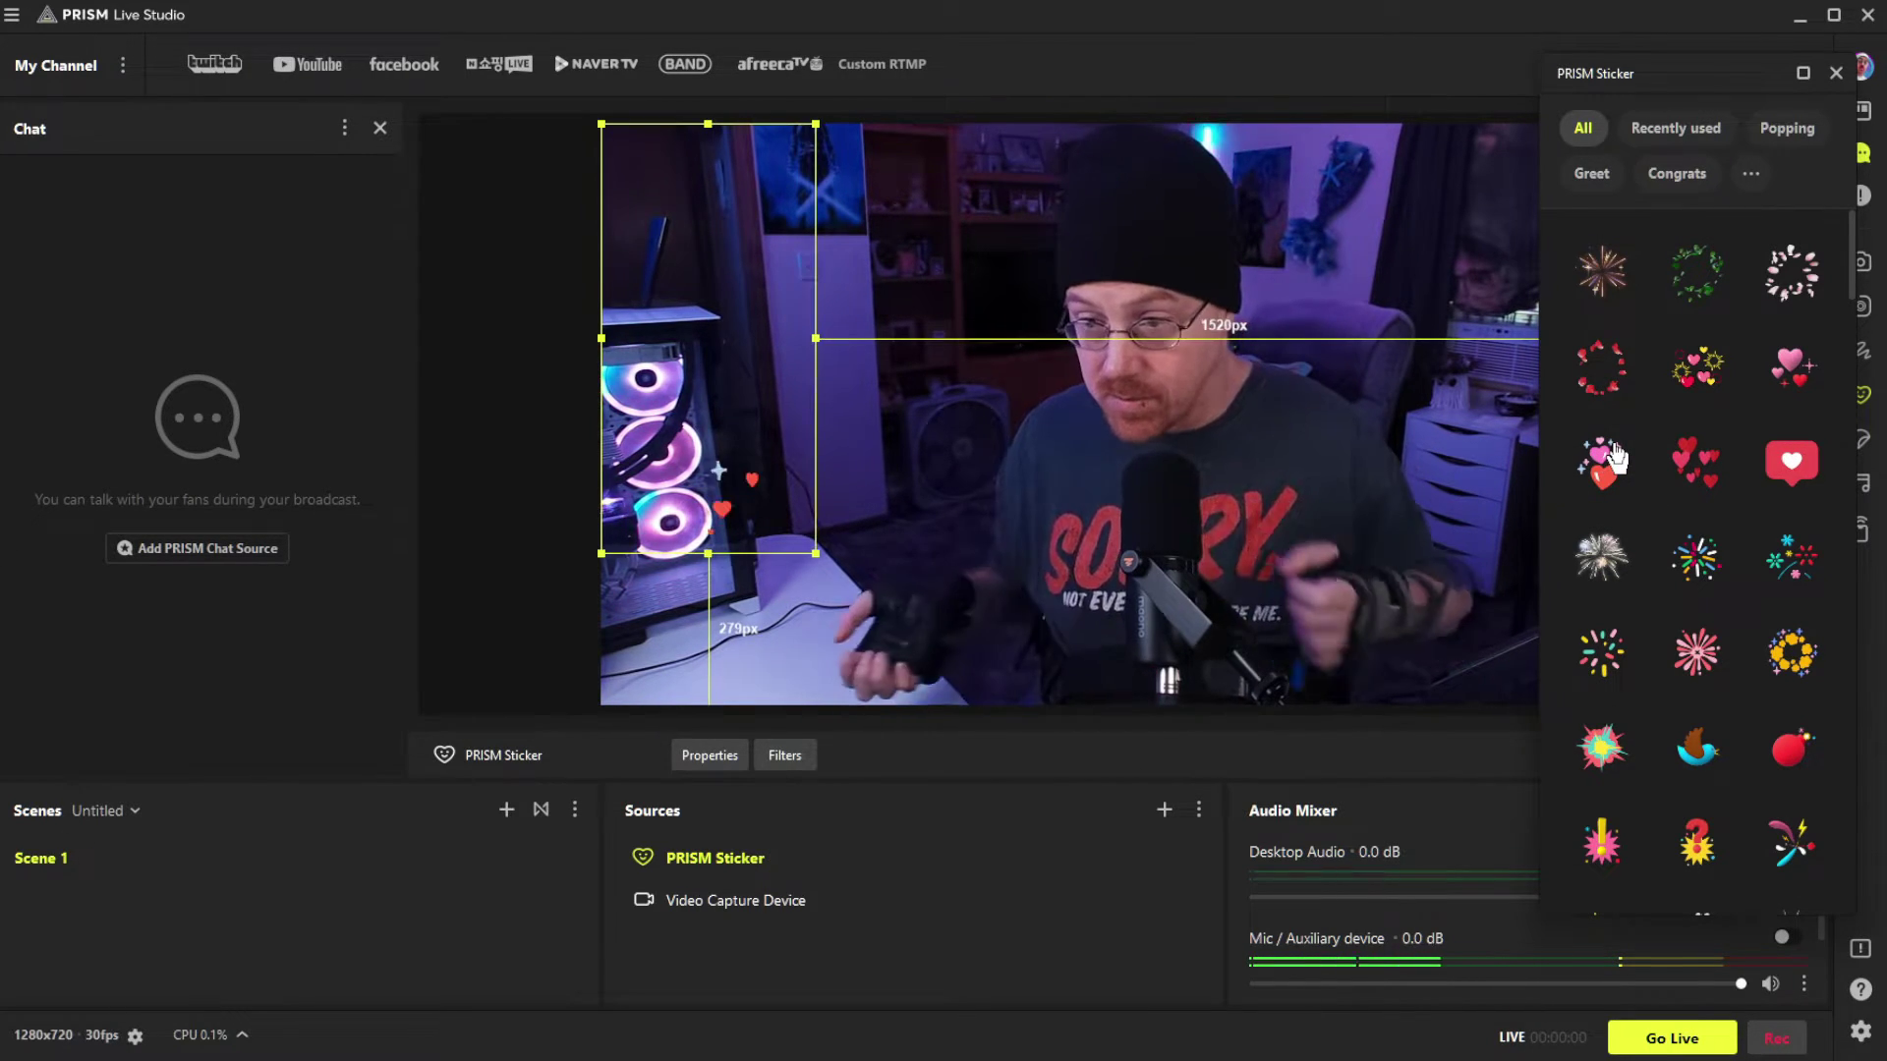
Delete the PRISM Sticker source from Scene 1
{"action": "left_click", "coordinate": [727, 860]}
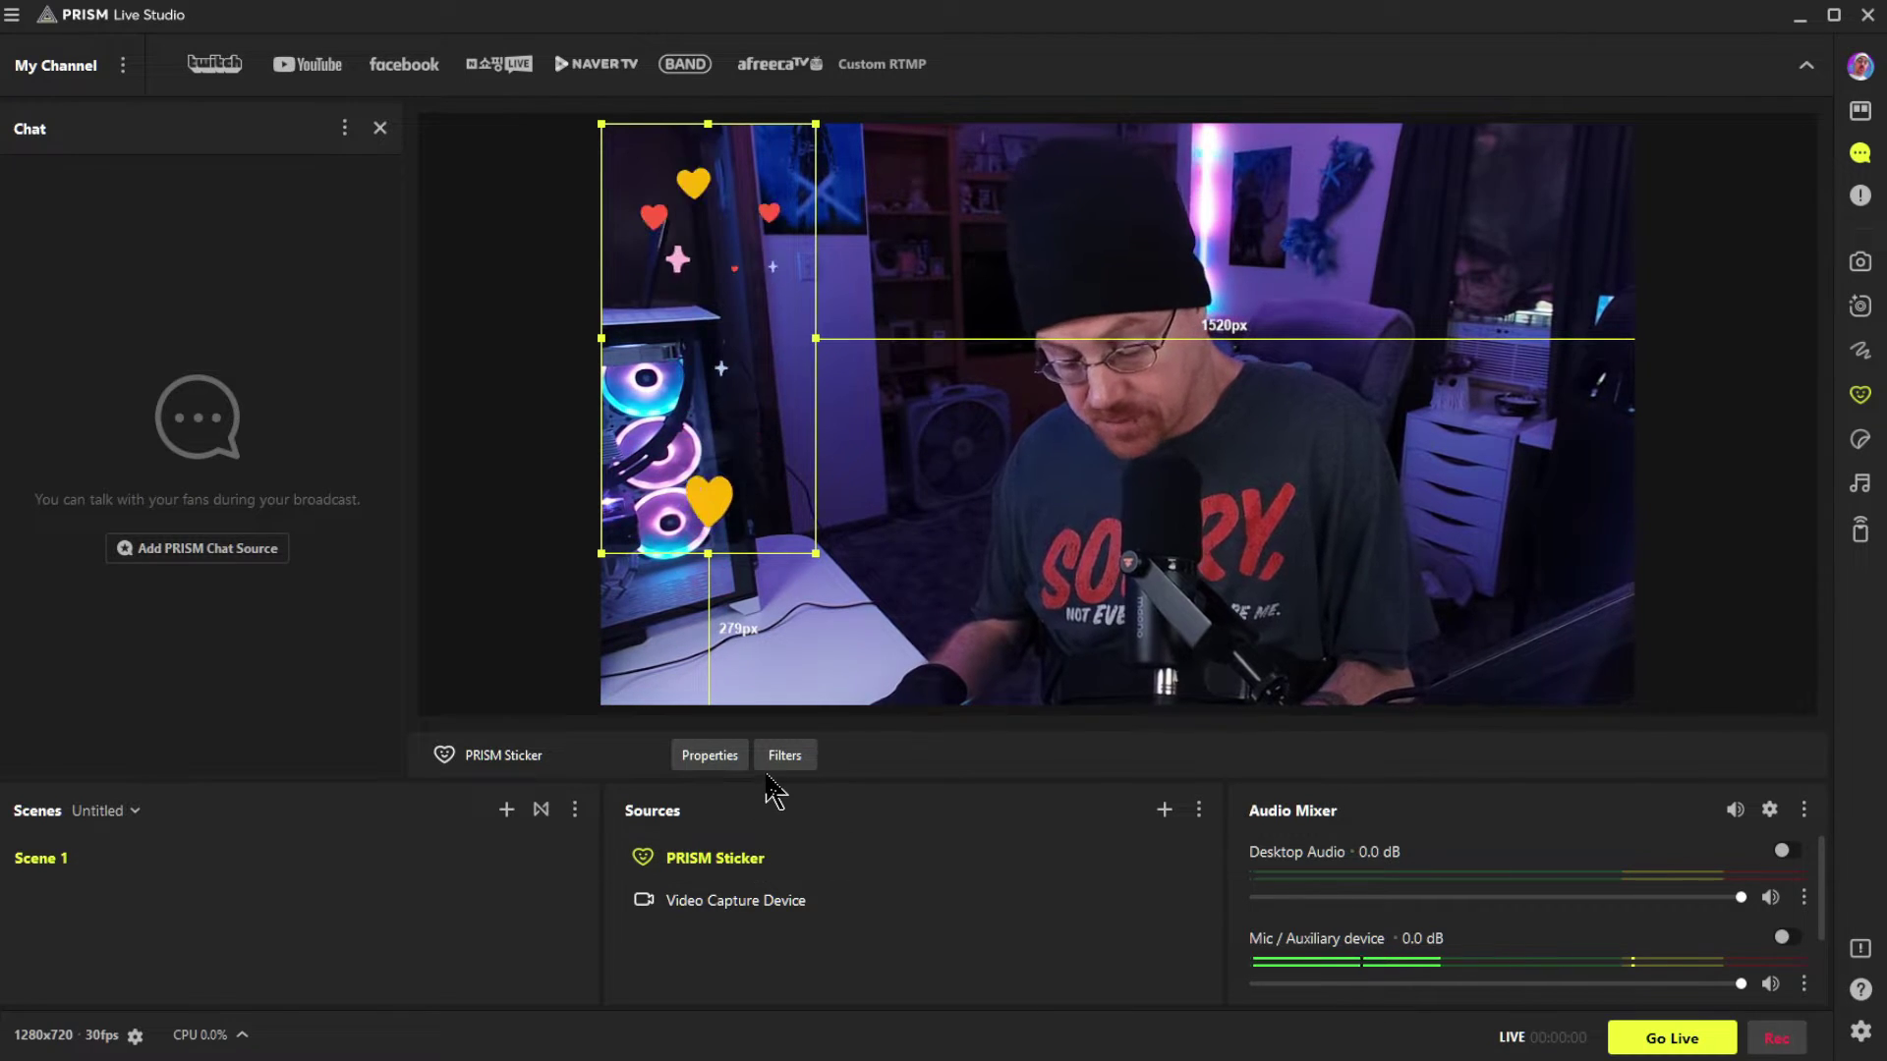
{"action": "key", "text": "Delete"}
{"action": "left_click", "coordinate": [859, 586]}
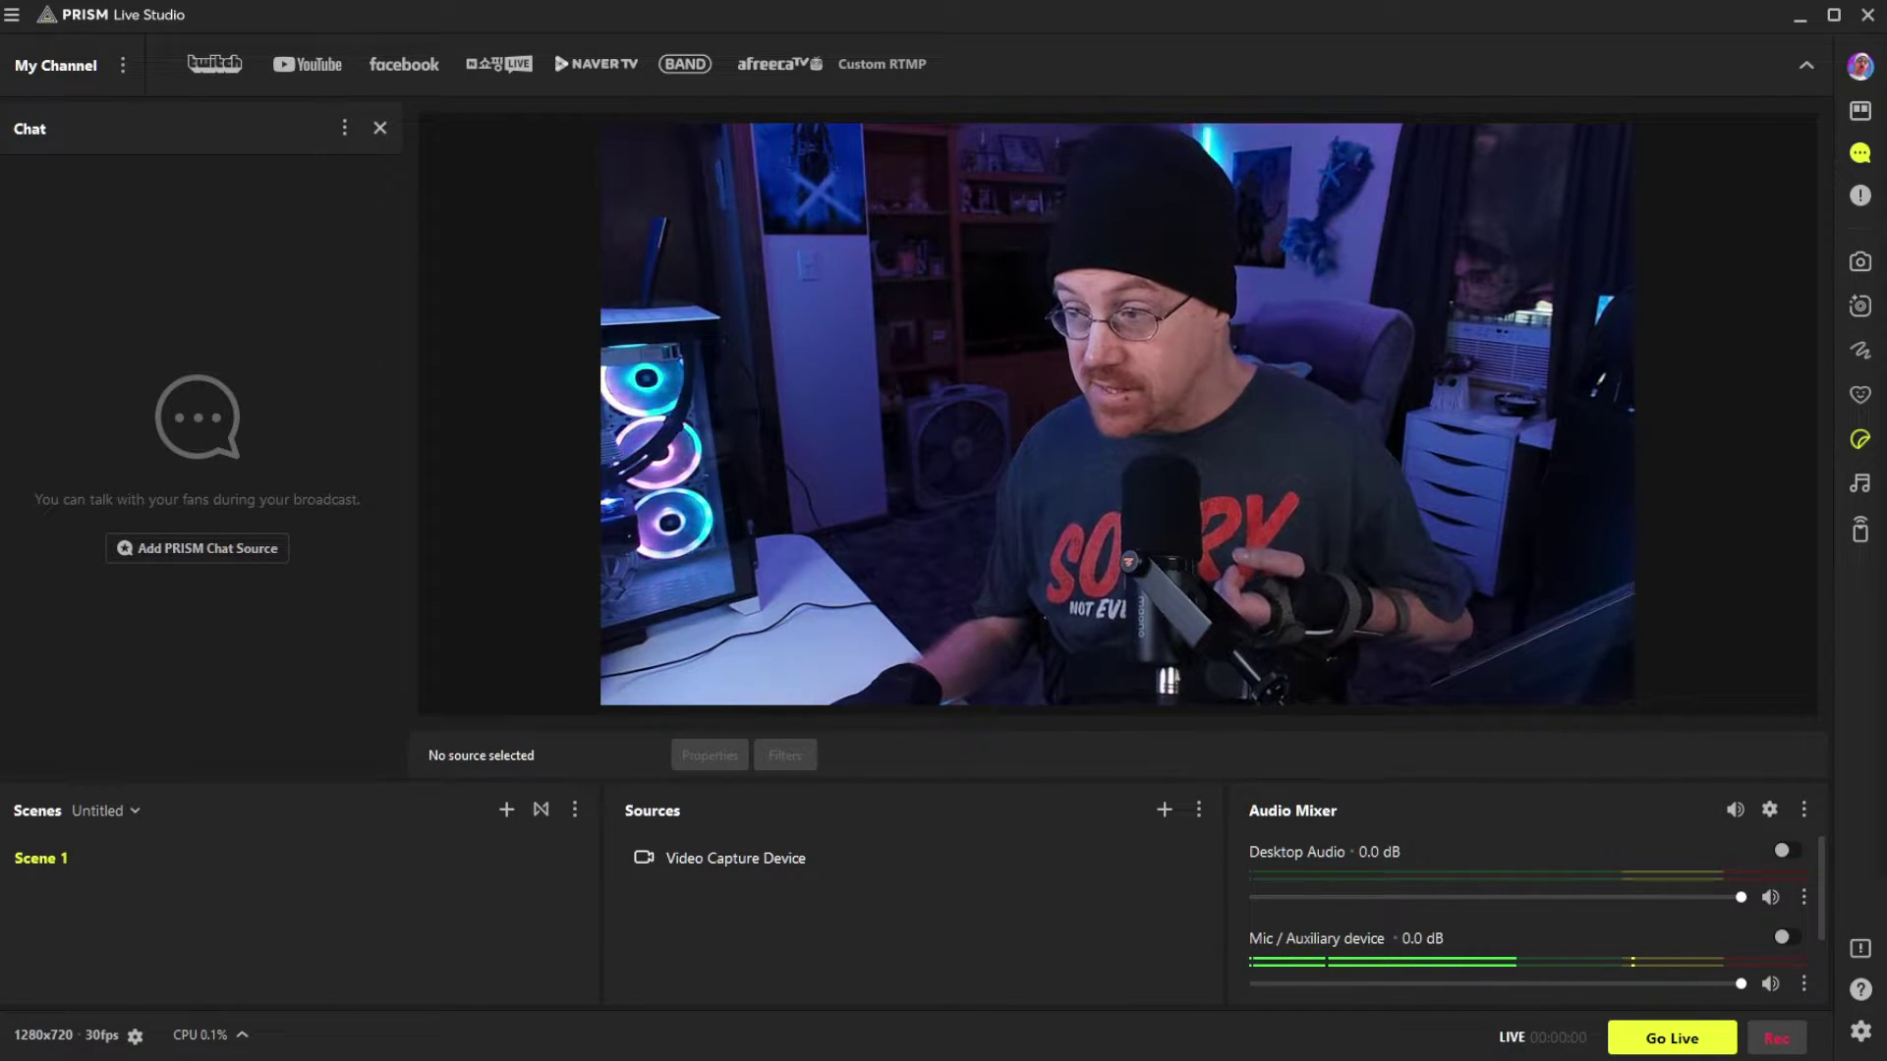
Try the trending GIPHY sticker of the black cat in a pumpkin on the scene, and delete it again
{"action": "left_click", "coordinate": [1859, 440]}
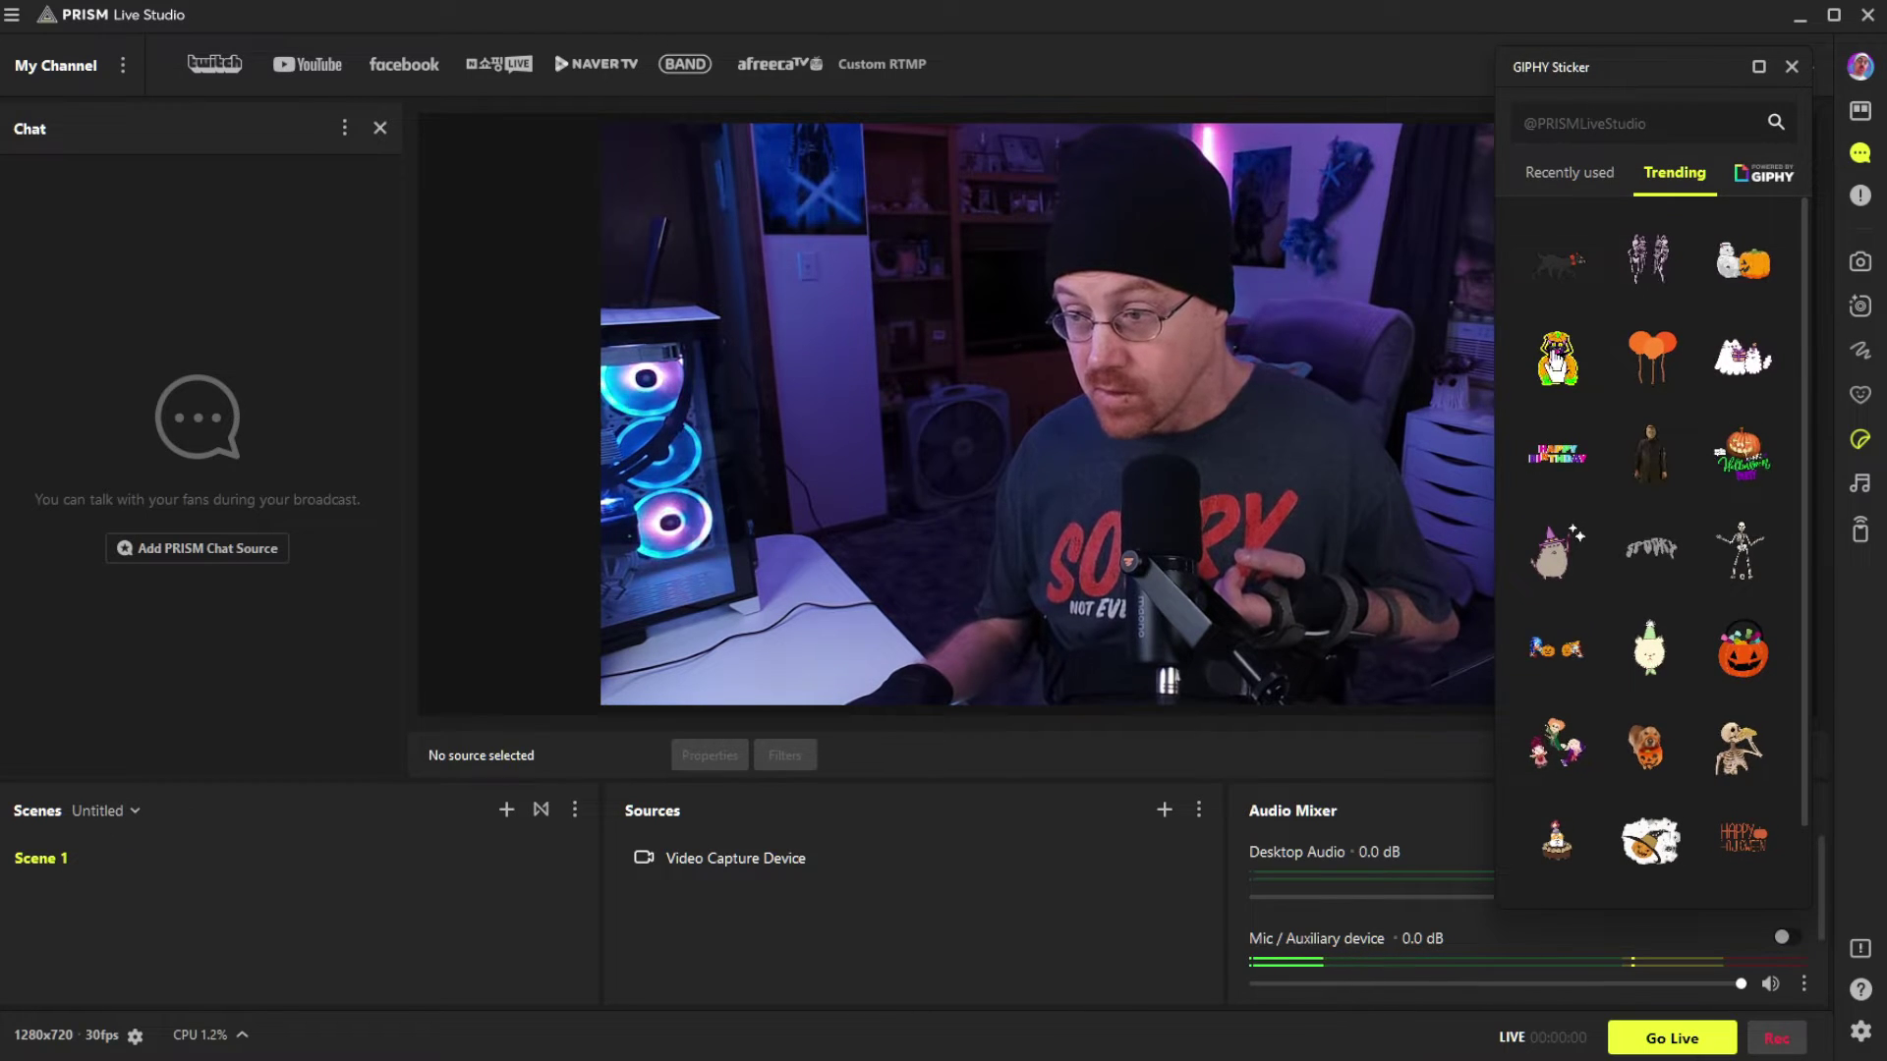
{"action": "left_click", "coordinate": [1556, 364]}
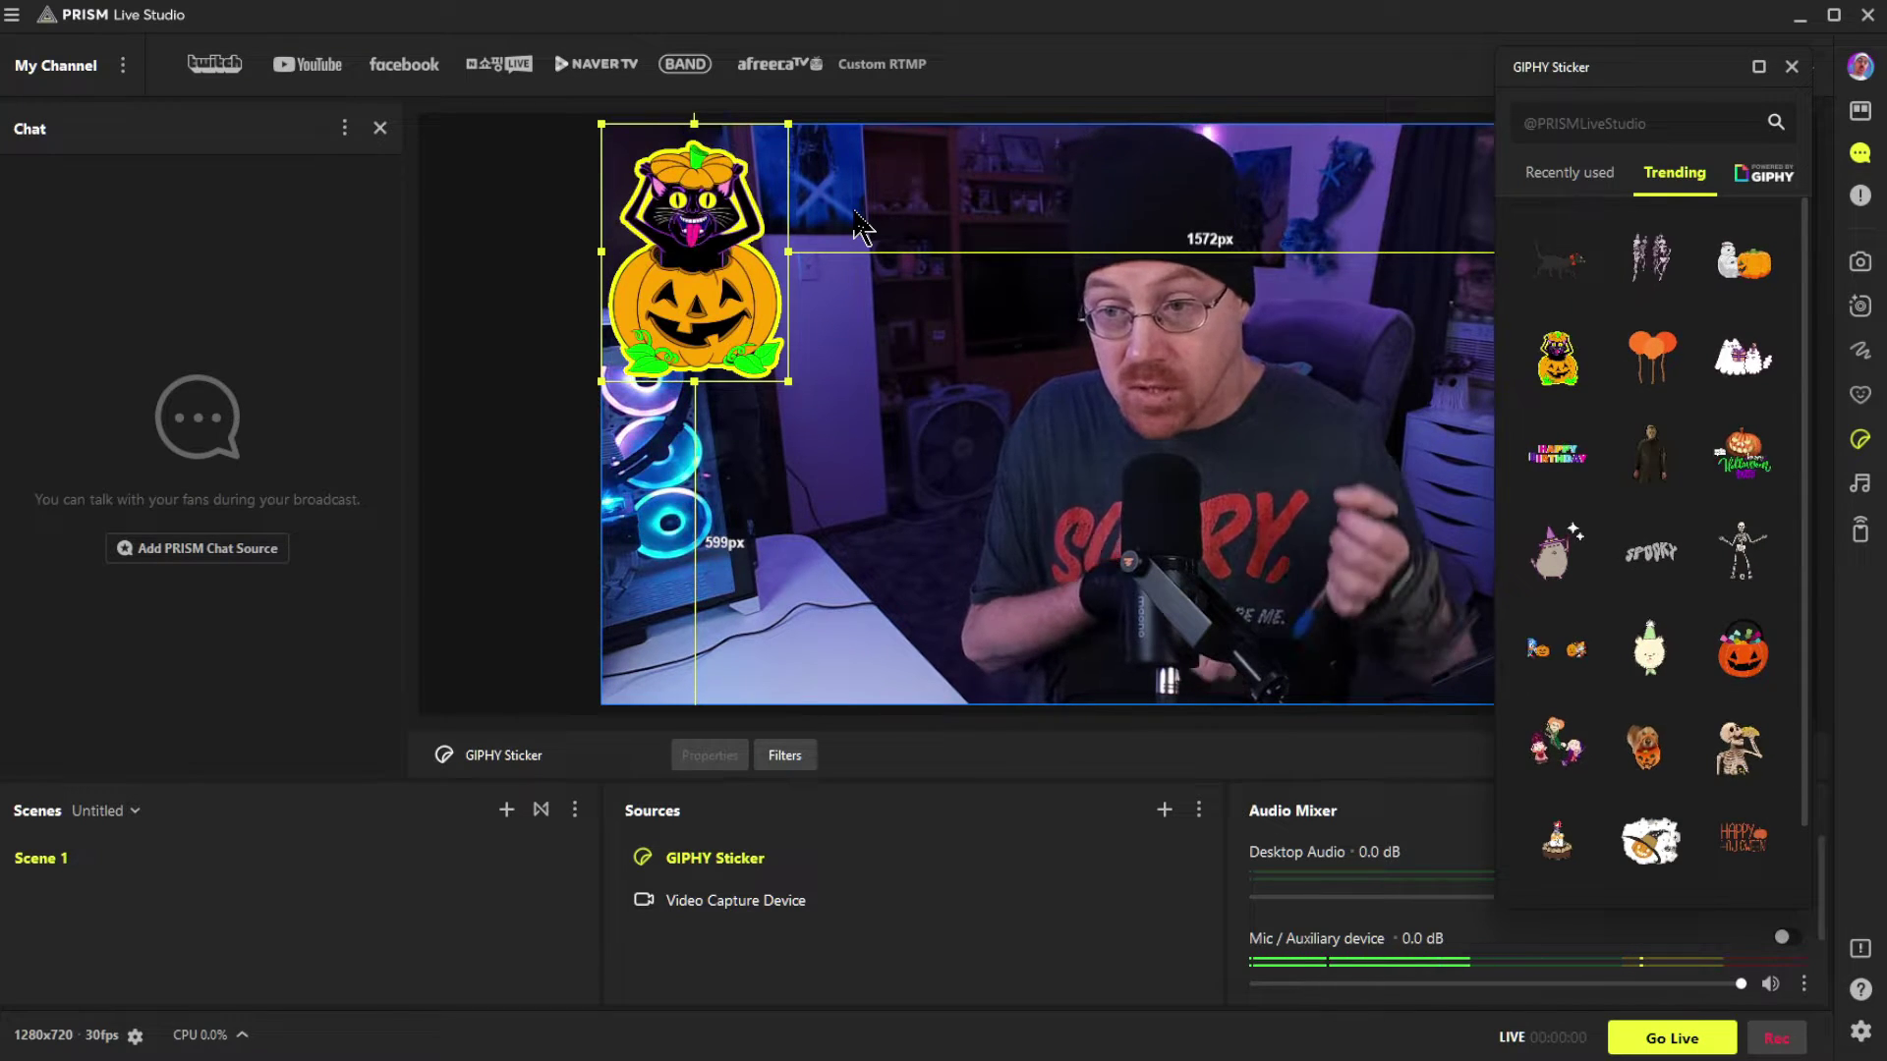
{"action": "key", "text": "Delete"}
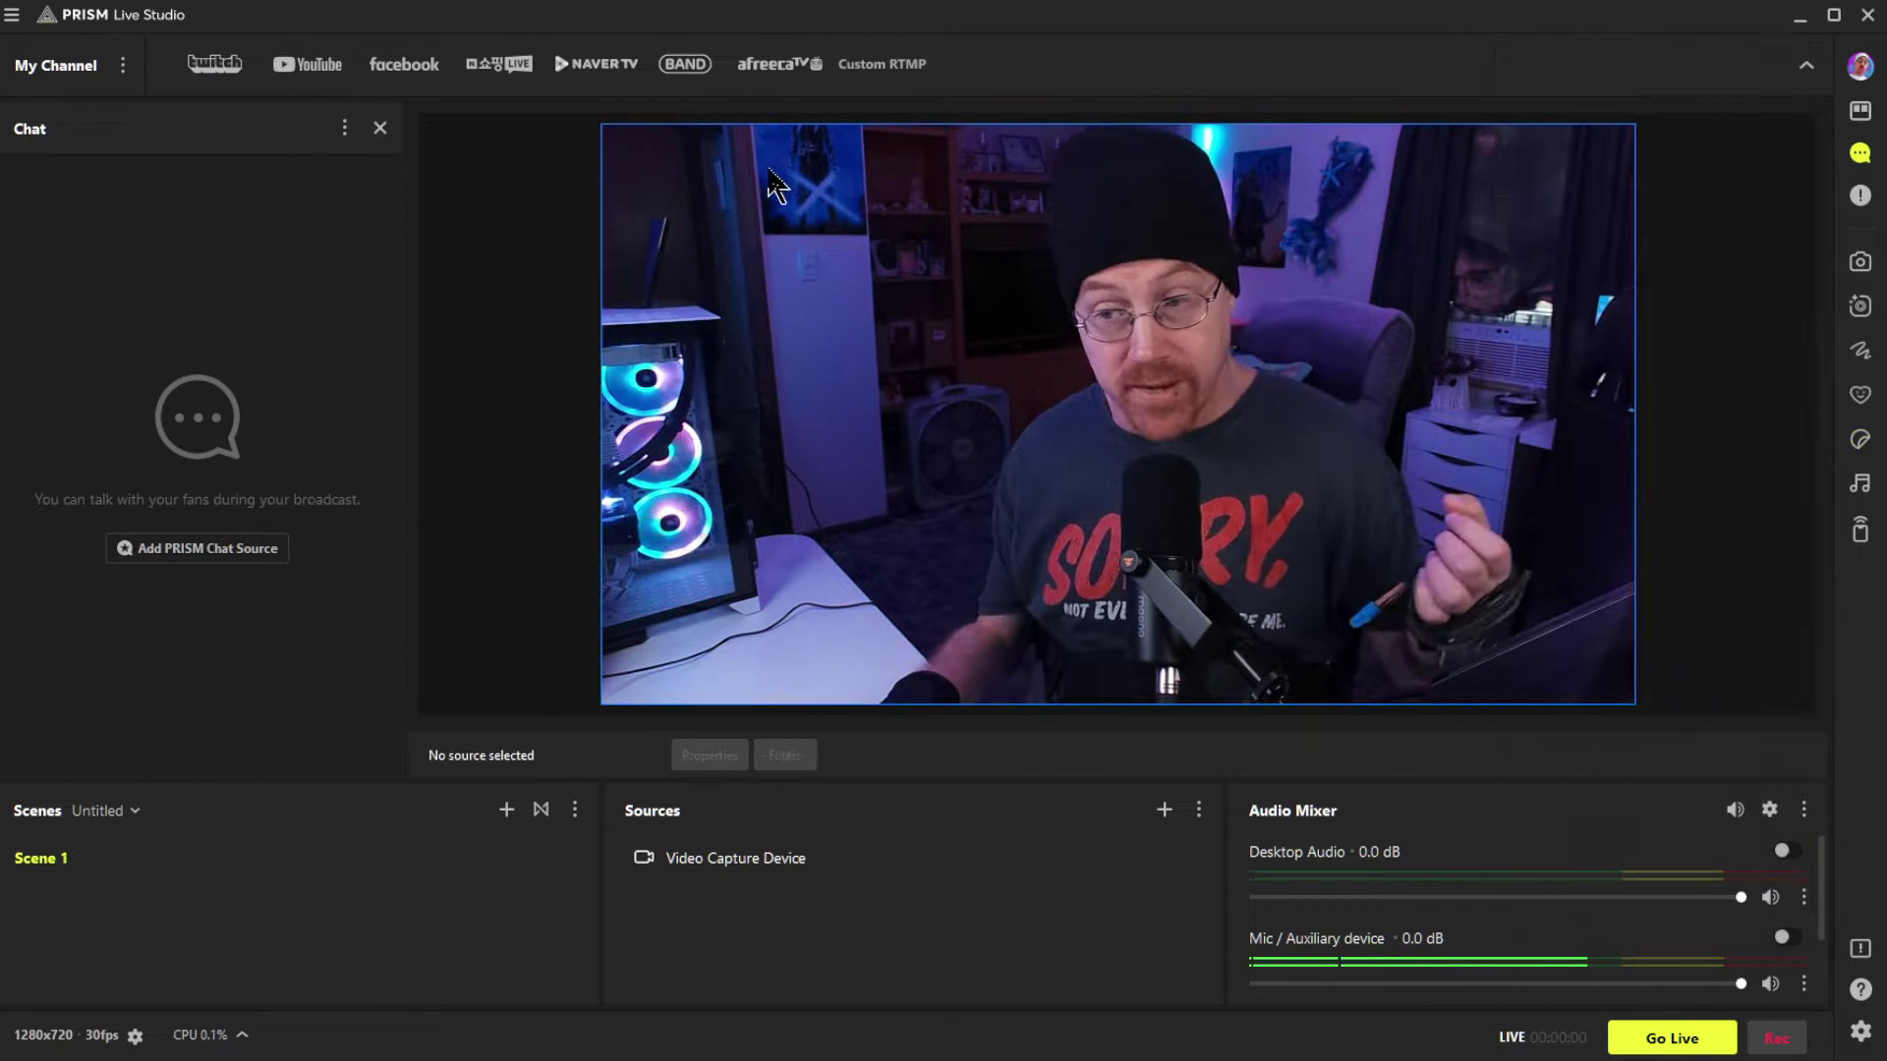
Add a new Music Playlist source to Scene 1 with its default properties
{"action": "left_click", "coordinate": [1860, 482]}
{"action": "left_click_drag", "start_coordinate": [1557, 43], "coordinate": [1130, 126]}
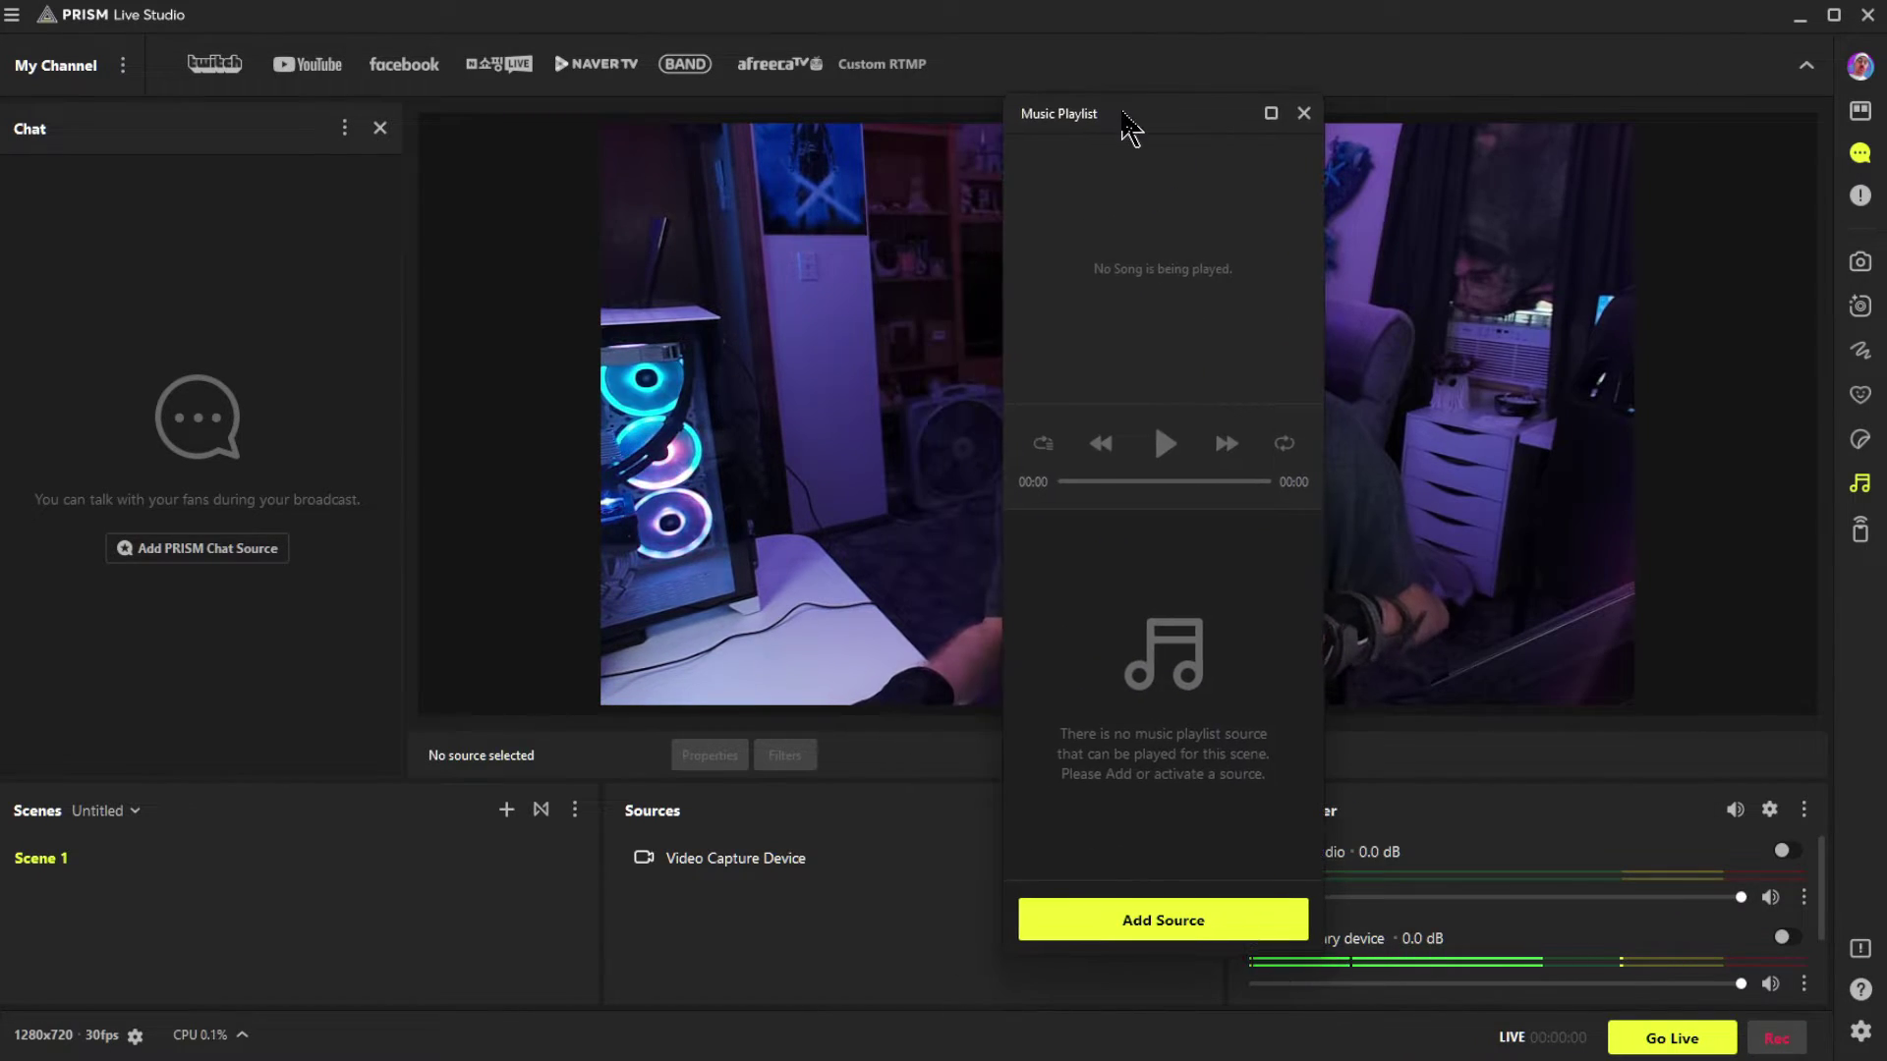
{"action": "left_click", "coordinate": [1119, 924]}
{"action": "left_click", "coordinate": [822, 658]}
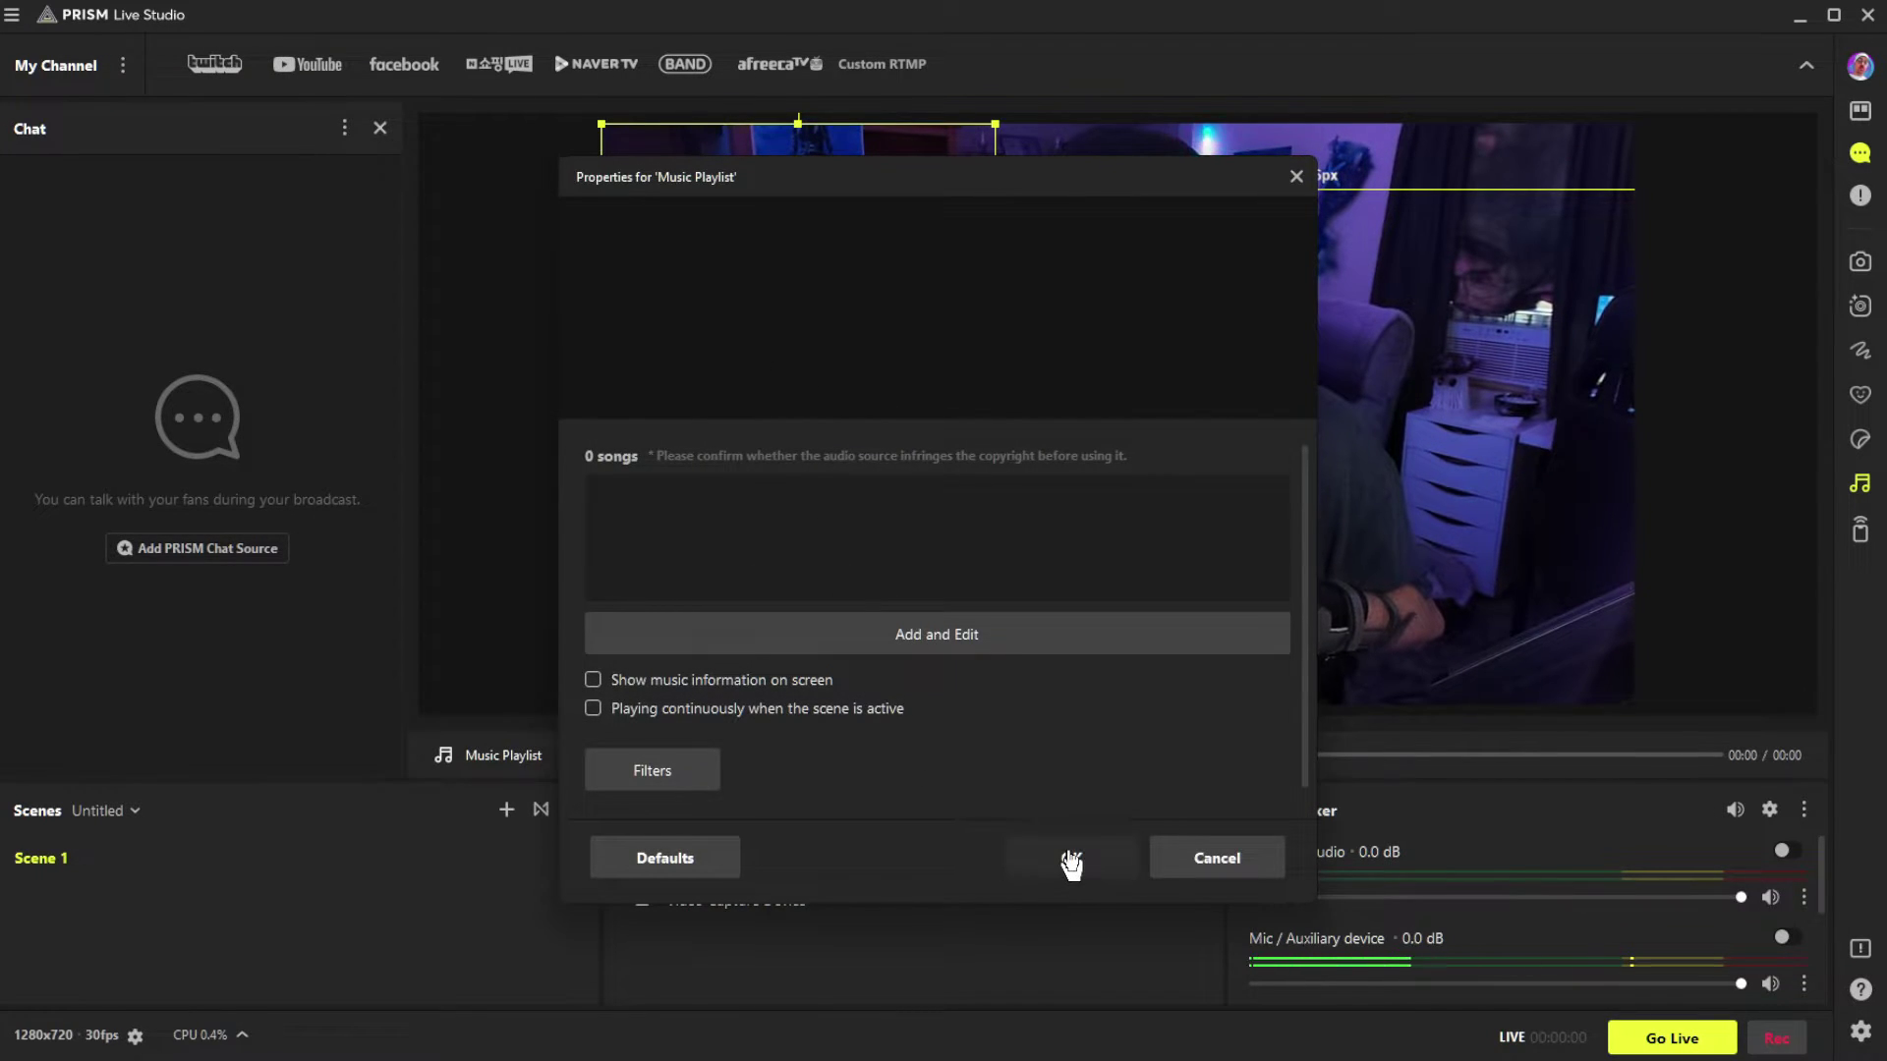
{"action": "left_click", "coordinate": [1070, 864]}
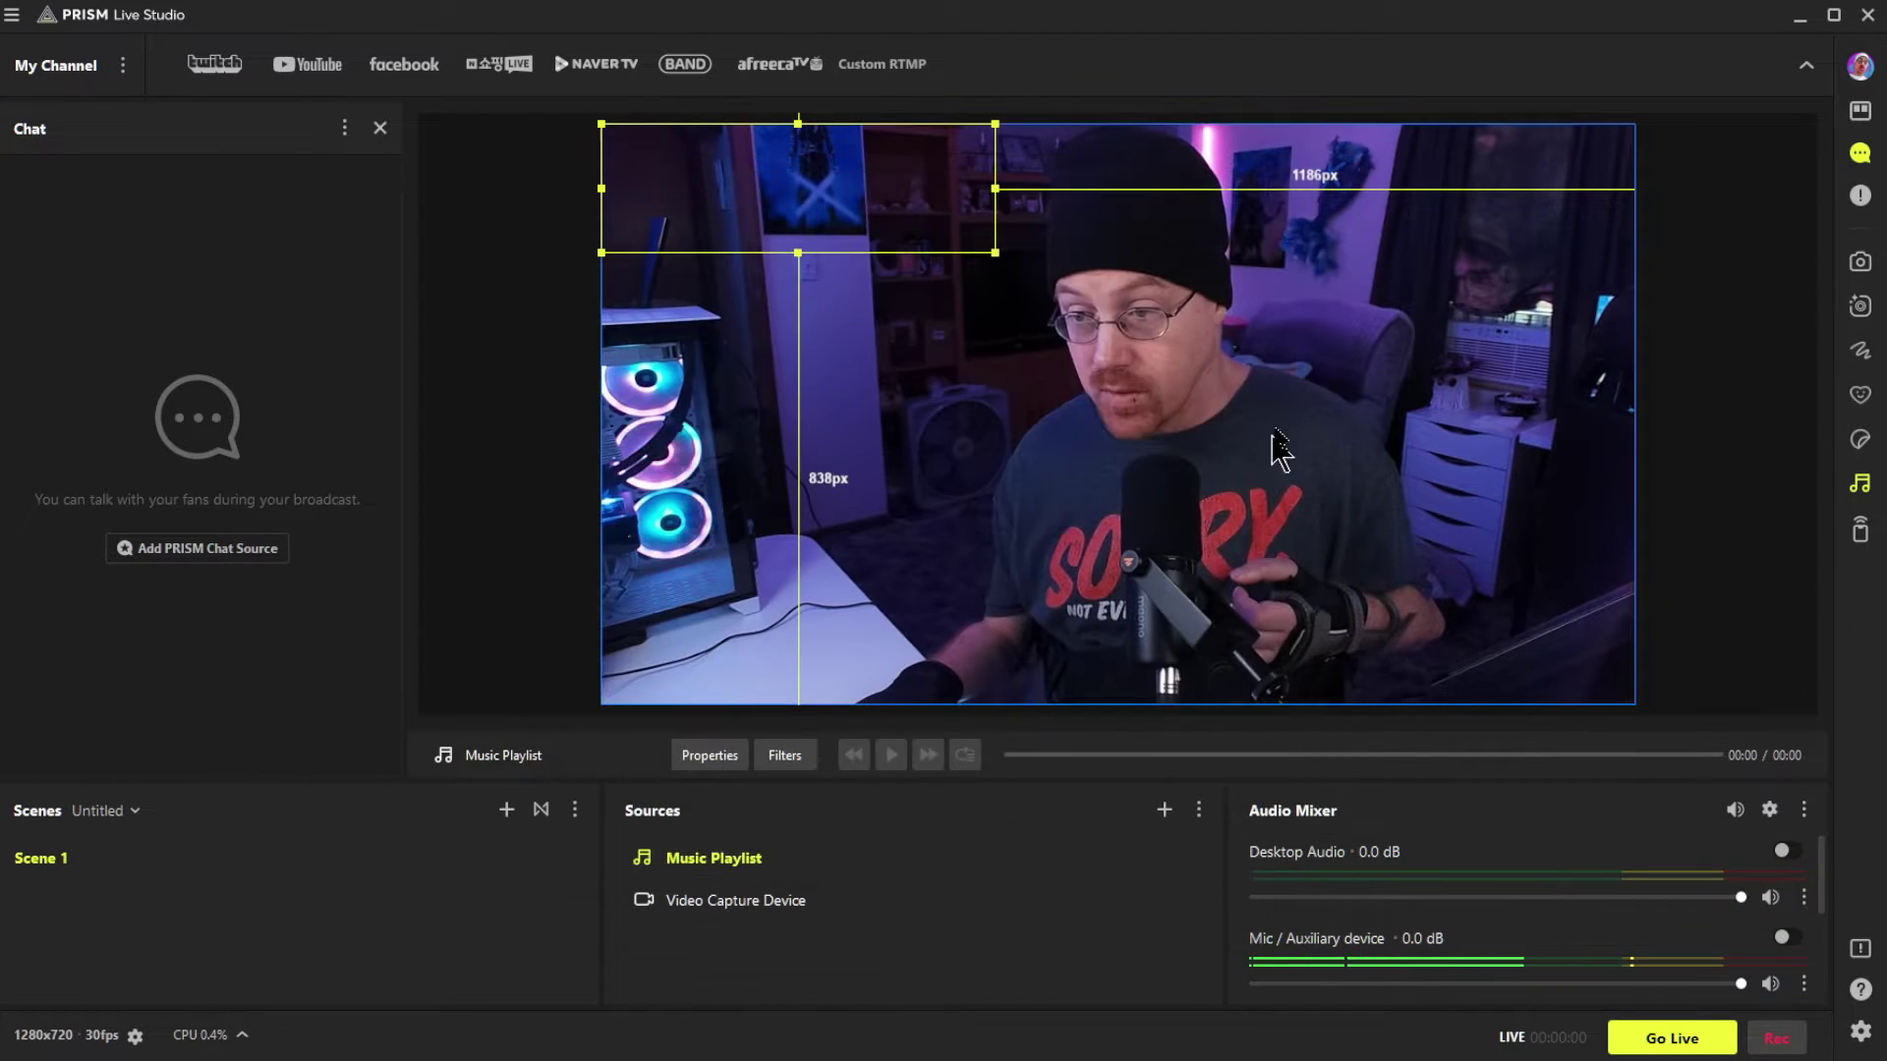
Open the PRISM free music library for the playlist and examine the tracks in the Playful, Beatdrop, Seasonal and Sentimental categories
{"action": "left_click", "coordinate": [1860, 483]}
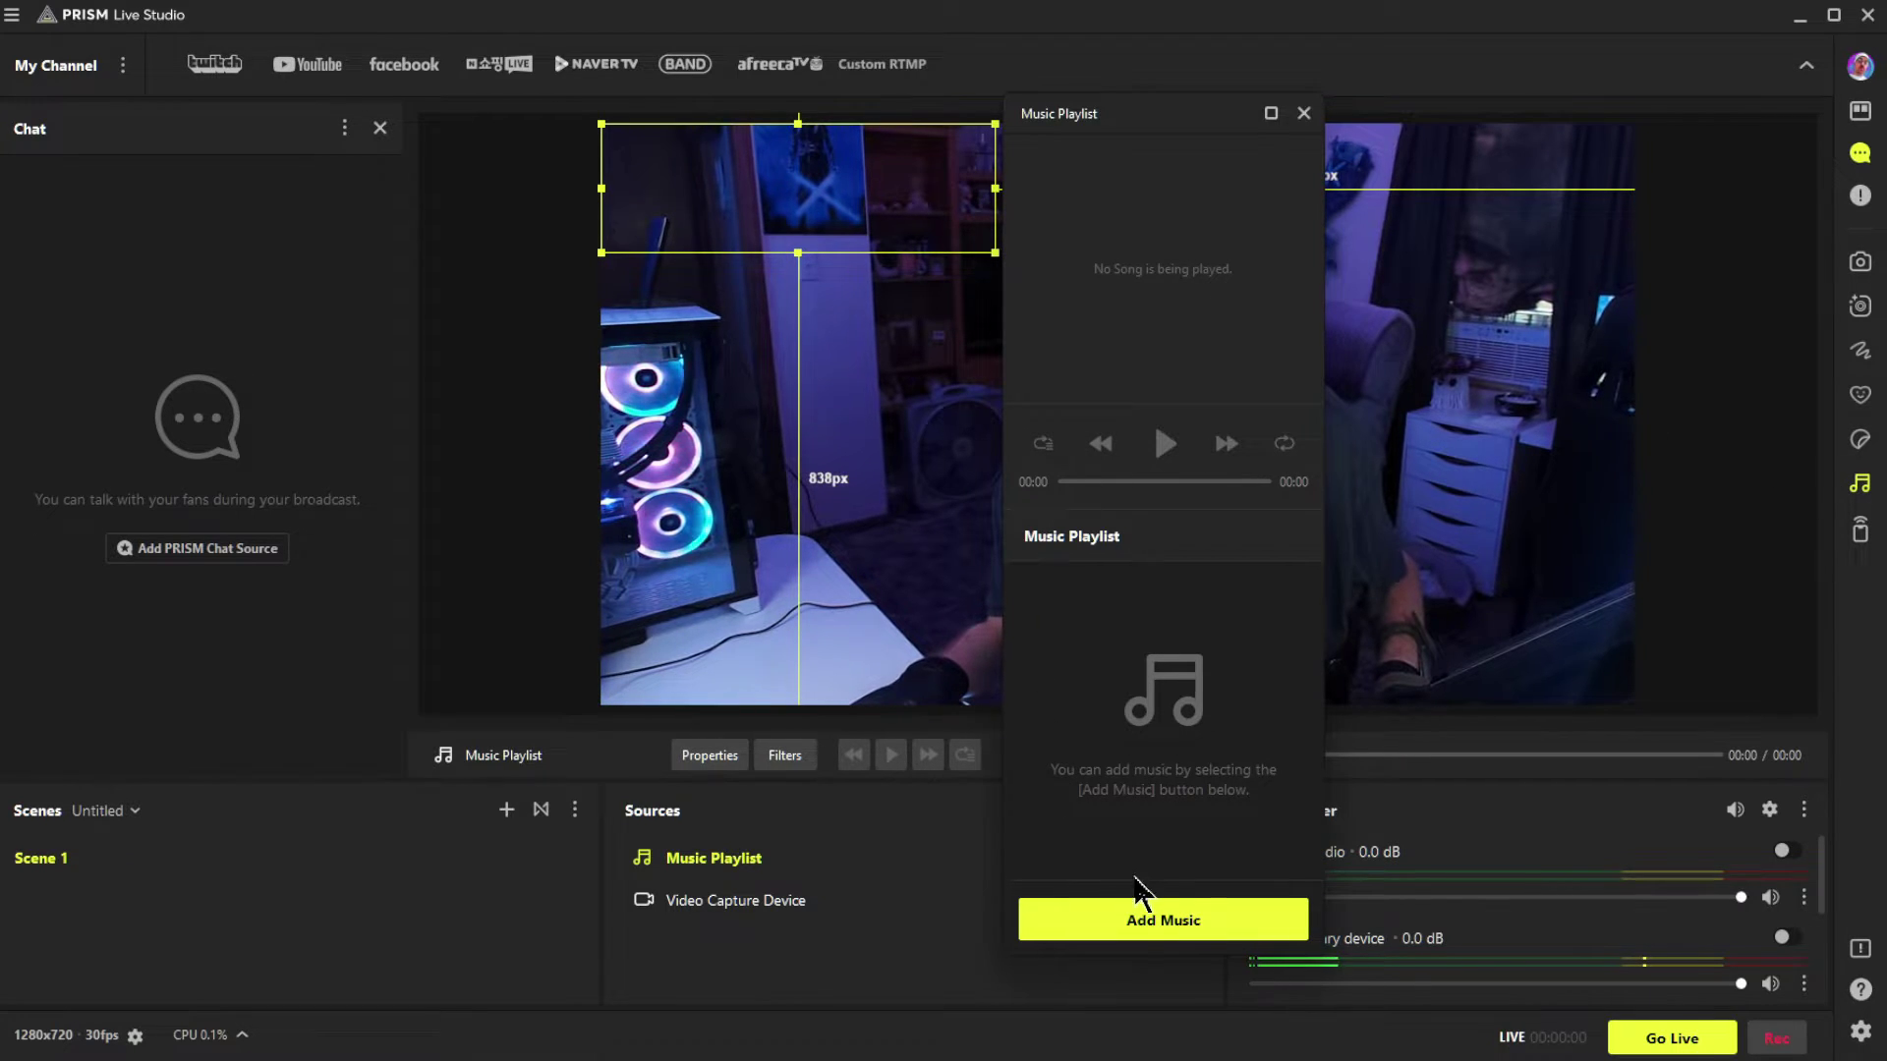
{"action": "left_click", "coordinate": [1162, 928]}
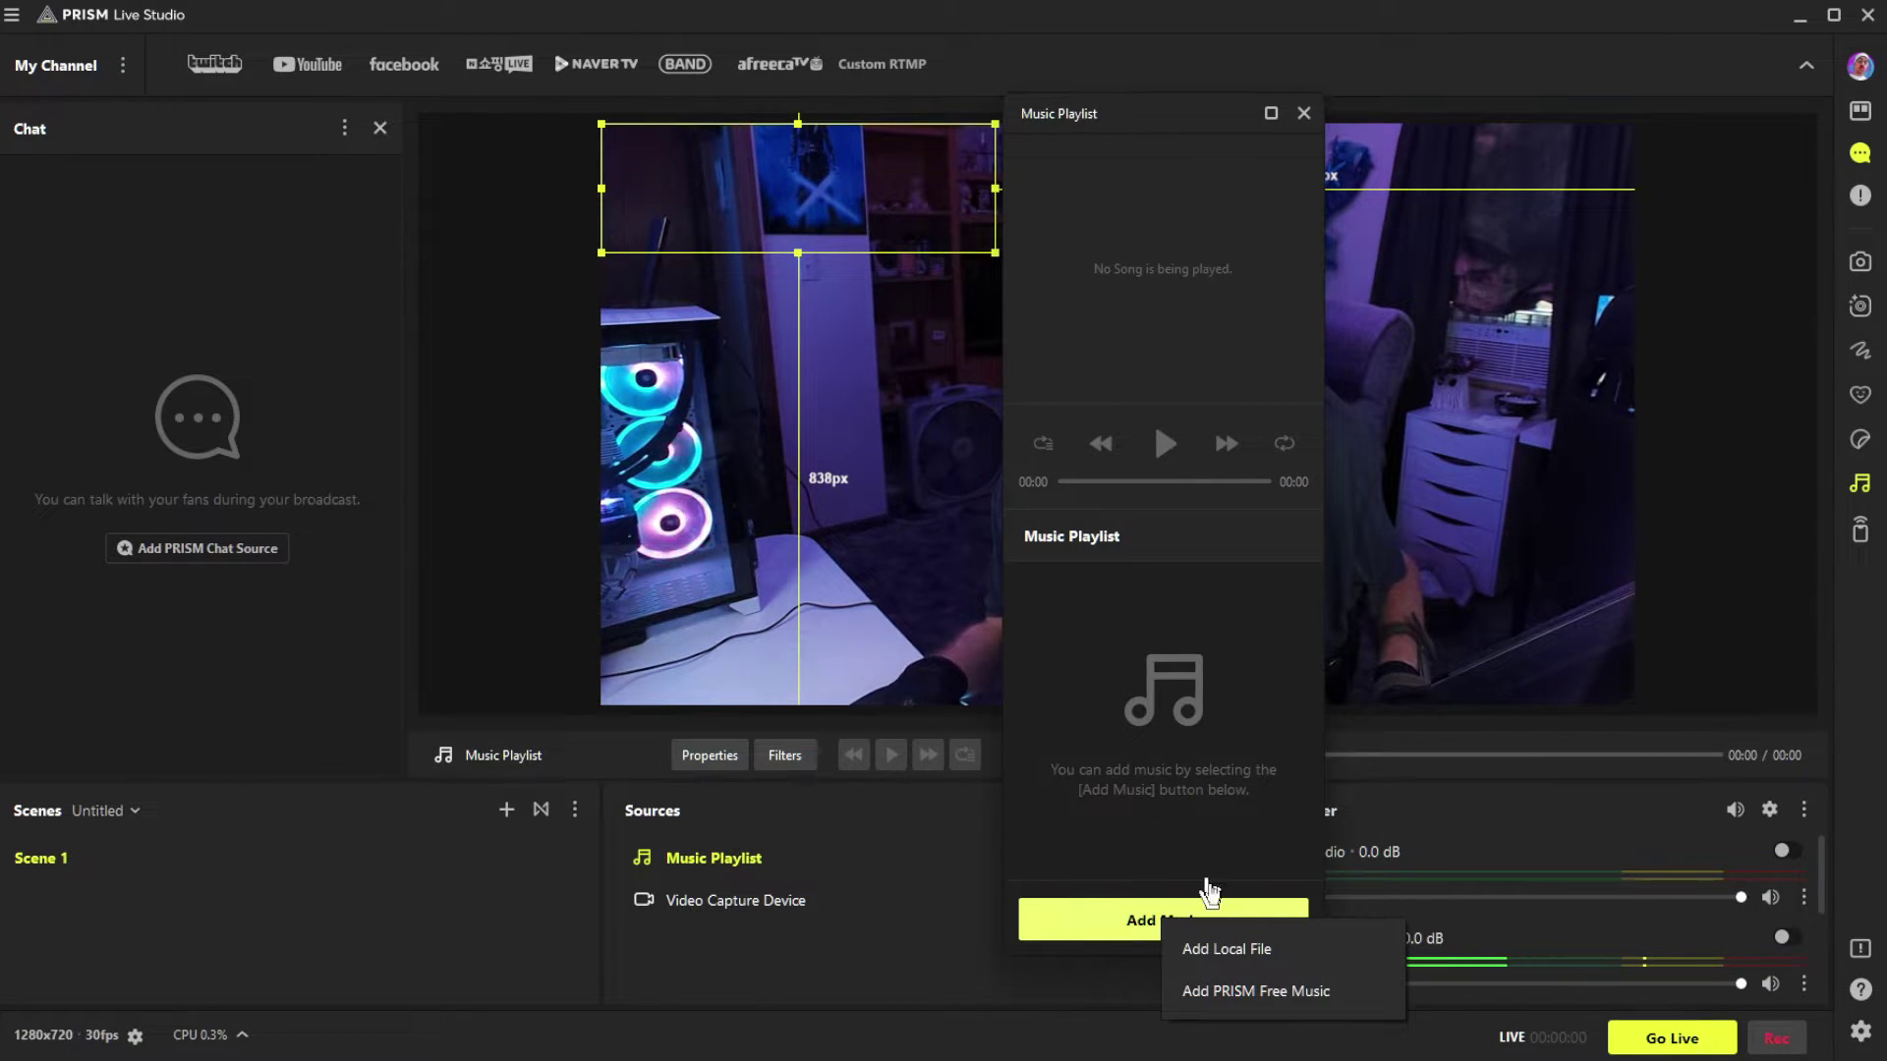
{"action": "left_click", "coordinate": [1255, 992]}
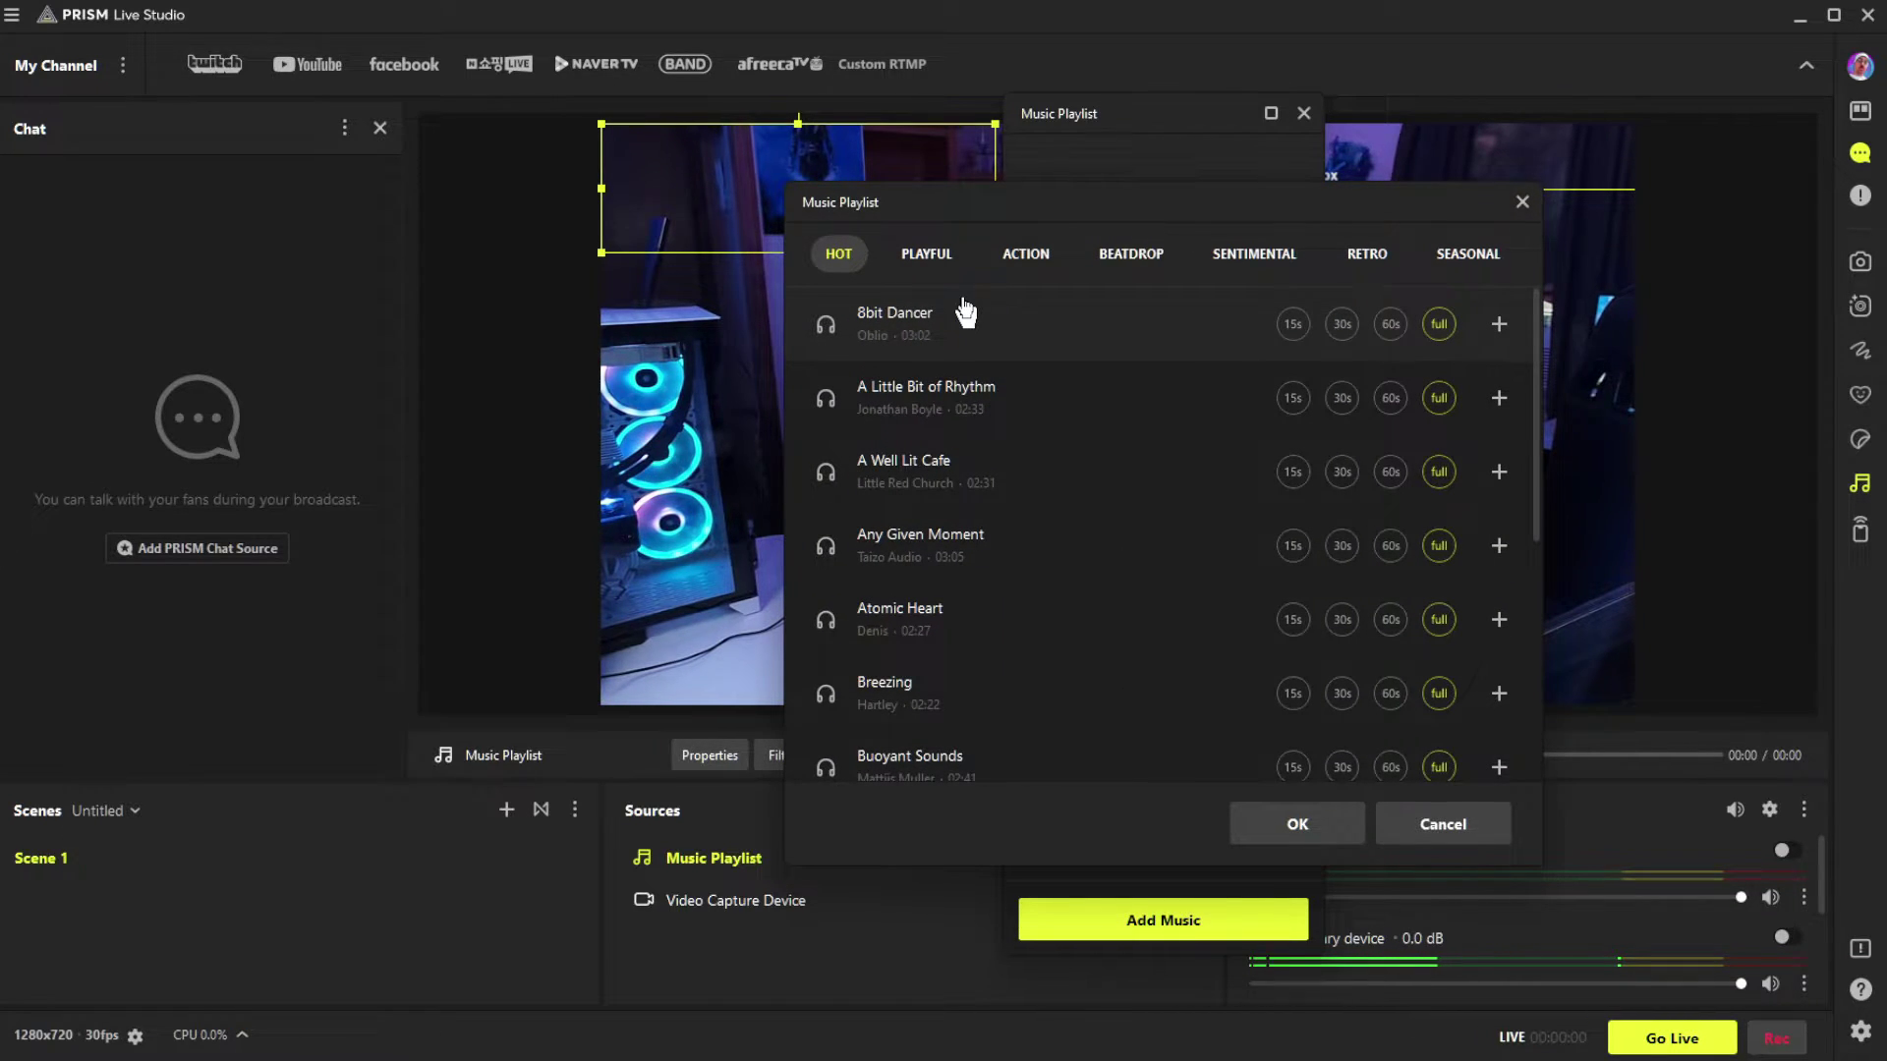
{"action": "left_click", "coordinate": [958, 265]}
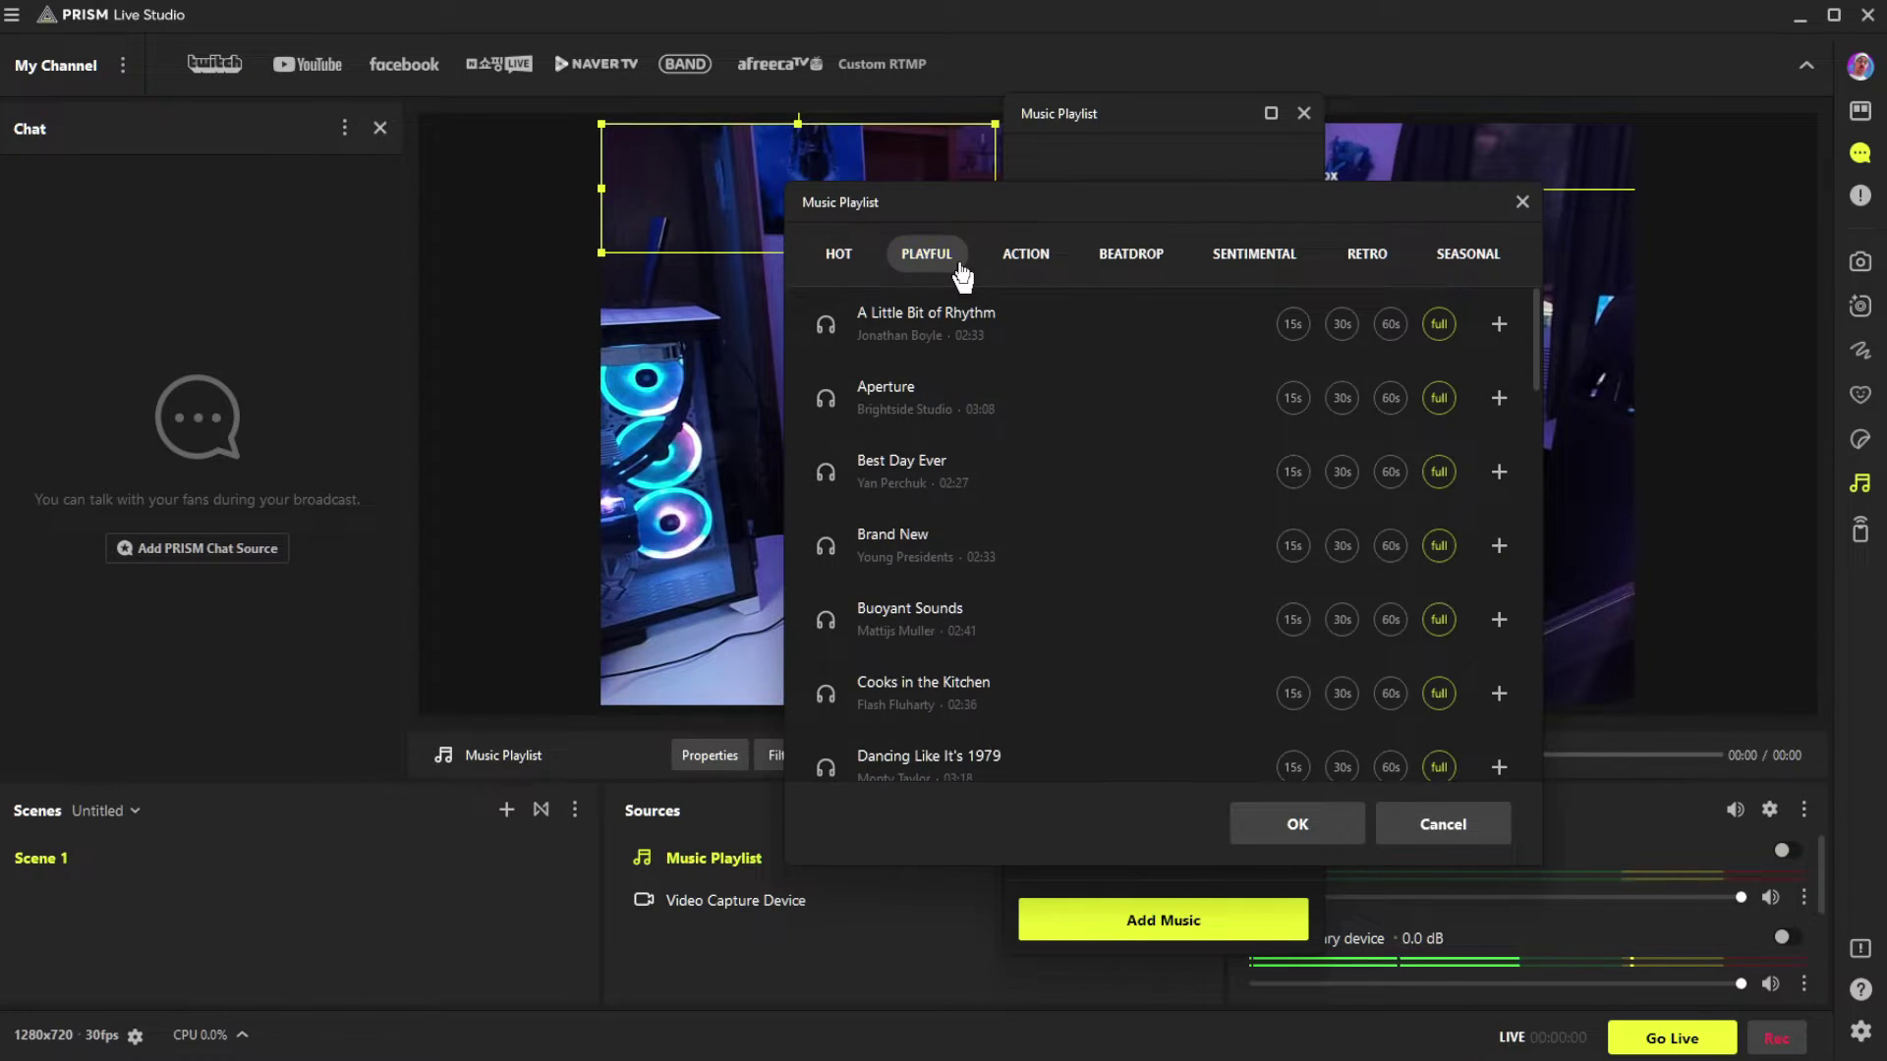
{"action": "left_click", "coordinate": [1026, 263]}
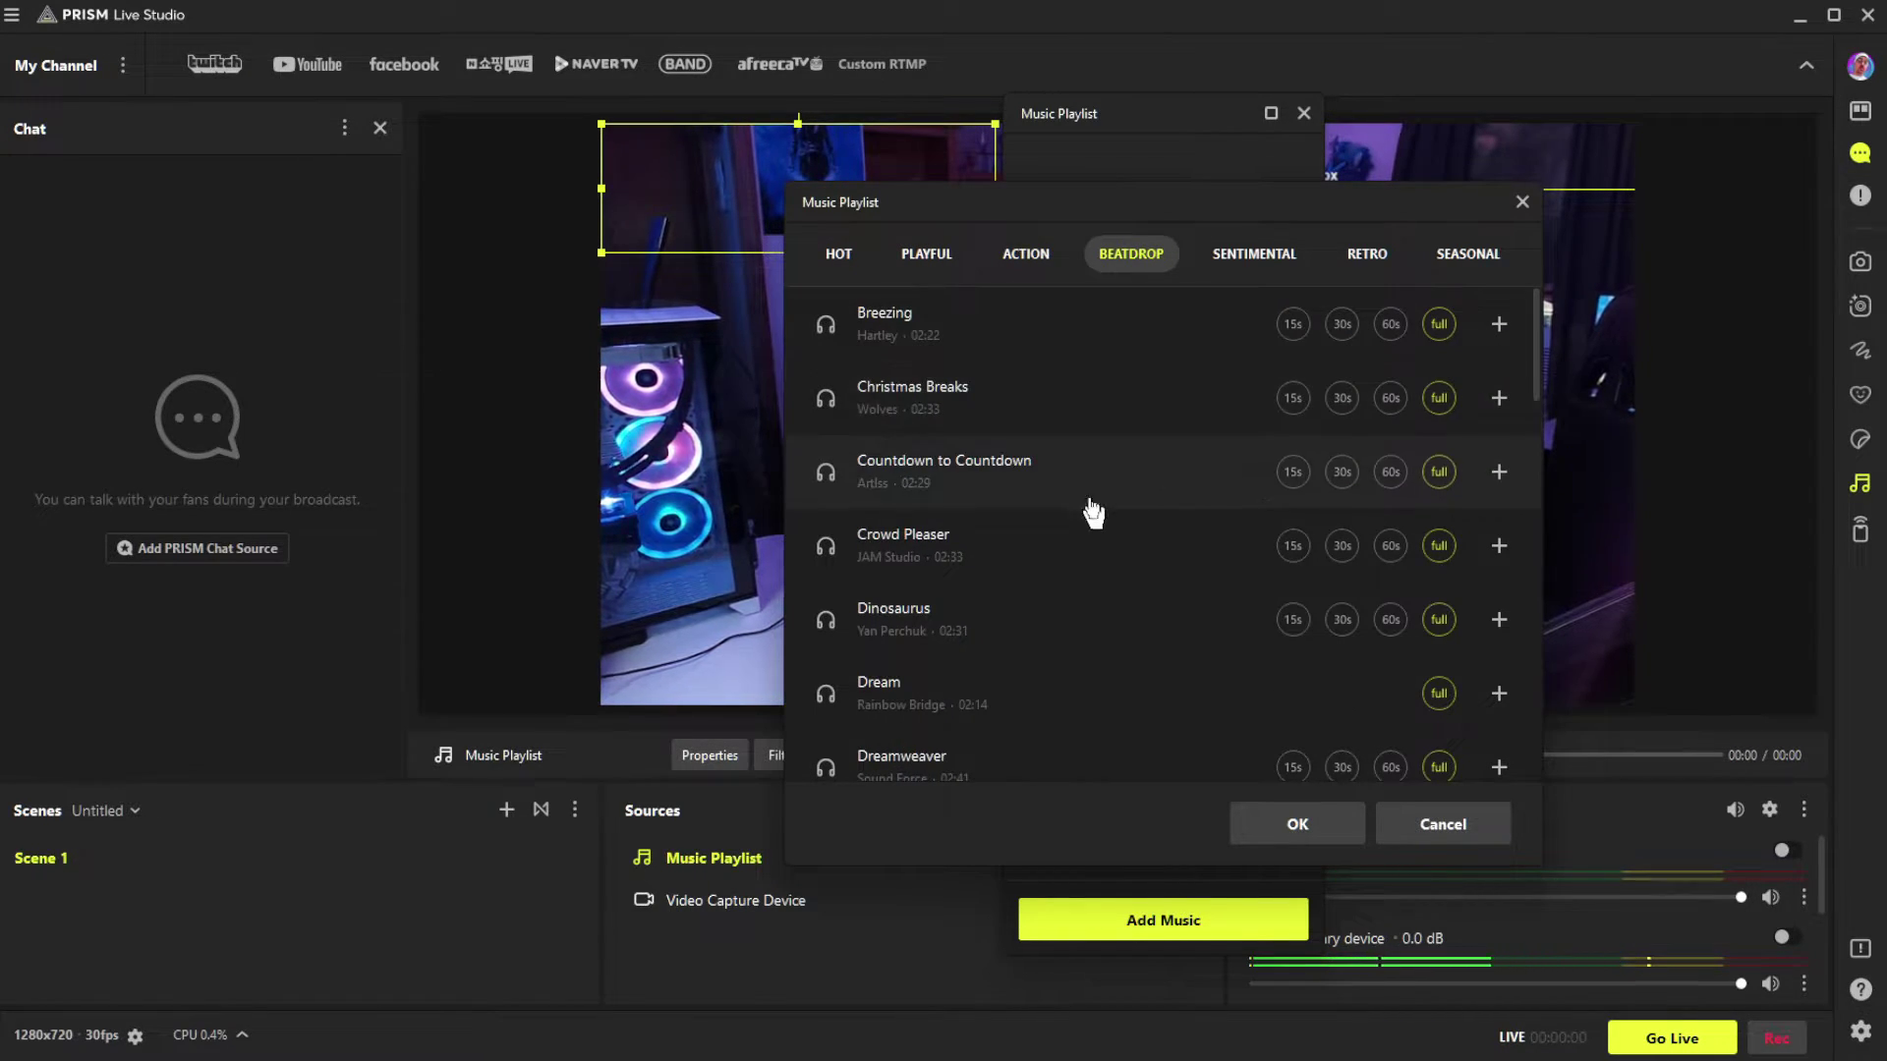
{"action": "scroll", "coordinate": [1088, 518], "scroll_direction": "down", "scroll_amount": 3}
{"action": "scroll", "coordinate": [1089, 518], "scroll_direction": "down", "scroll_amount": 15}
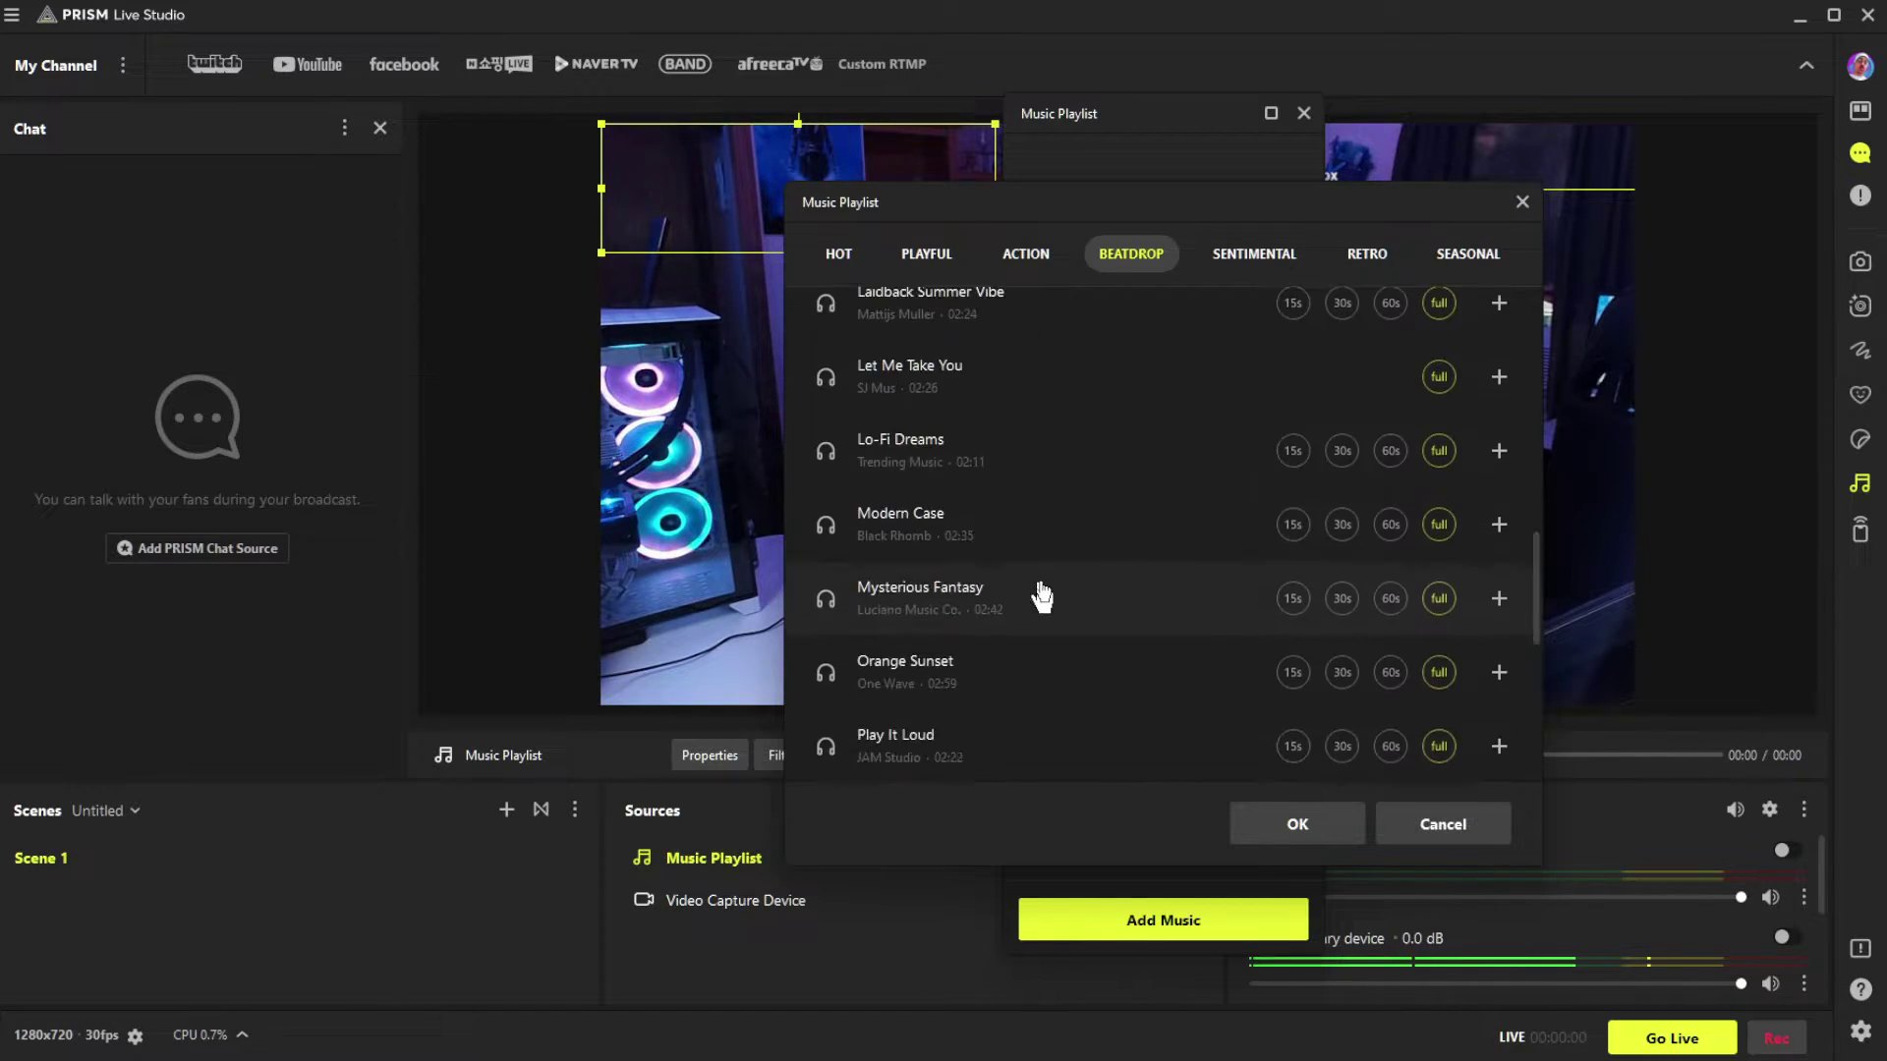
{"action": "left_click", "coordinate": [1488, 260]}
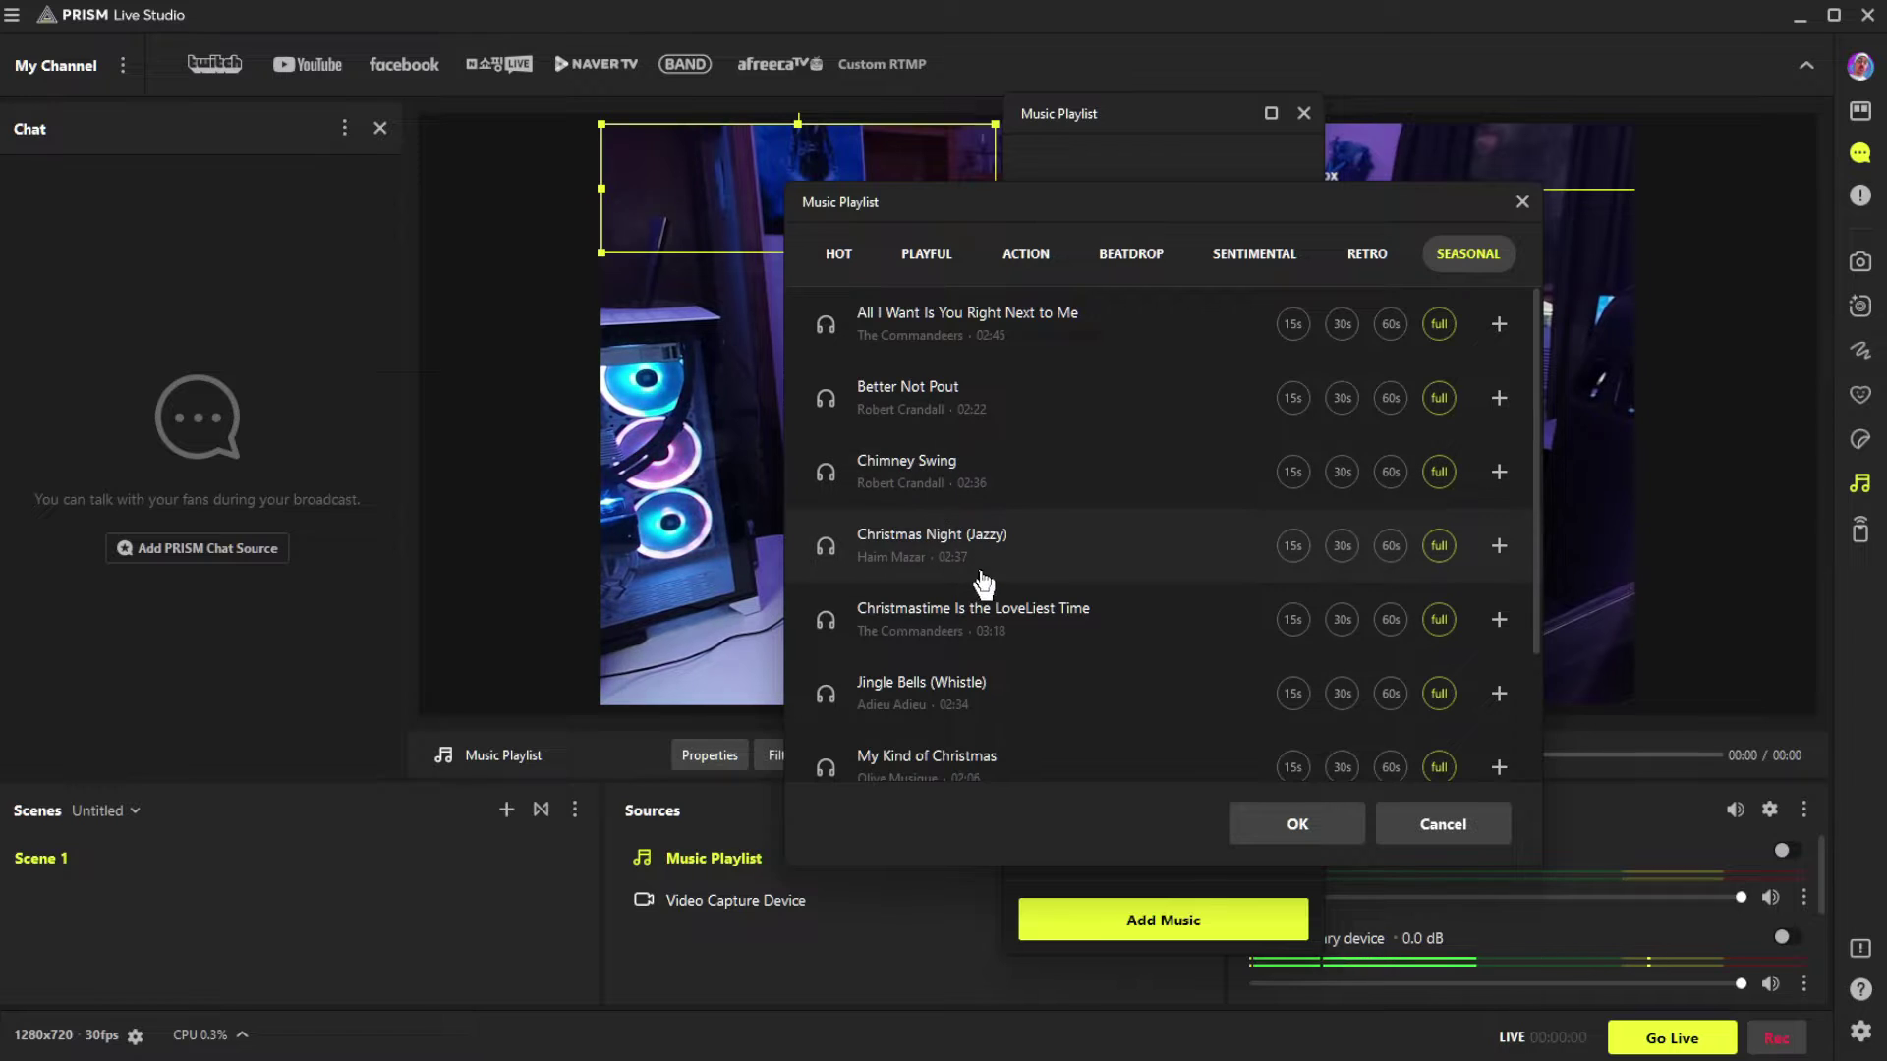
{"action": "scroll", "coordinate": [1061, 667], "scroll_direction": "down", "scroll_amount": 2}
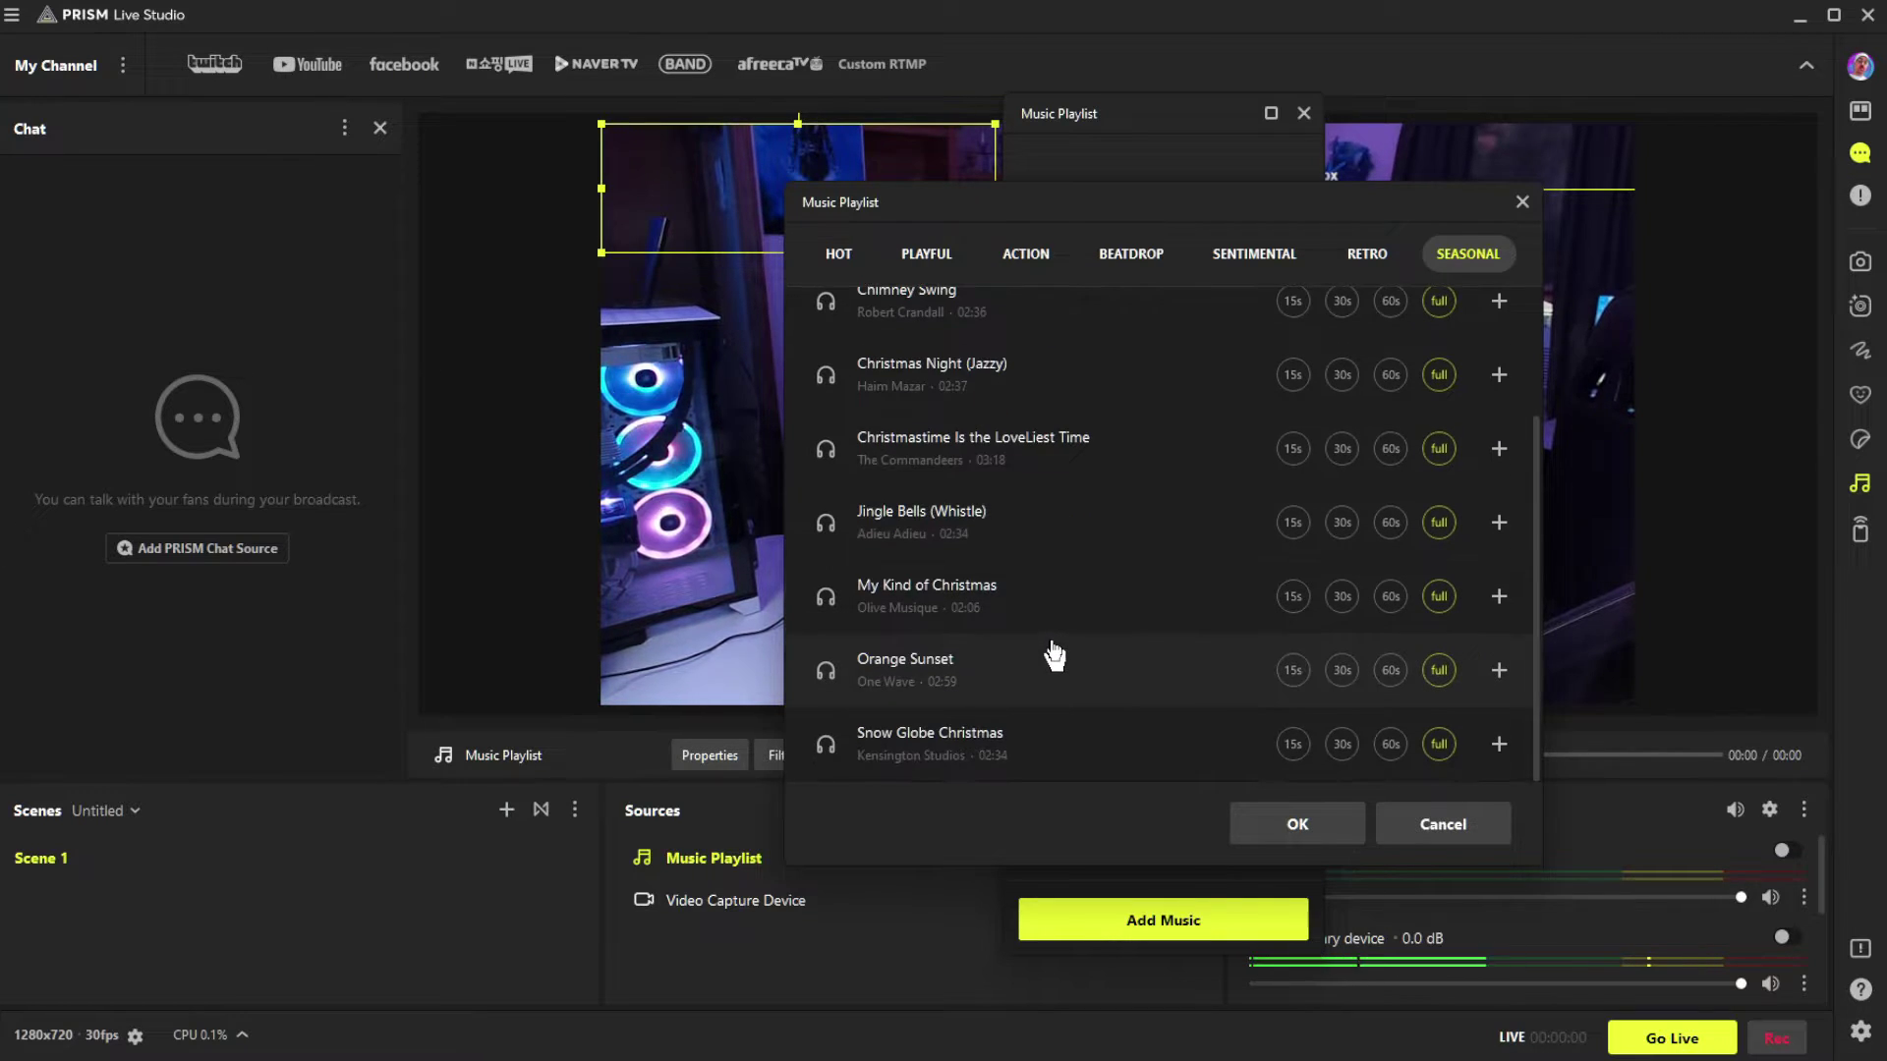
{"action": "scroll", "coordinate": [1046, 653], "scroll_direction": "up", "scroll_amount": 2}
{"action": "left_click", "coordinate": [1254, 253]}
{"action": "left_click", "coordinate": [927, 258]}
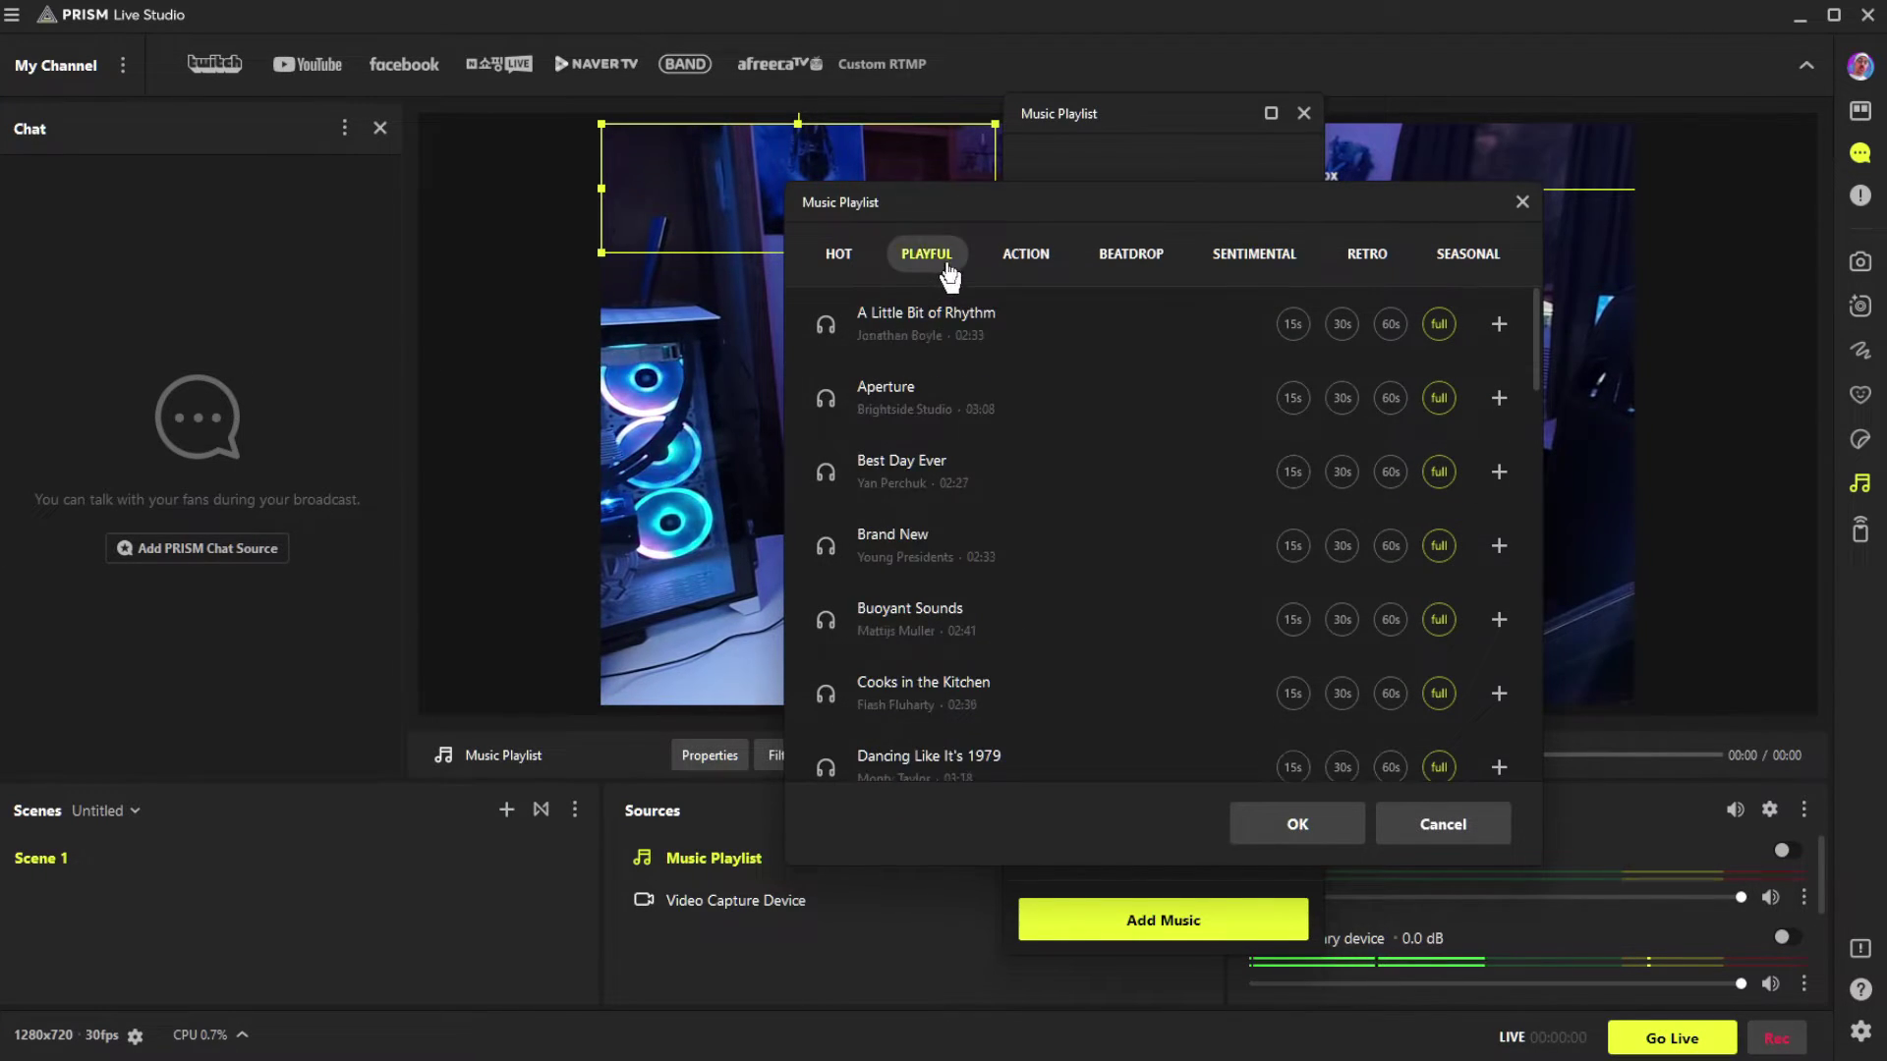
Add the full-length track AM PM from the Action category to the music playlist
{"action": "left_click", "coordinate": [1022, 258]}
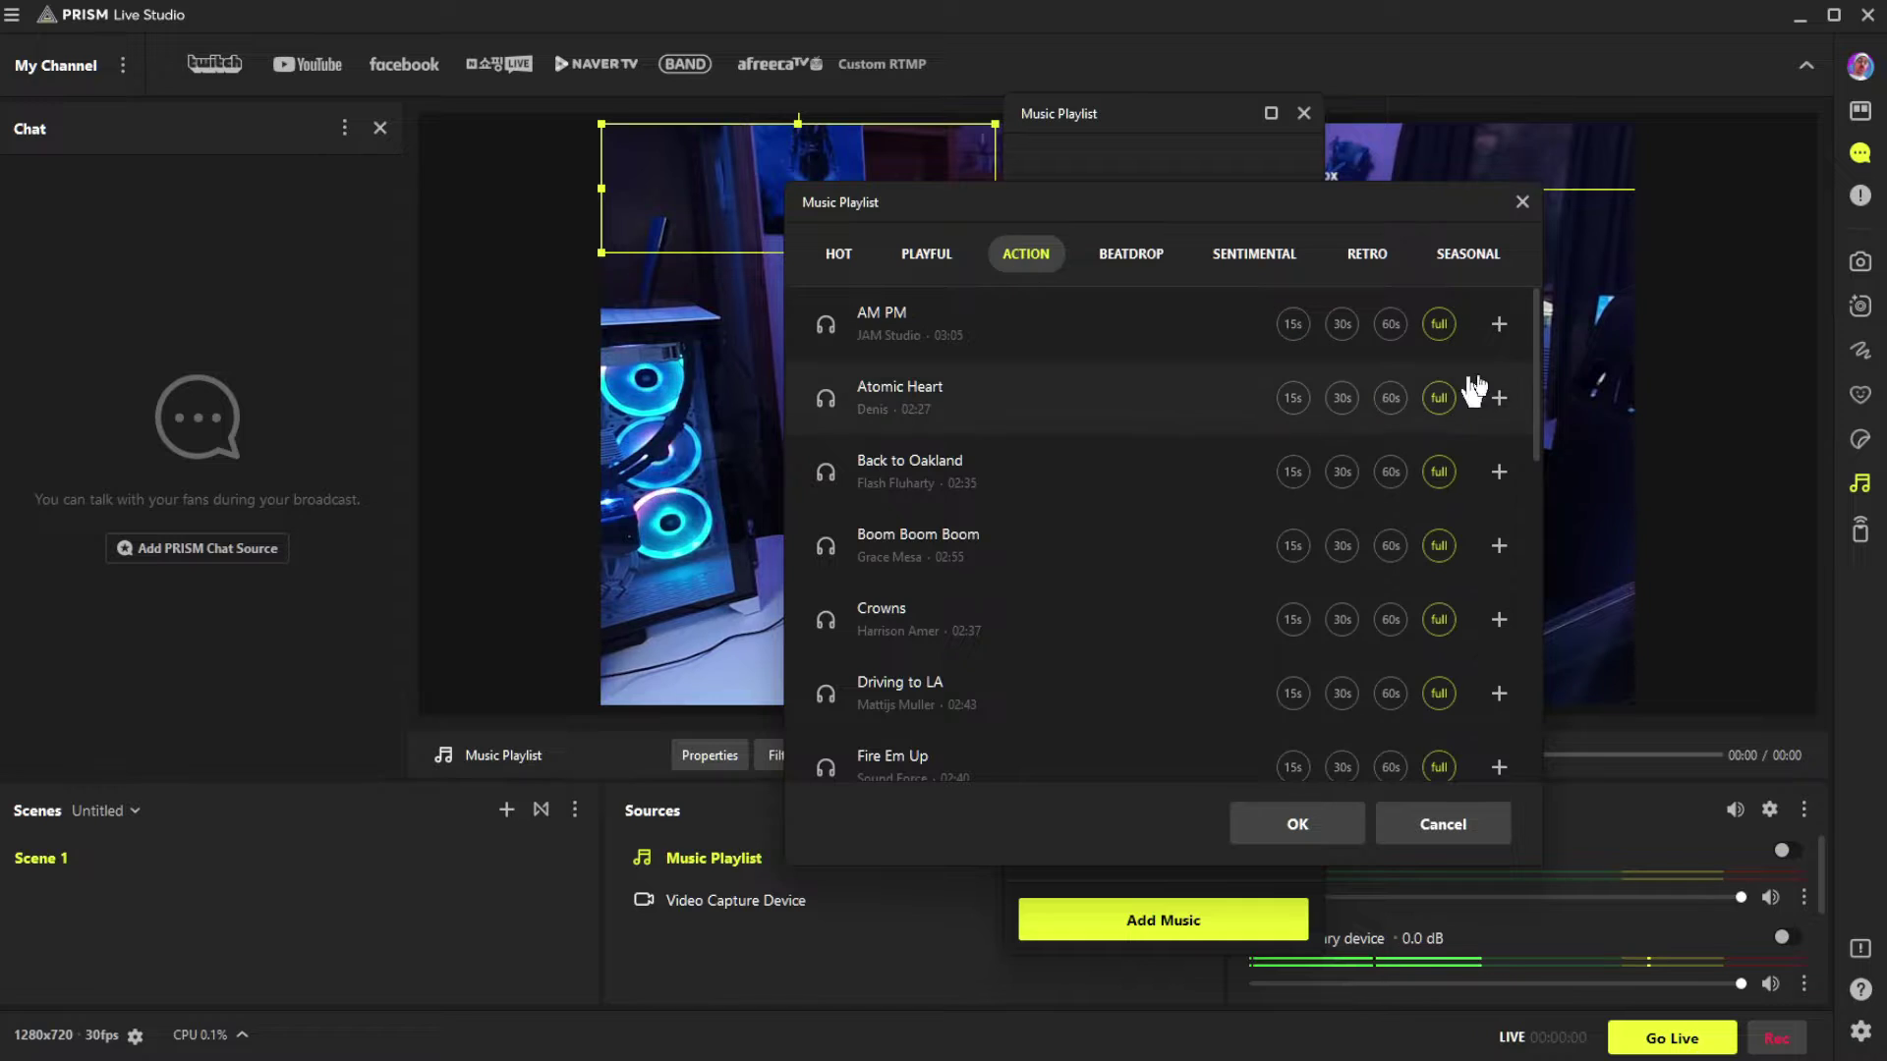
{"action": "left_click", "coordinate": [1499, 327]}
{"action": "left_click", "coordinate": [1295, 828]}
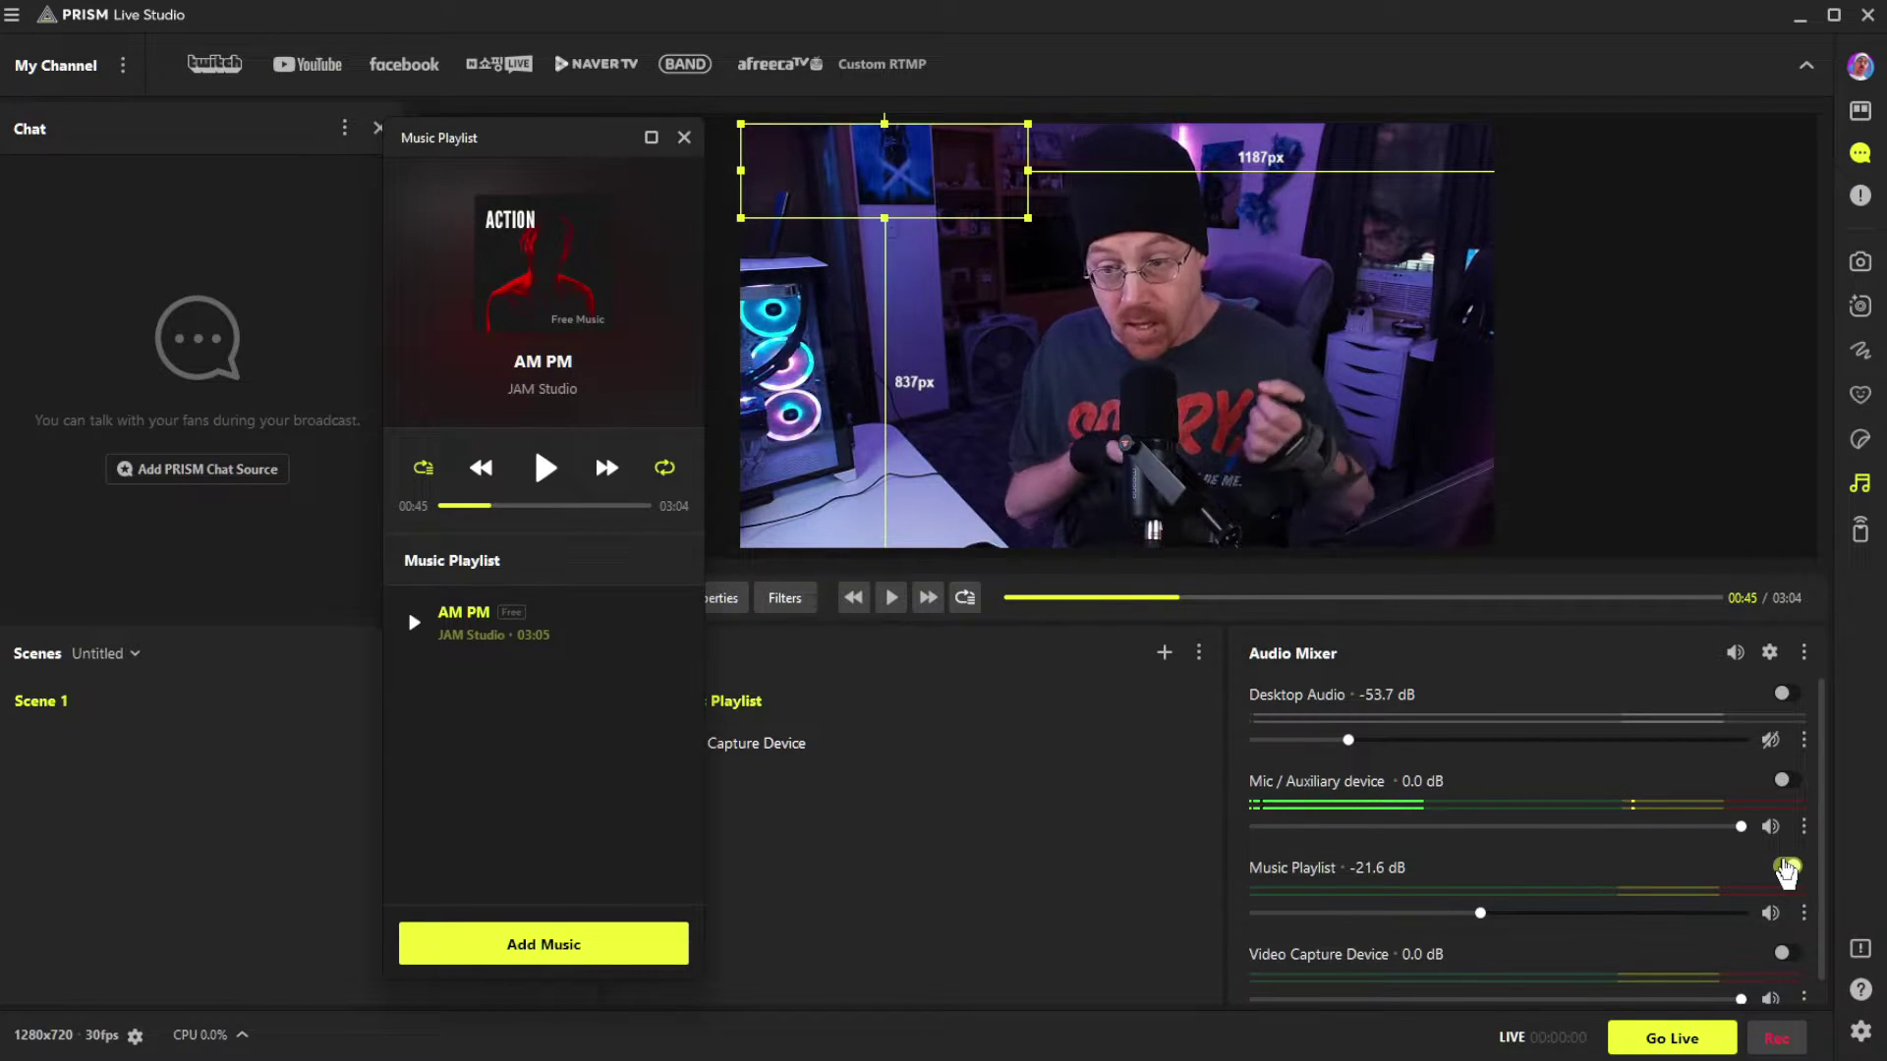
Switch the Music Playlist's toggle in the audio mixer off and on again, and play AM PM from the playlist
{"action": "left_click", "coordinate": [1785, 868]}
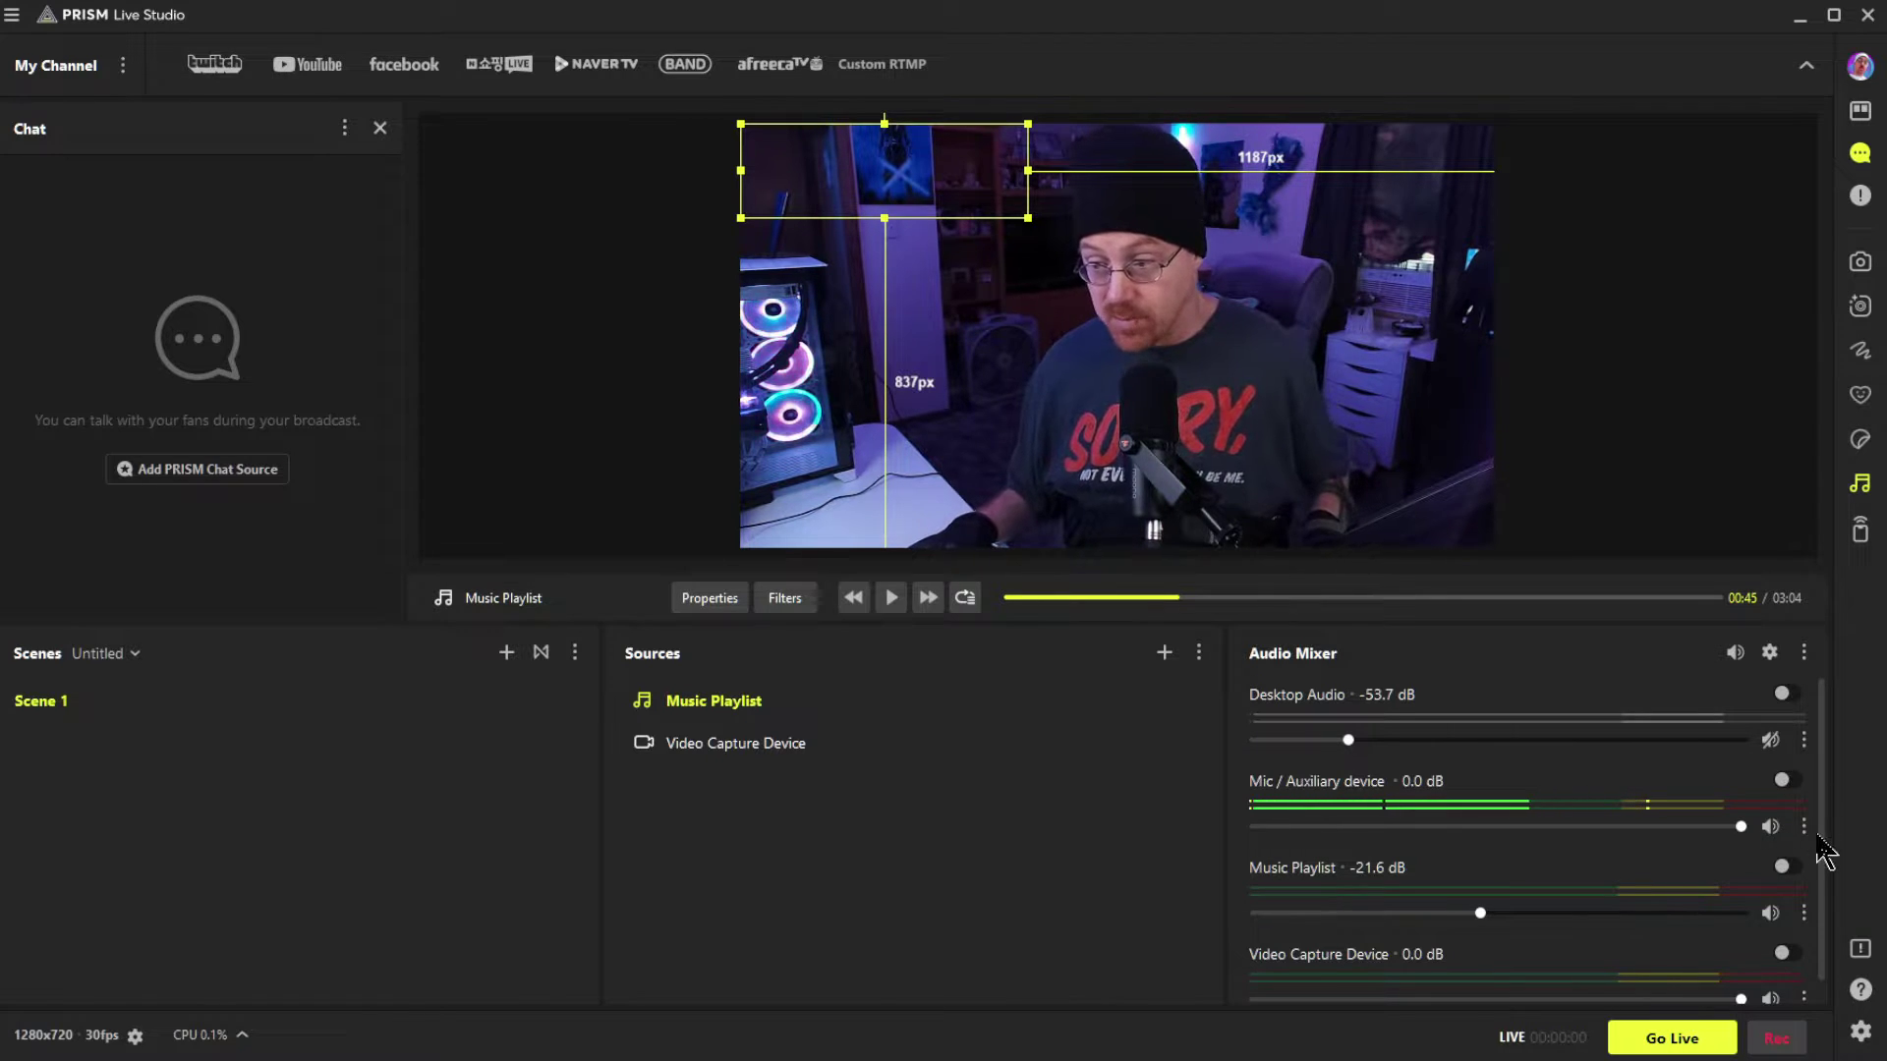
{"action": "left_click", "coordinate": [1783, 868]}
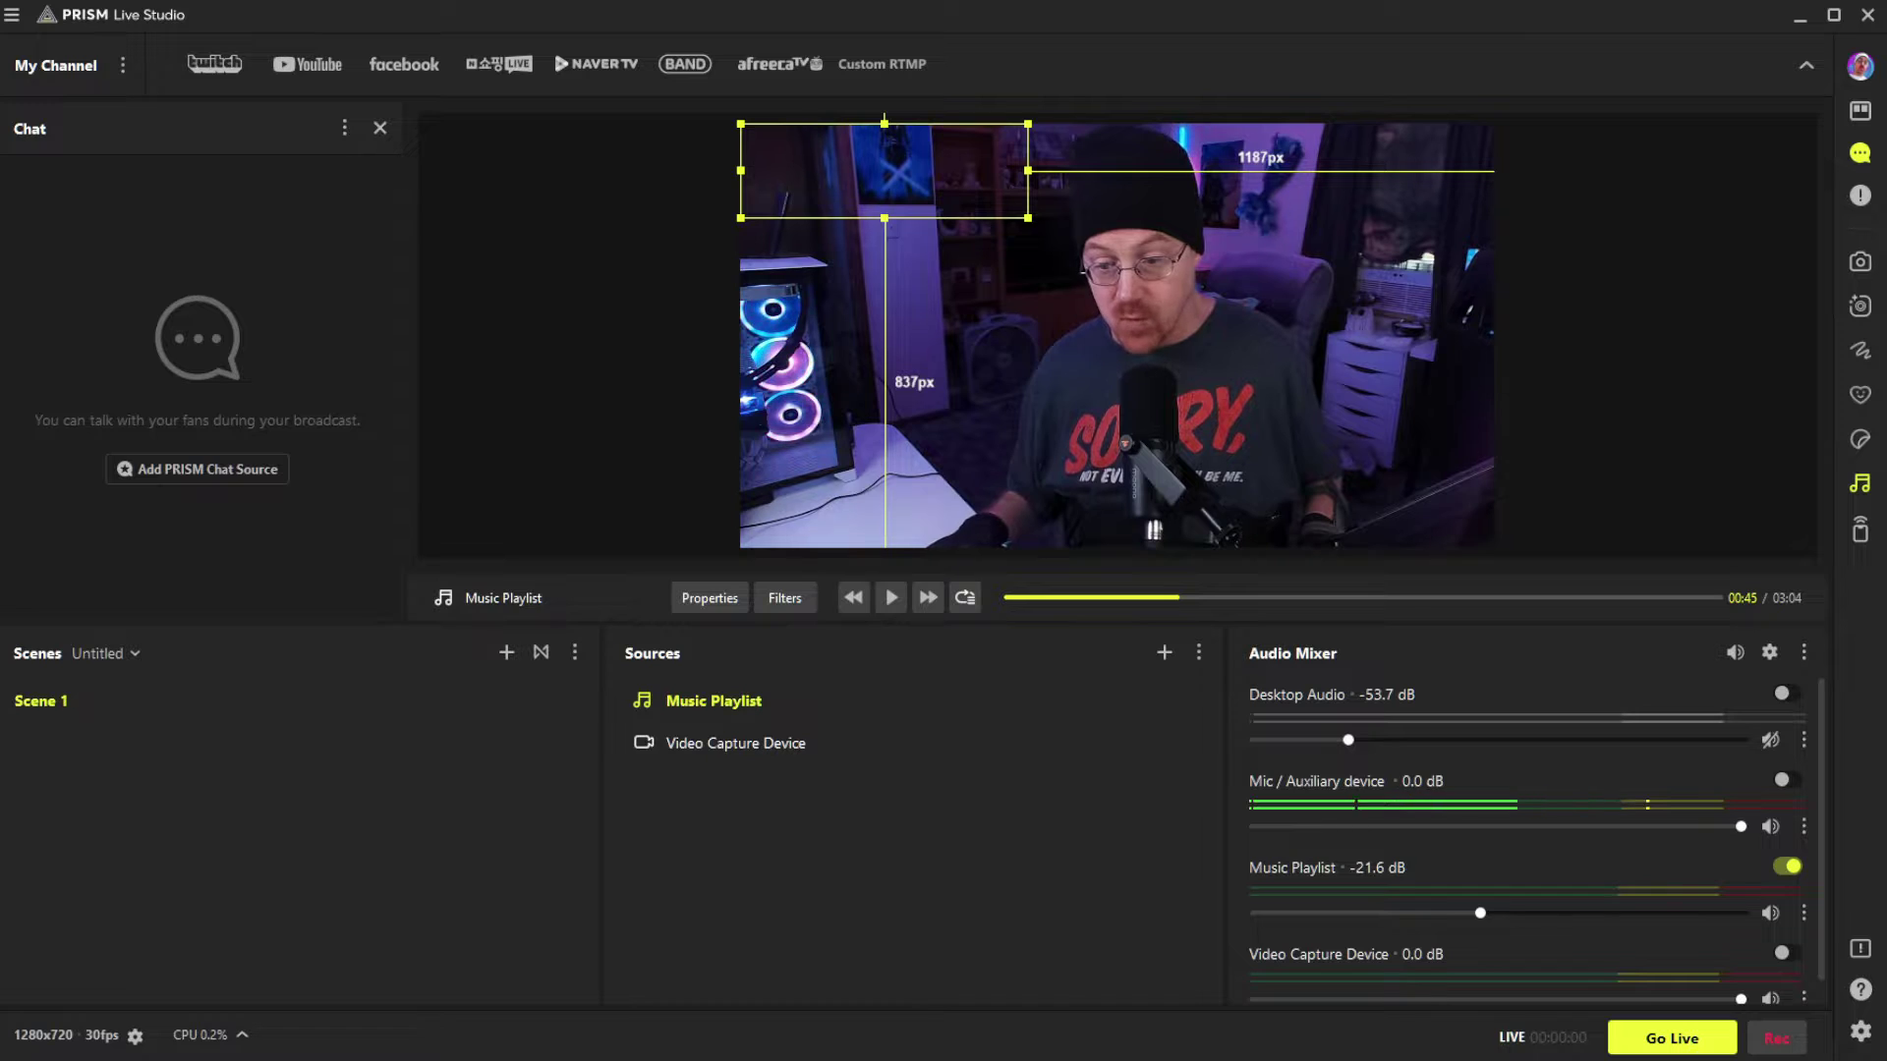
{"action": "left_click", "coordinate": [489, 597]}
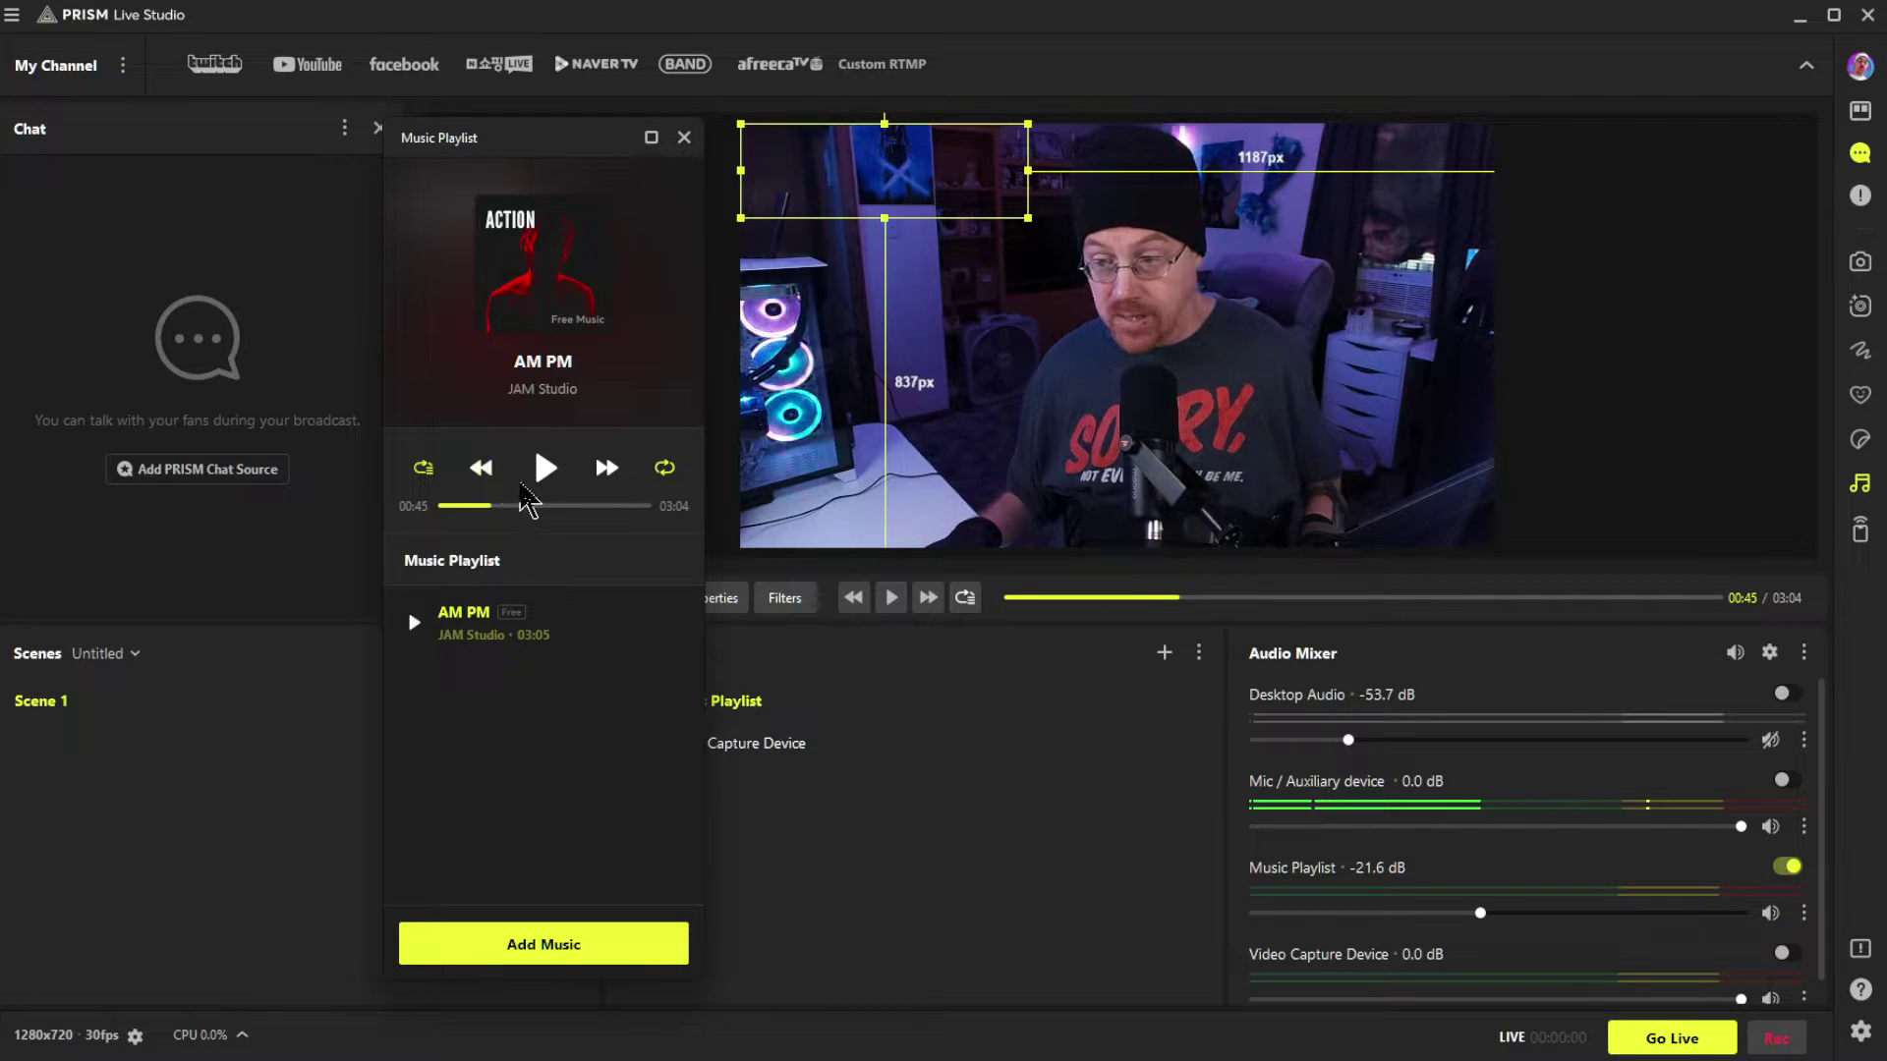
{"action": "left_click", "coordinate": [546, 469]}
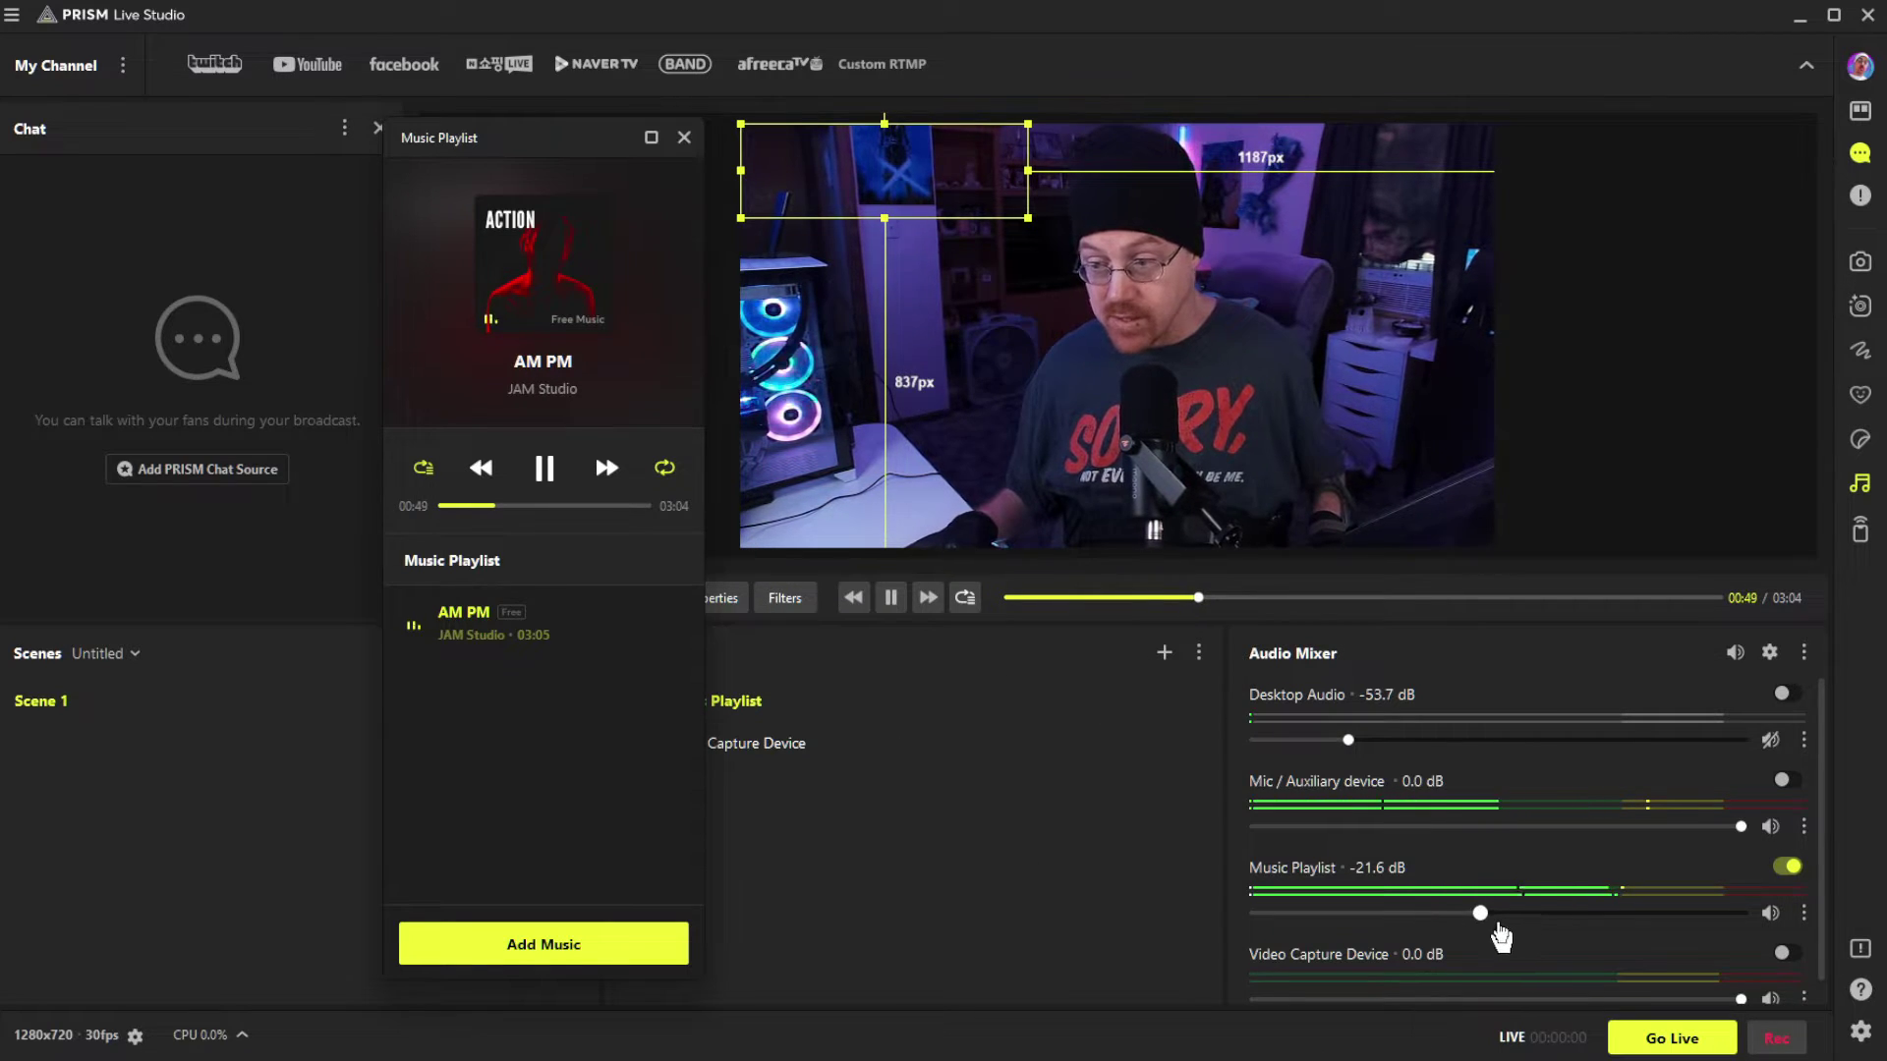
Set the Music Playlist volume to about -26.4 dB and the Desktop Audio volume to about -15.6 dB
{"action": "left_click_drag", "start_coordinate": [1479, 913], "coordinate": [1394, 912]}
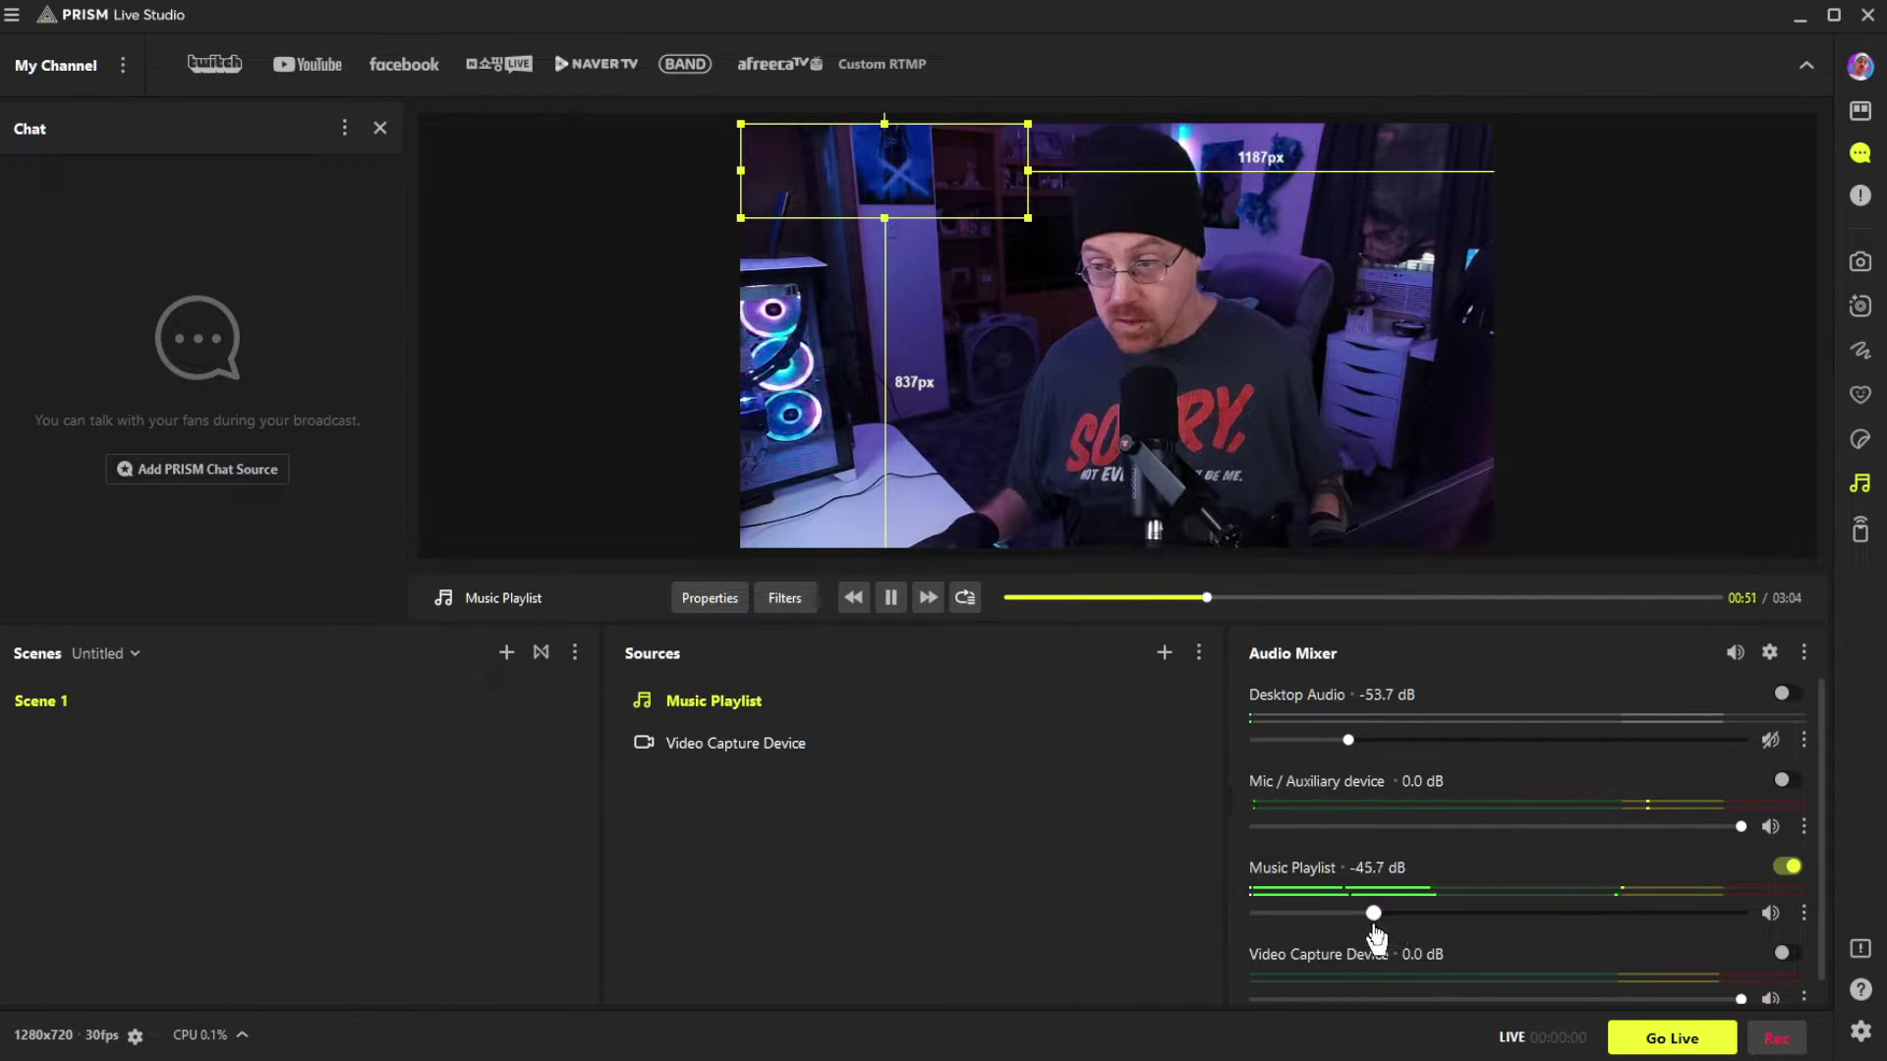
{"action": "left_click_drag", "start_coordinate": [1373, 939], "coordinate": [1450, 929]}
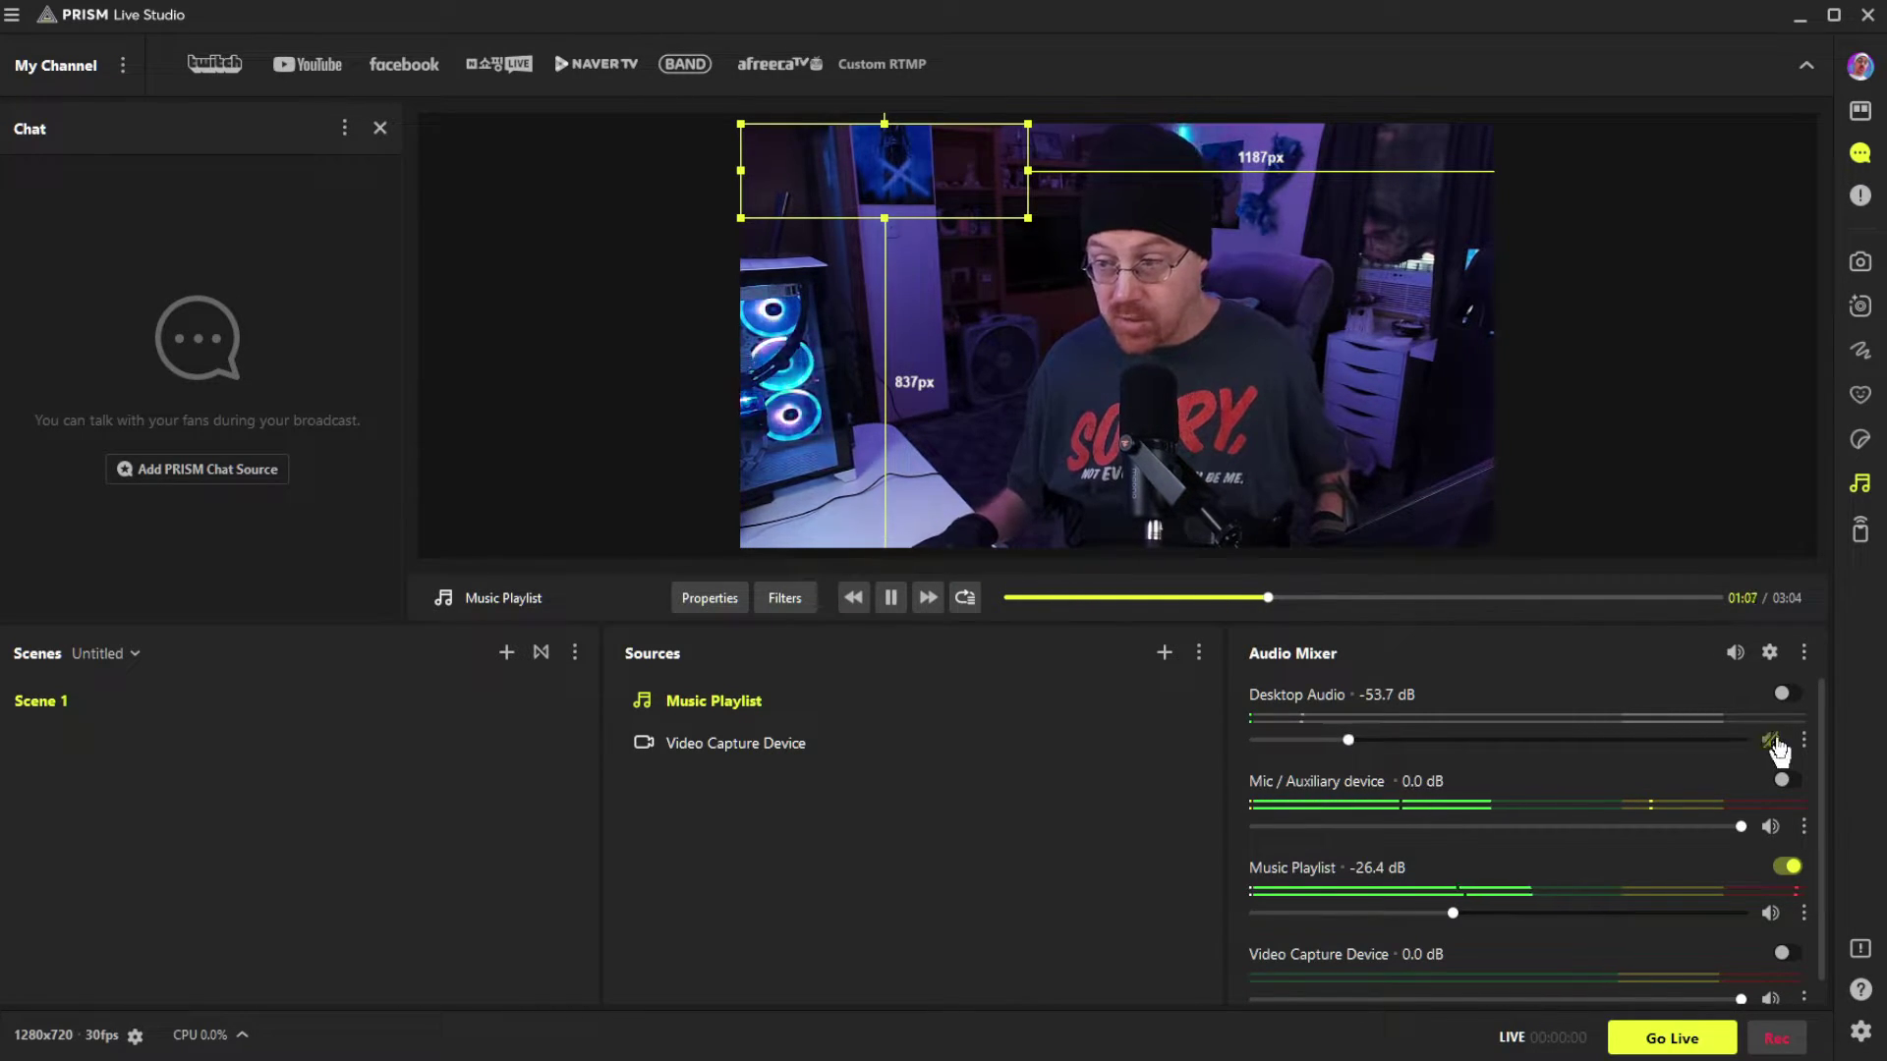
{"action": "left_click_drag", "start_coordinate": [1348, 741], "coordinate": [1506, 747]}
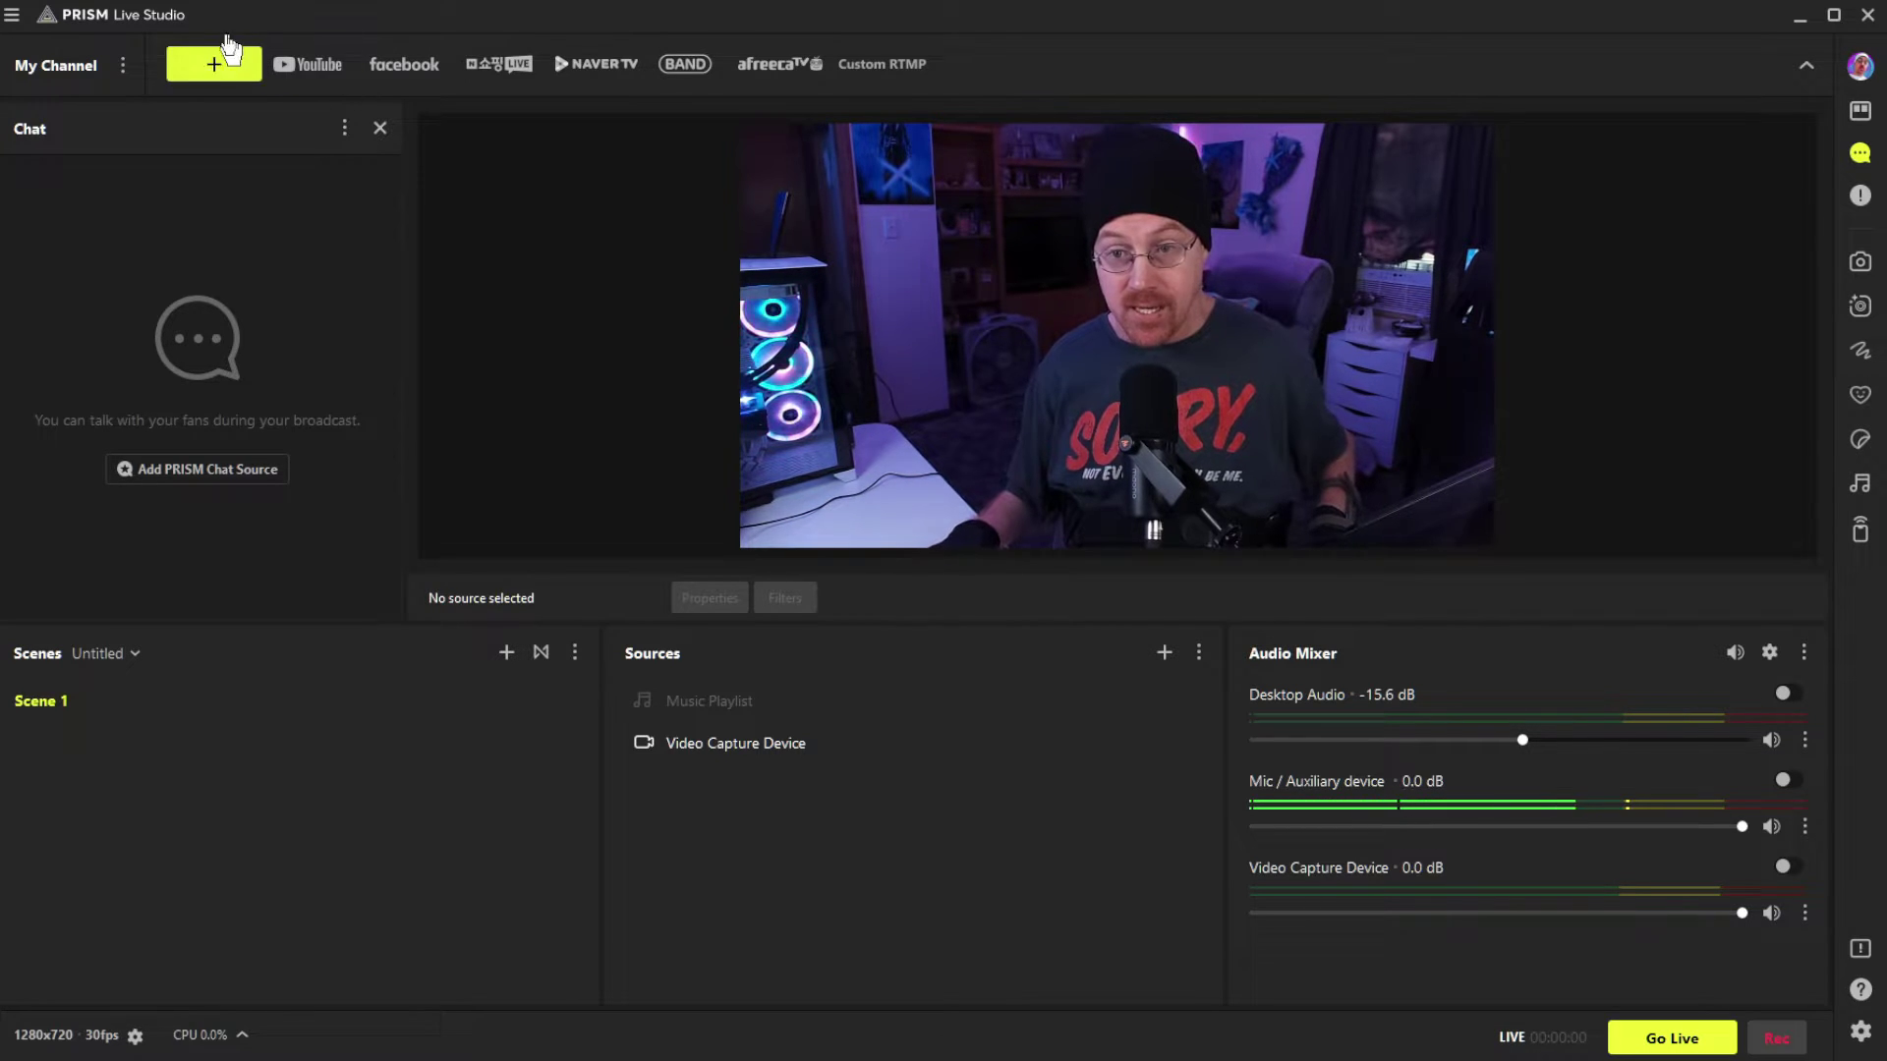
Connect the Twitch channel with the account username and password, authorize access, and dismiss the Update Password notice in the chat
{"action": "left_click", "coordinate": [224, 66]}
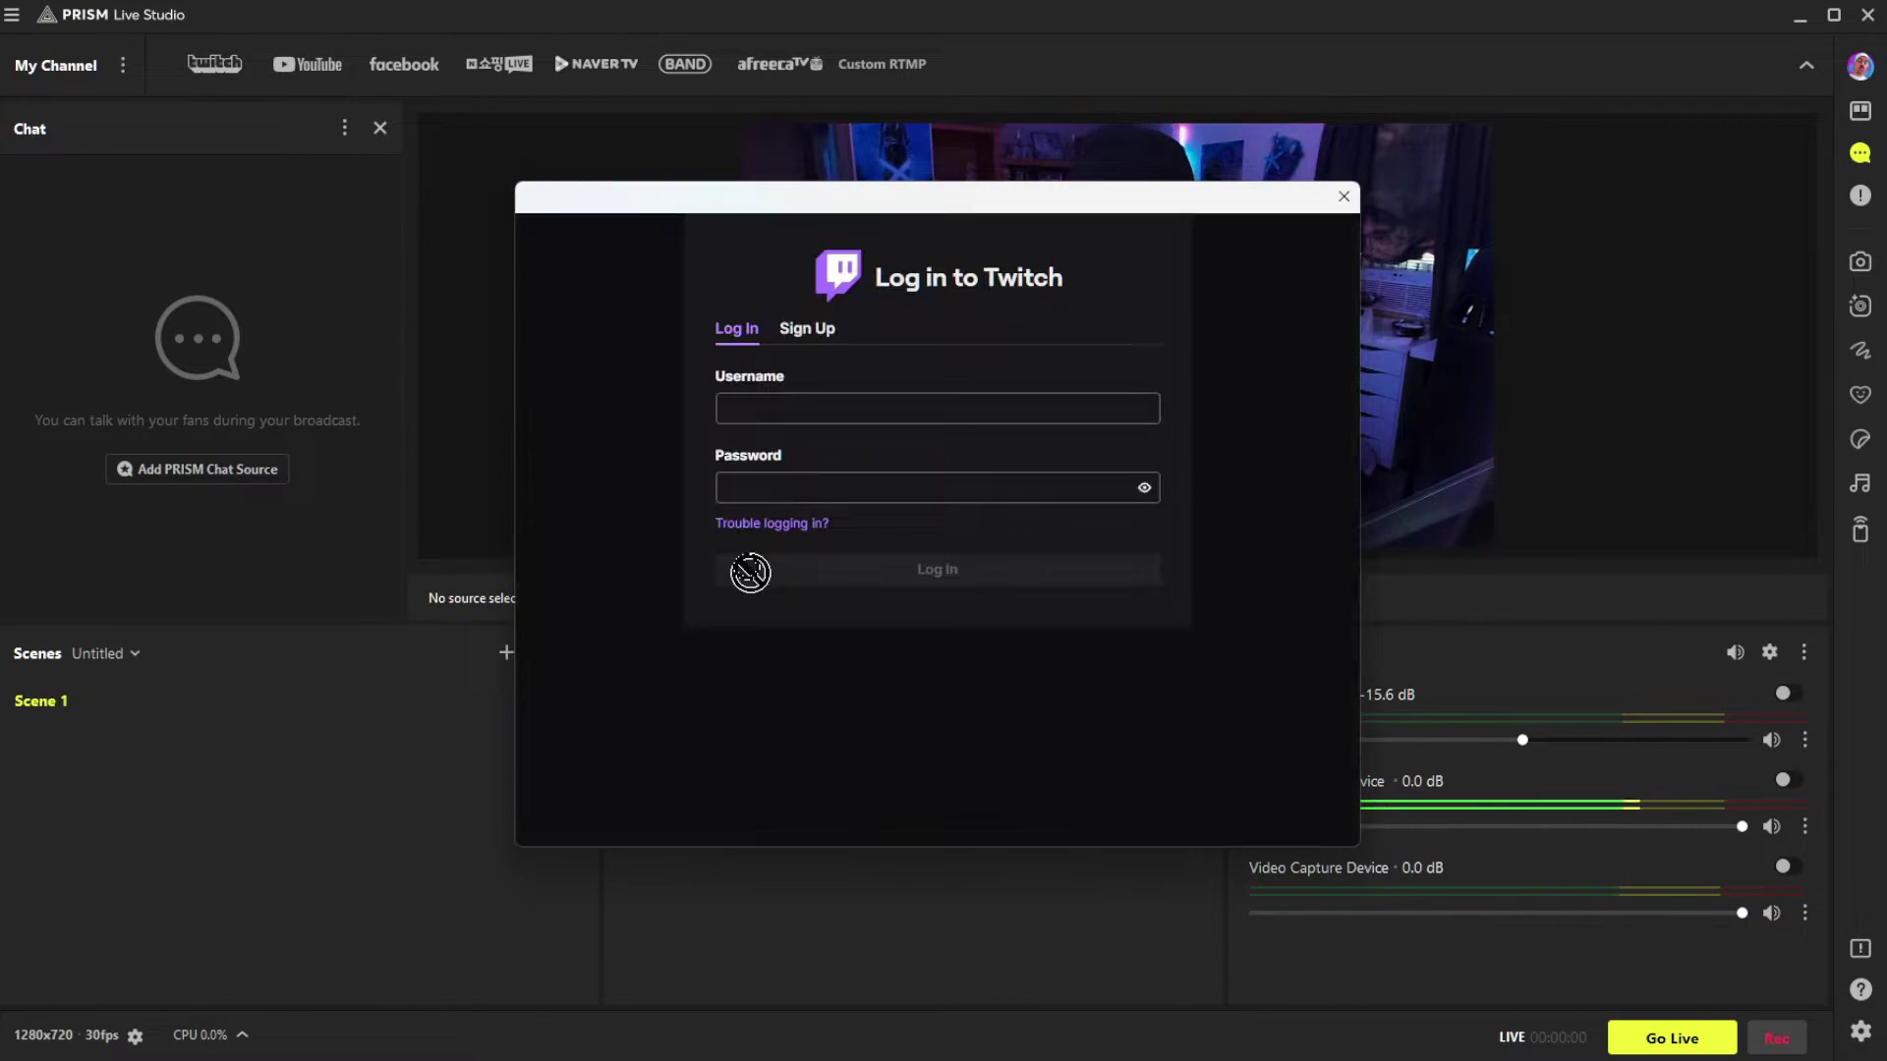
{"action": "left_click", "coordinate": [835, 411]}
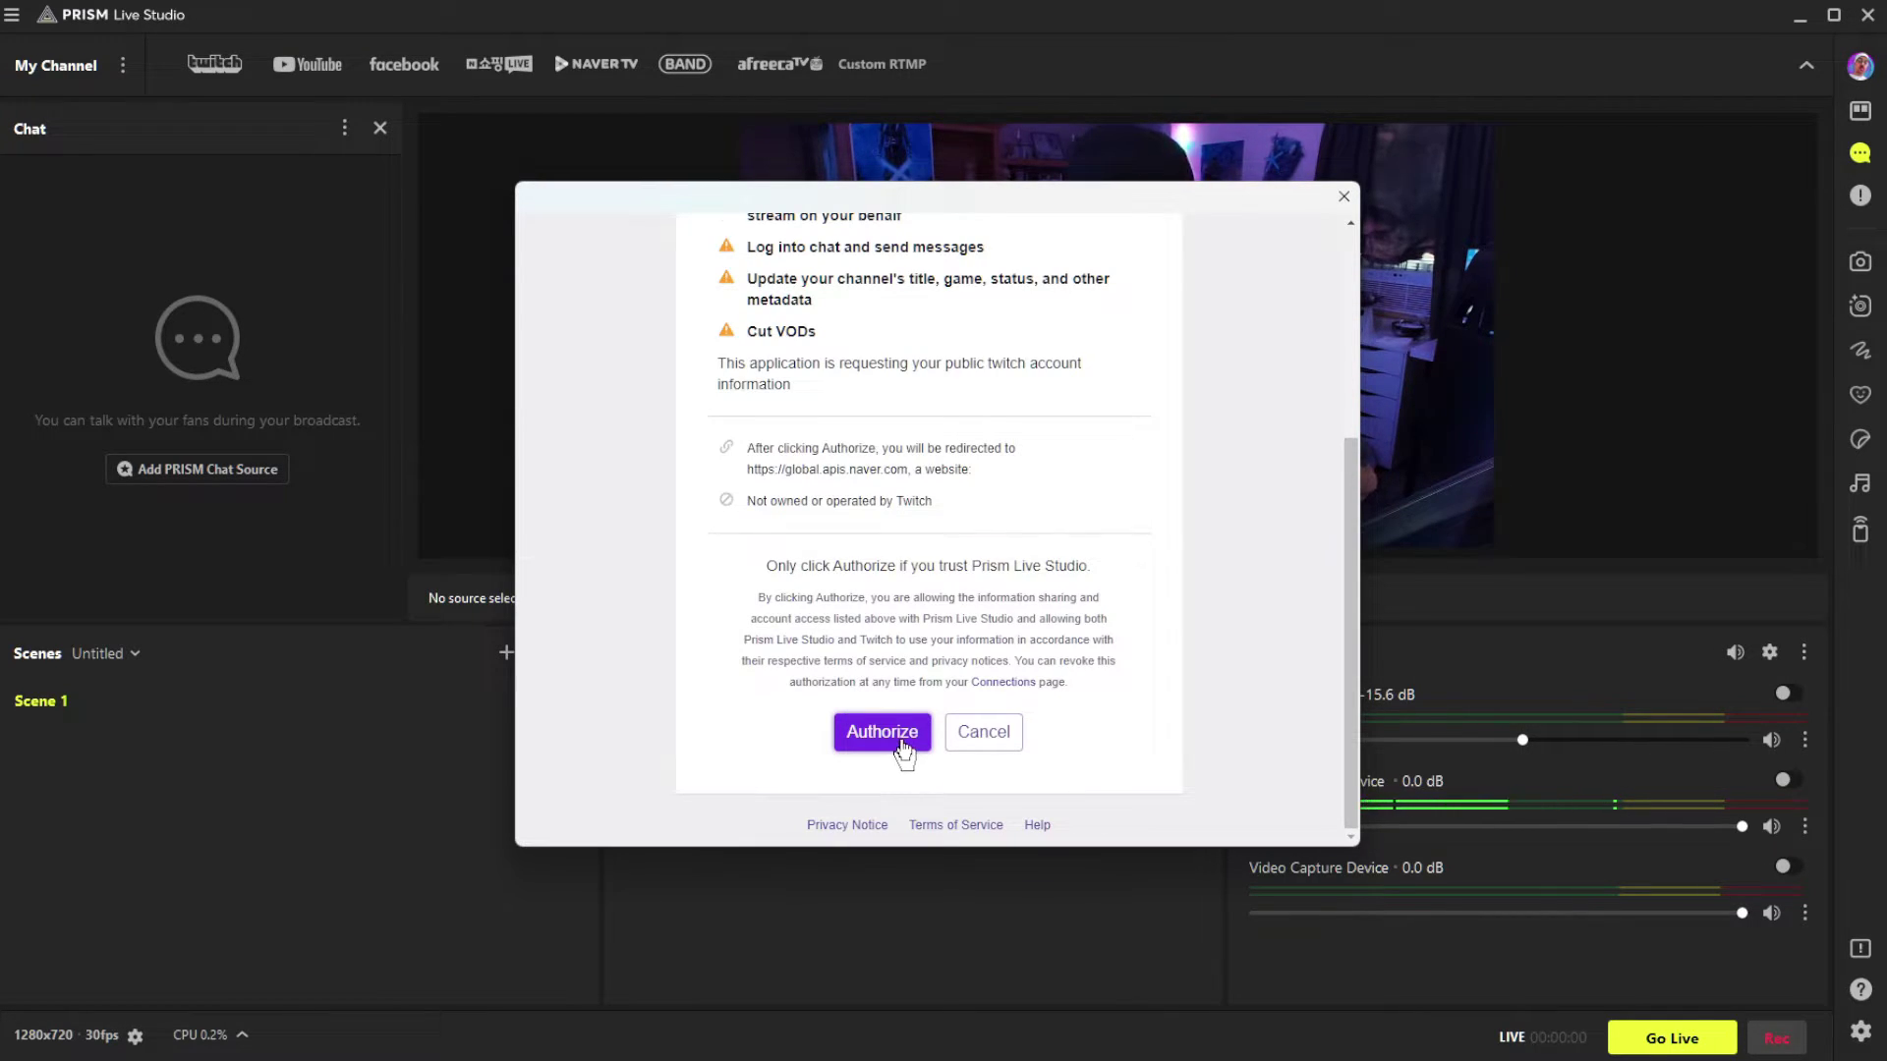
{"action": "left_click", "coordinate": [900, 737]}
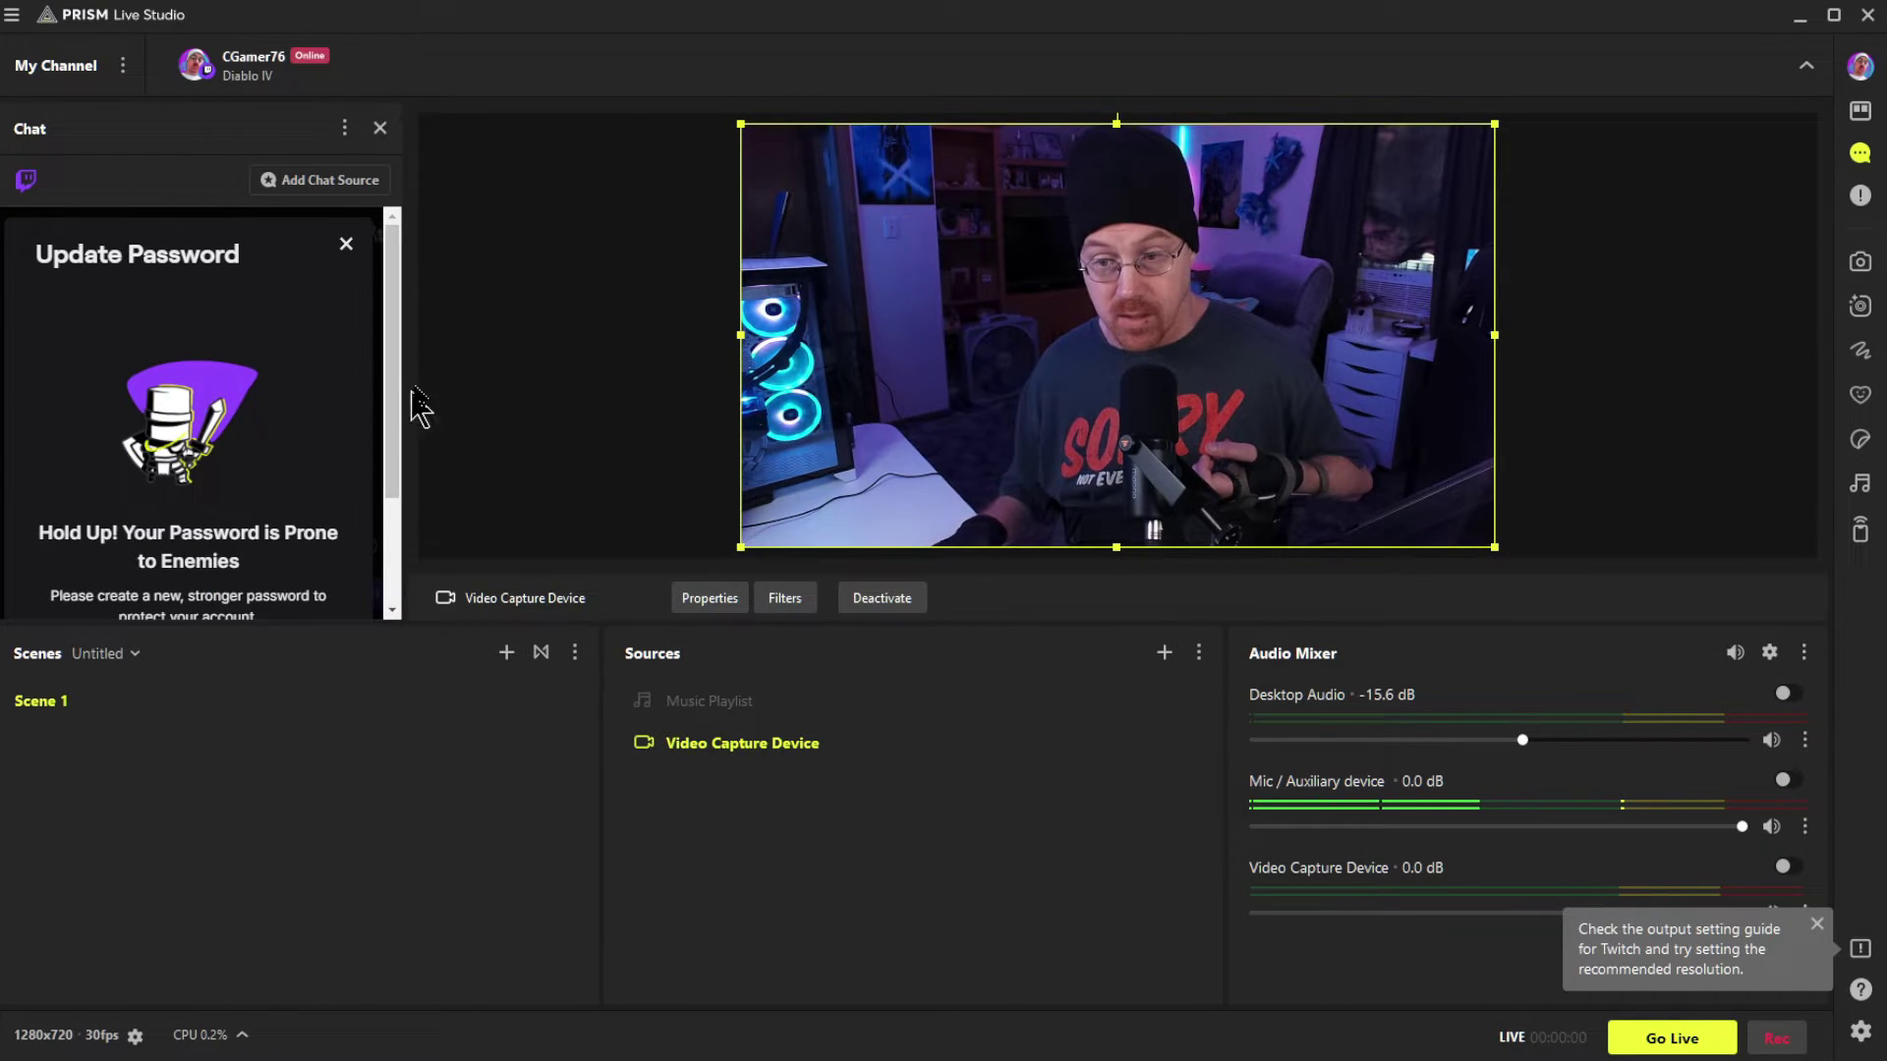
{"action": "left_click_drag", "start_coordinate": [401, 329], "coordinate": [393, 687]}
{"action": "left_click", "coordinate": [135, 580]}
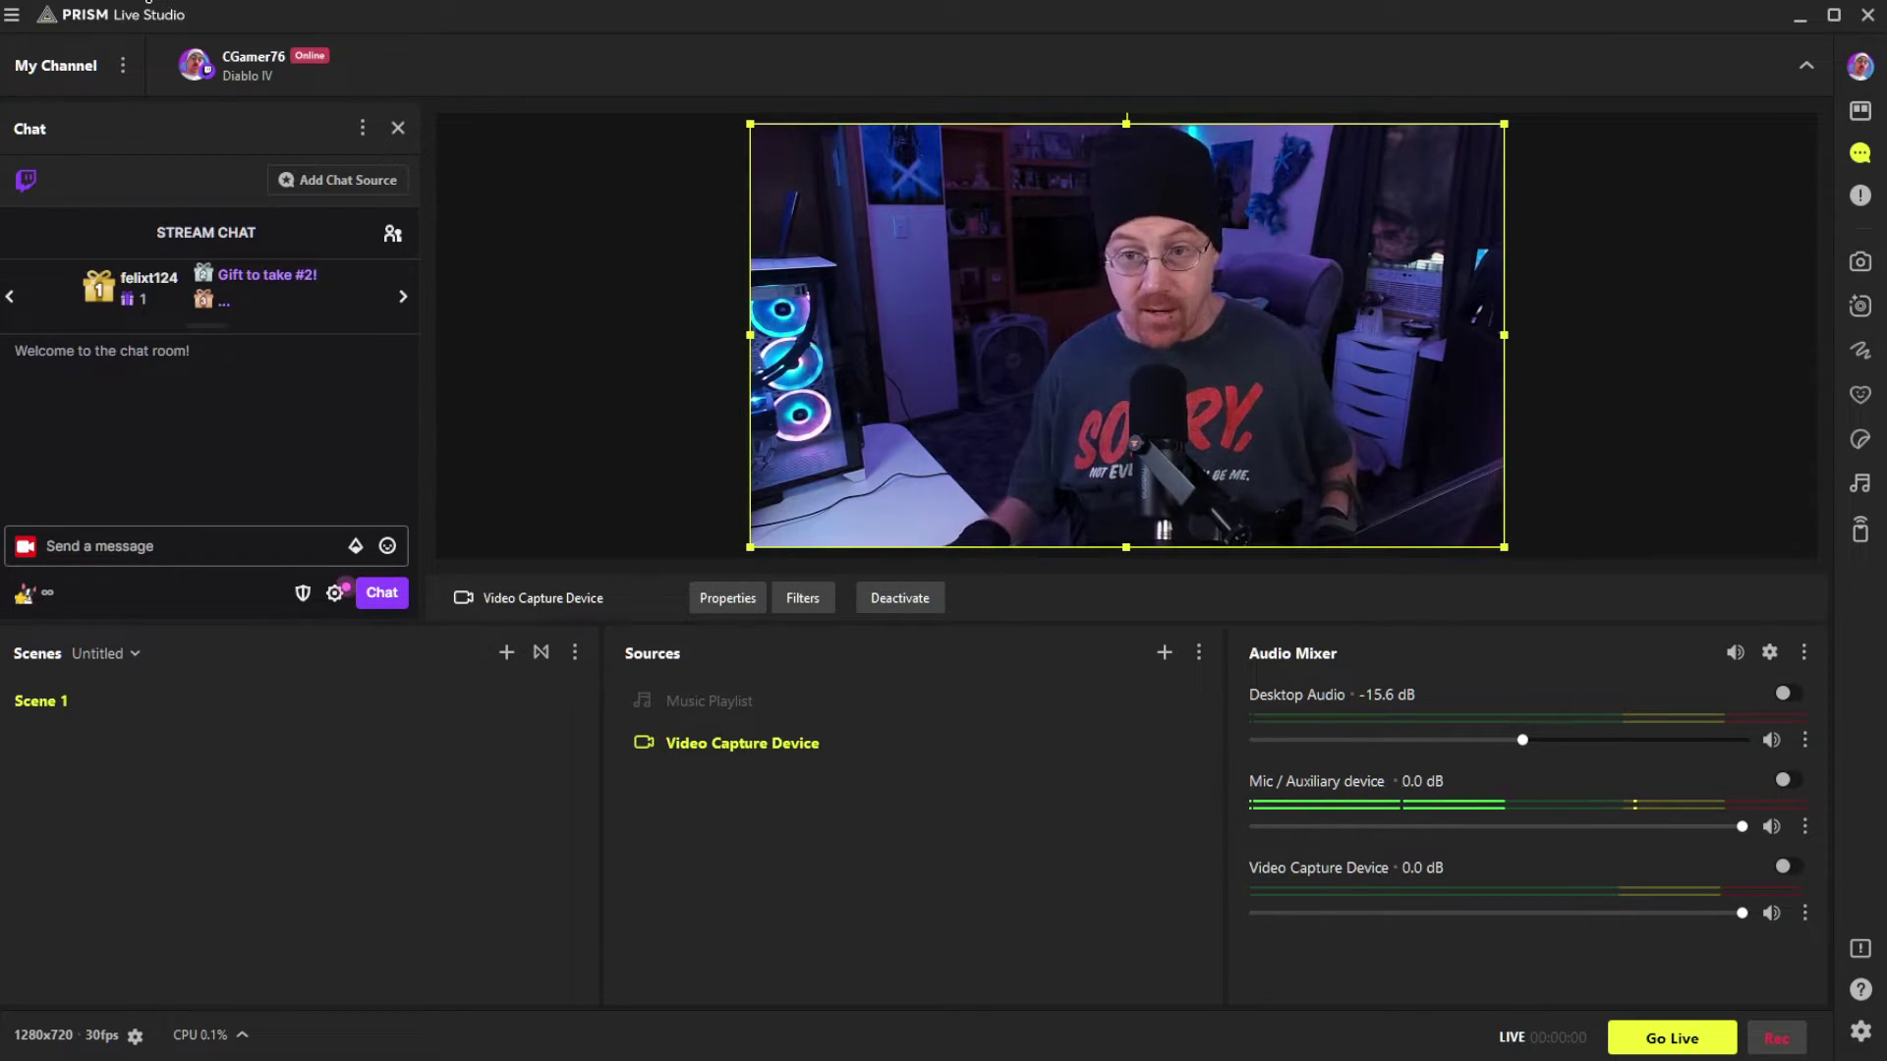
Add YouTube as a second channel, signing in with the first listed Google account and allowing PRISM Live Studio access
{"action": "left_click", "coordinate": [122, 65]}
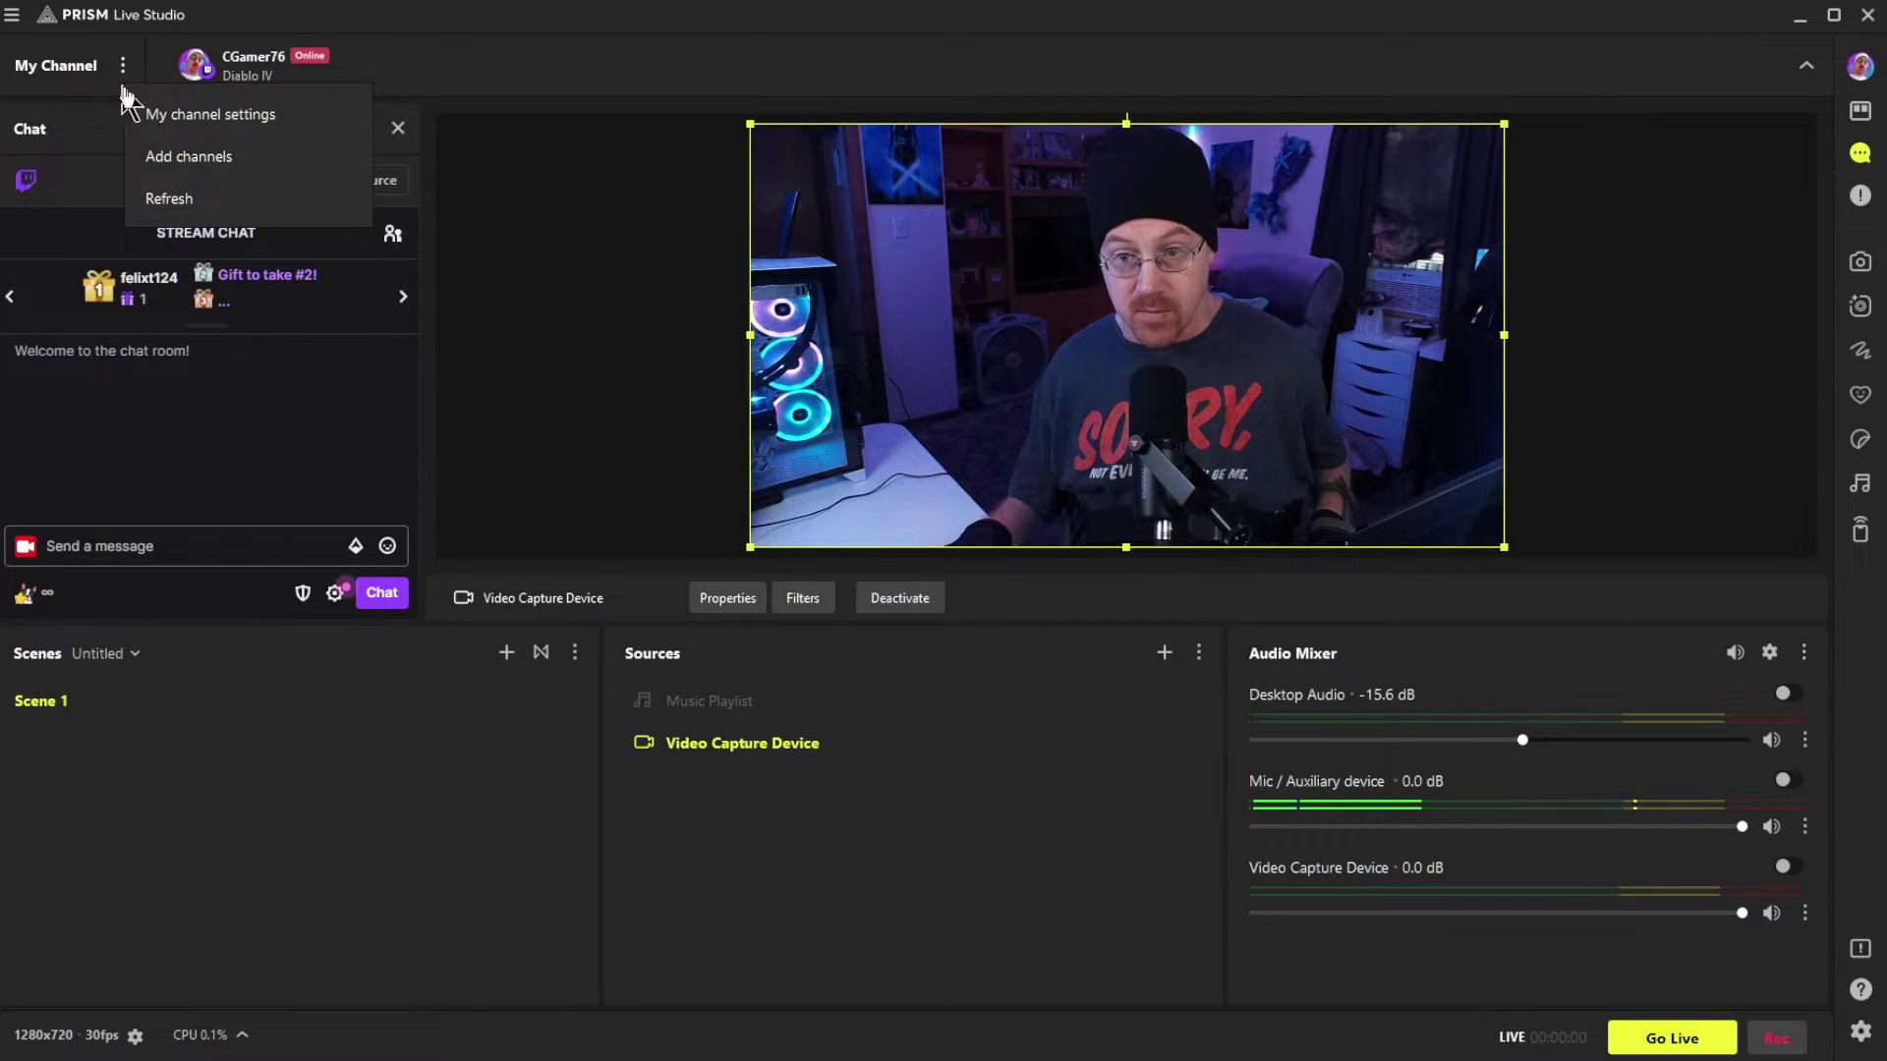
{"action": "left_click", "coordinate": [218, 155]}
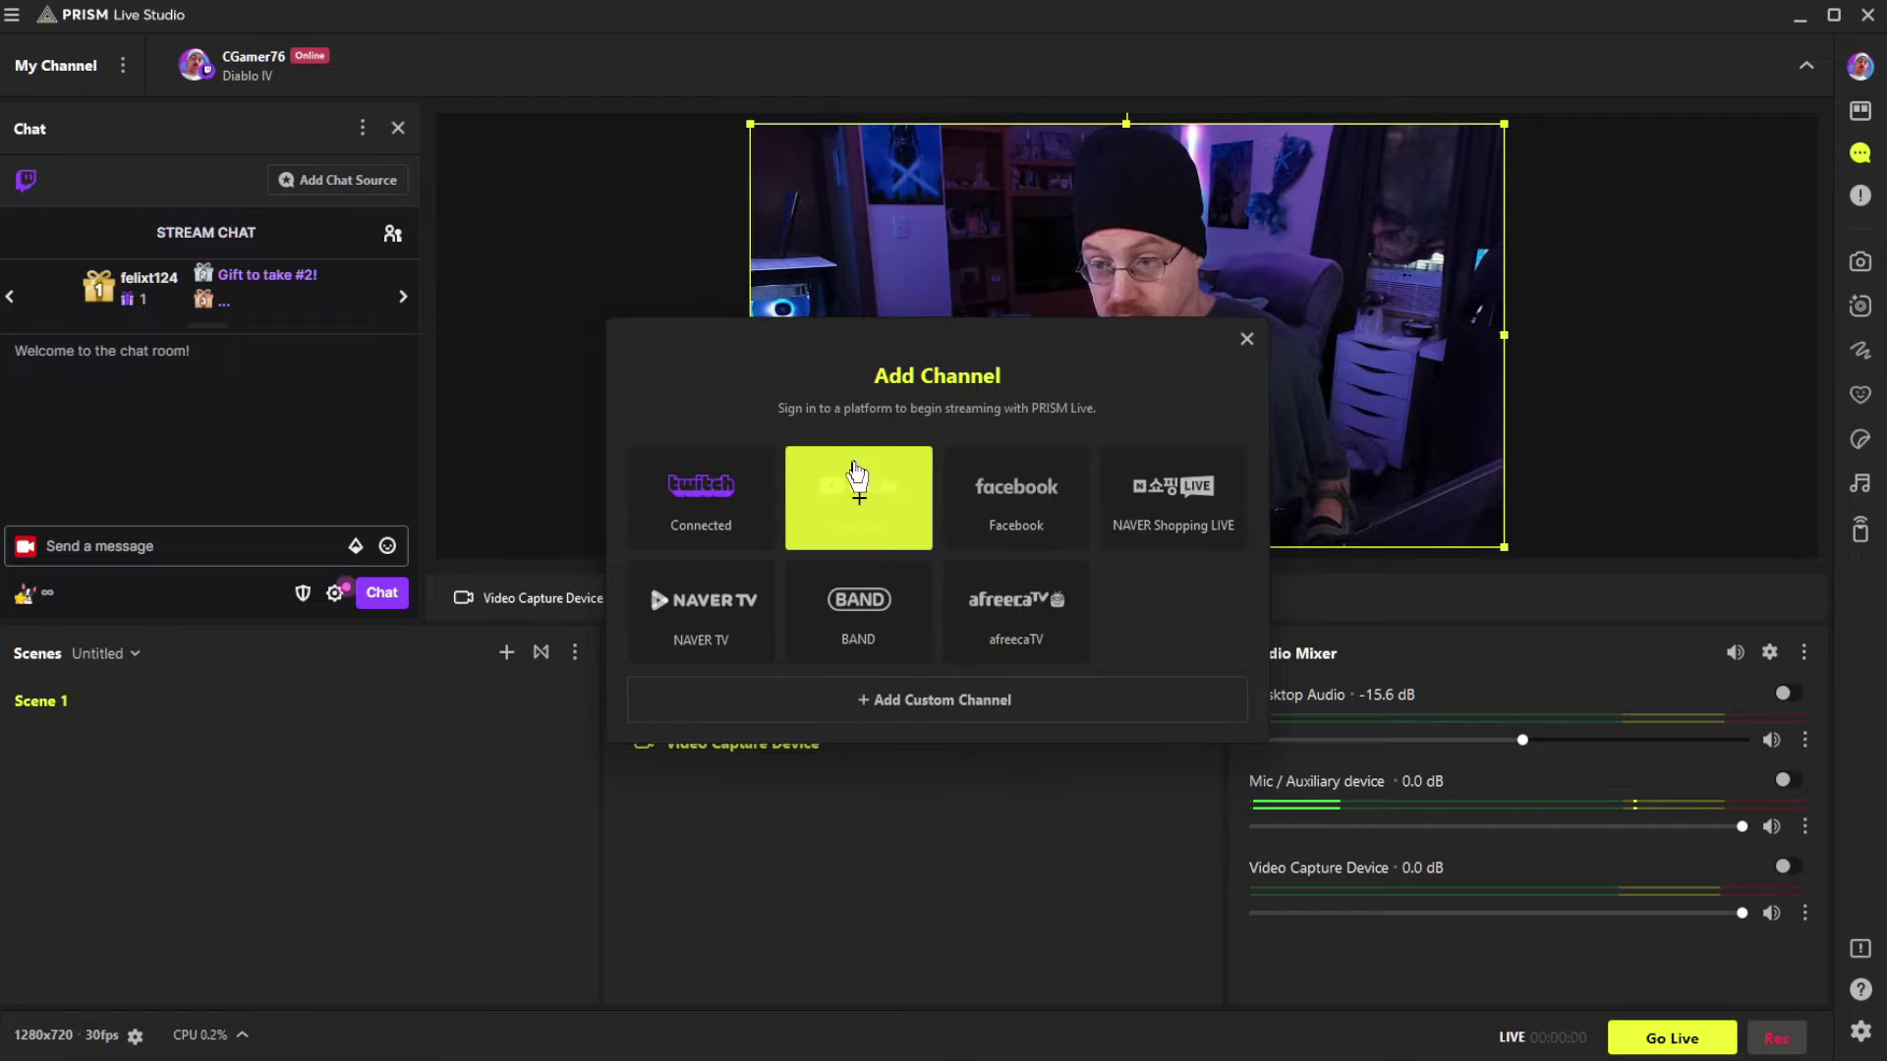
{"action": "left_click", "coordinate": [910, 510]}
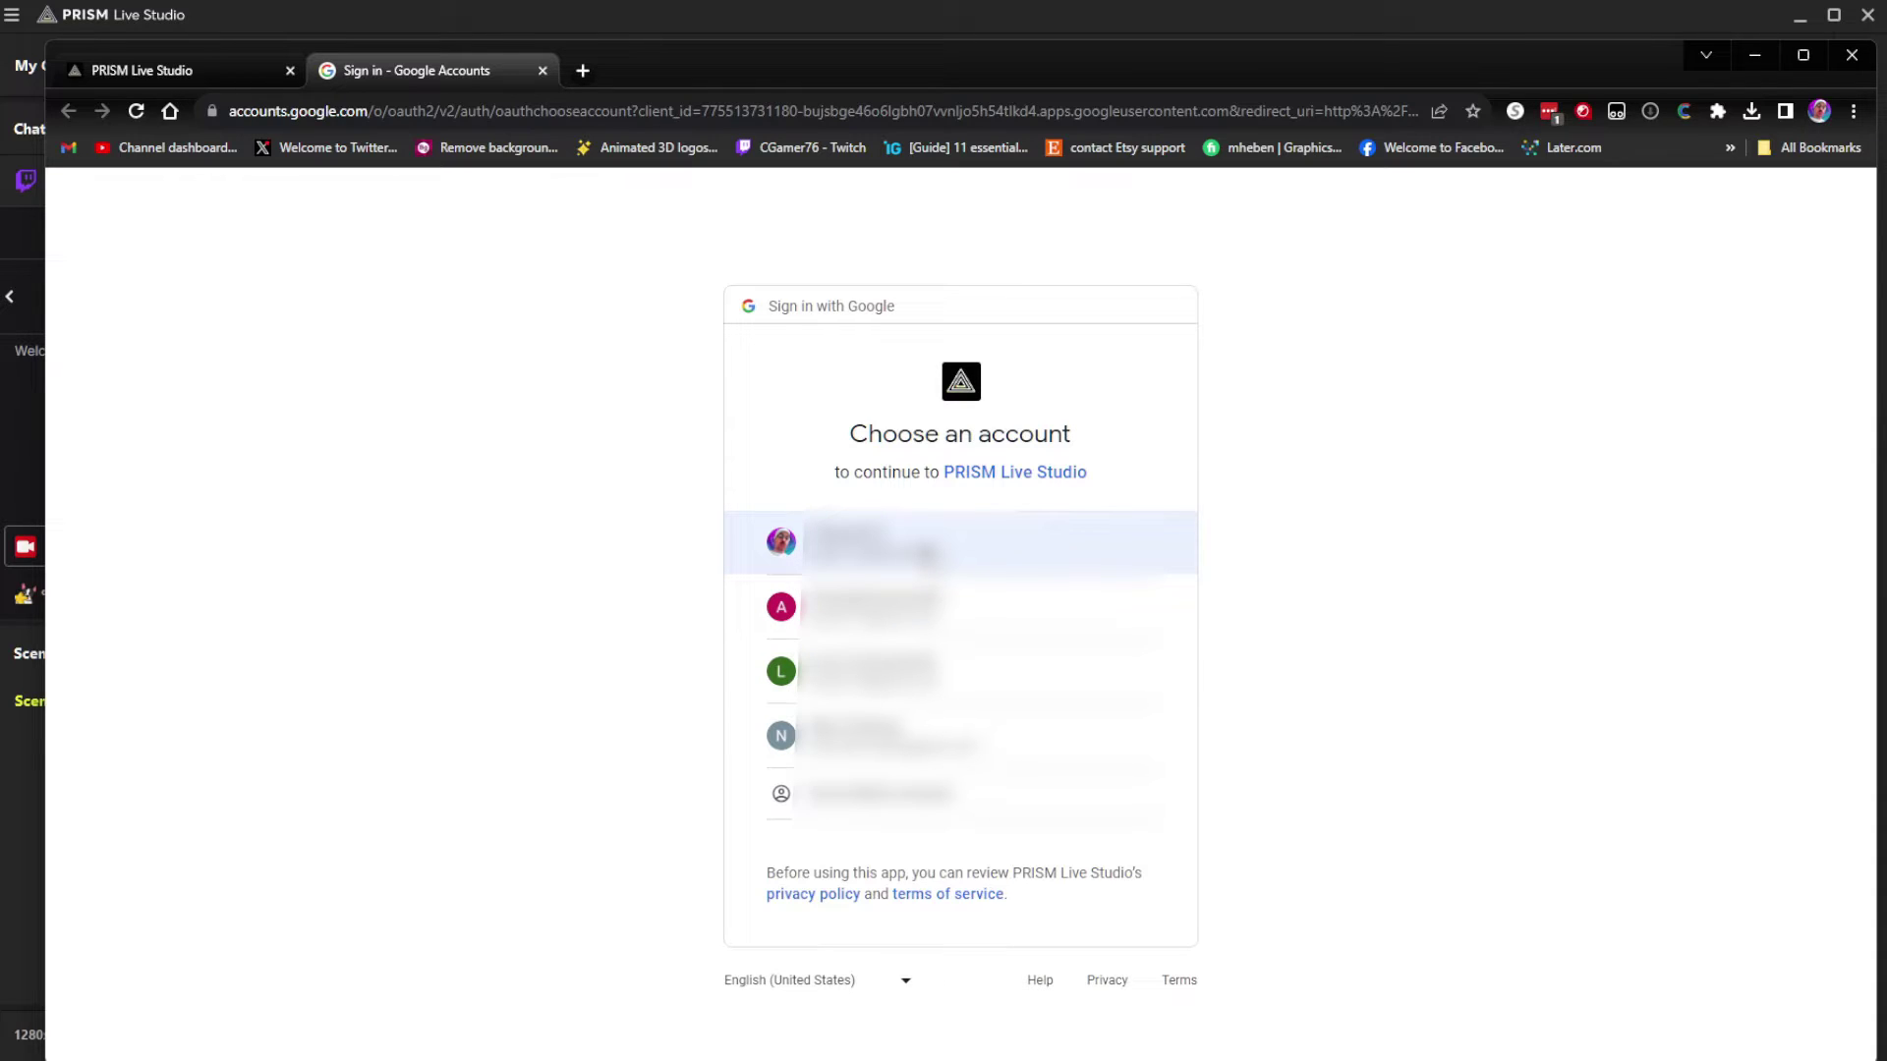
{"action": "left_click", "coordinate": [927, 541]}
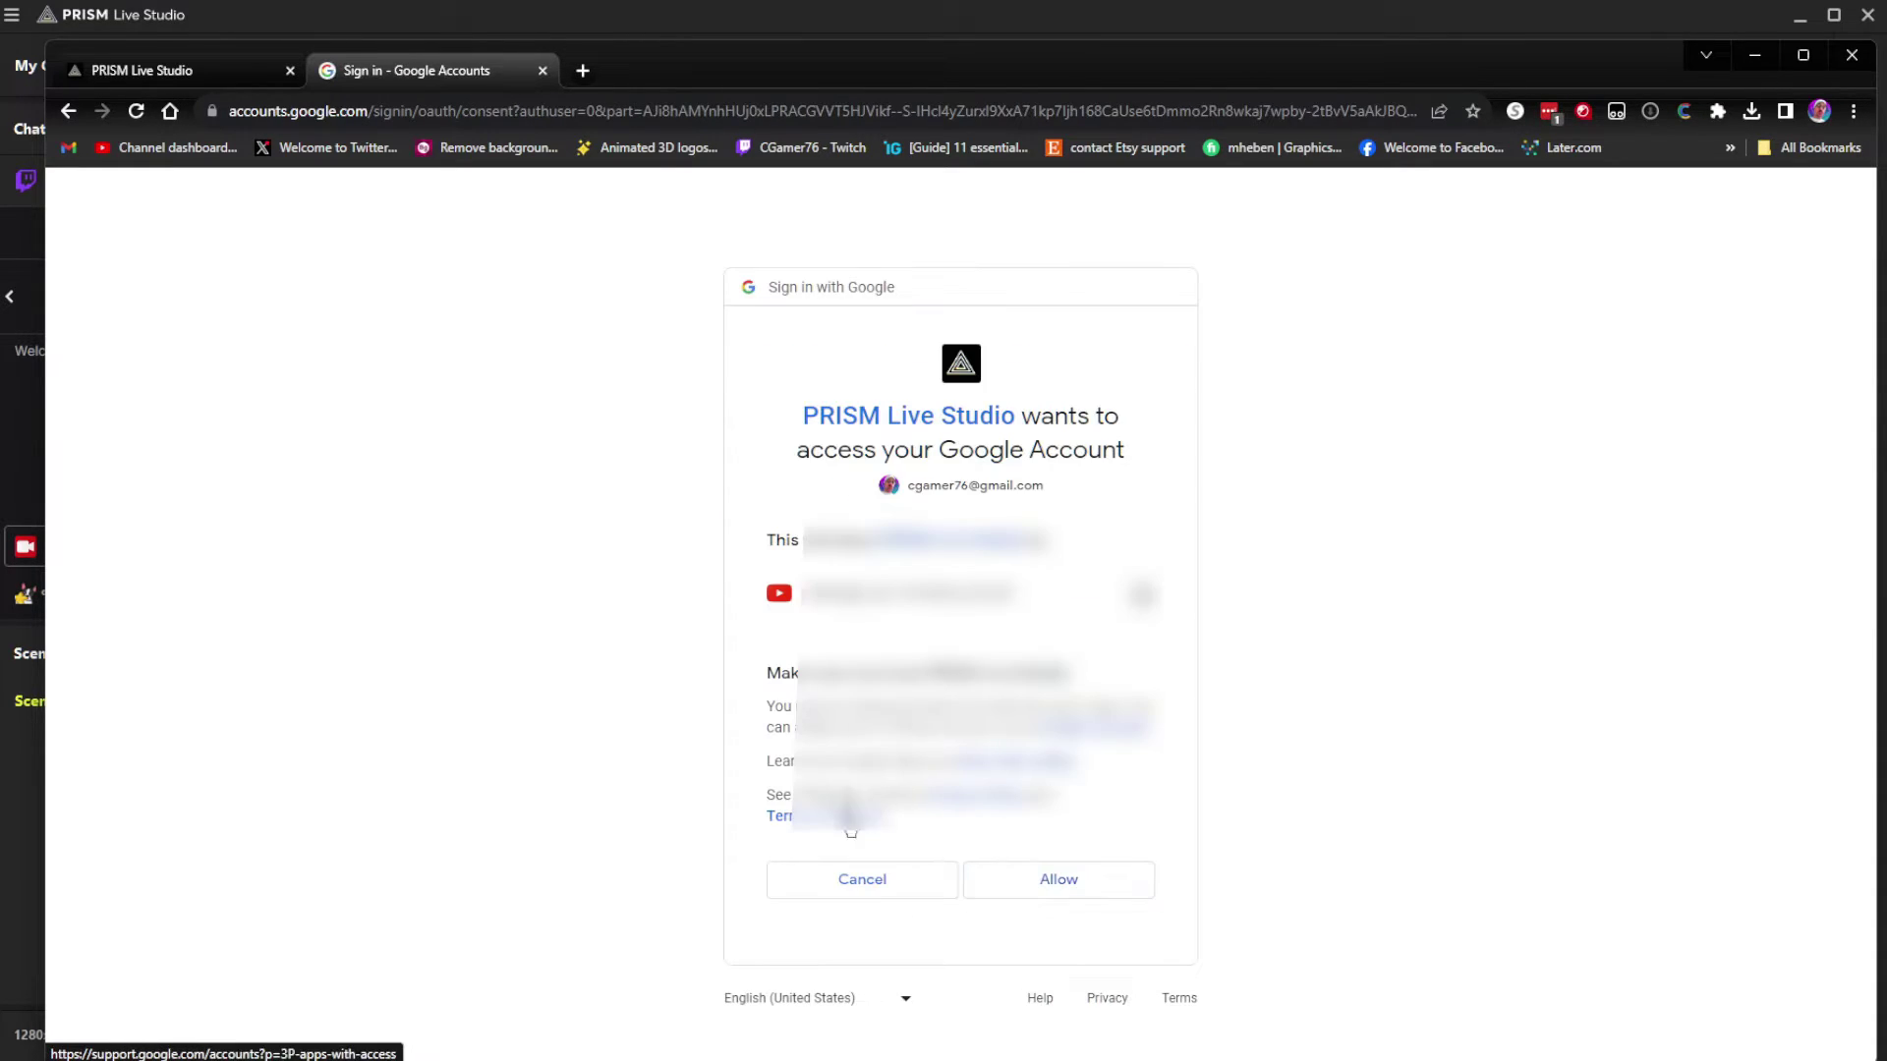
{"action": "left_click", "coordinate": [1091, 890]}
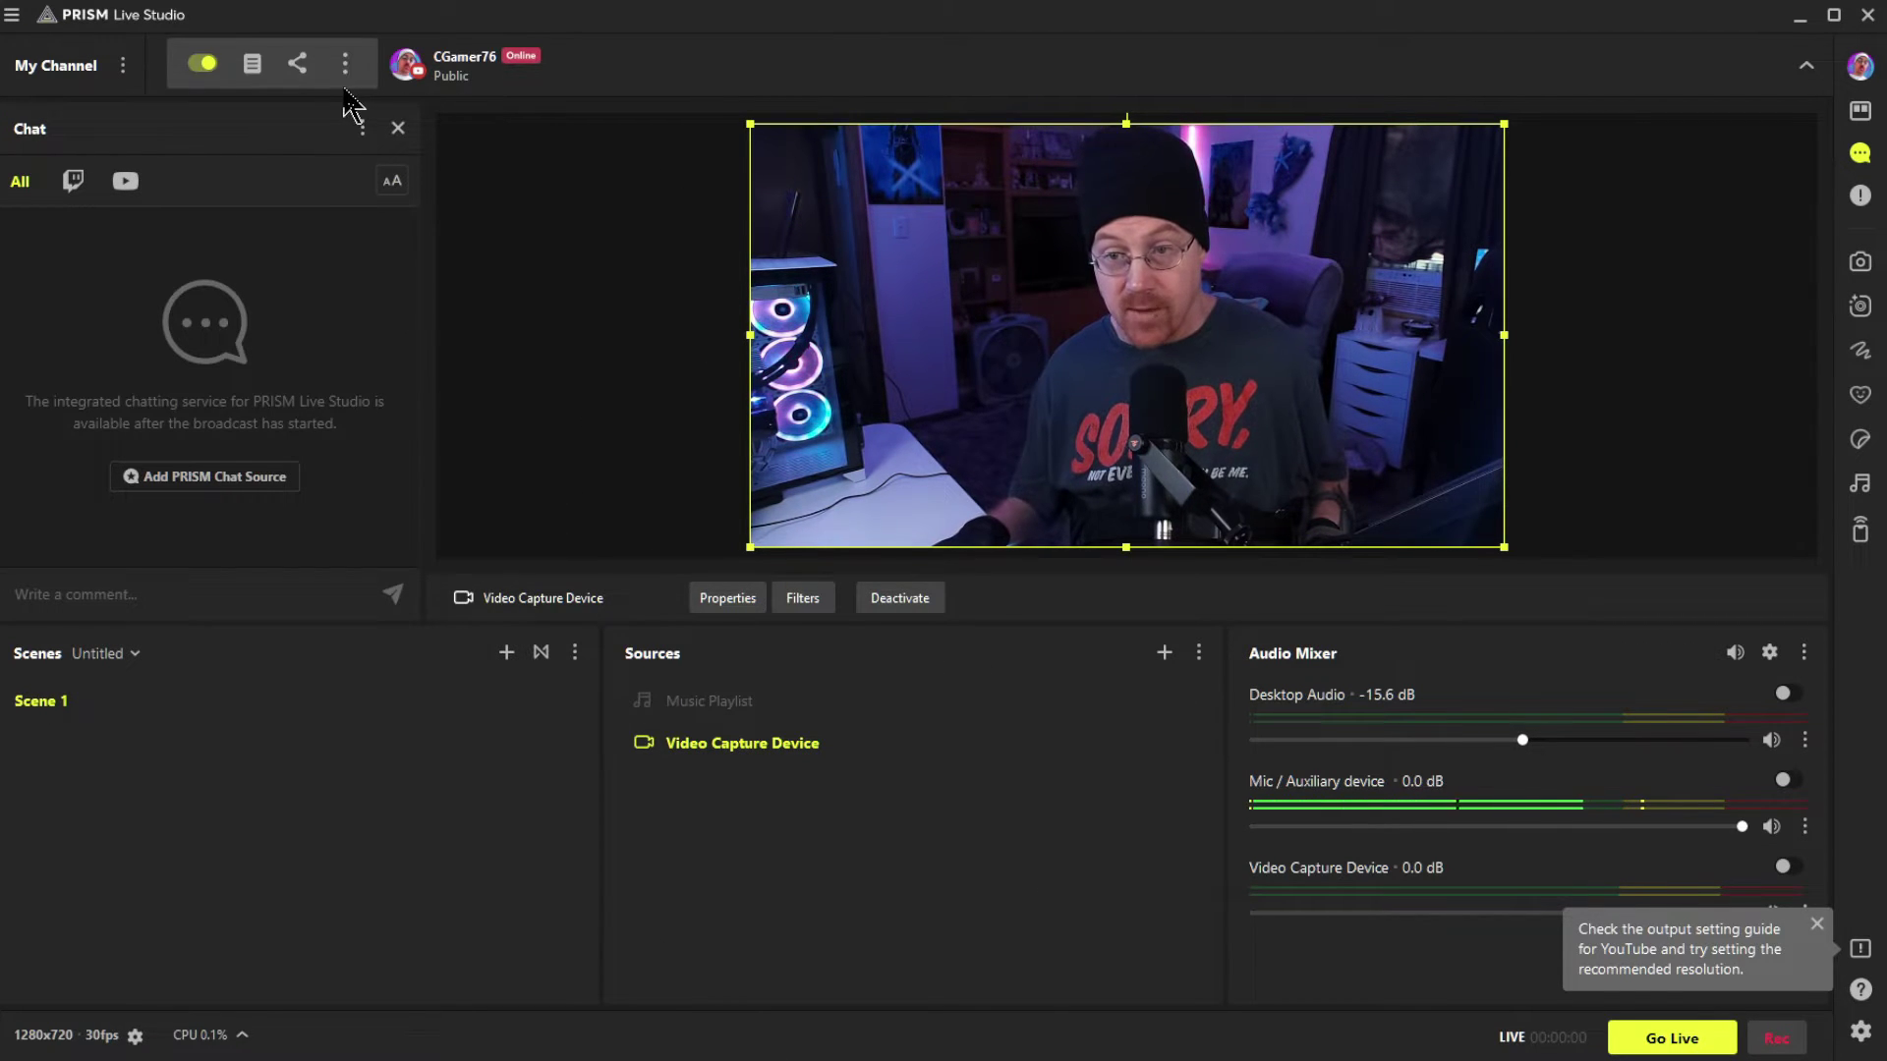
Show the streaming controls of the connected YouTube channel
{"action": "mouse_move", "coordinate": [488, 48]}
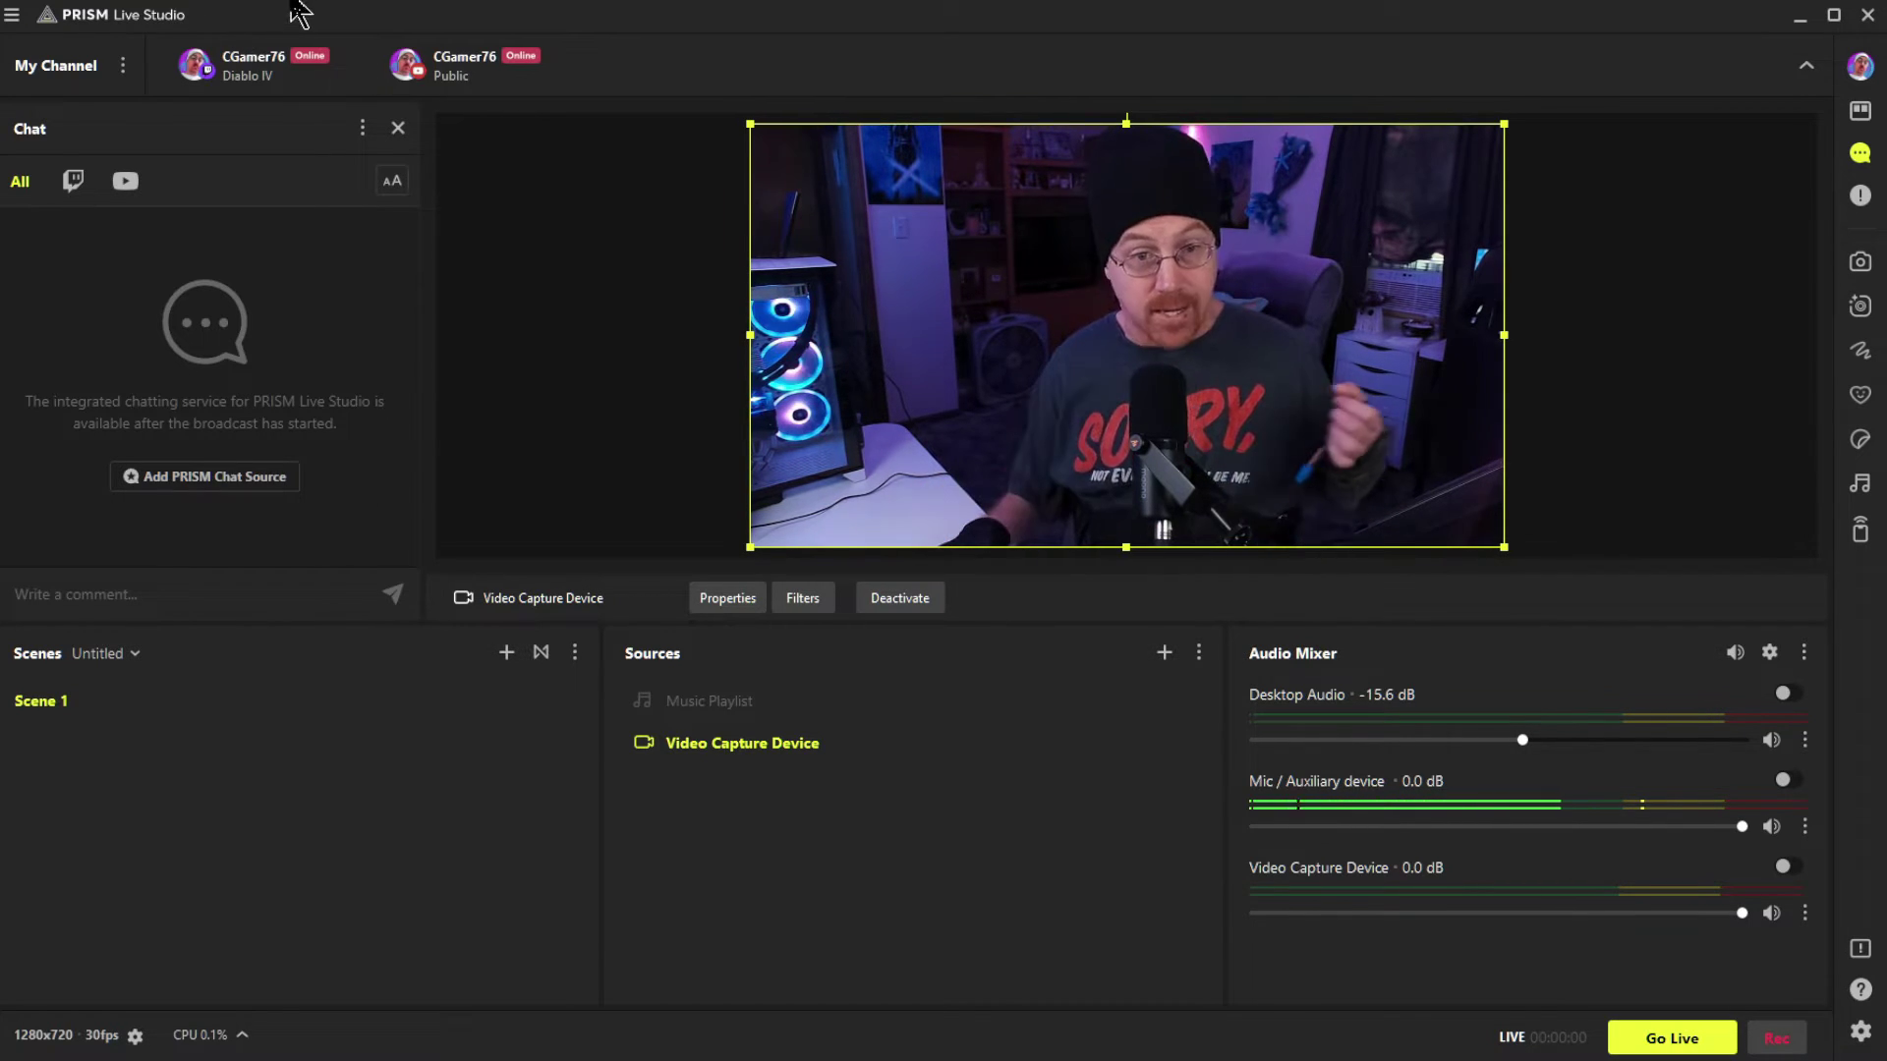
{"action": "mouse_move", "coordinate": [408, 79]}
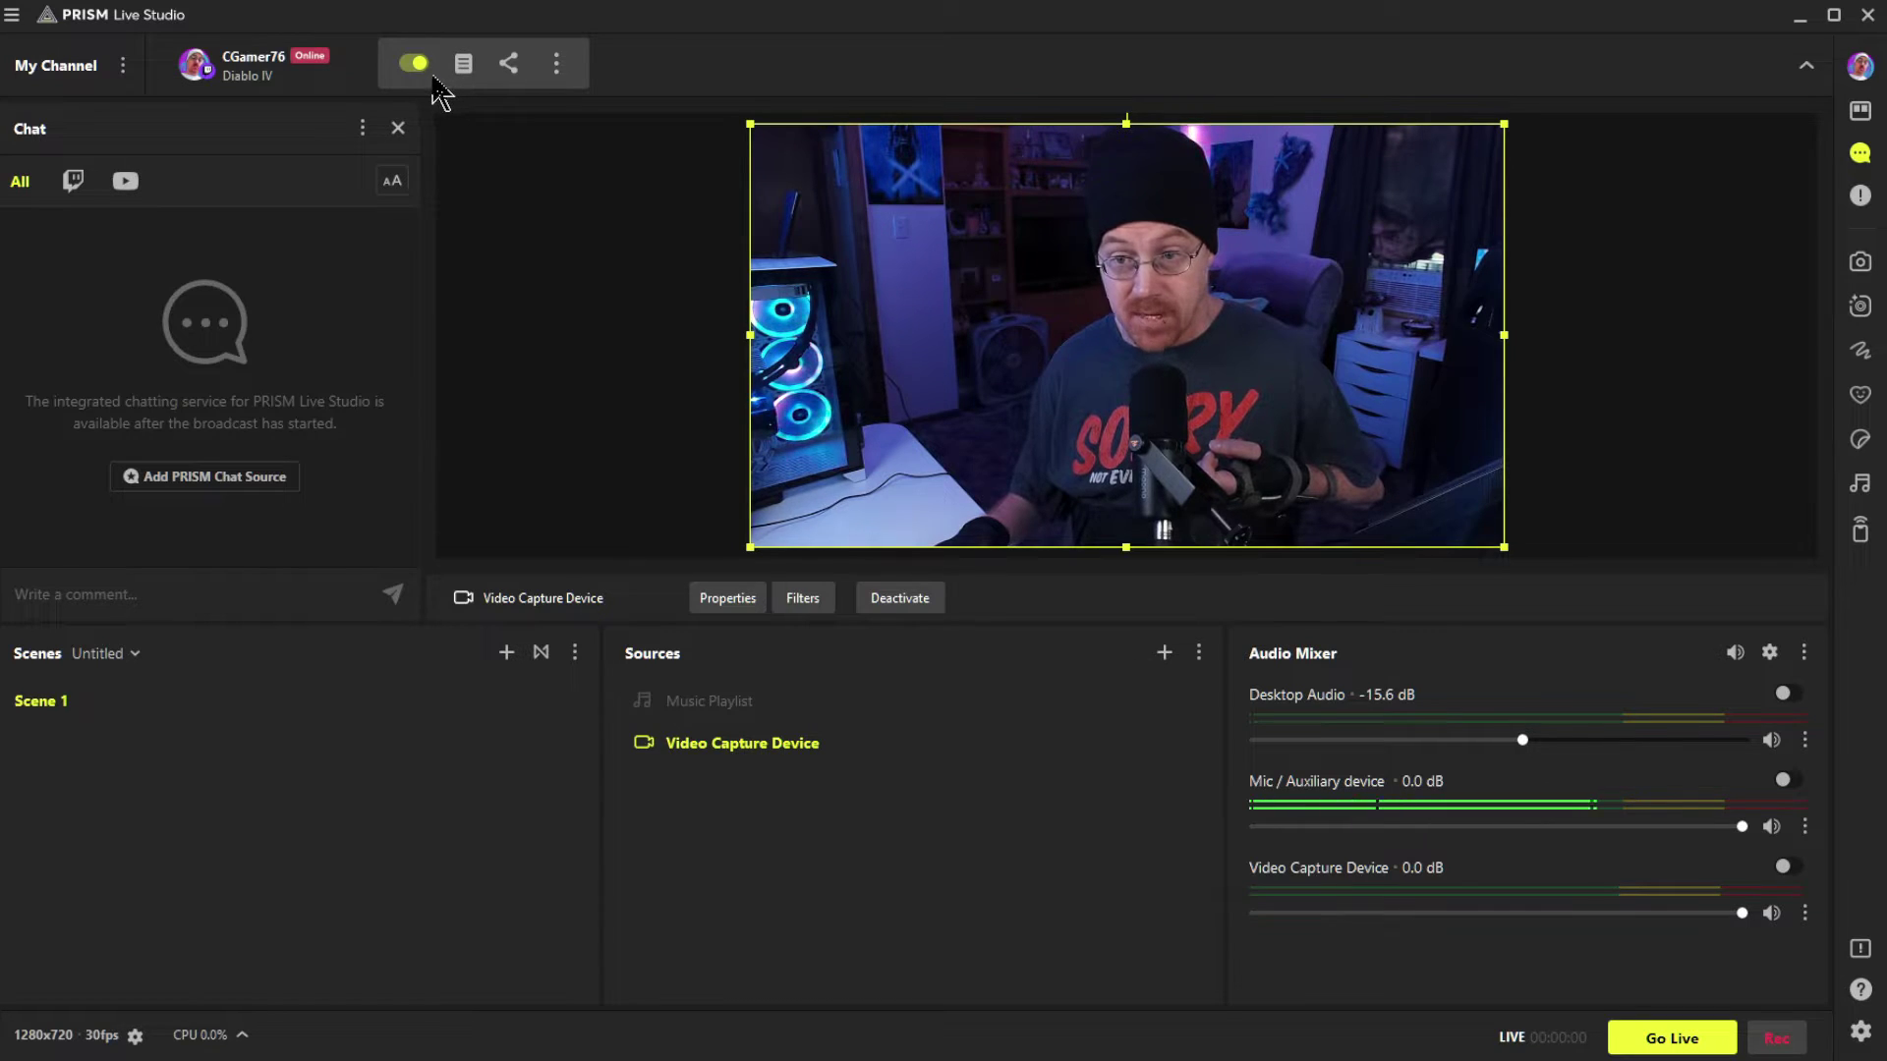
Switch streaming to the connected YouTube channel off and show the output settings for streaming and recording
{"action": "left_click", "coordinate": [416, 65]}
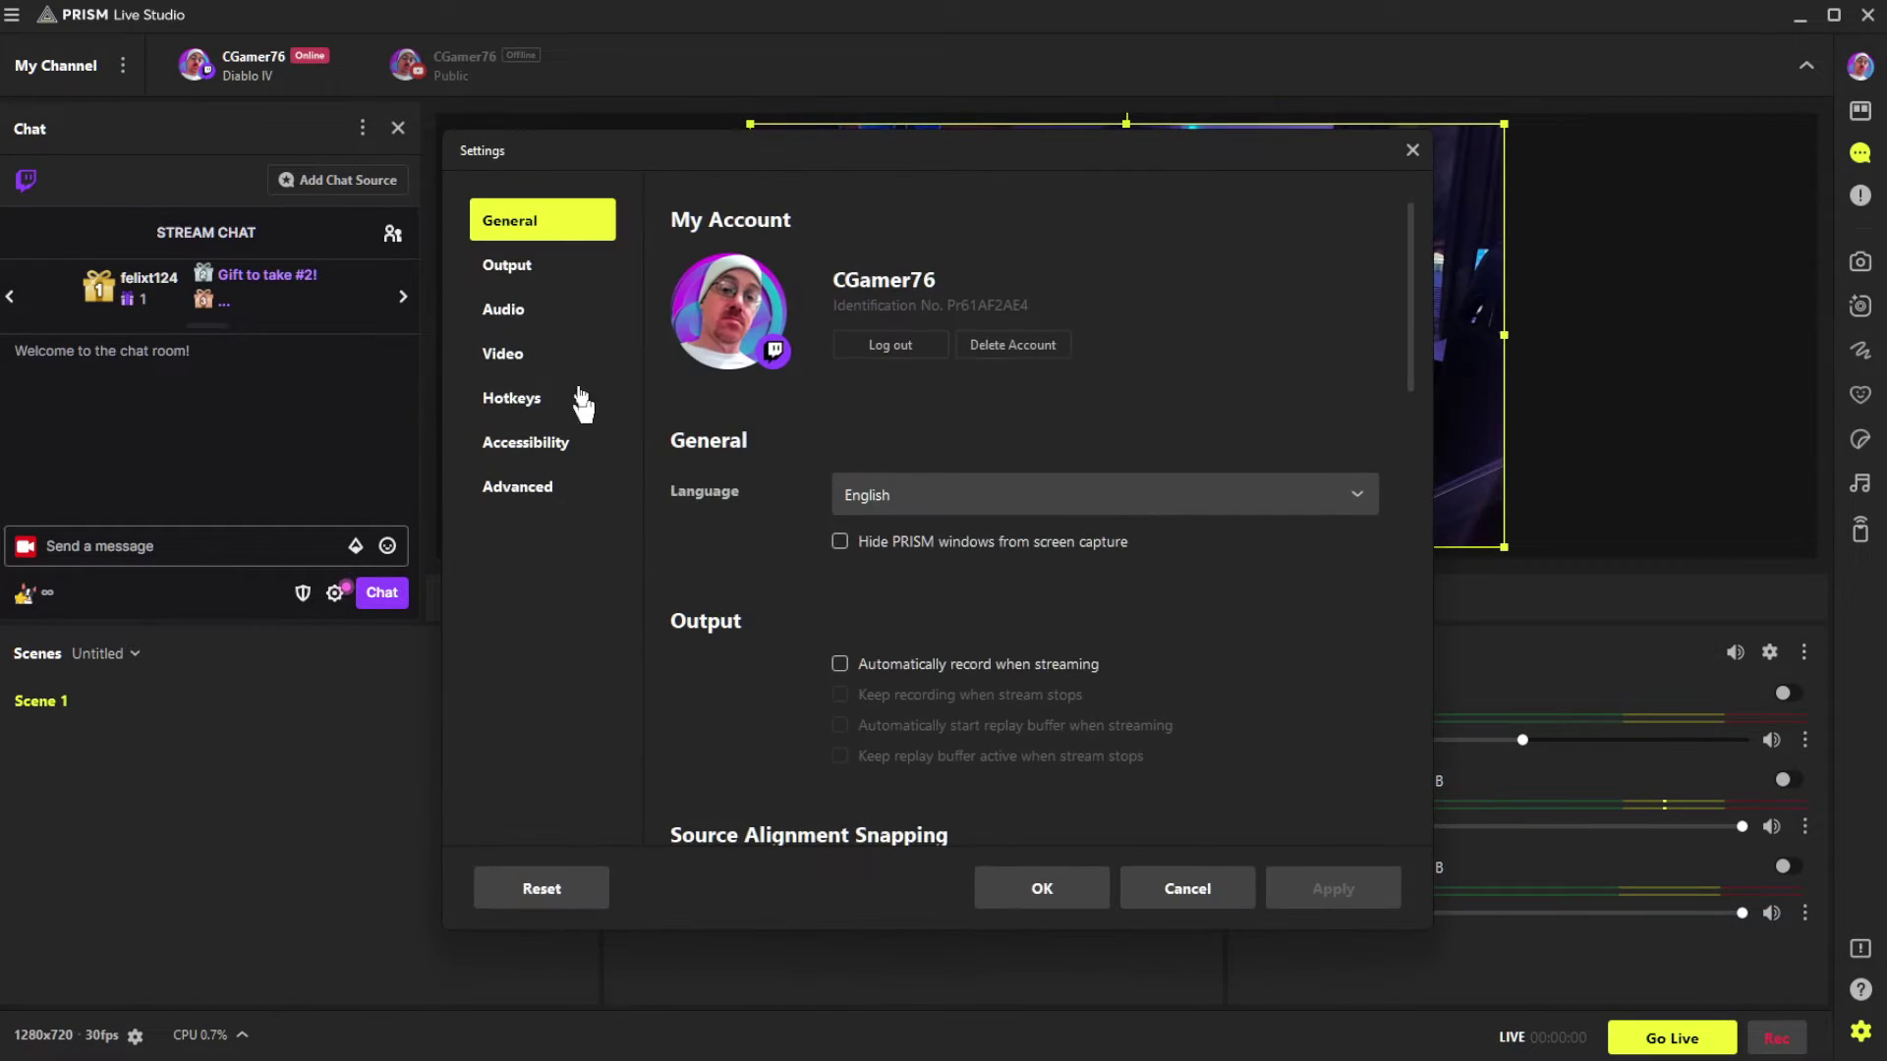
{"action": "left_click", "coordinate": [539, 275]}
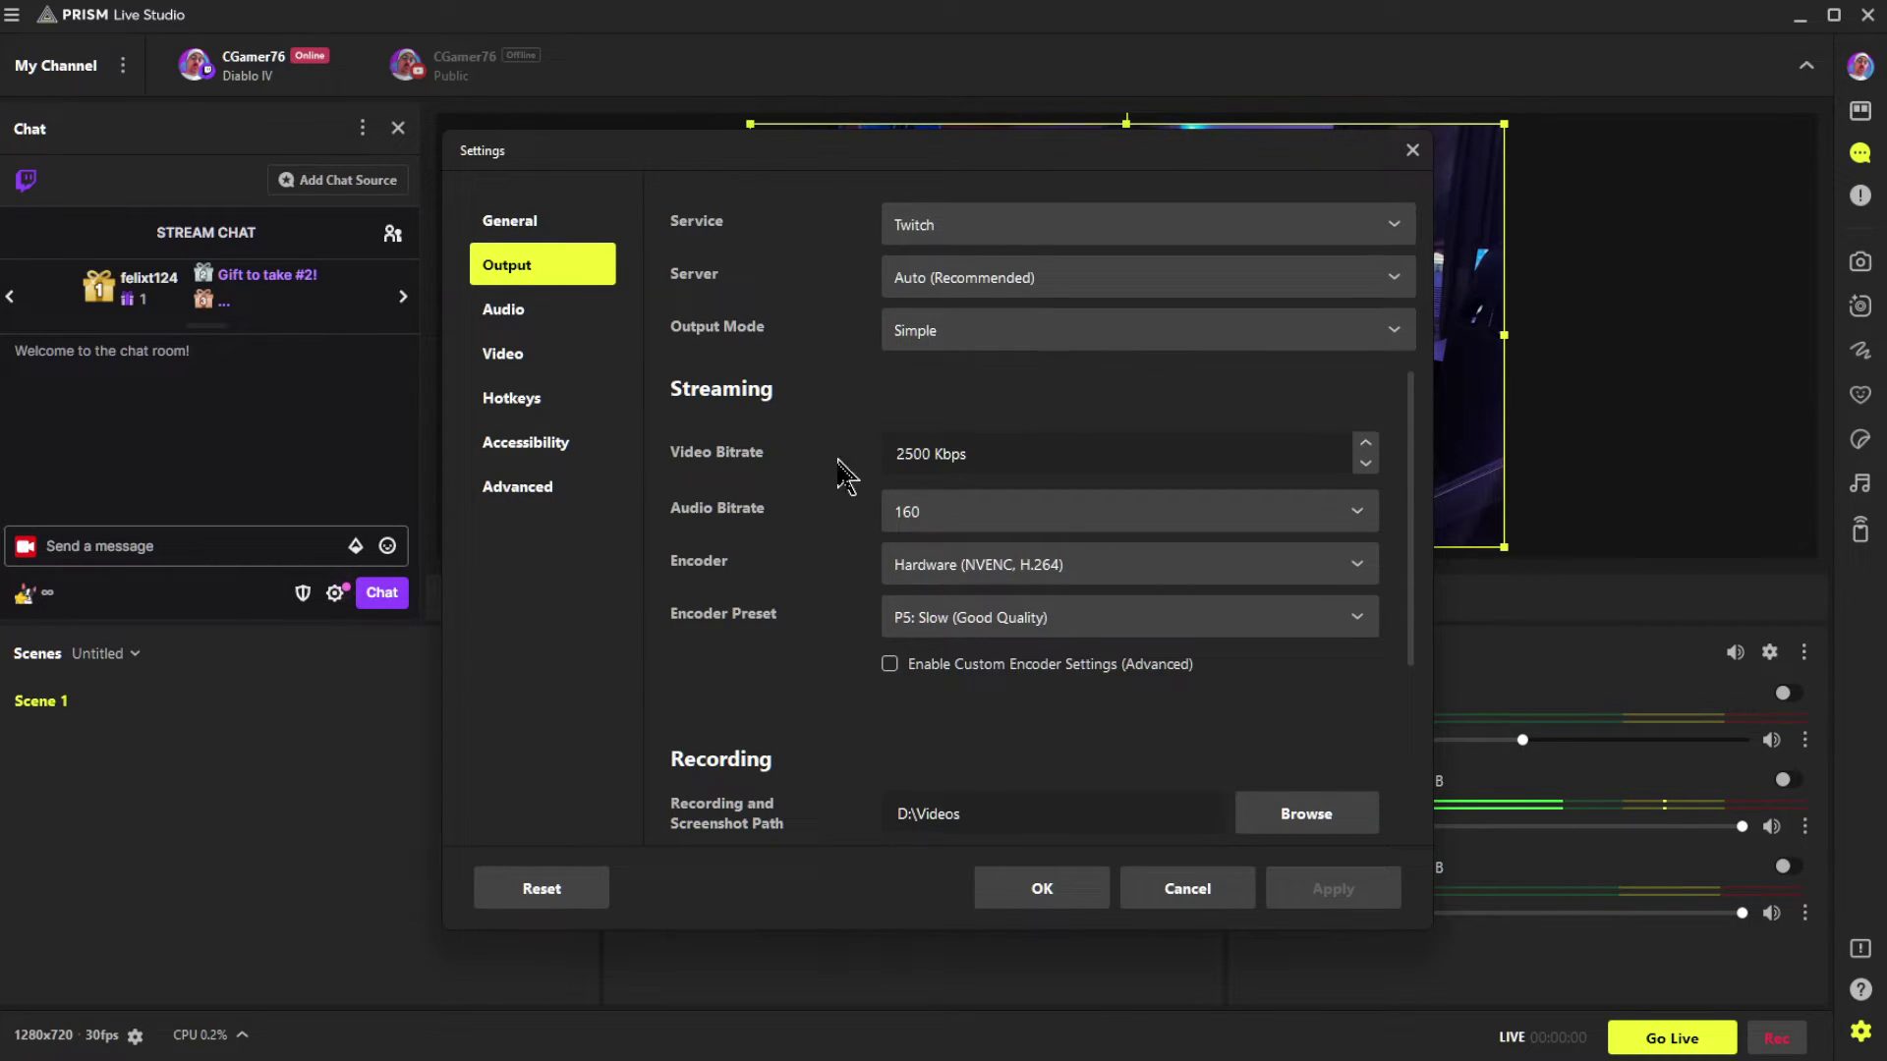
Set Desktop Audio to Speakers (Realtek(R) Audio) and Mic/Auxiliary Audio to Microphone (Elgato Wave XLR) in the audio settings
{"action": "left_click", "coordinate": [520, 316]}
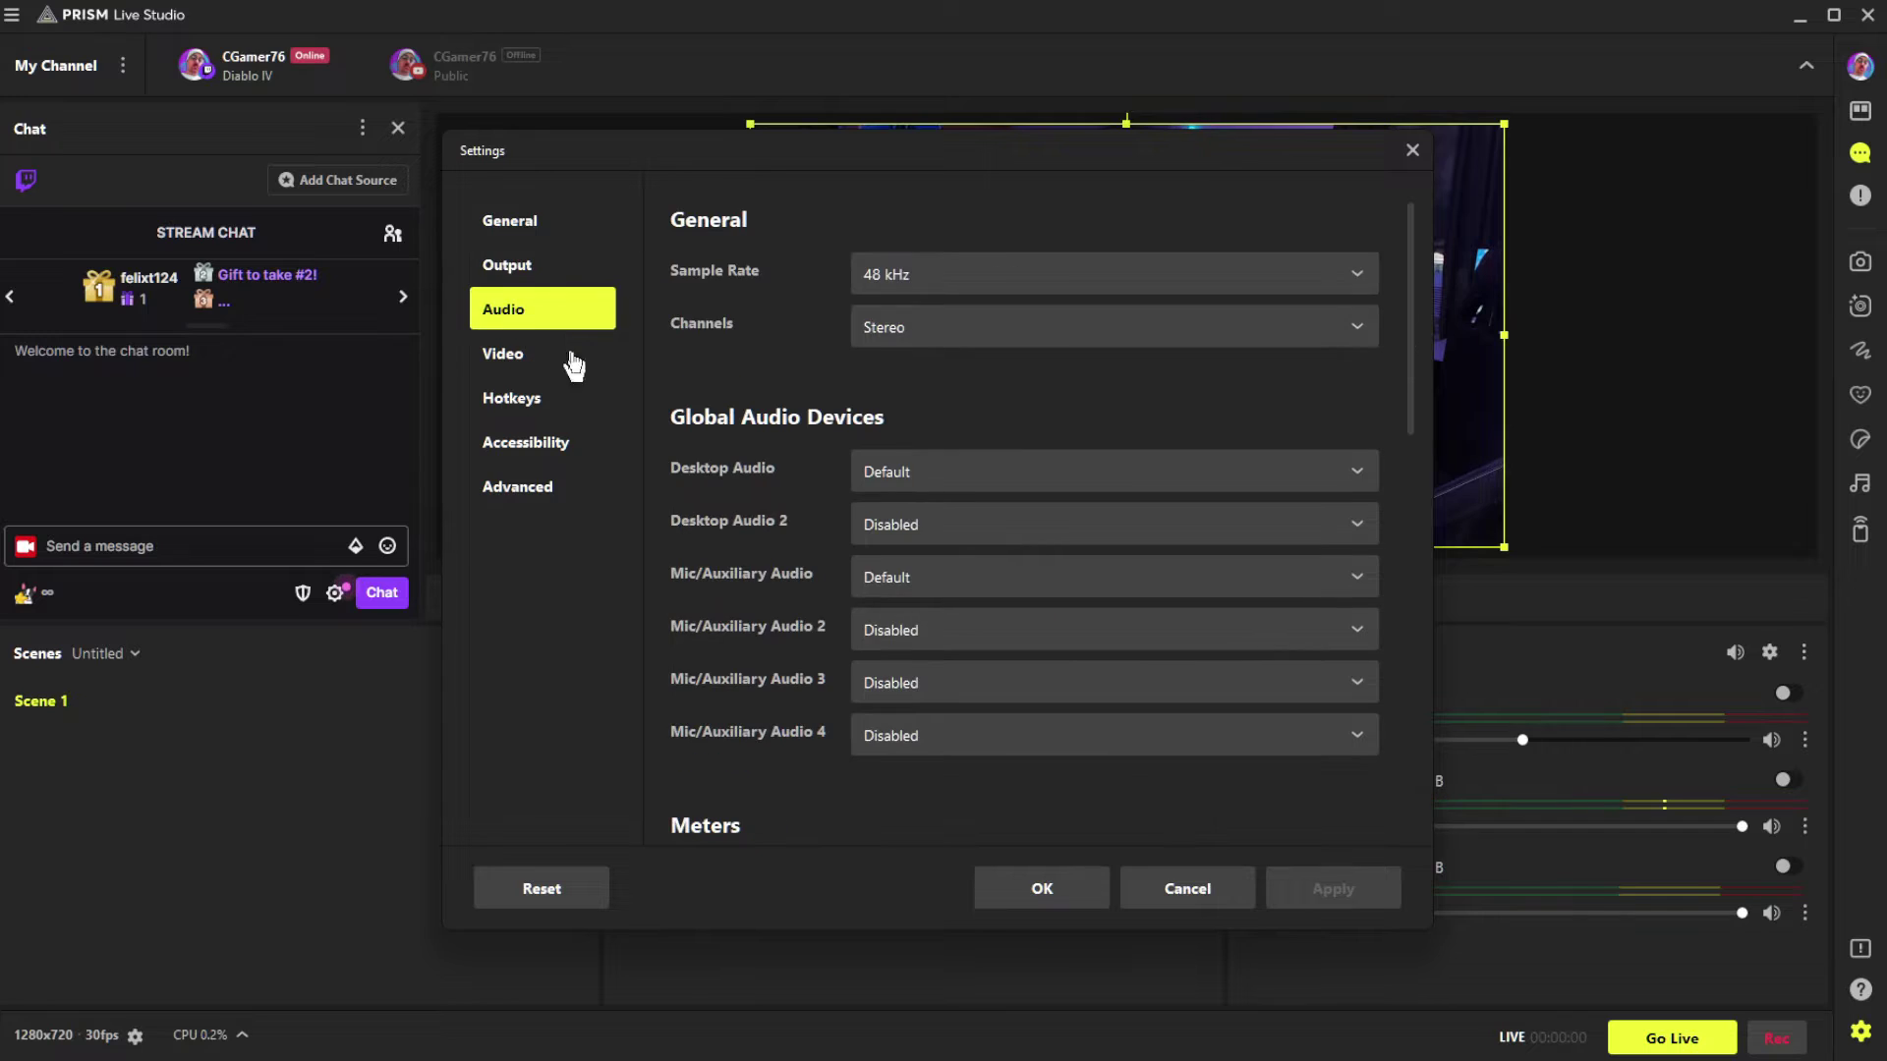
{"action": "left_click", "coordinate": [976, 481]}
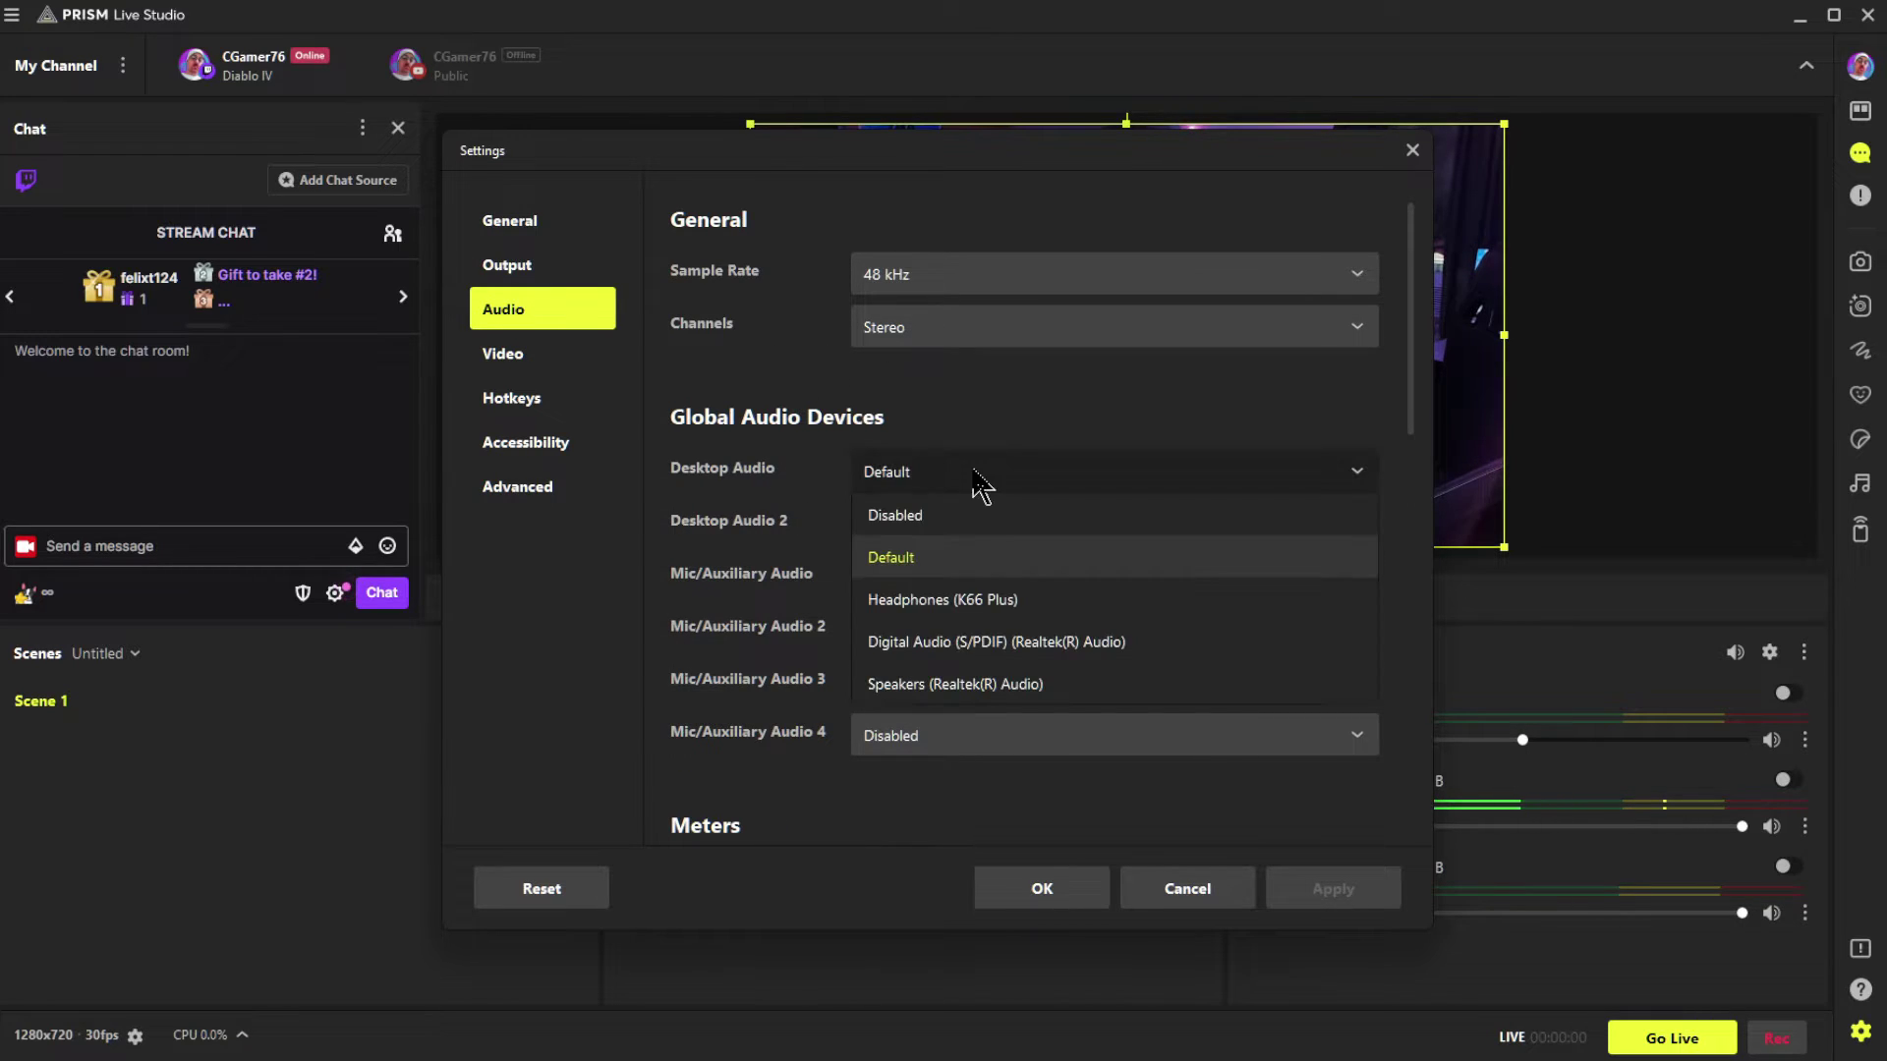
{"action": "left_click", "coordinate": [960, 682]}
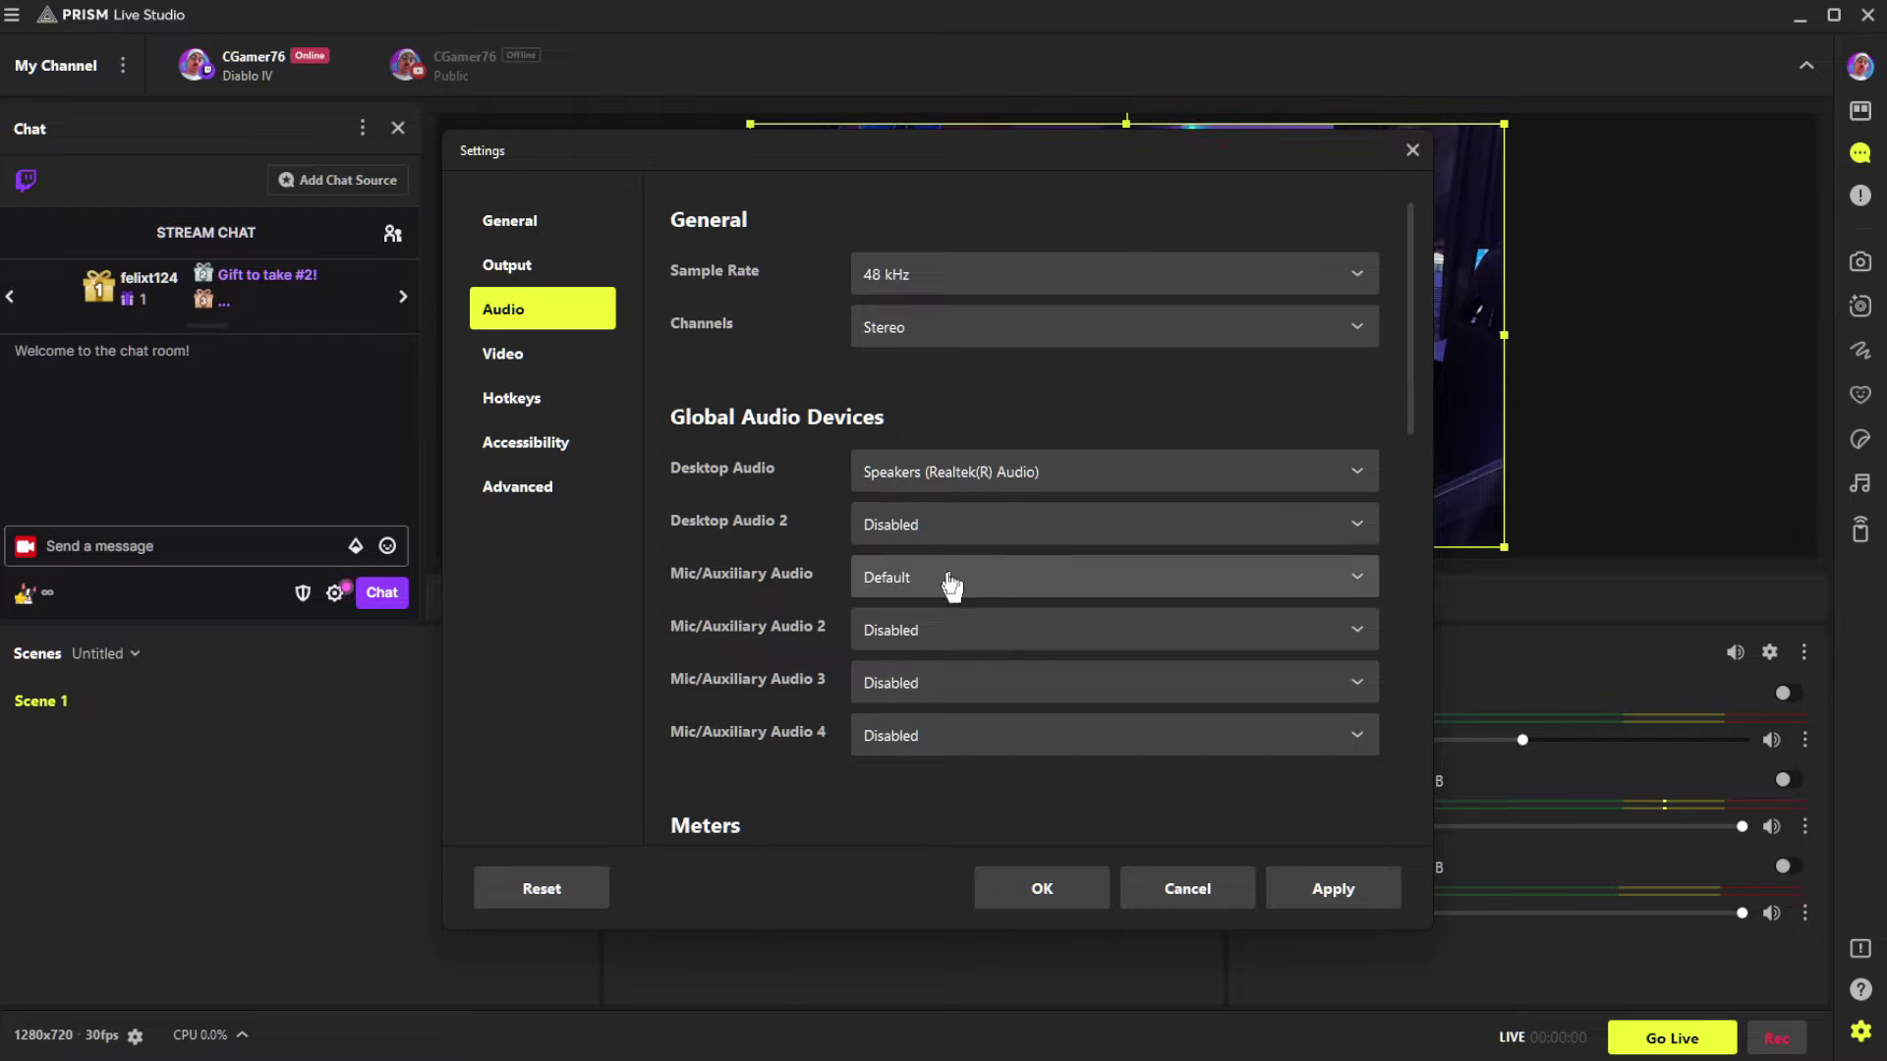
{"action": "left_click", "coordinate": [946, 586]}
{"action": "left_click", "coordinate": [944, 786]}
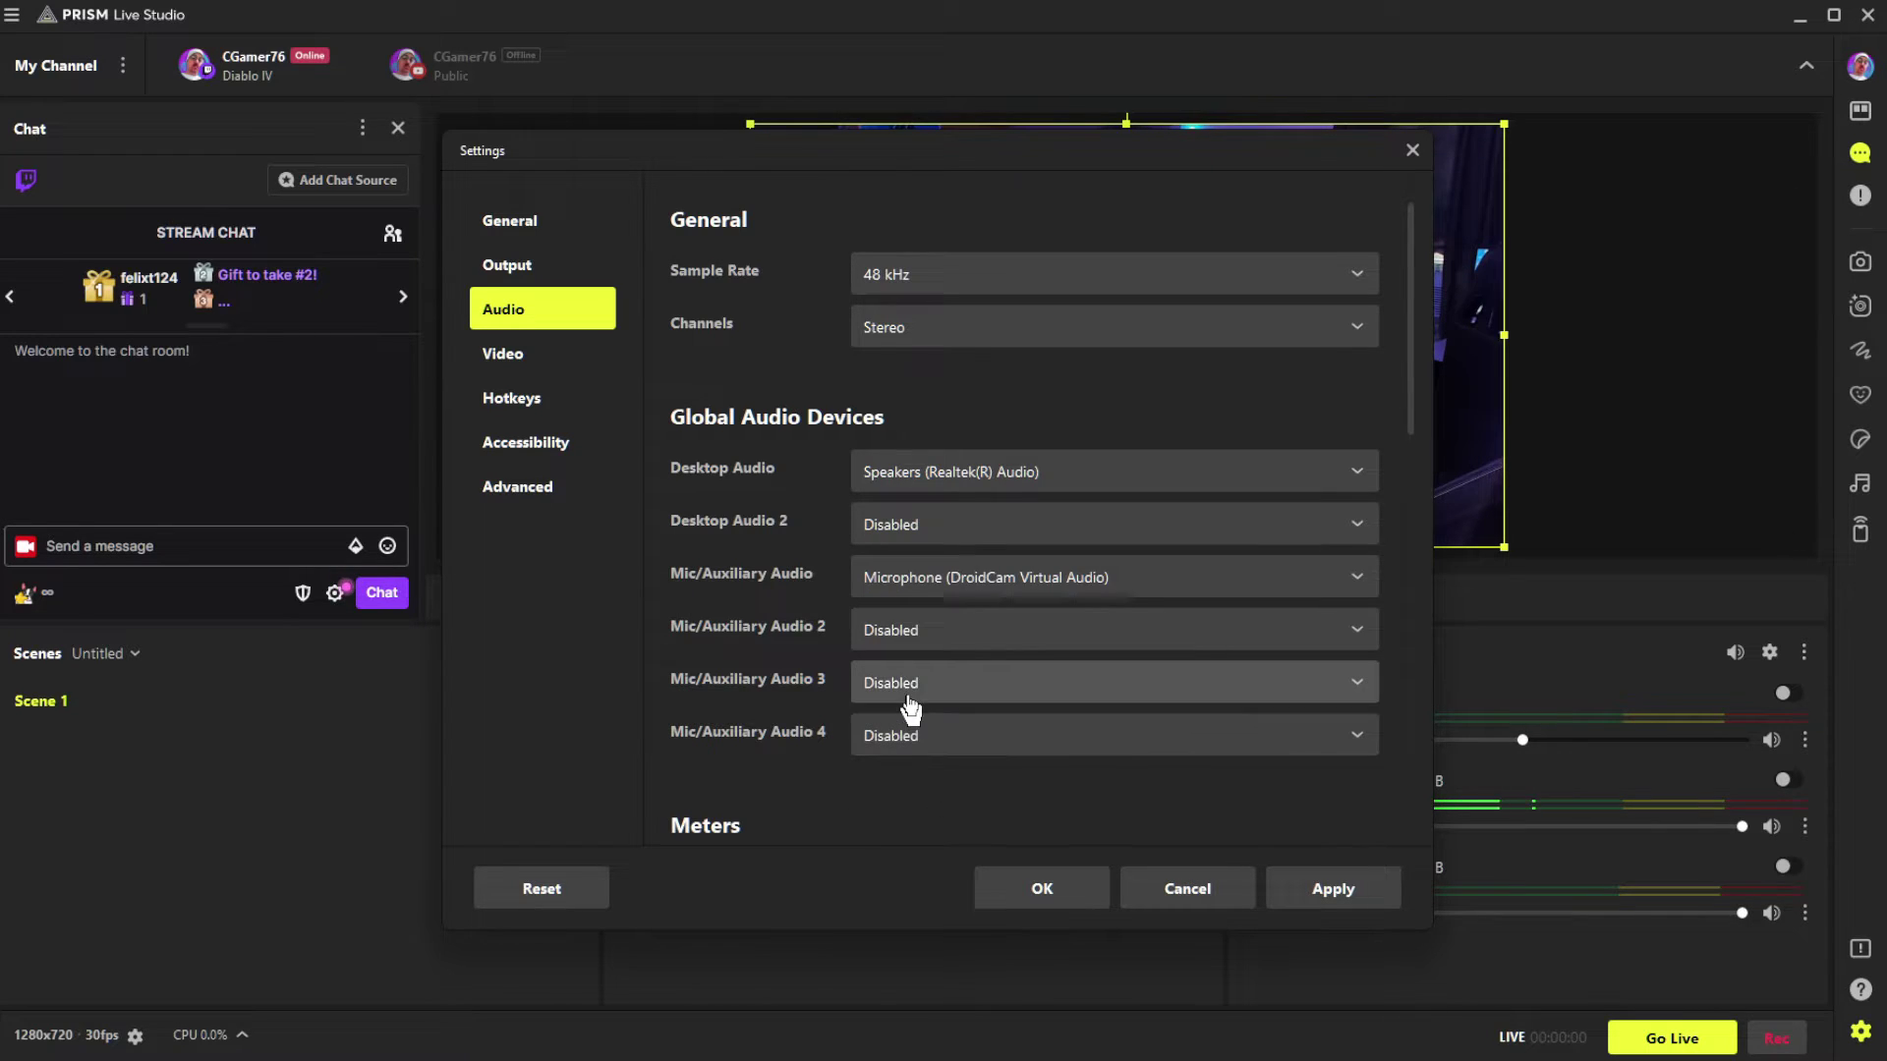
{"action": "left_click", "coordinate": [929, 587]}
{"action": "left_click", "coordinate": [973, 703]}
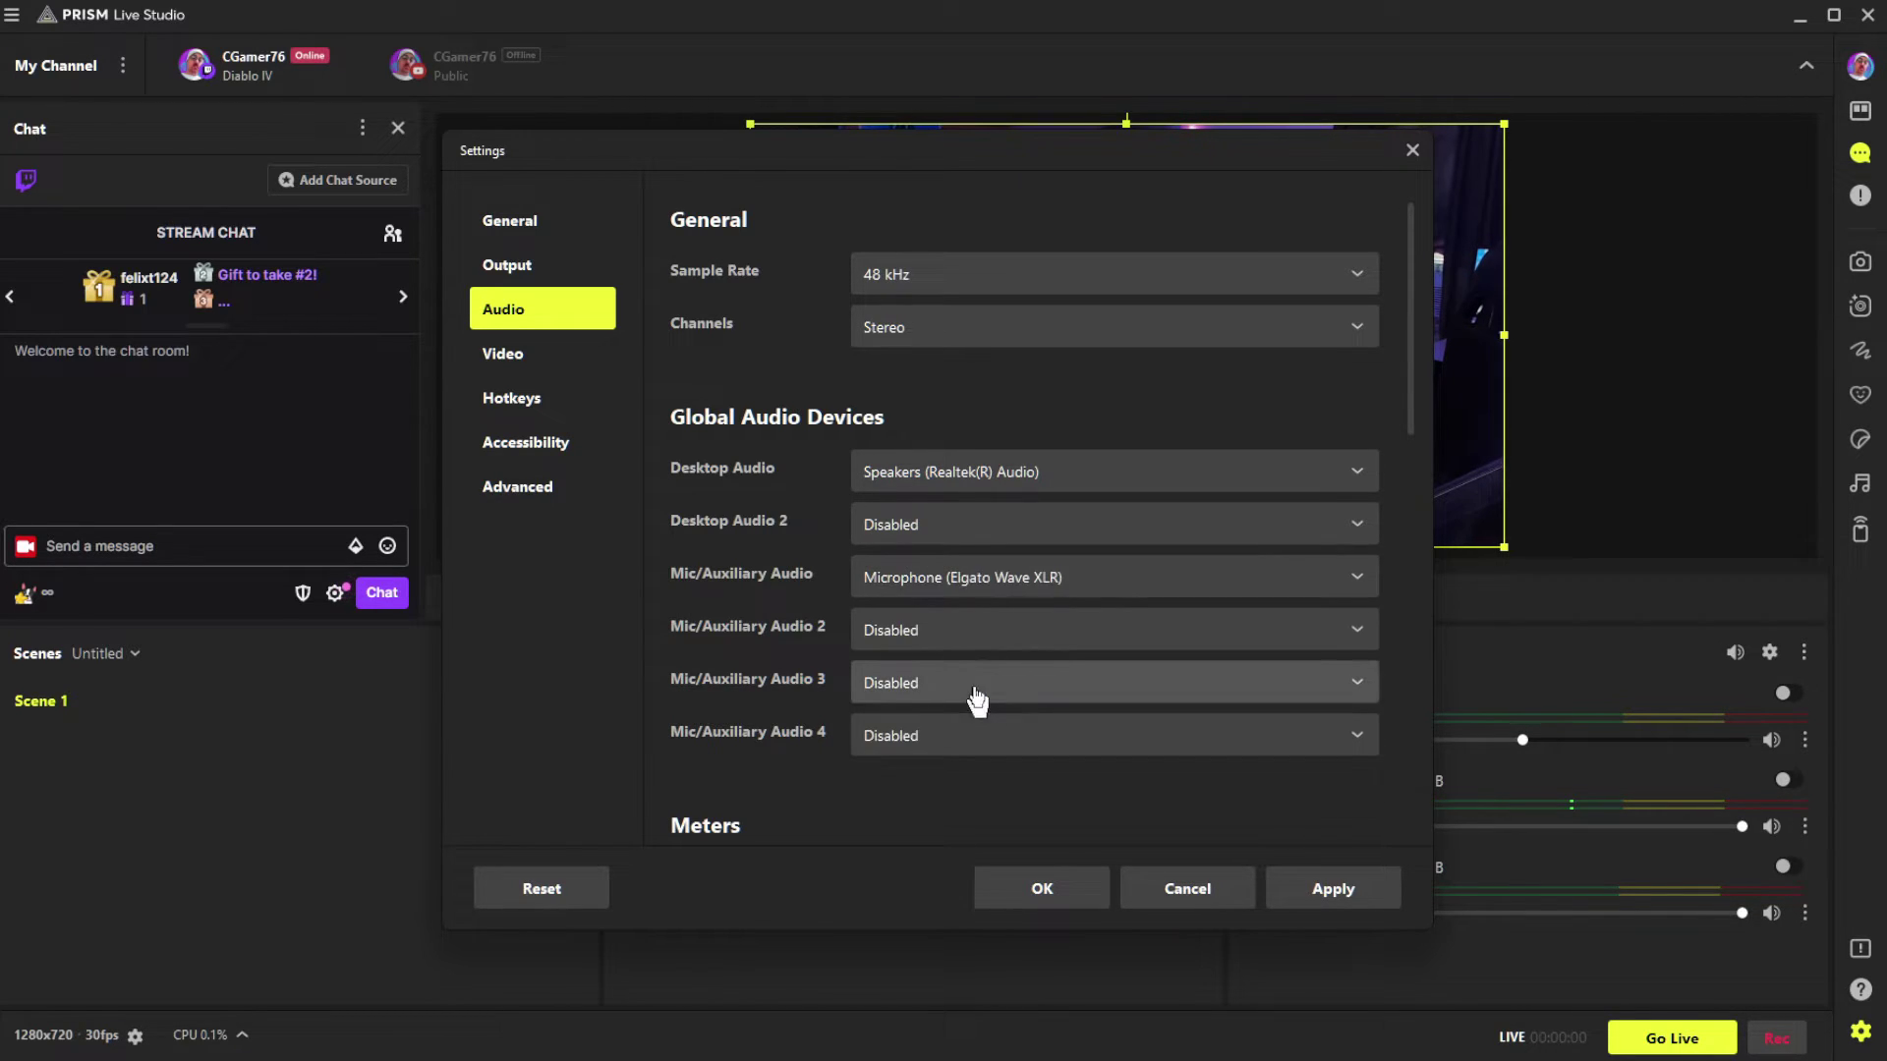
Set the output resolution to 1920x1080 and the frame rate to 60 FPS, and apply the settings
{"action": "left_click", "coordinate": [521, 356]}
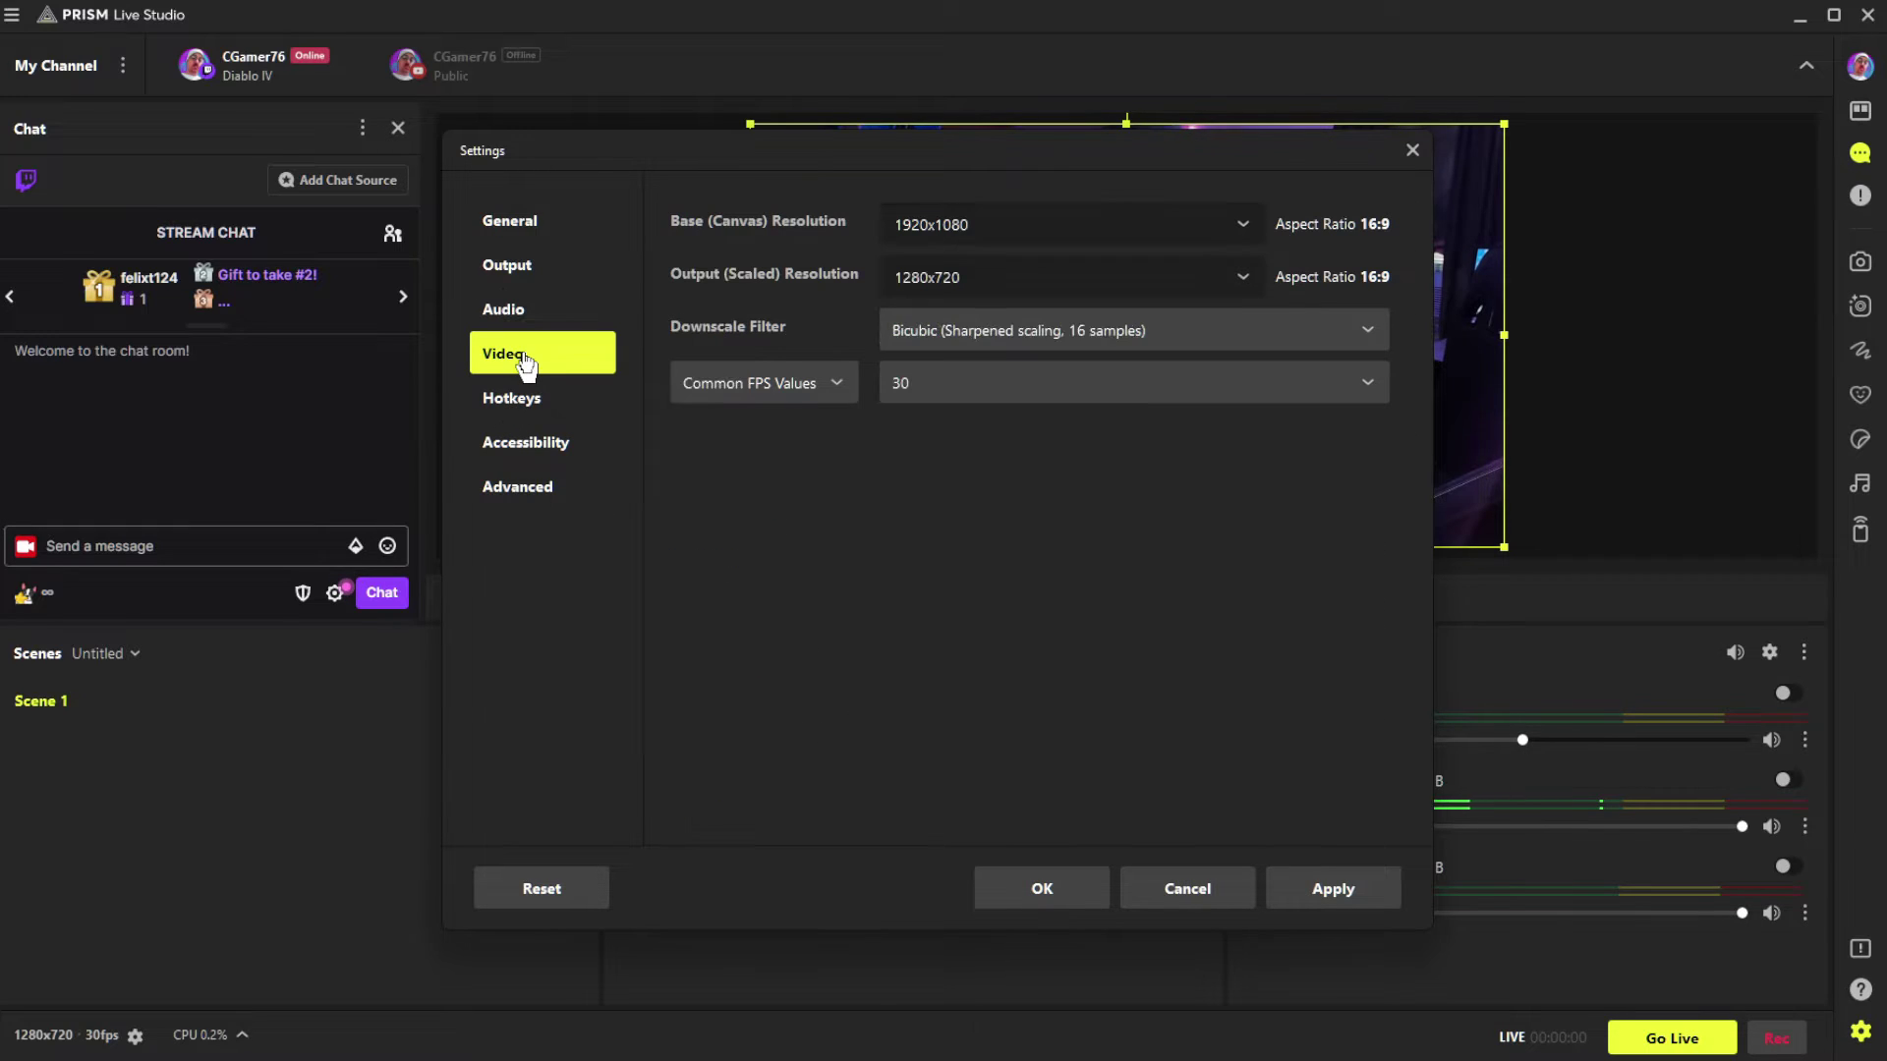
{"action": "left_click", "coordinate": [1244, 285]}
{"action": "left_click", "coordinate": [957, 324]}
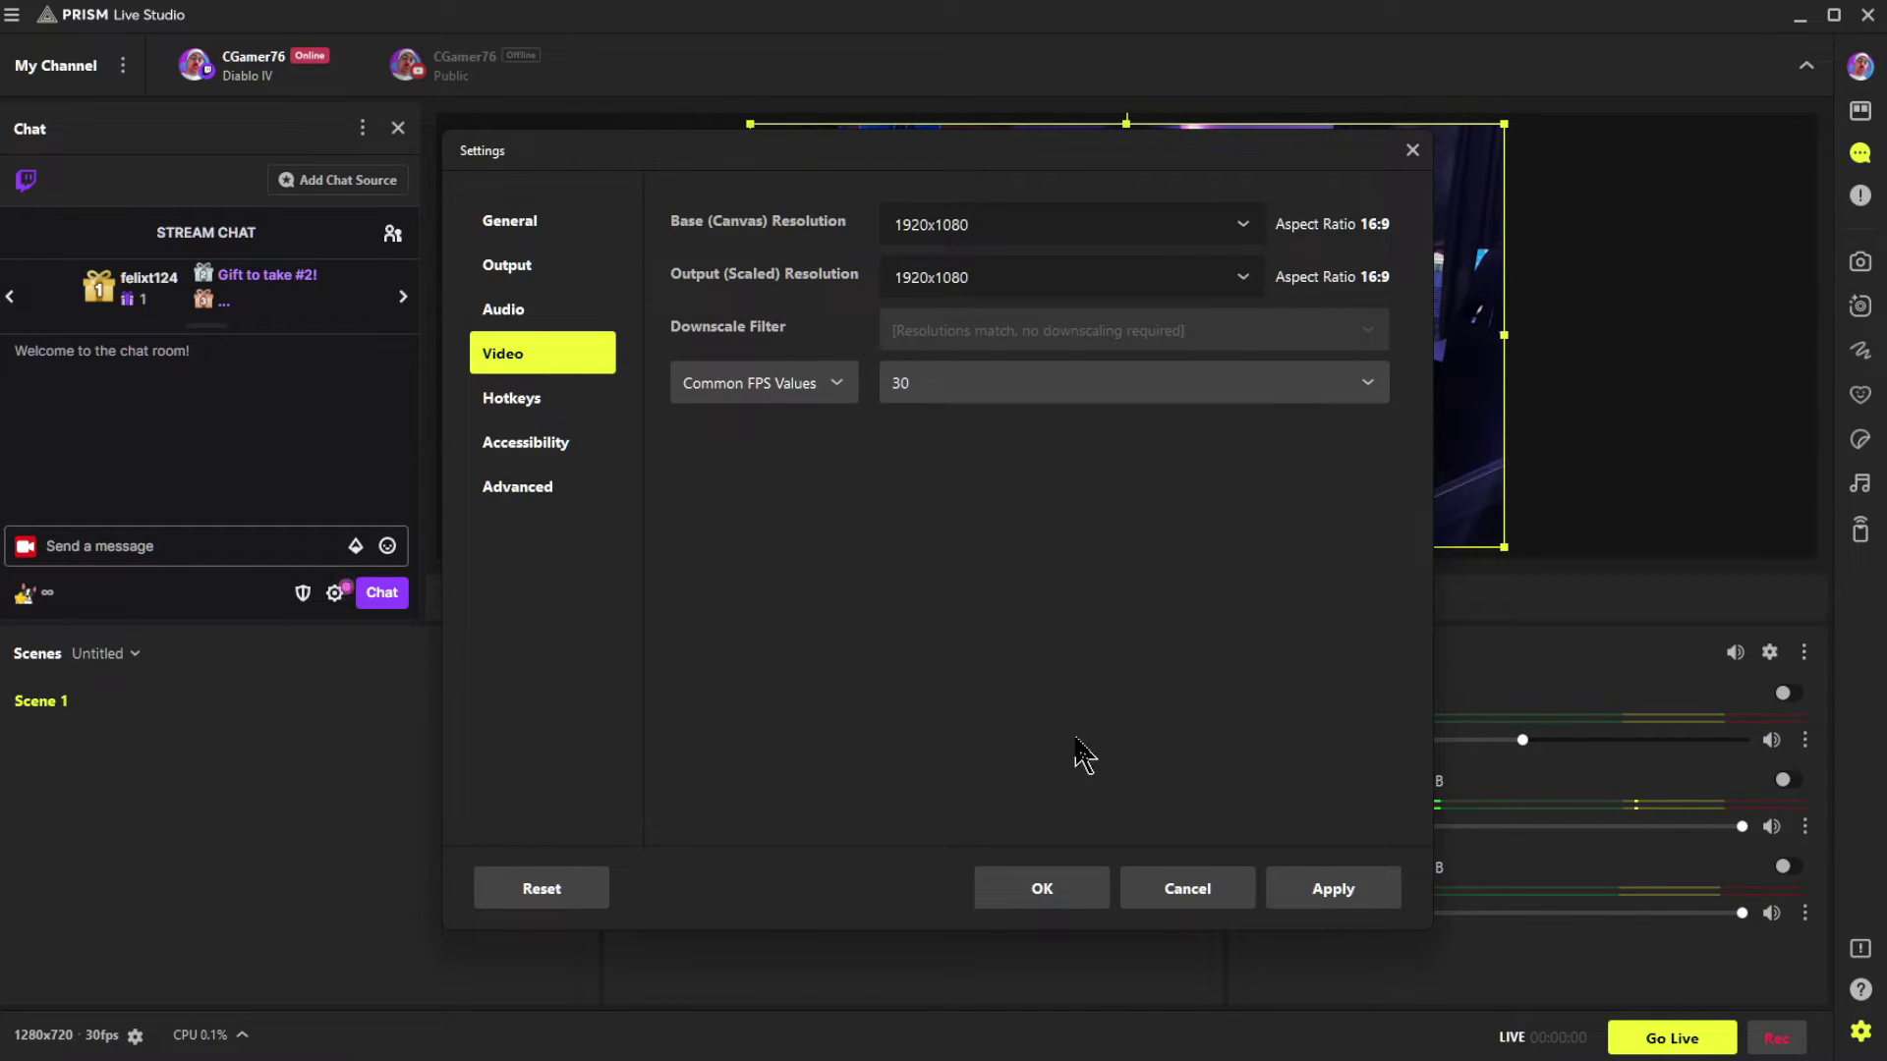
{"action": "left_click", "coordinate": [1367, 384]}
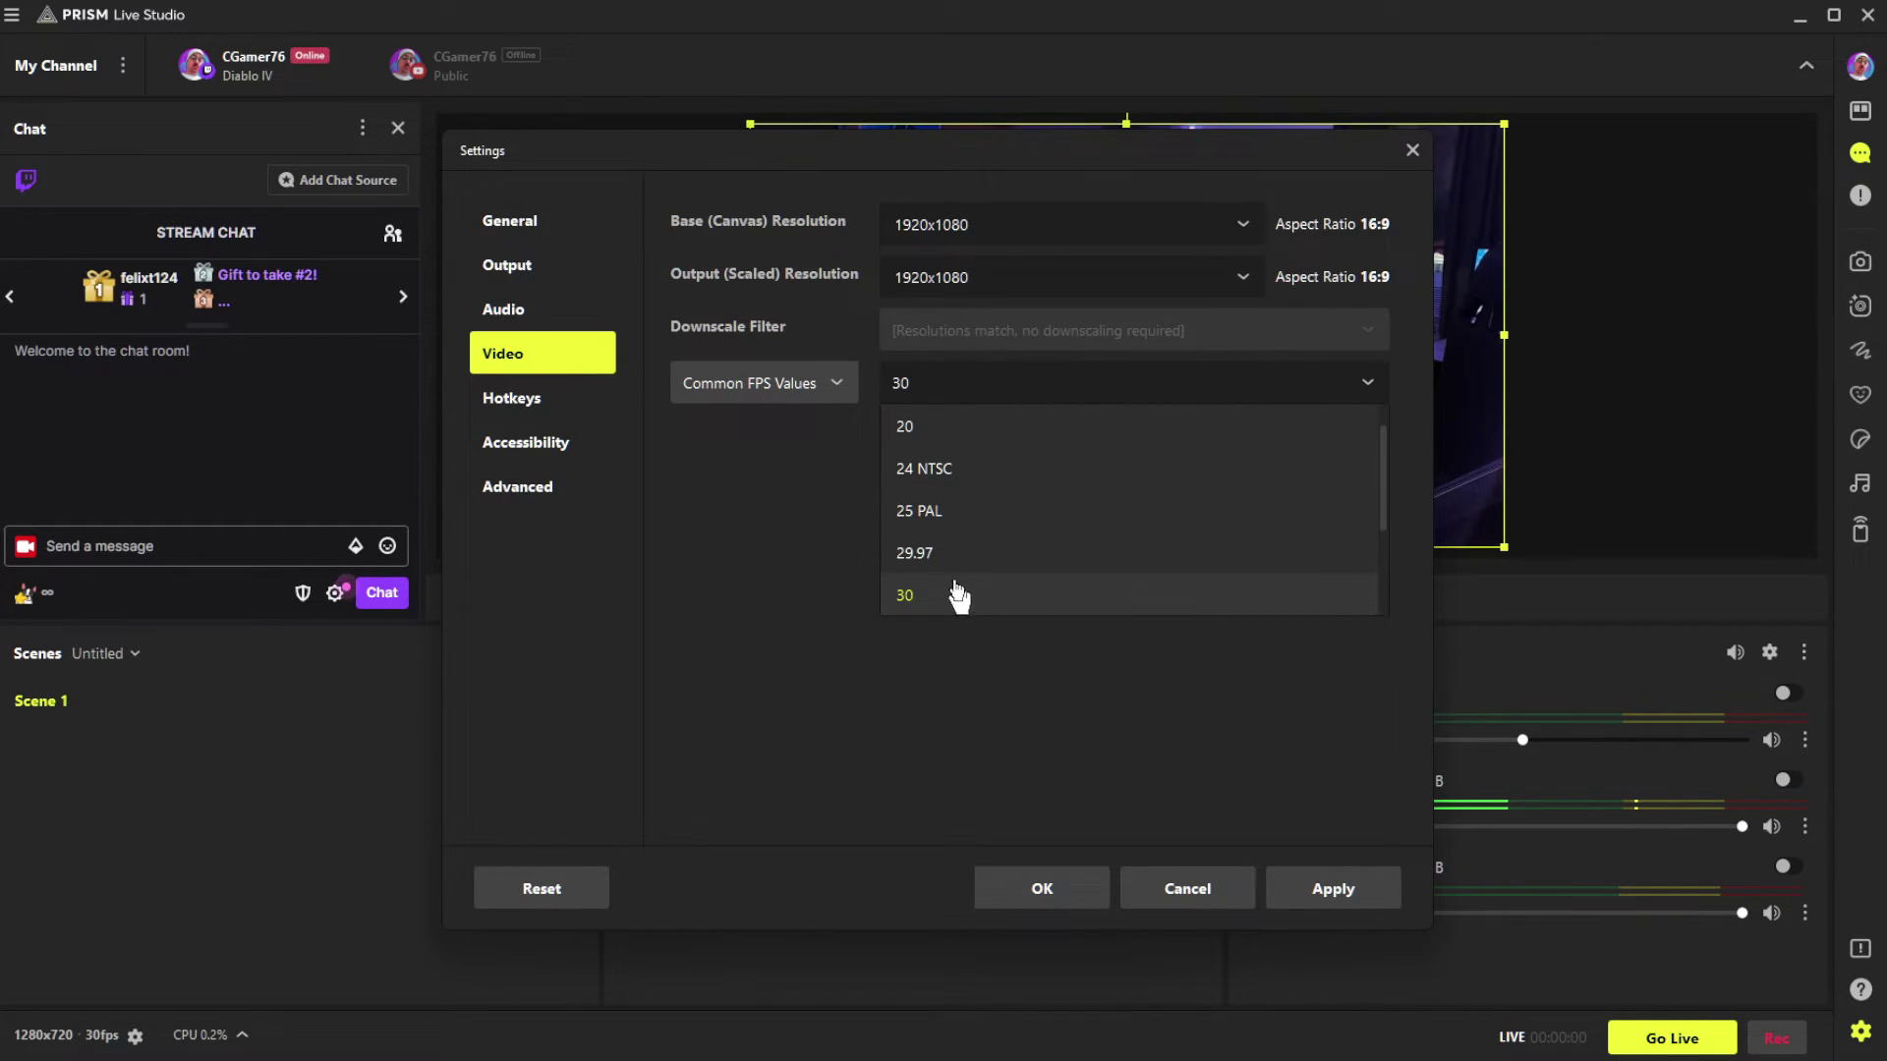
{"action": "scroll", "coordinate": [934, 550], "scroll_direction": "down", "scroll_amount": 2}
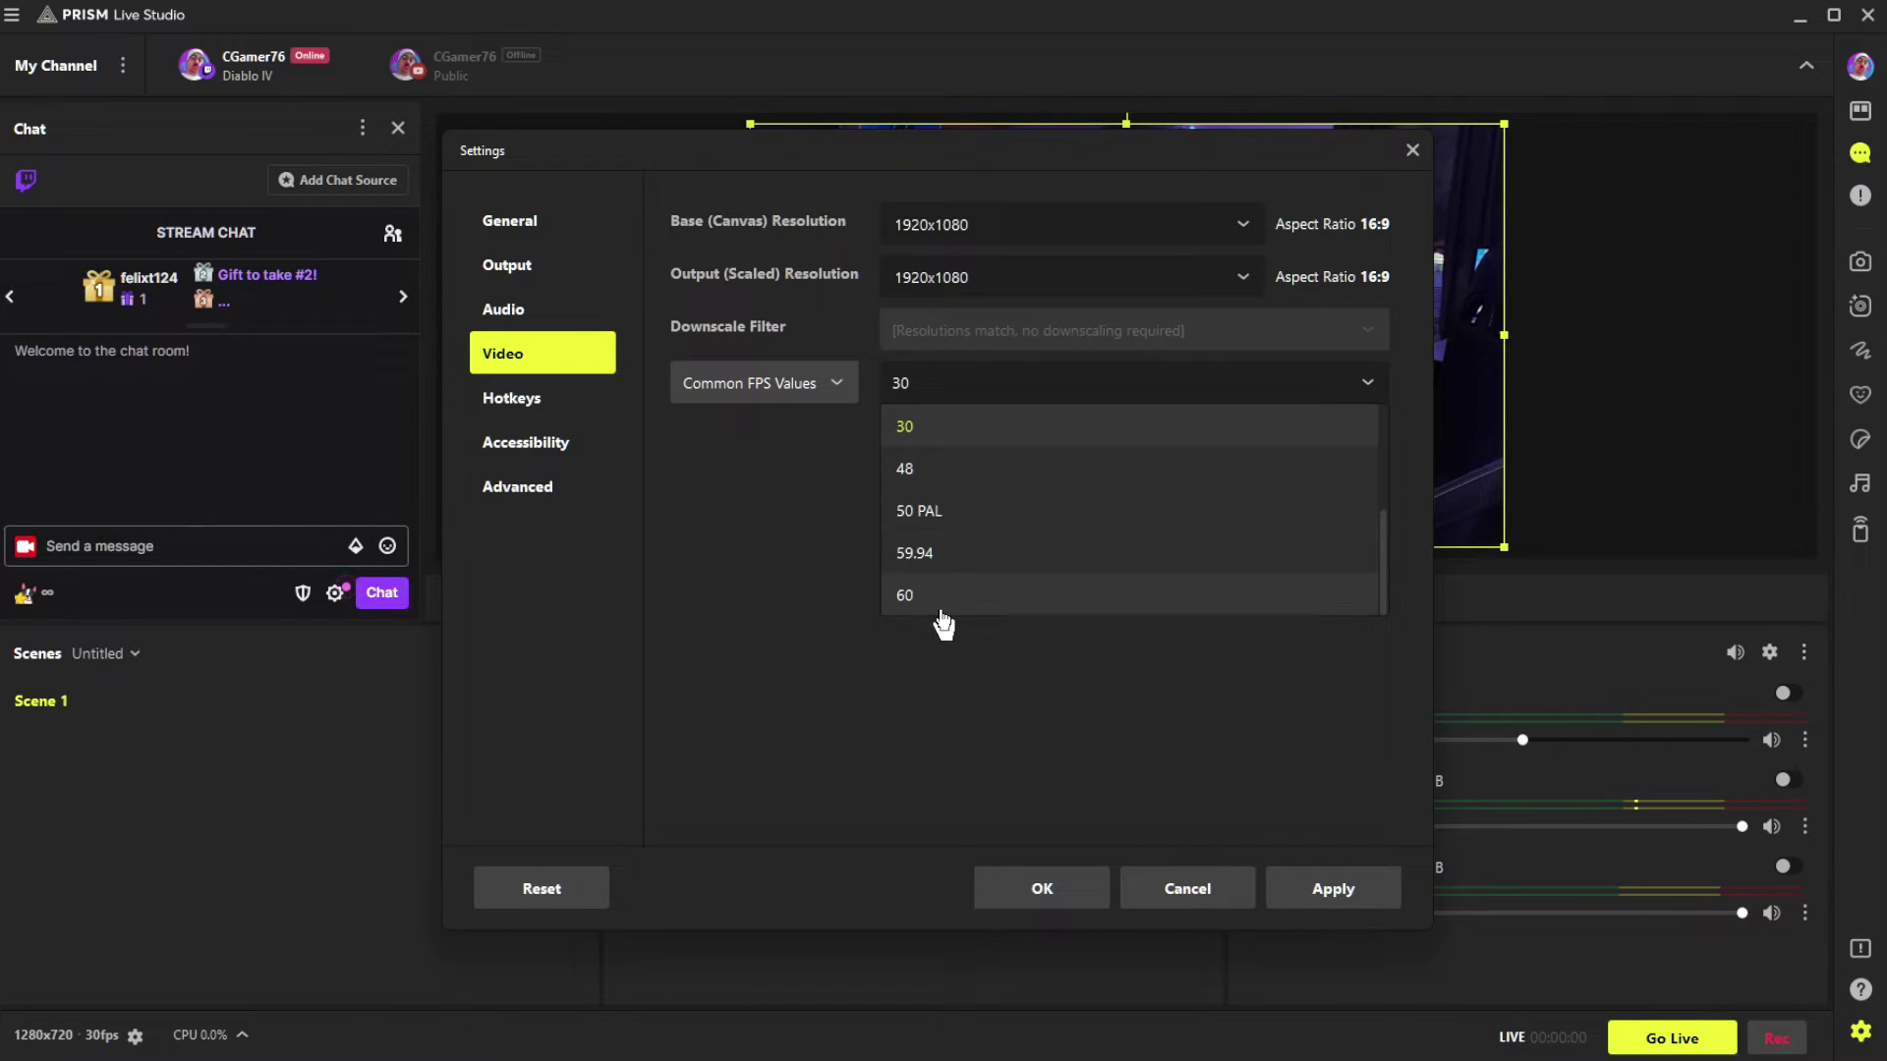
{"action": "left_click", "coordinate": [905, 595]}
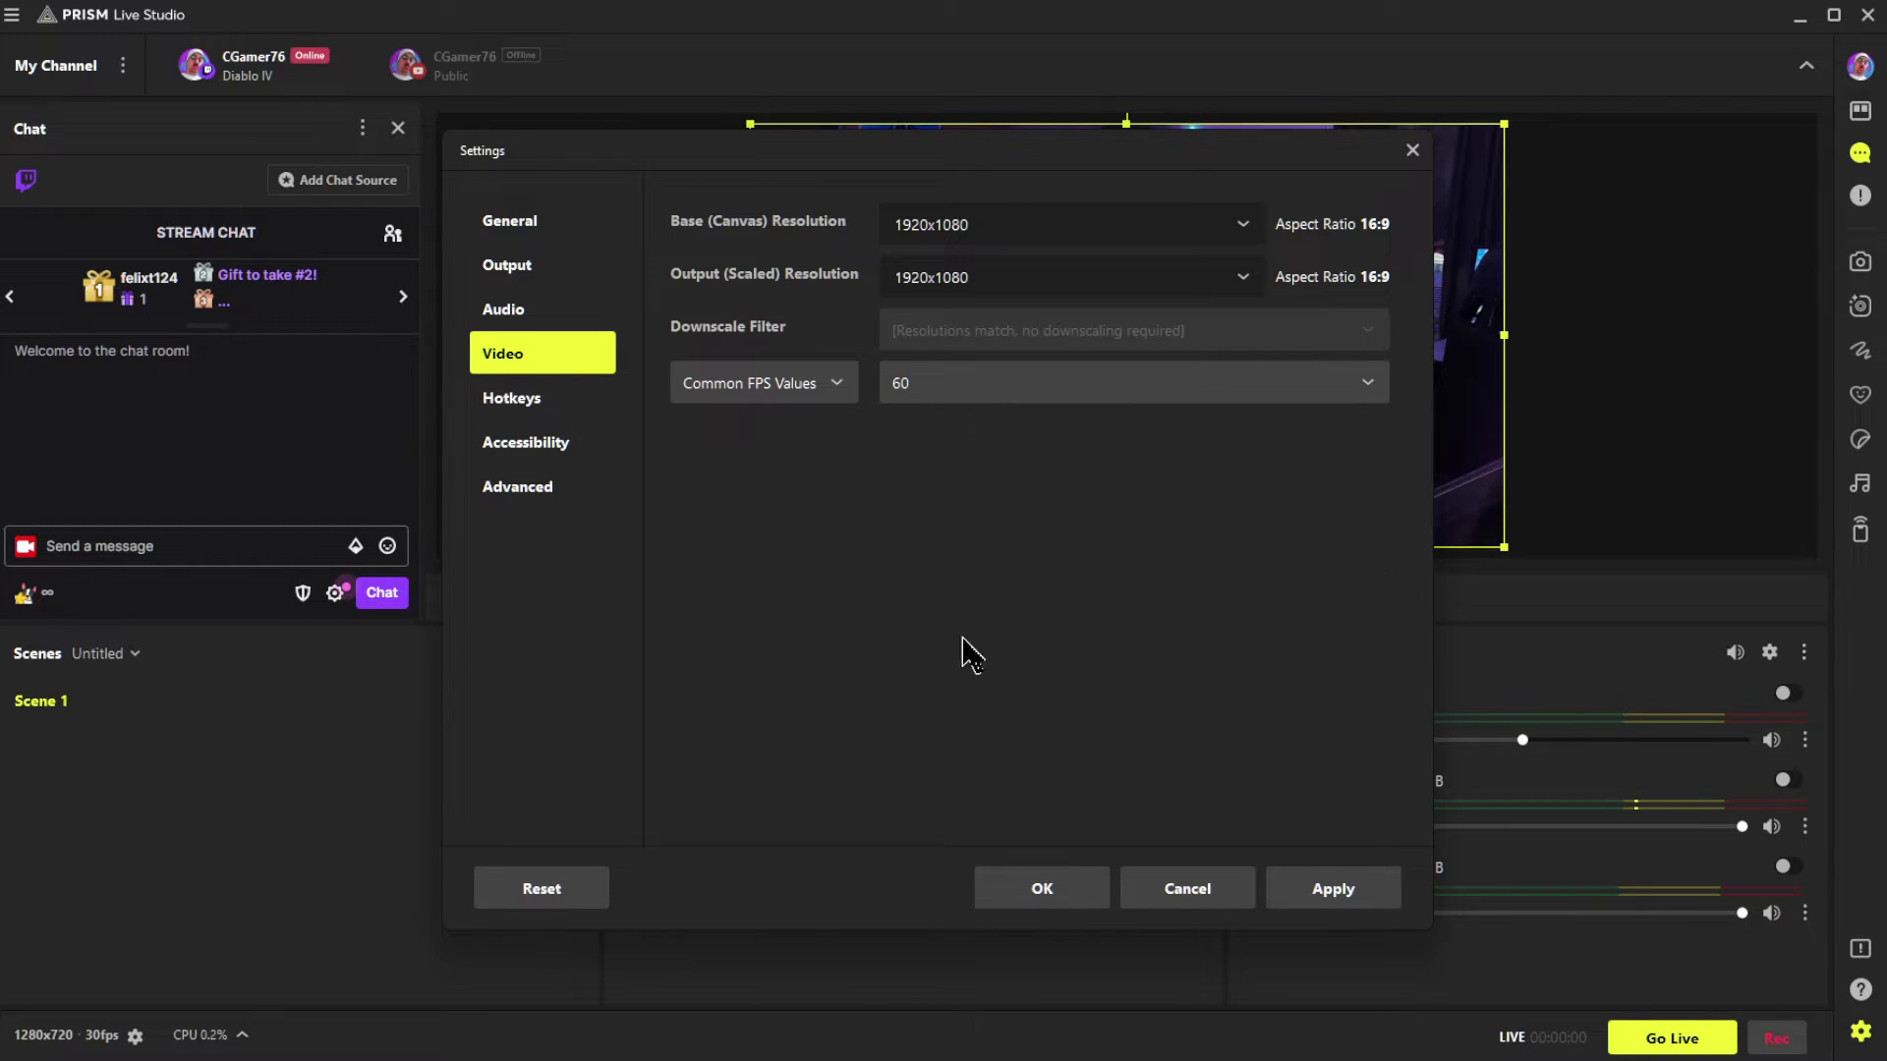
{"action": "left_click", "coordinate": [1332, 890]}
{"action": "left_click", "coordinate": [1043, 890]}
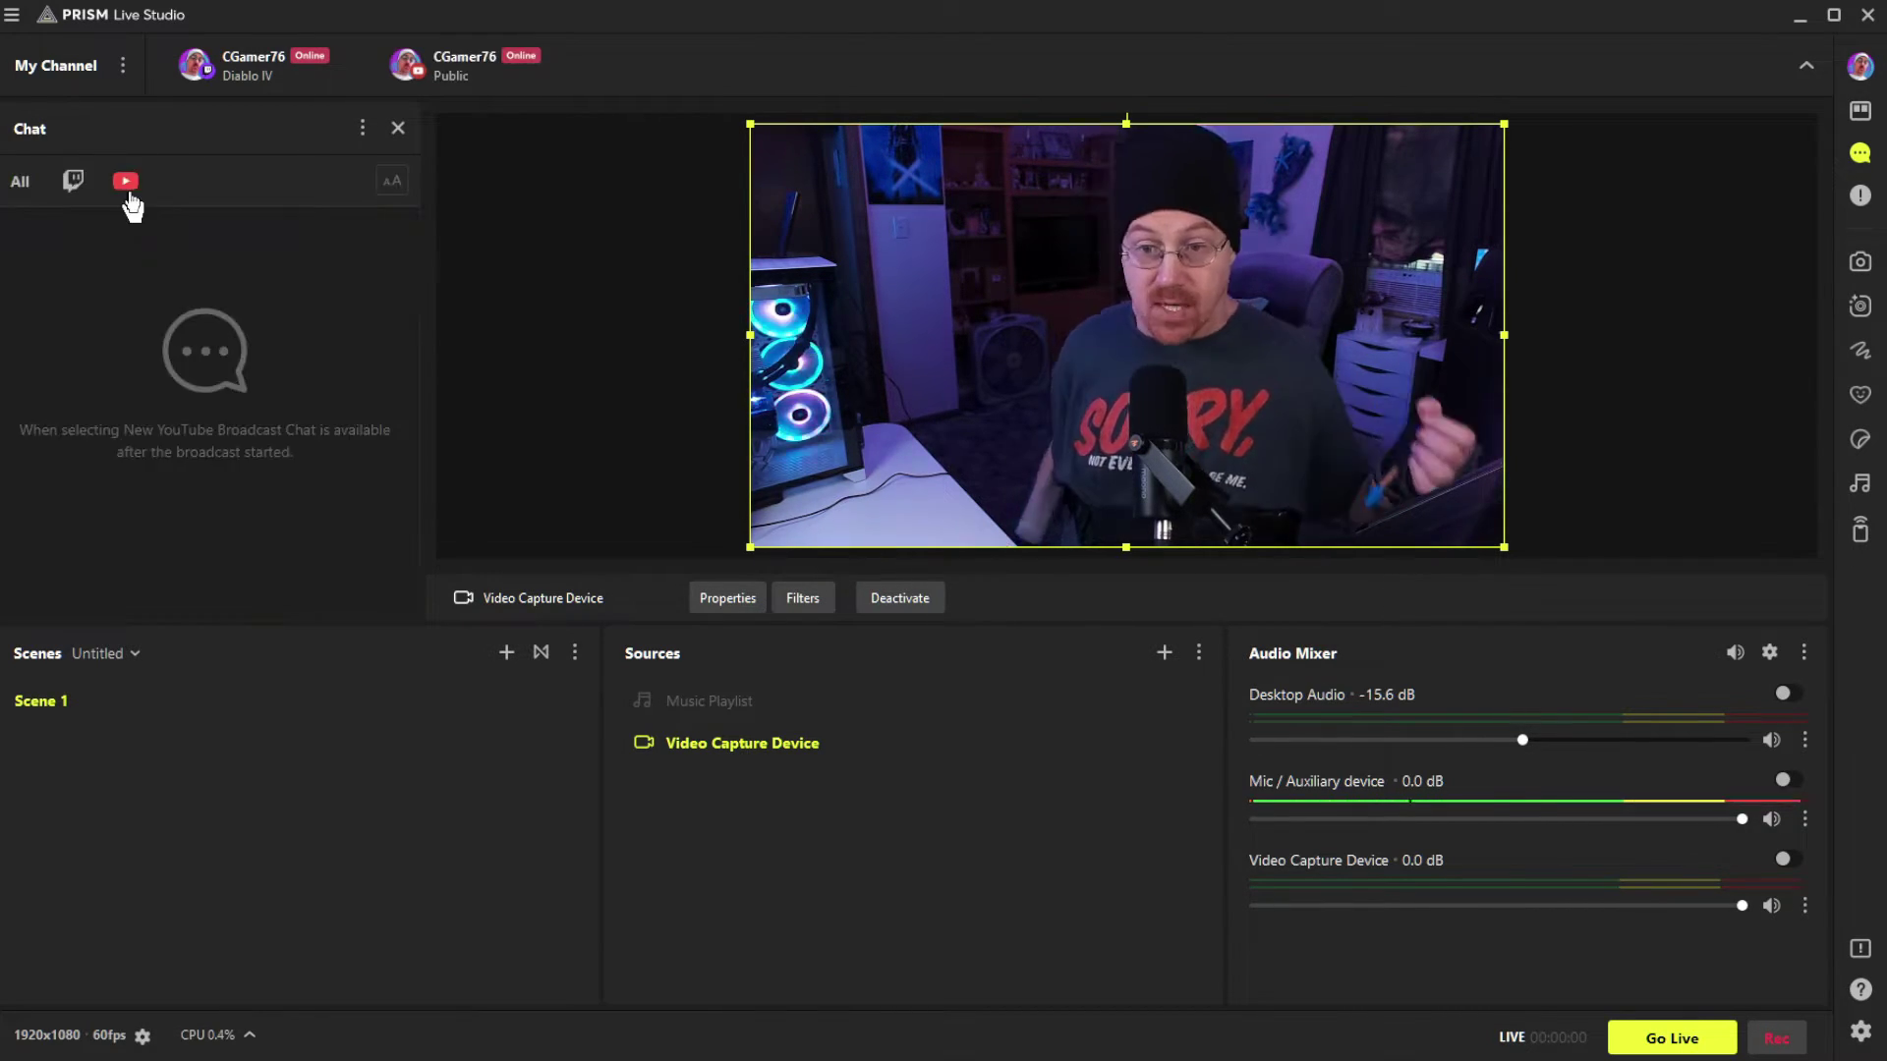
View the Twitch chat, the YouTube chat and the combined chat of all channels
{"action": "left_click", "coordinate": [75, 183]}
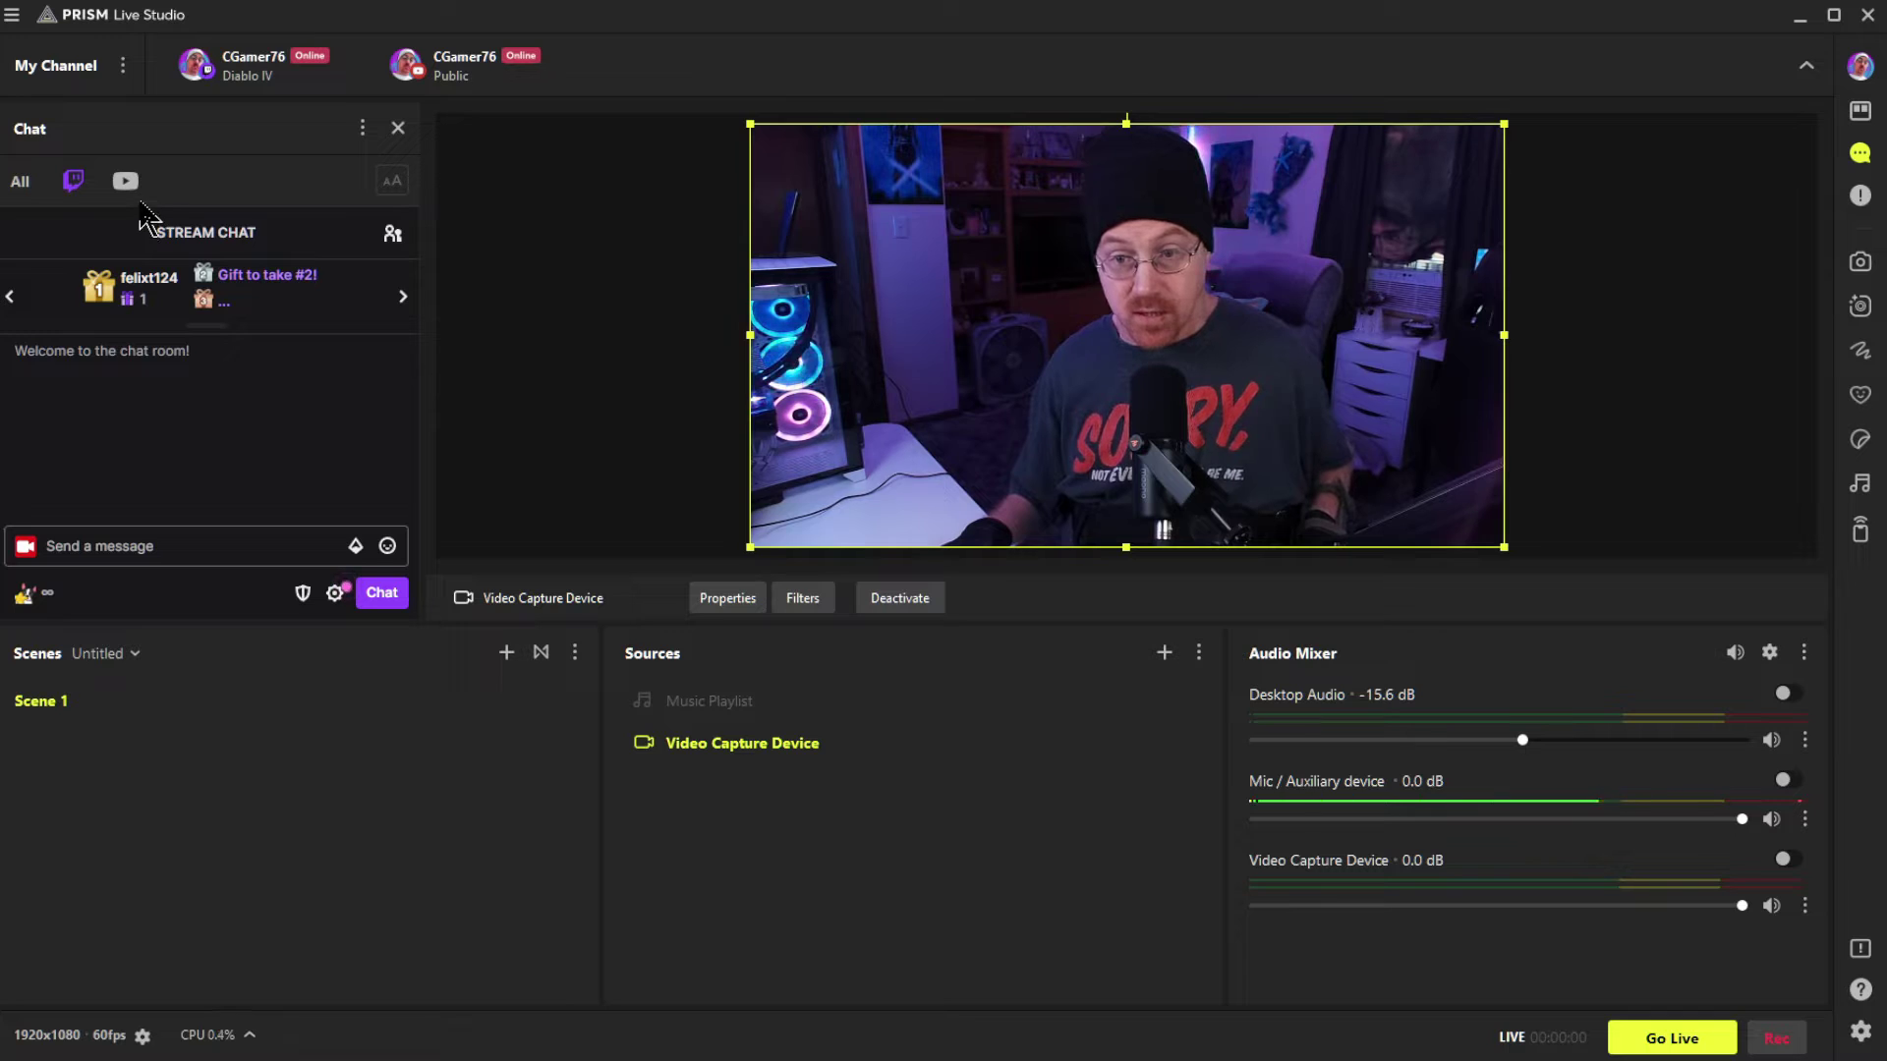
{"action": "left_click", "coordinate": [126, 180]}
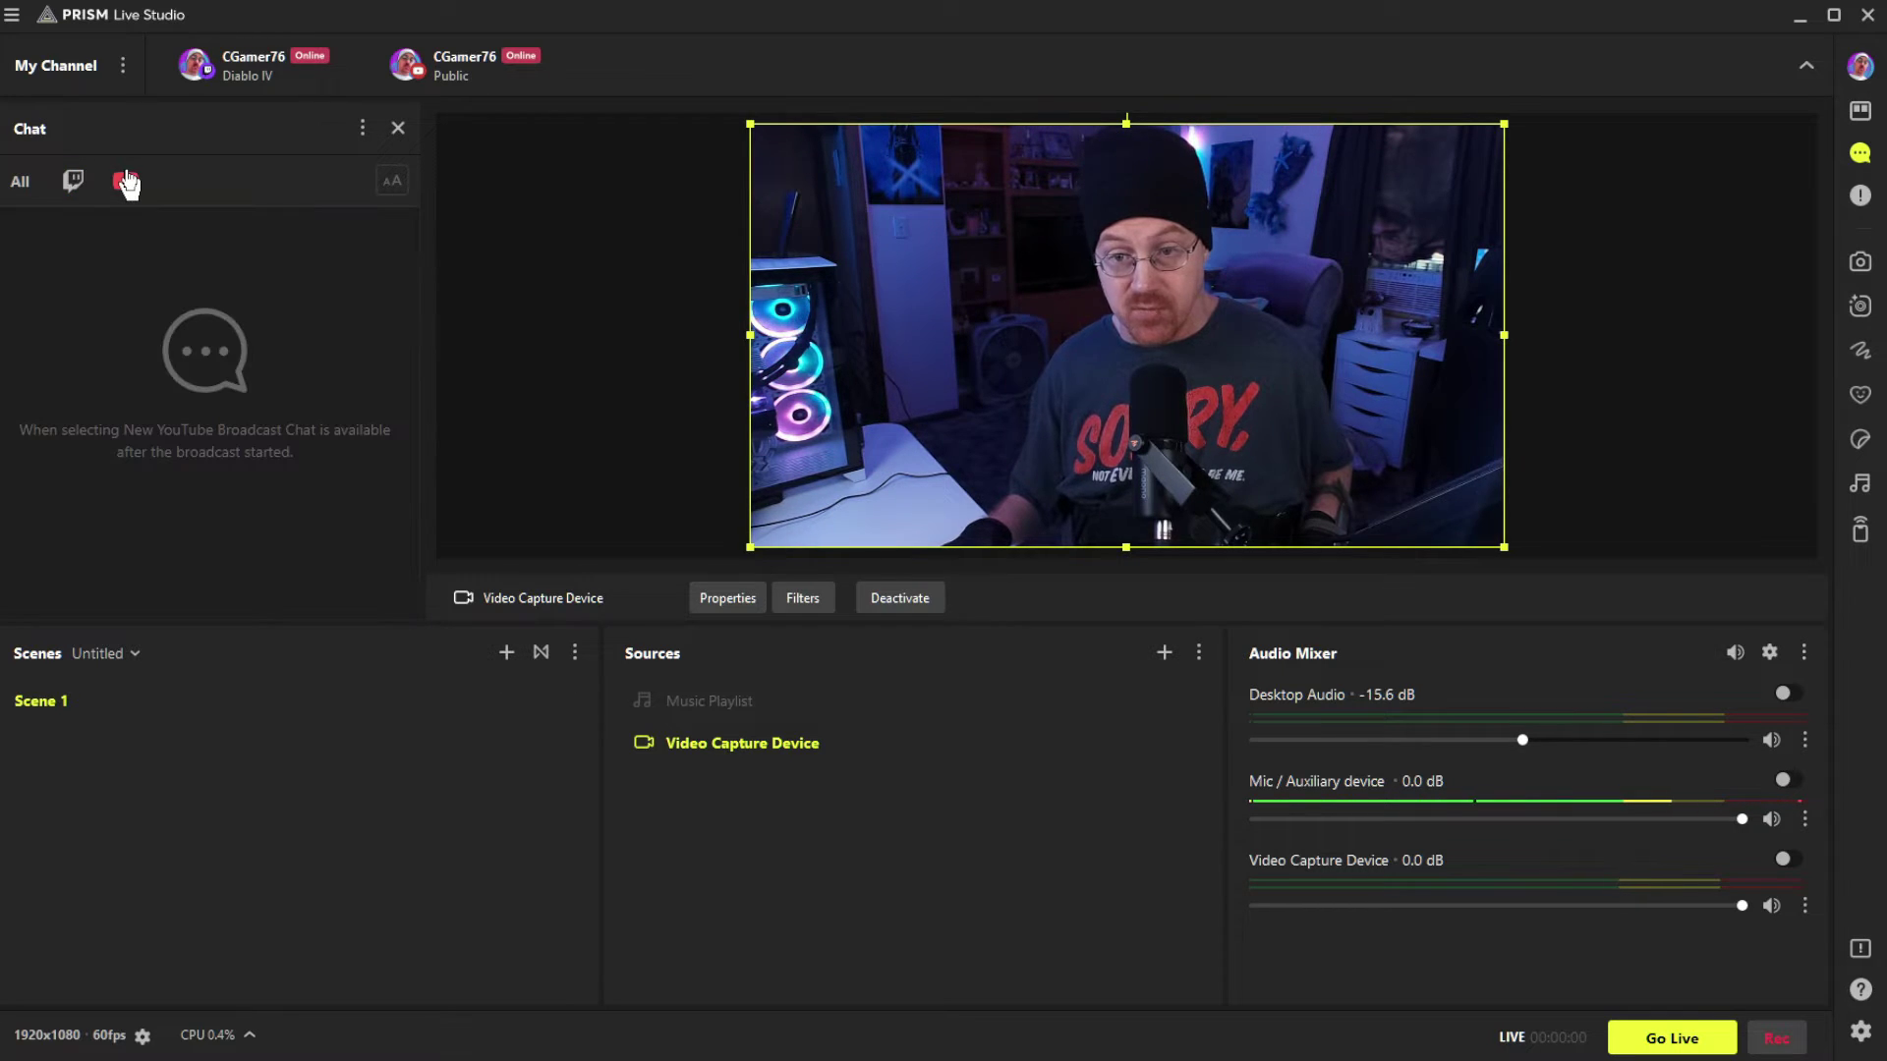
{"action": "left_click", "coordinate": [36, 189]}
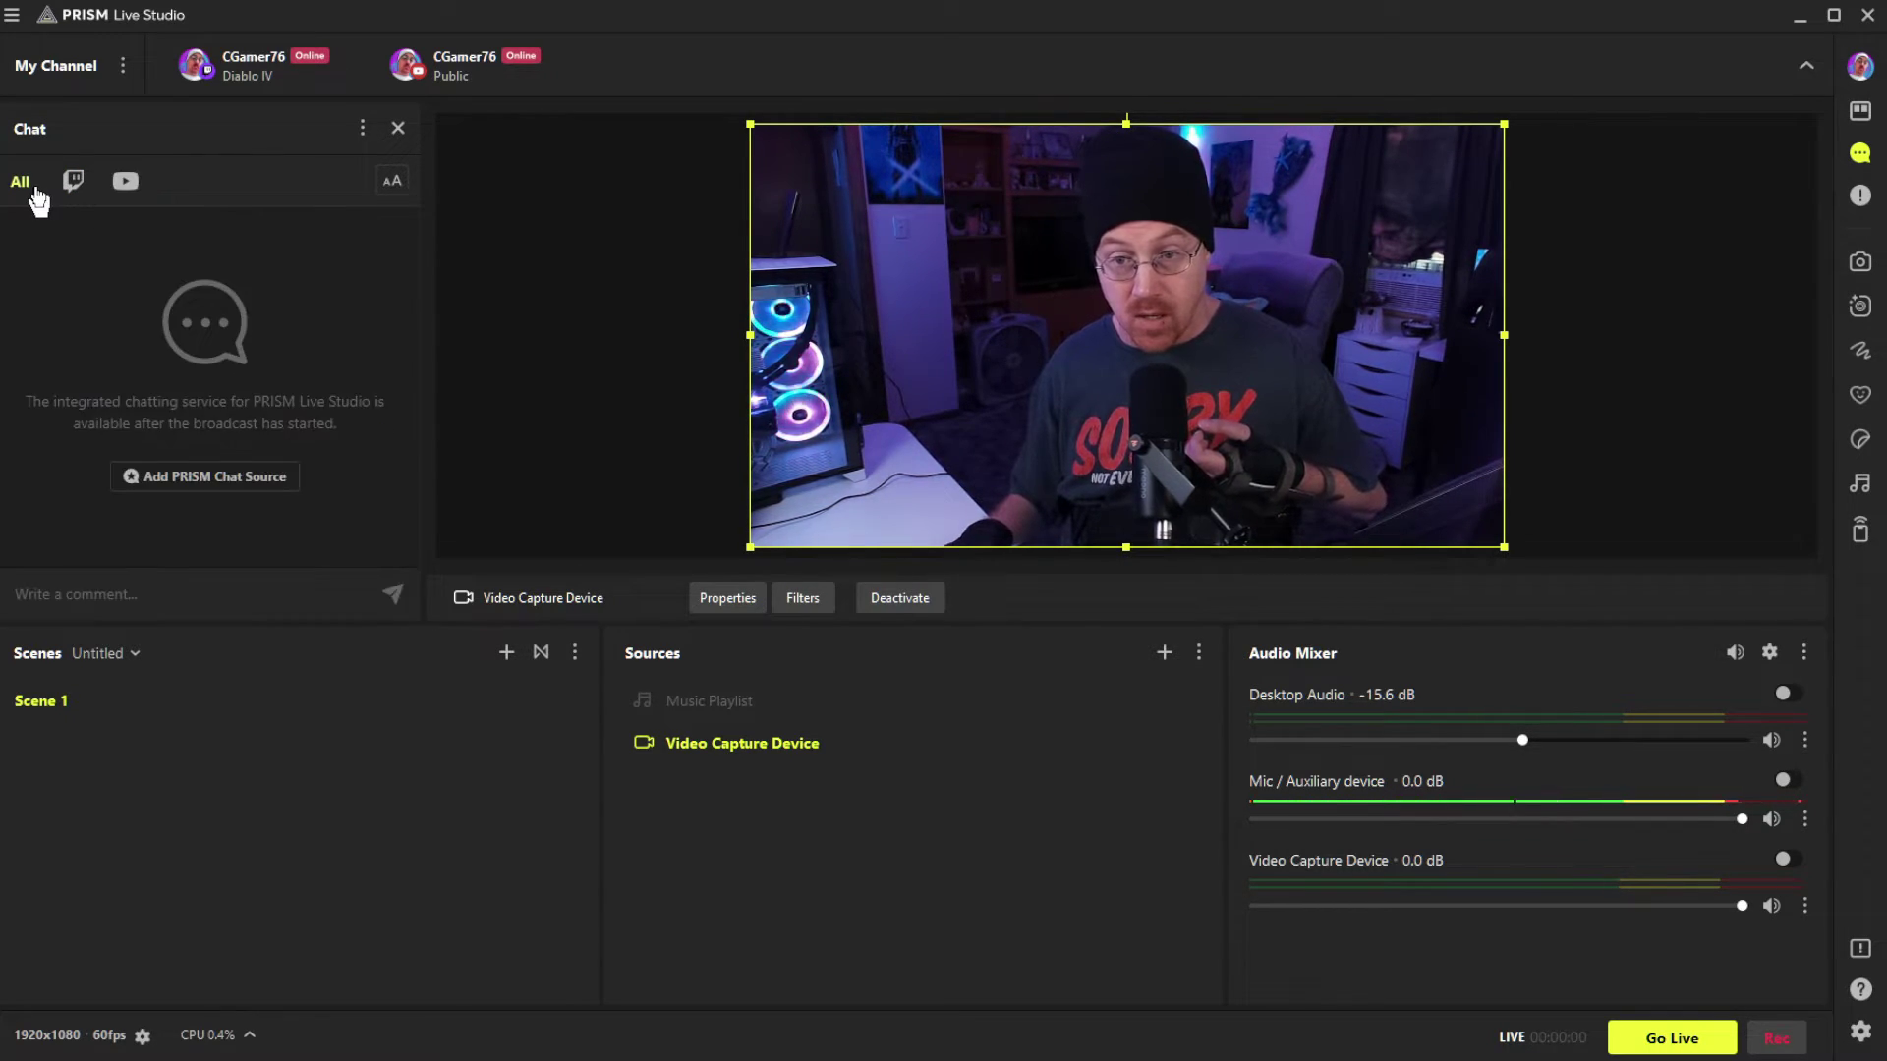
Add a new PRISM Chat source with the Style 3 theme and move it about 120 px from the canvas's left edge, 140 px from its top
{"action": "left_click", "coordinate": [212, 477]}
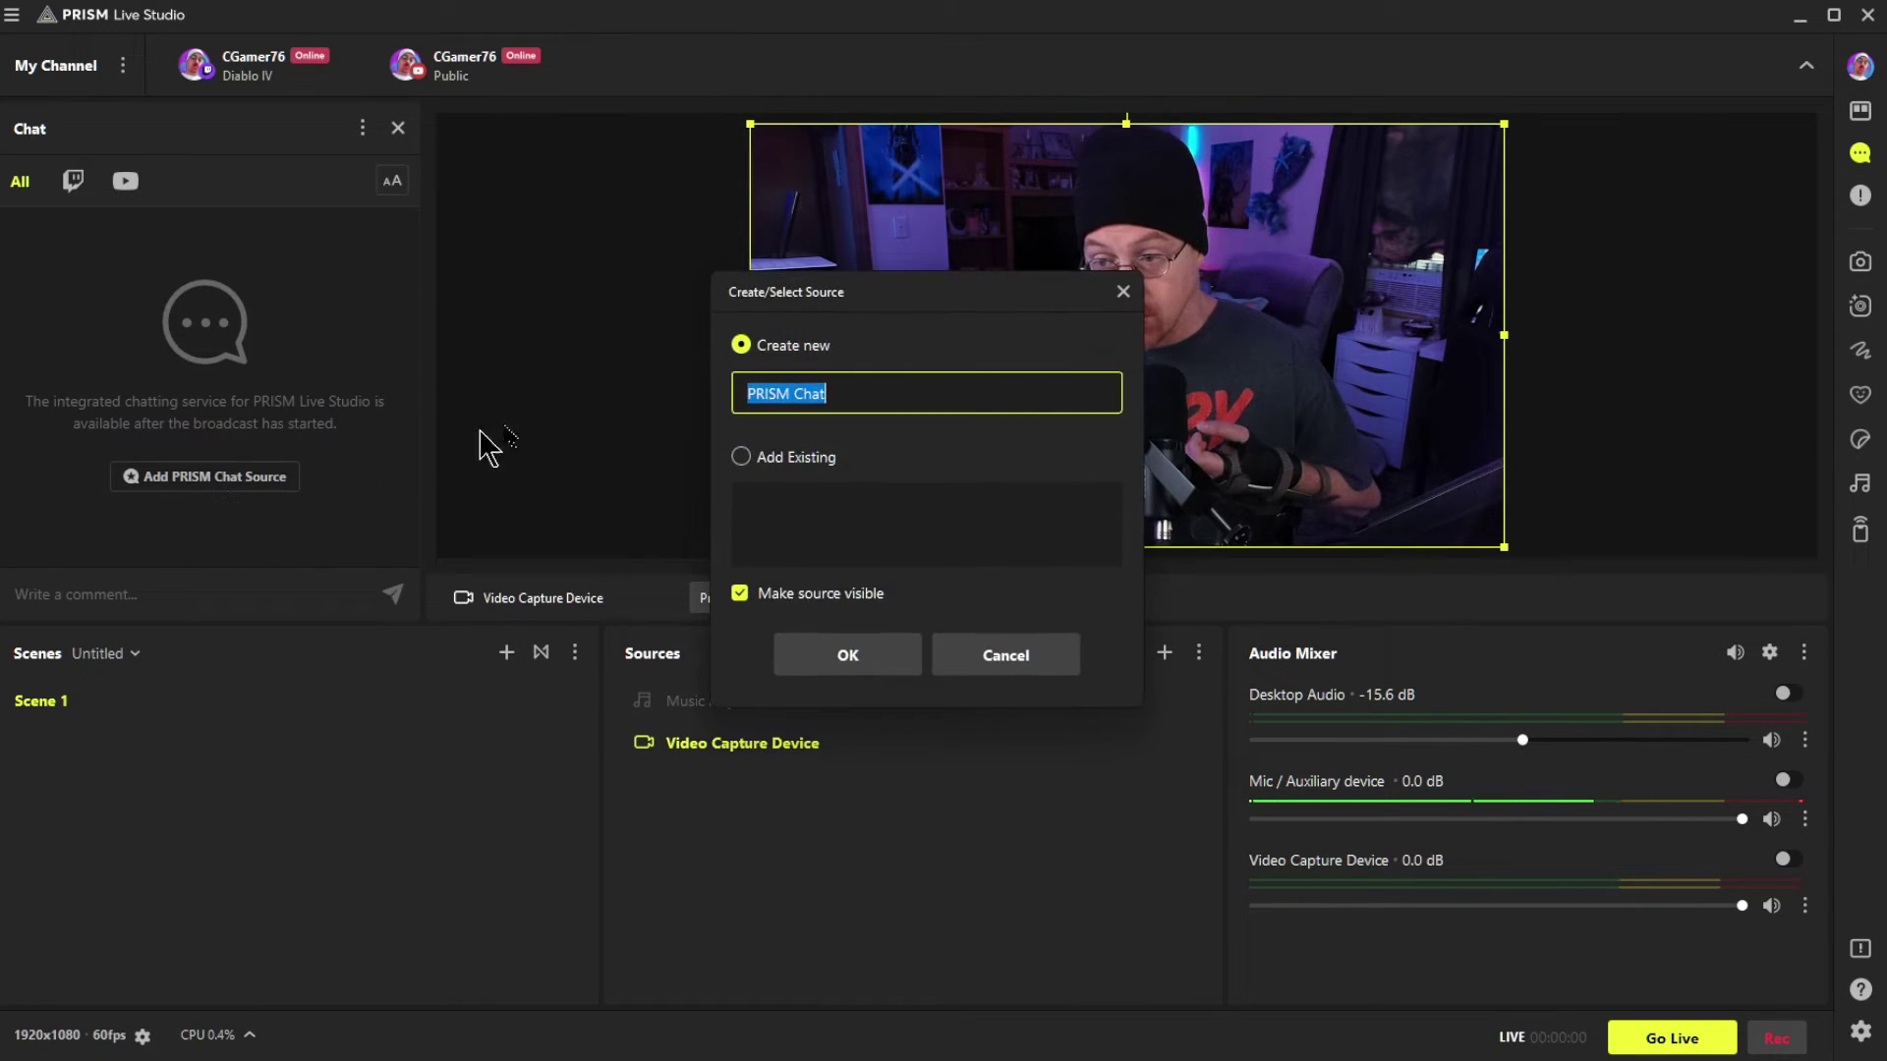
{"action": "left_click", "coordinate": [845, 661]}
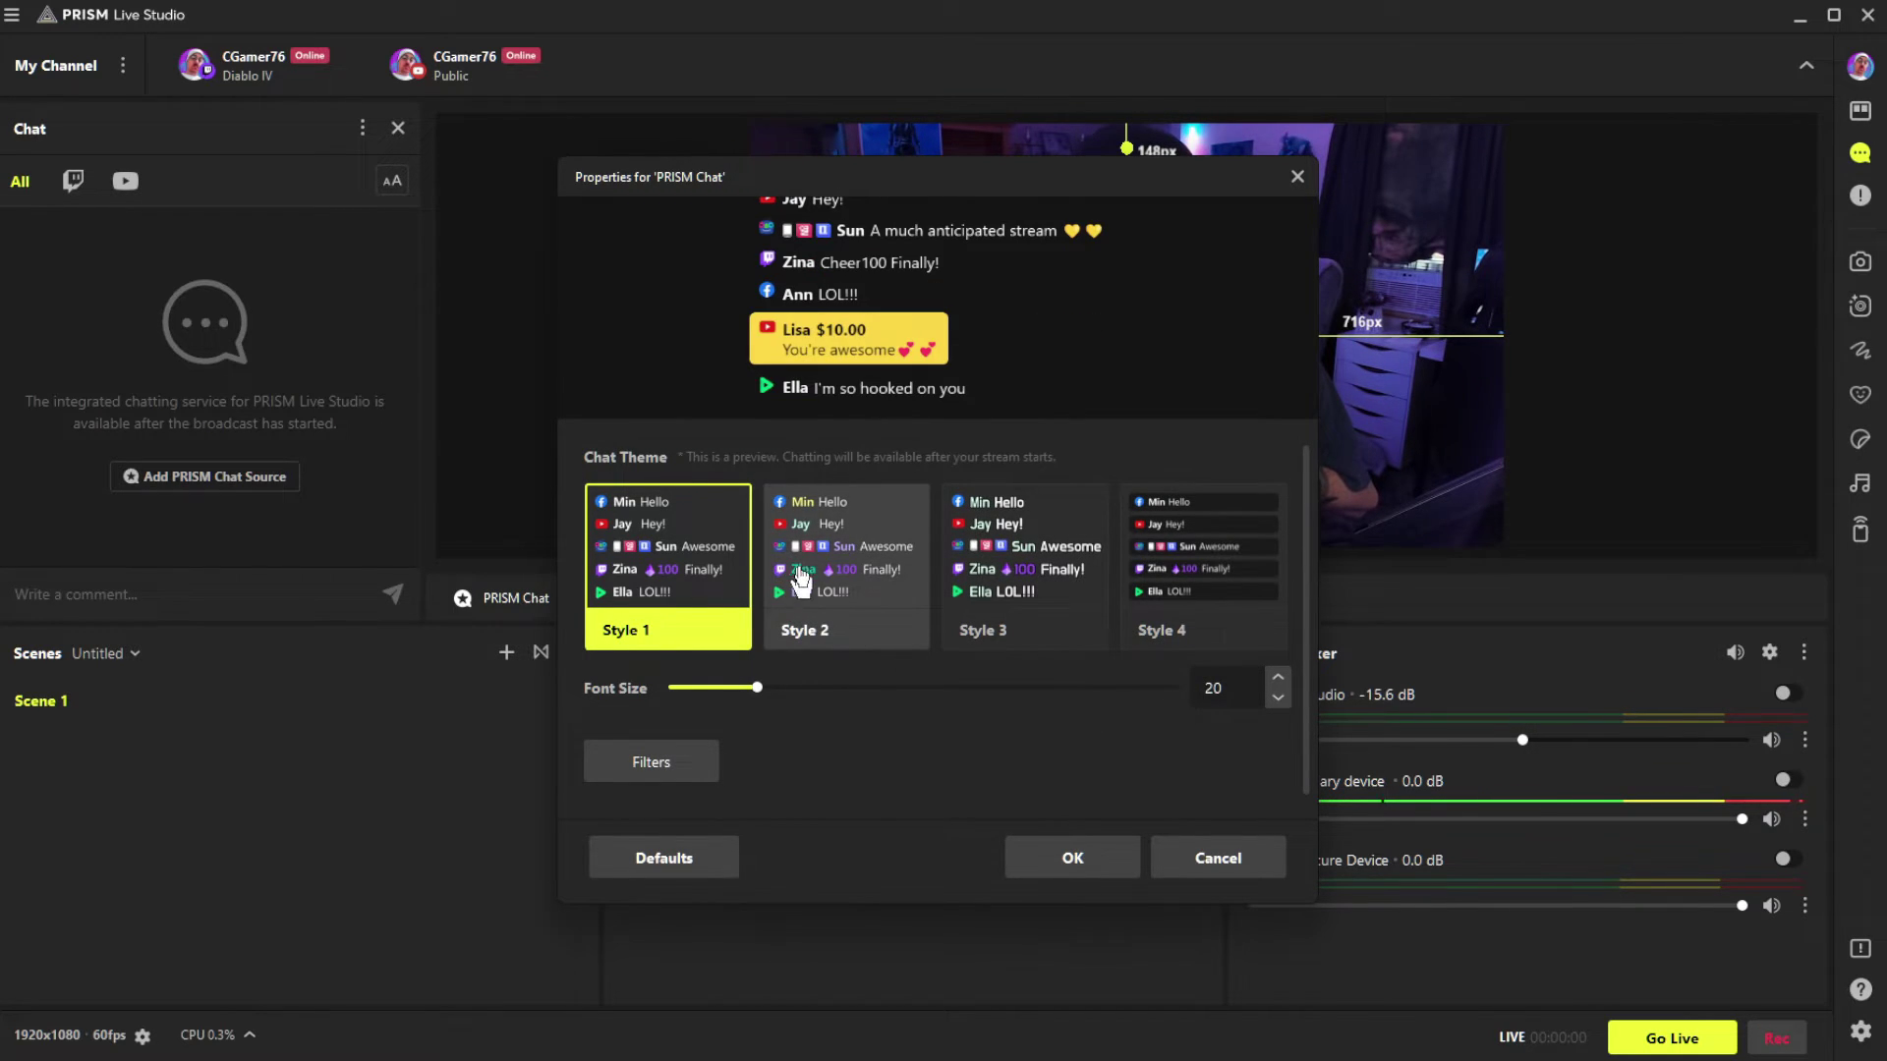
{"action": "left_click", "coordinate": [890, 544]}
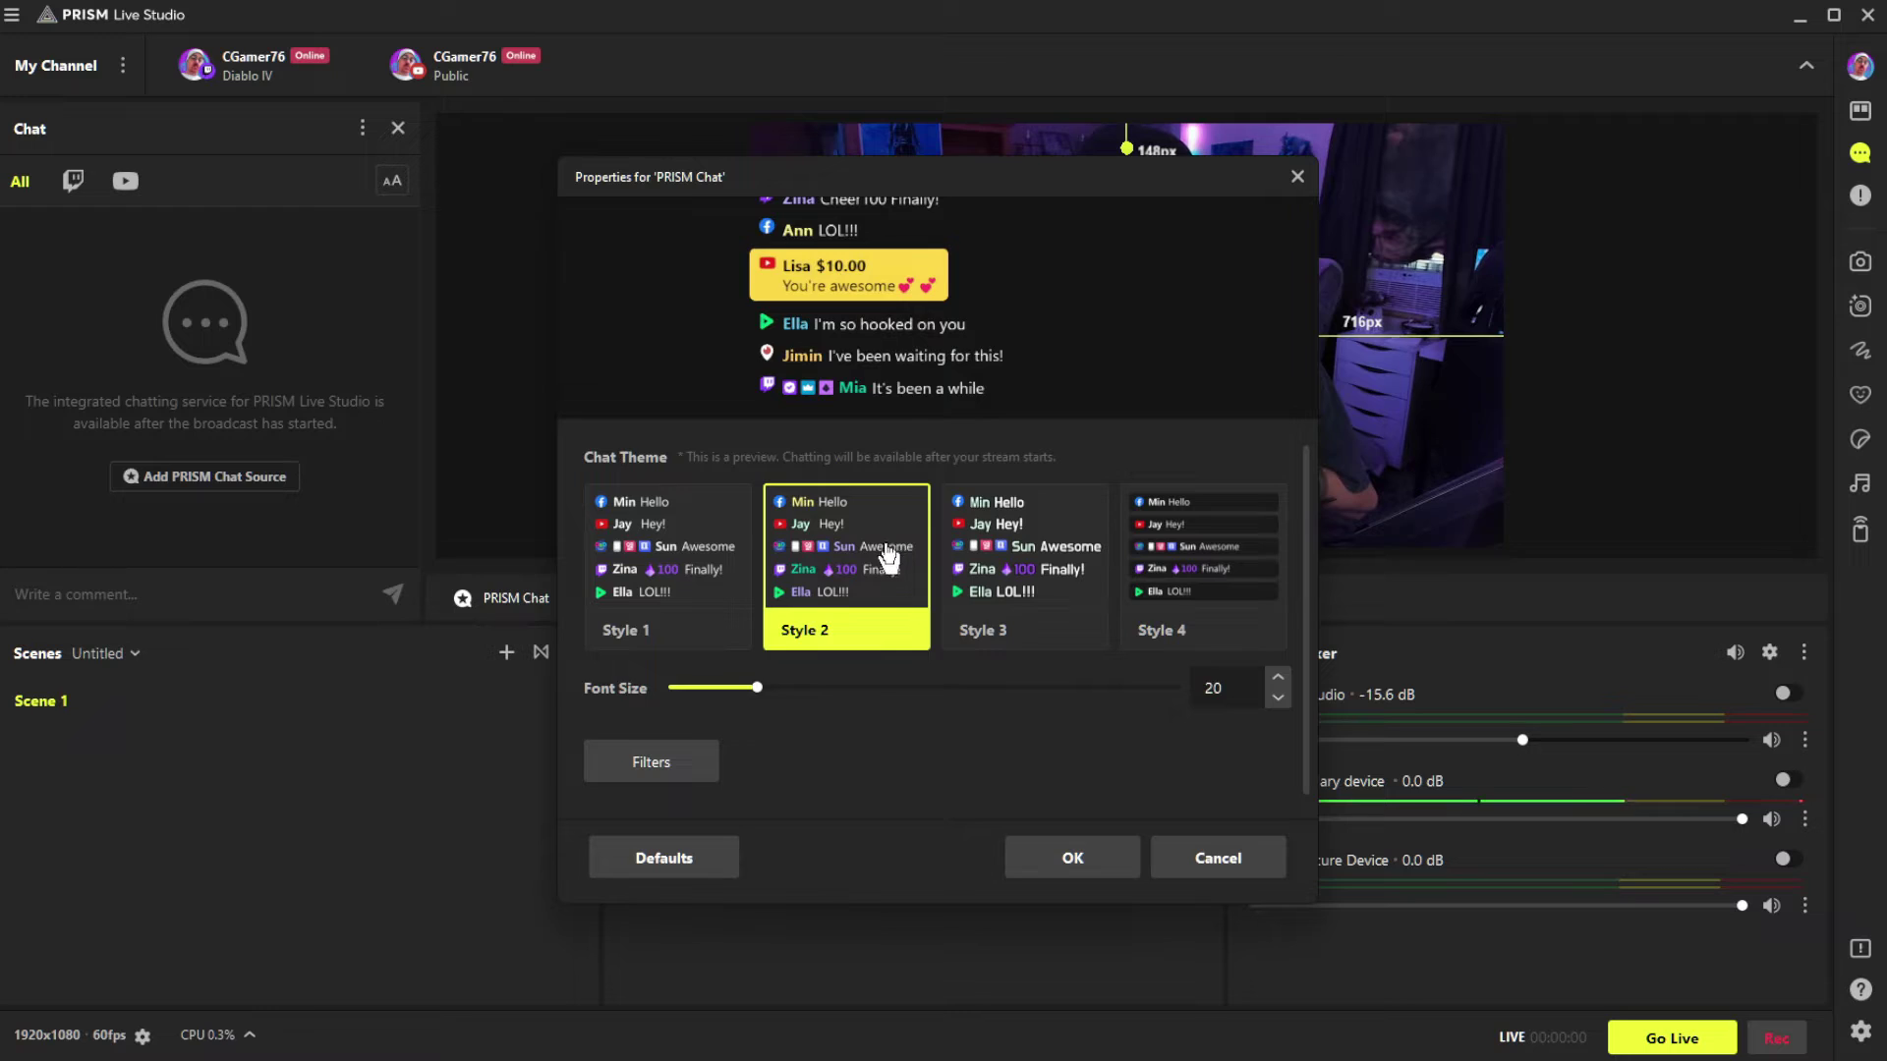
{"action": "left_click", "coordinate": [1094, 579]}
{"action": "left_click", "coordinate": [1089, 857]}
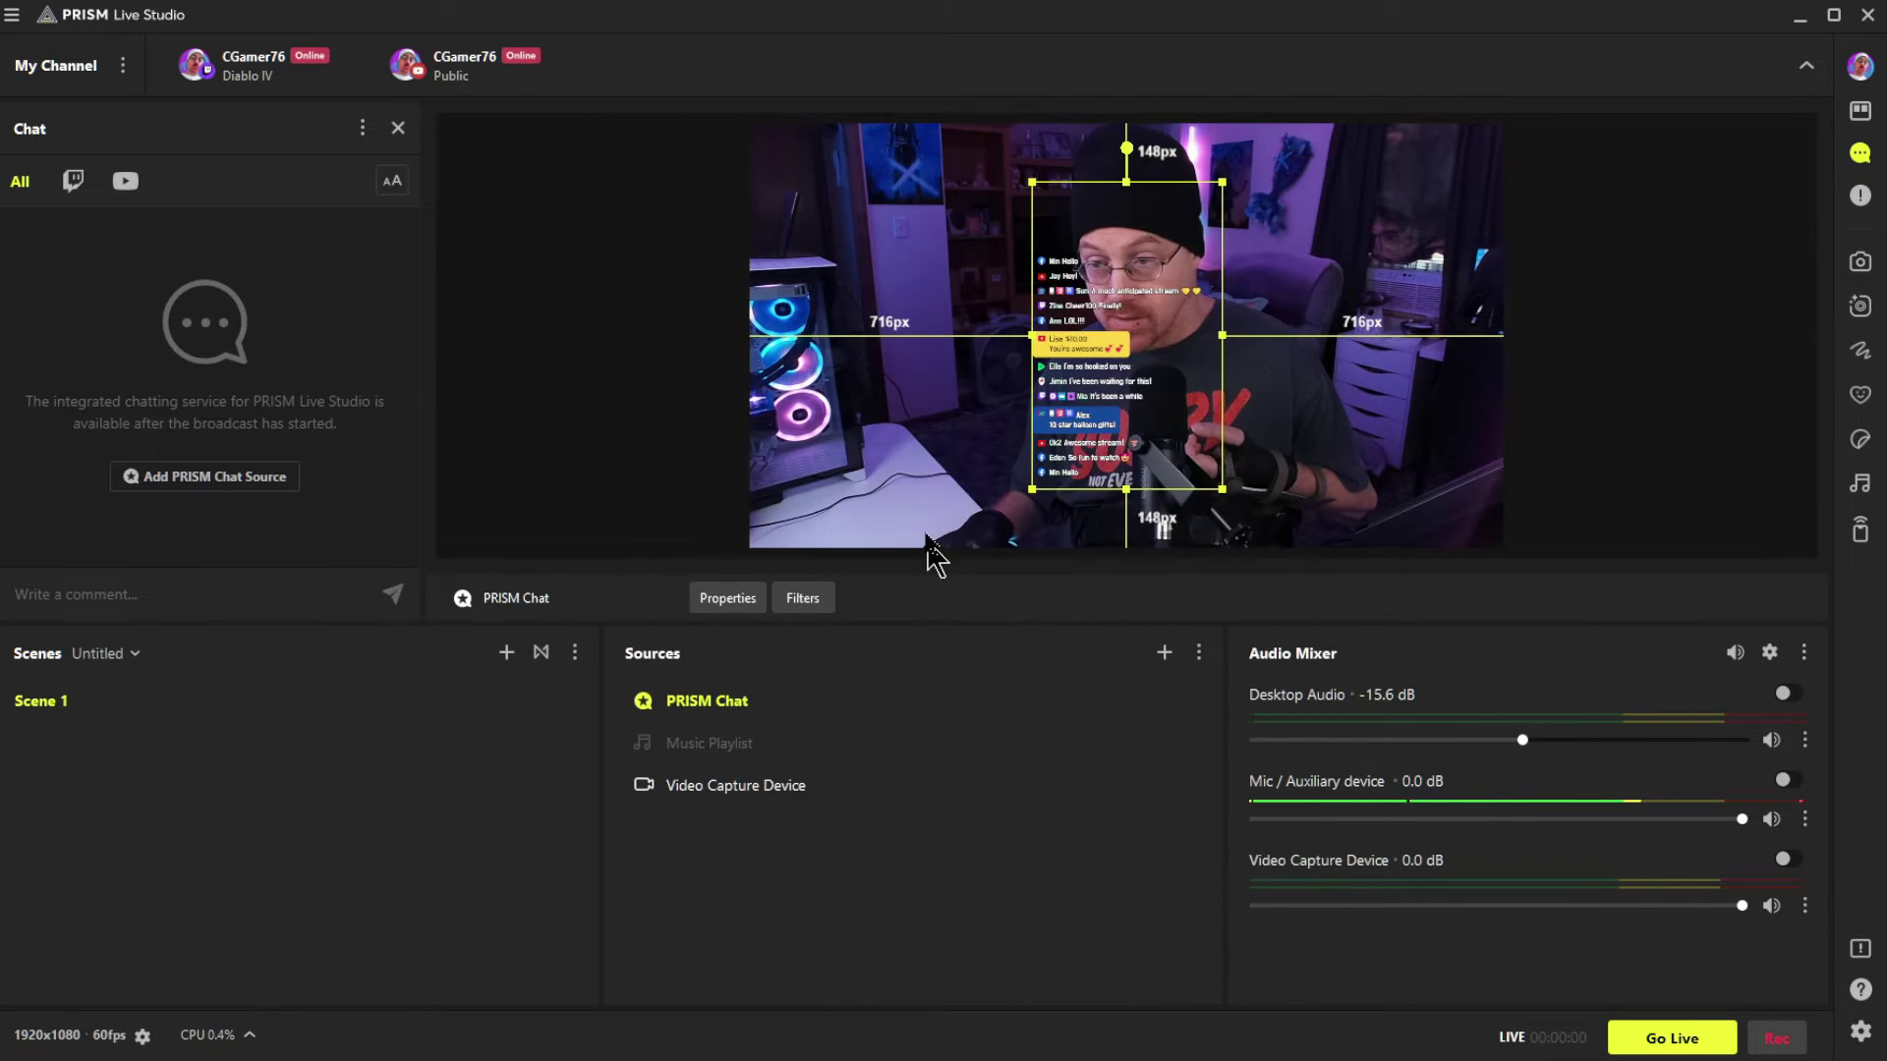
{"action": "left_click_drag", "start_coordinate": [1074, 325], "coordinate": [807, 315]}
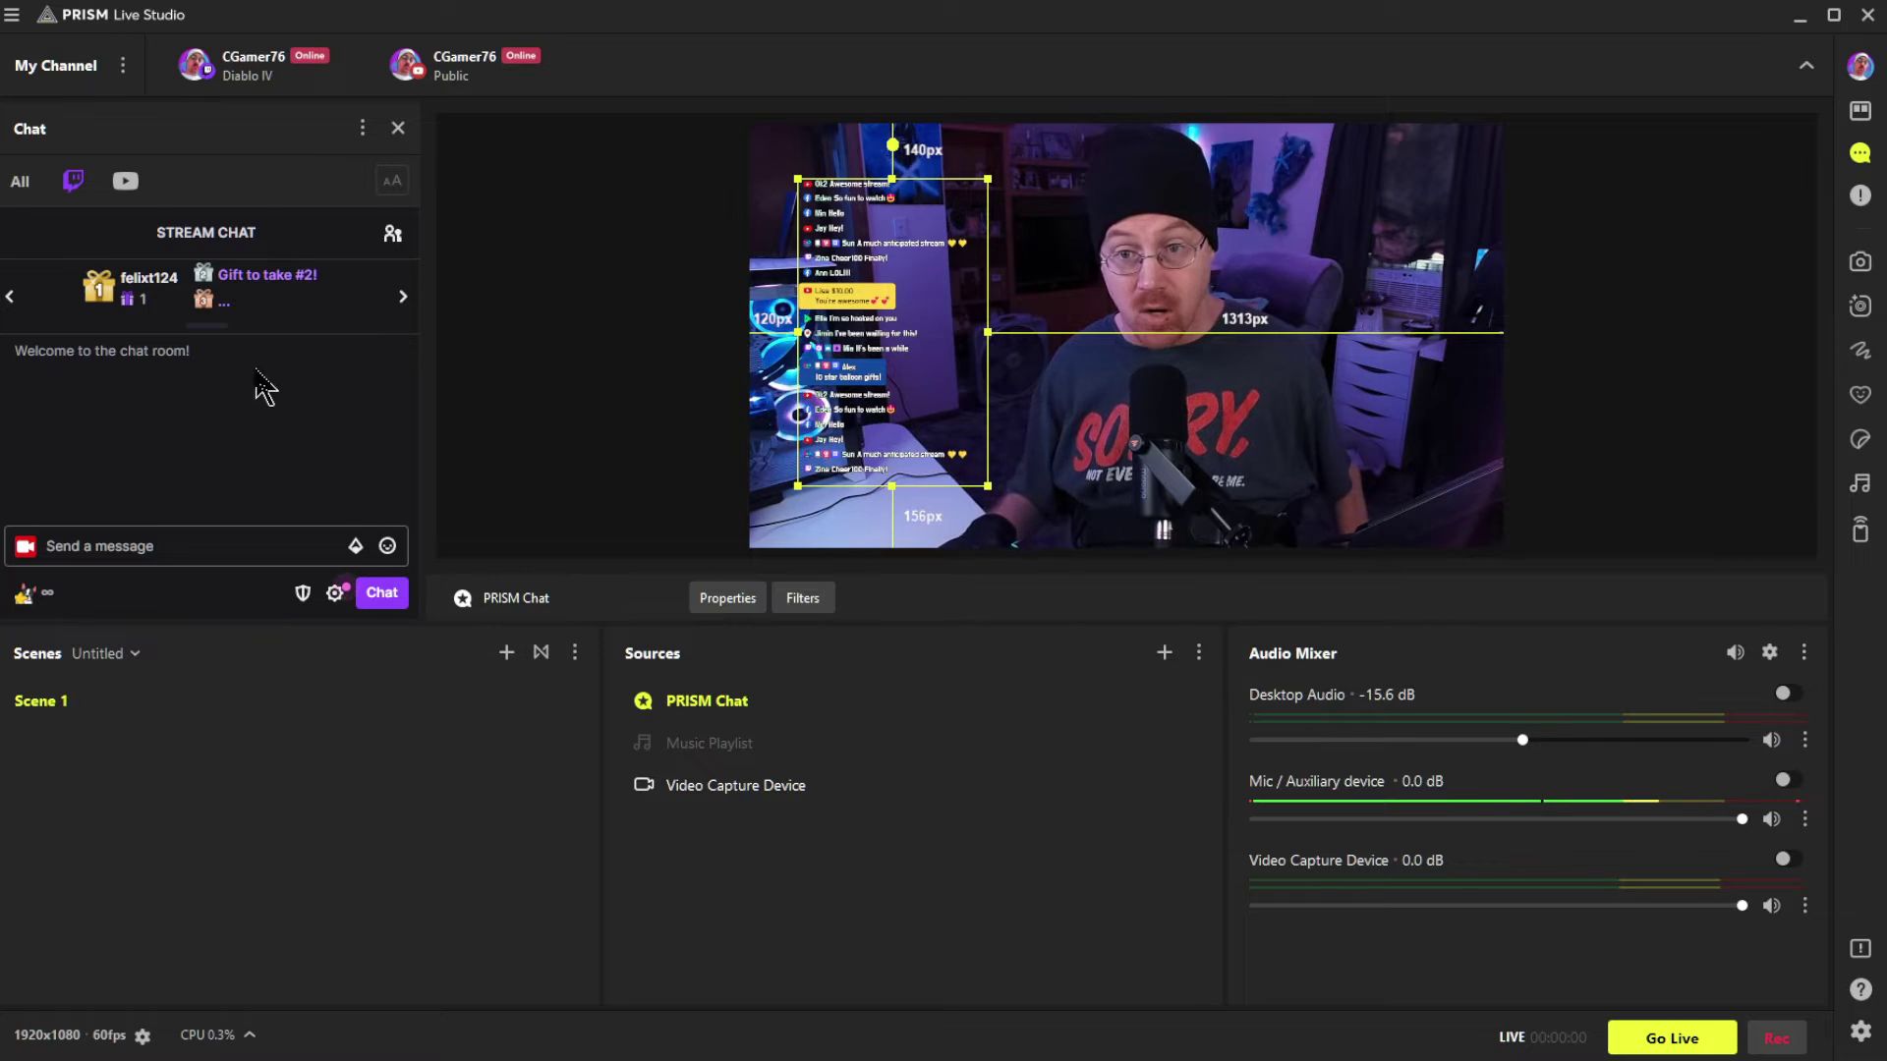
Import the scene collection file Halloween_2.json from the Desktop folder
{"action": "left_click", "coordinate": [14, 16]}
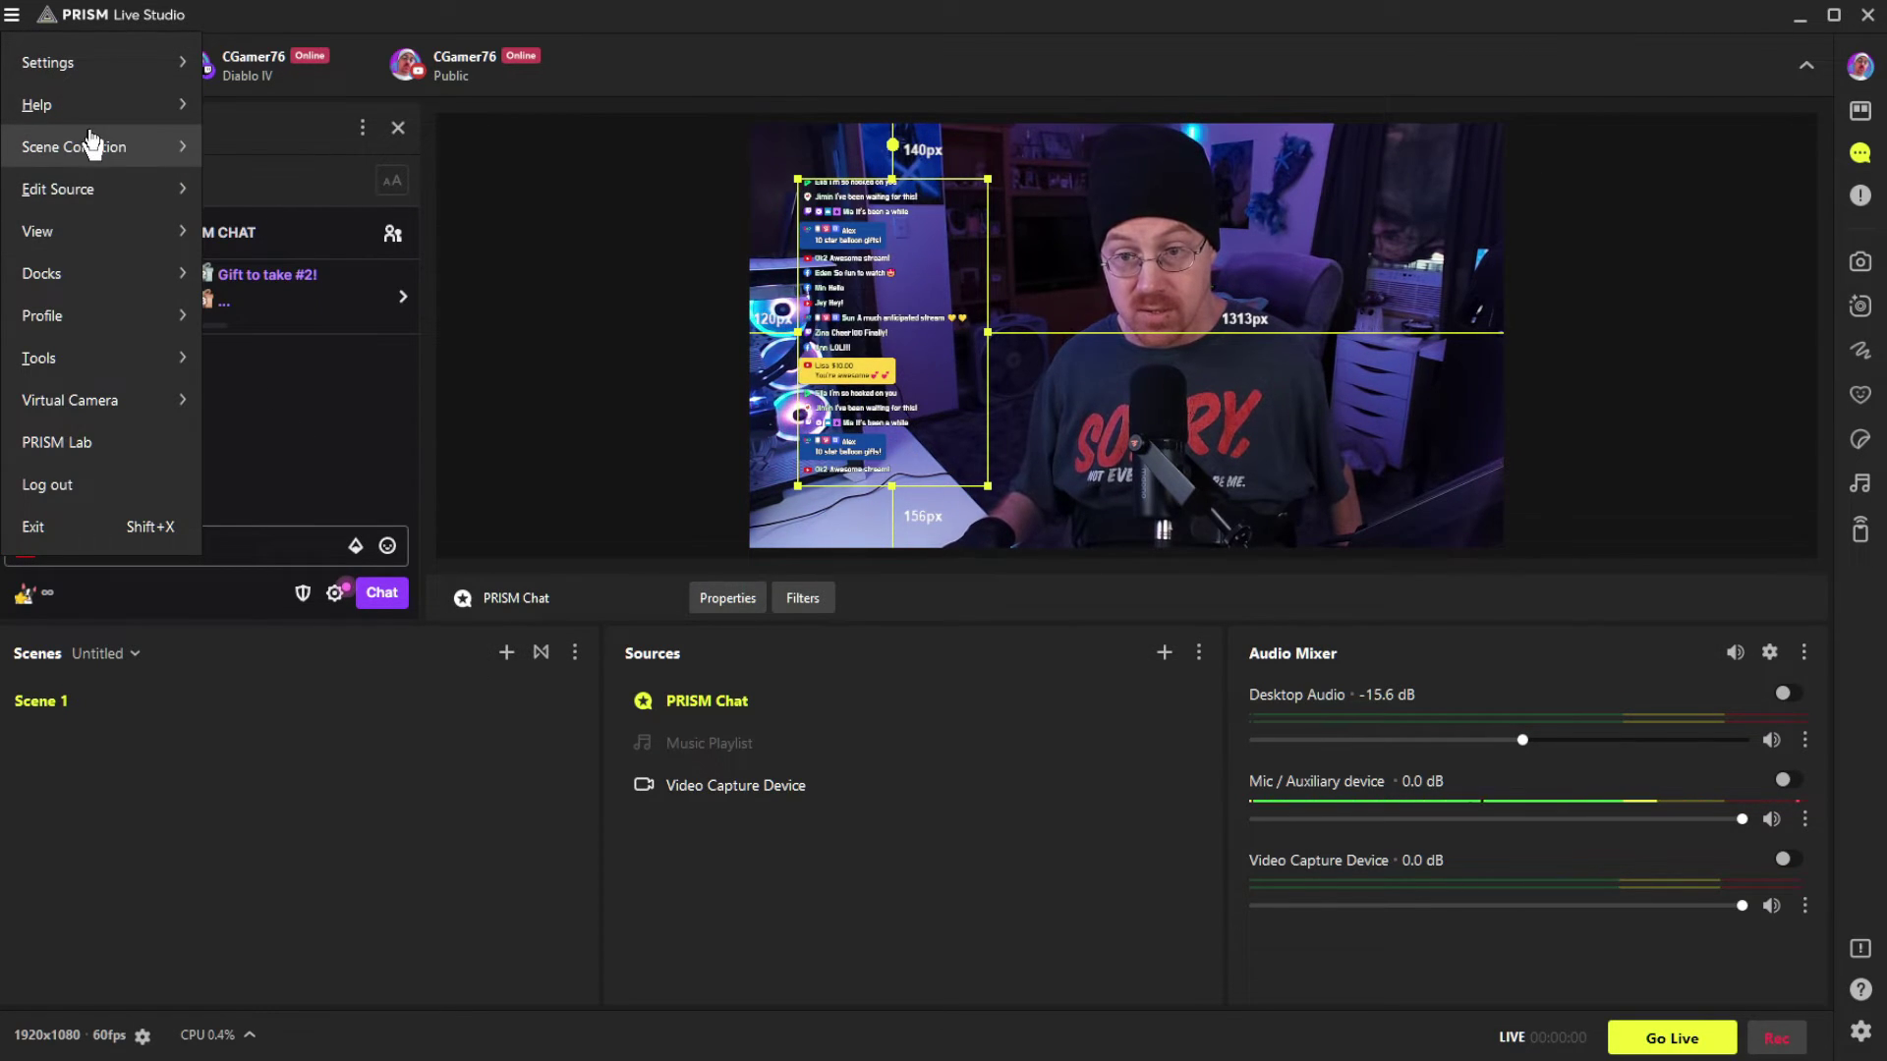
{"action": "mouse_move", "coordinate": [93, 145]}
{"action": "left_click", "coordinate": [282, 234]}
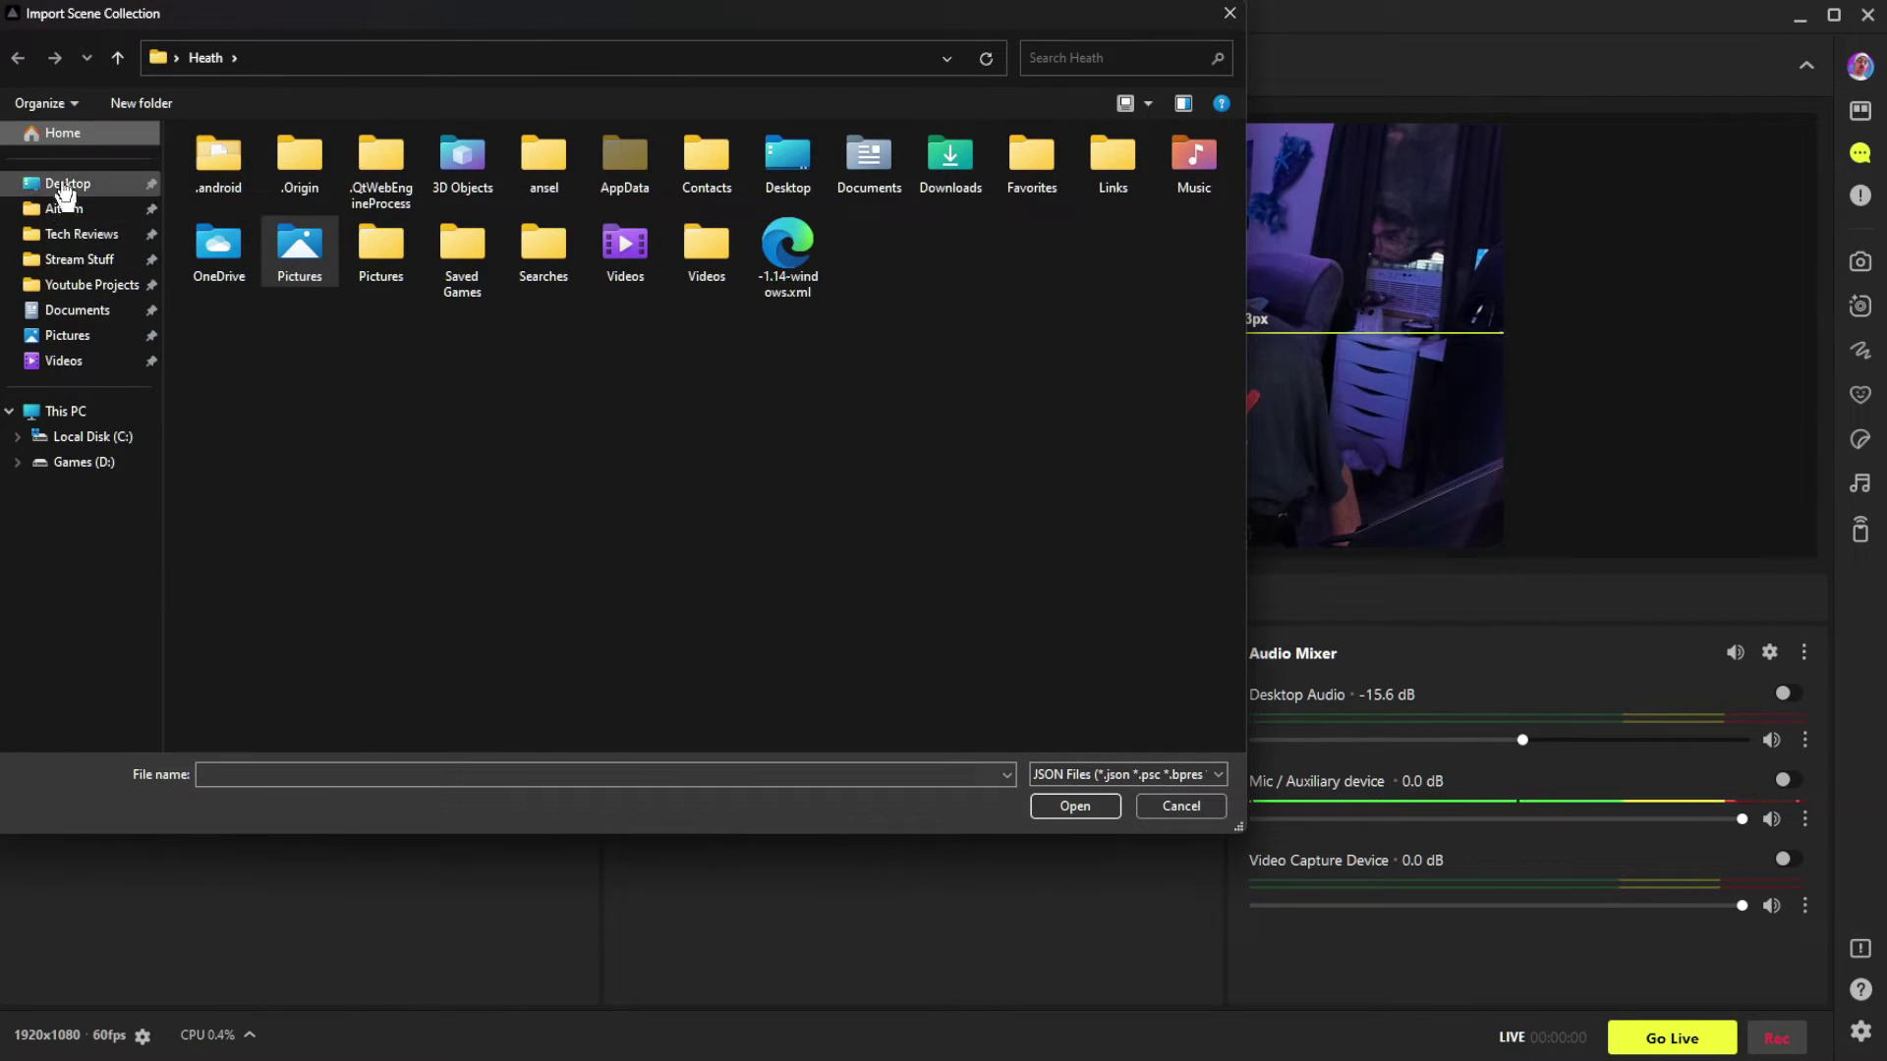
{"action": "left_click", "coordinate": [74, 194]}
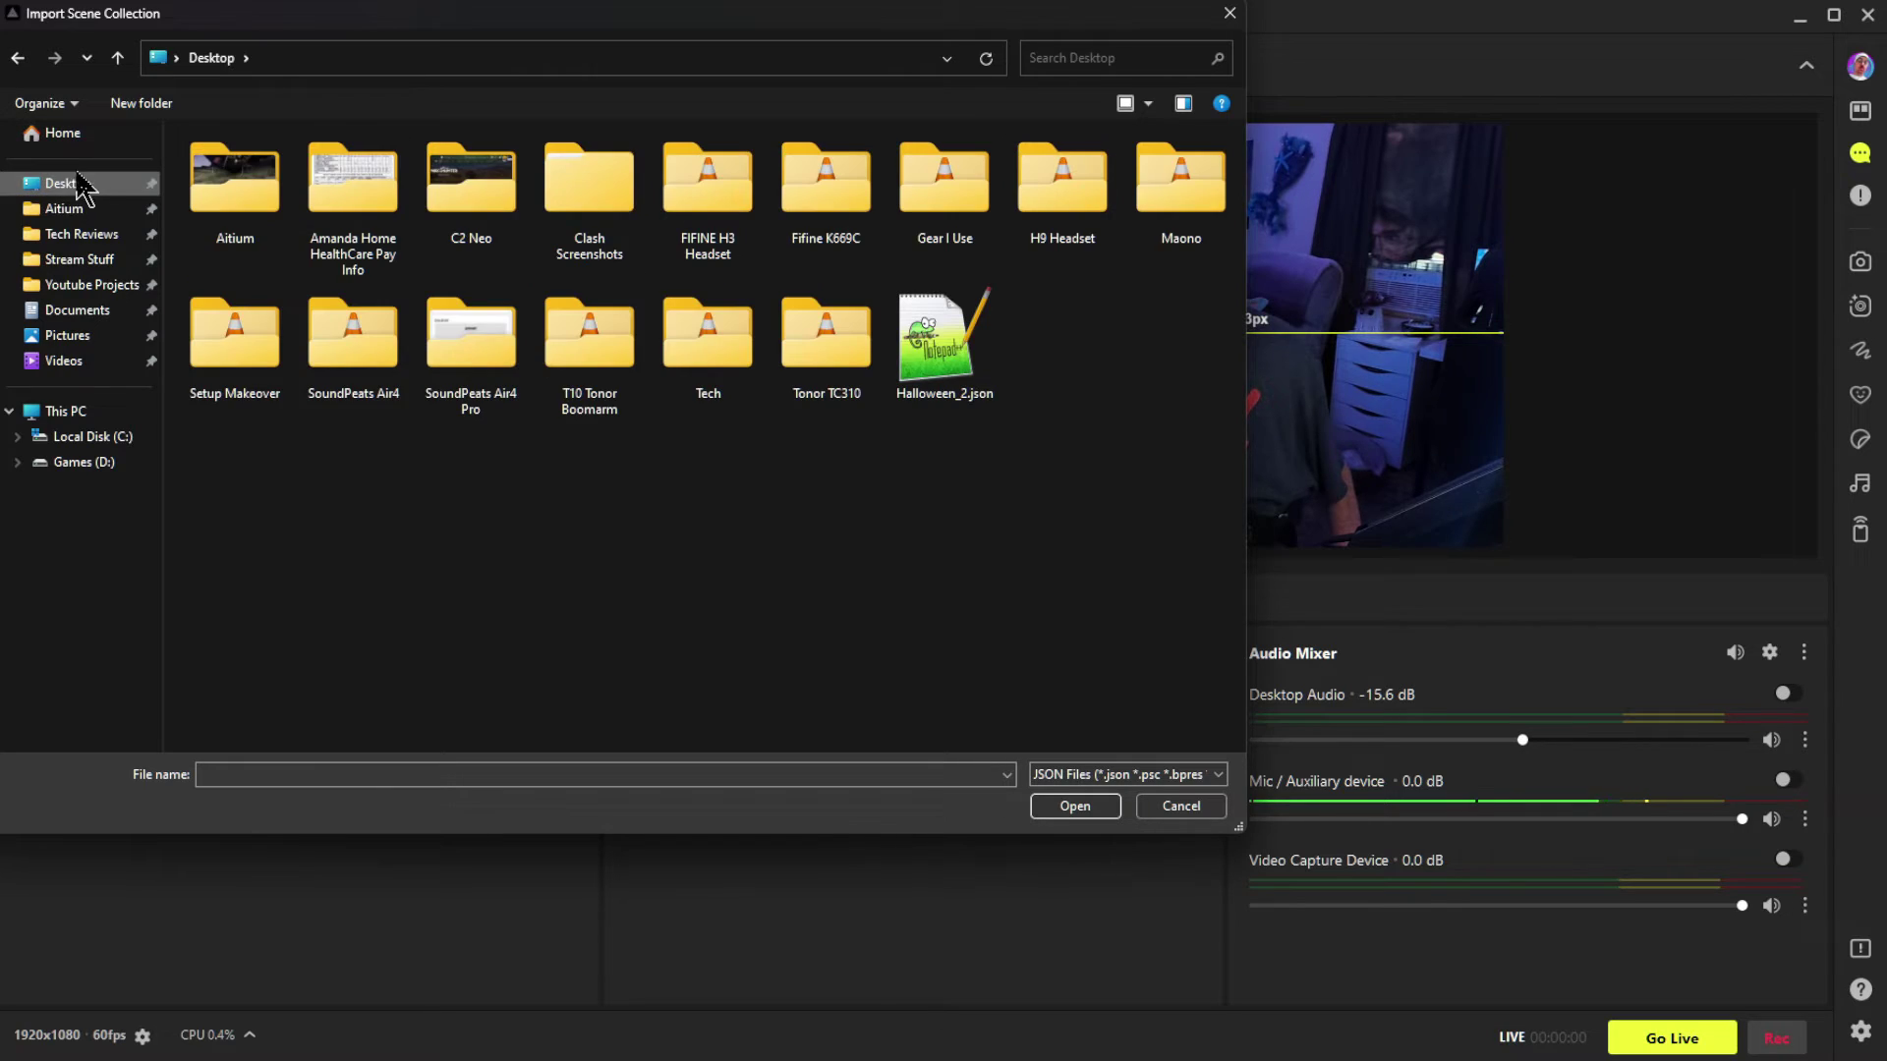
{"action": "left_click", "coordinate": [988, 383]}
{"action": "double_click", "coordinate": [989, 384]}
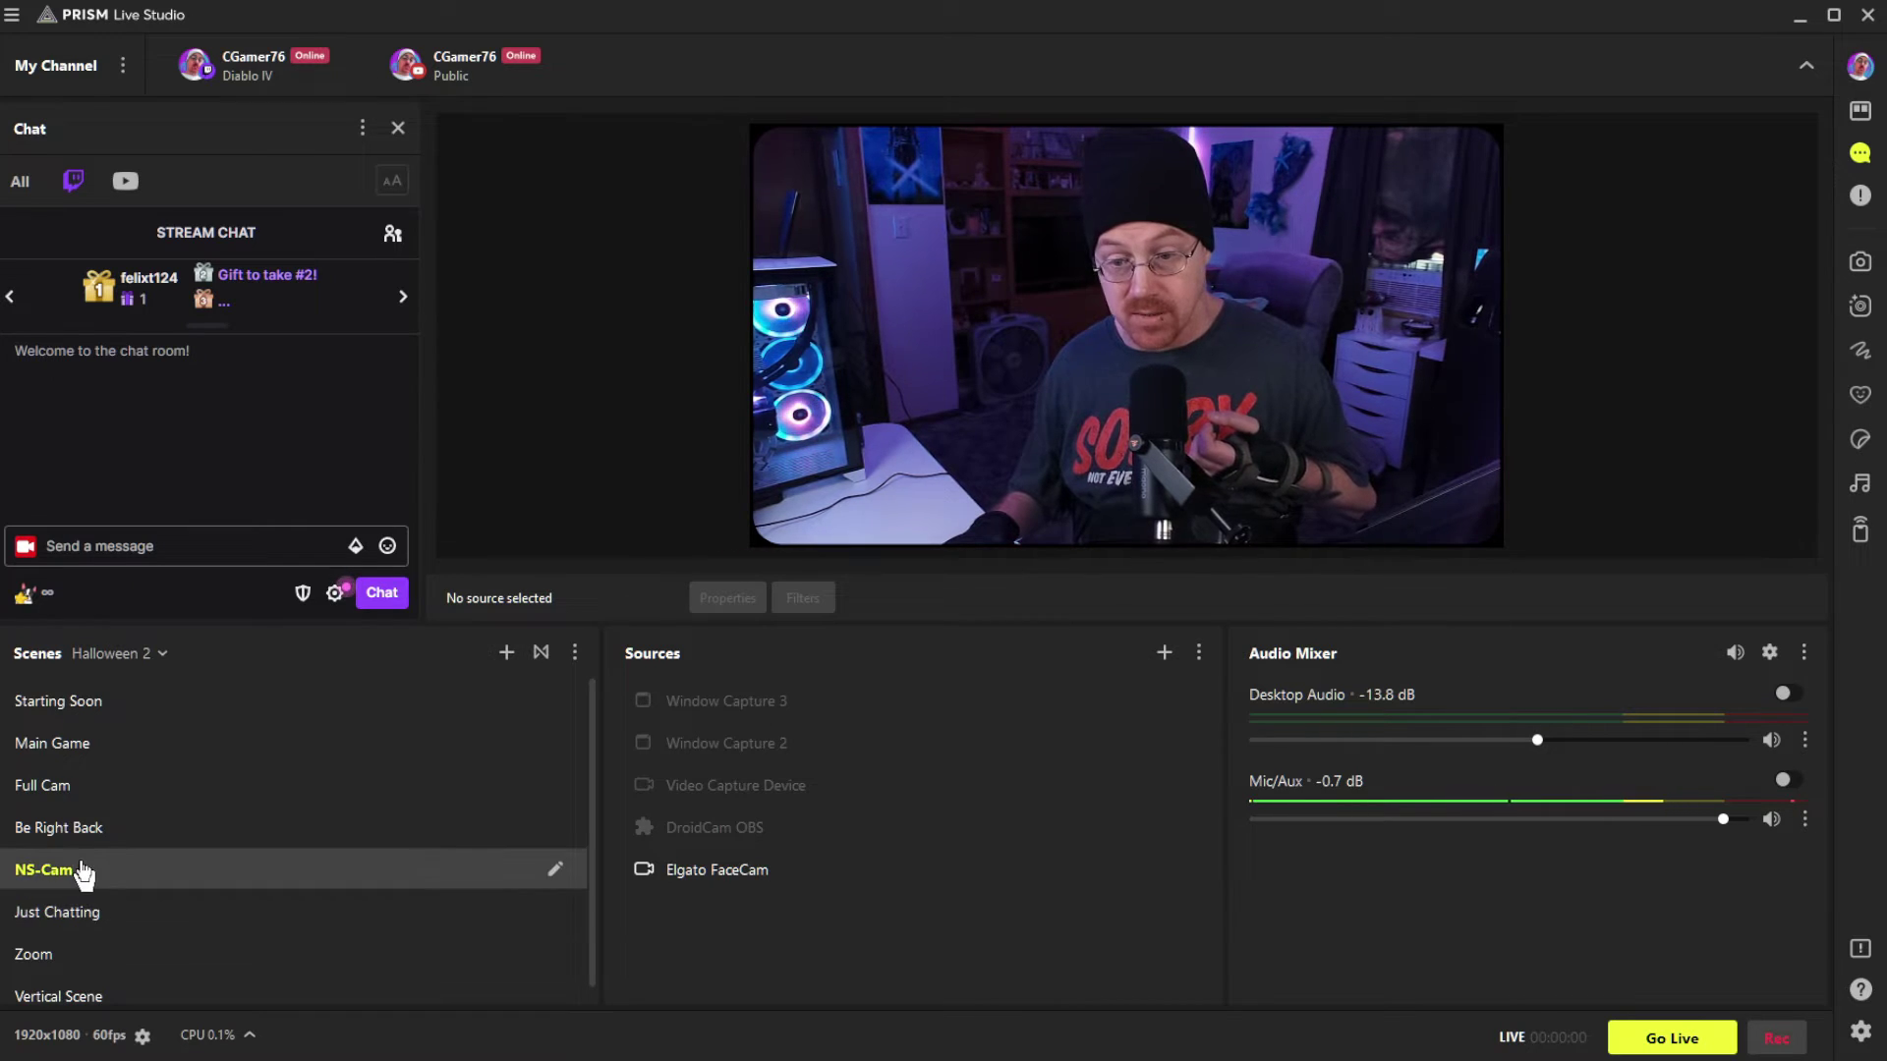
Preview the Full Cam, Main Game and Starting Soon scenes of the Halloween 2 collection
{"action": "left_click", "coordinate": [72, 787]}
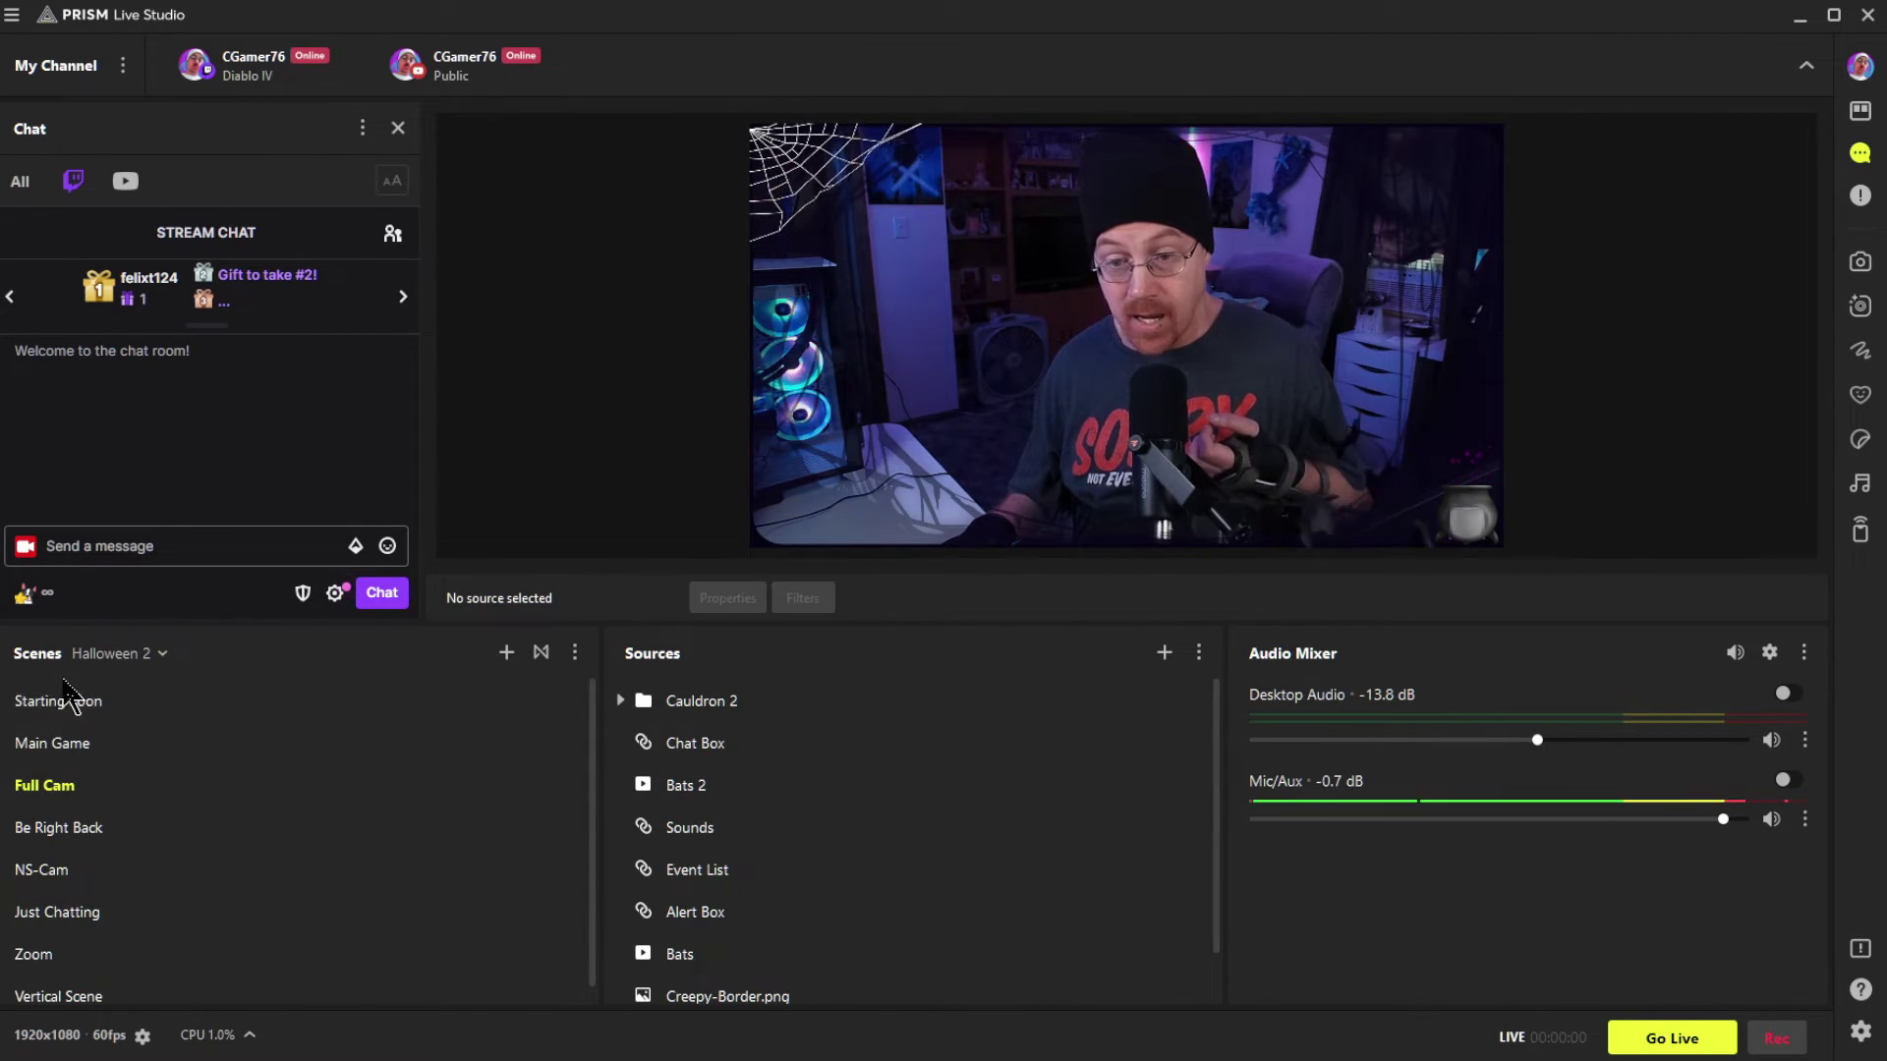
{"action": "left_click", "coordinate": [114, 743]}
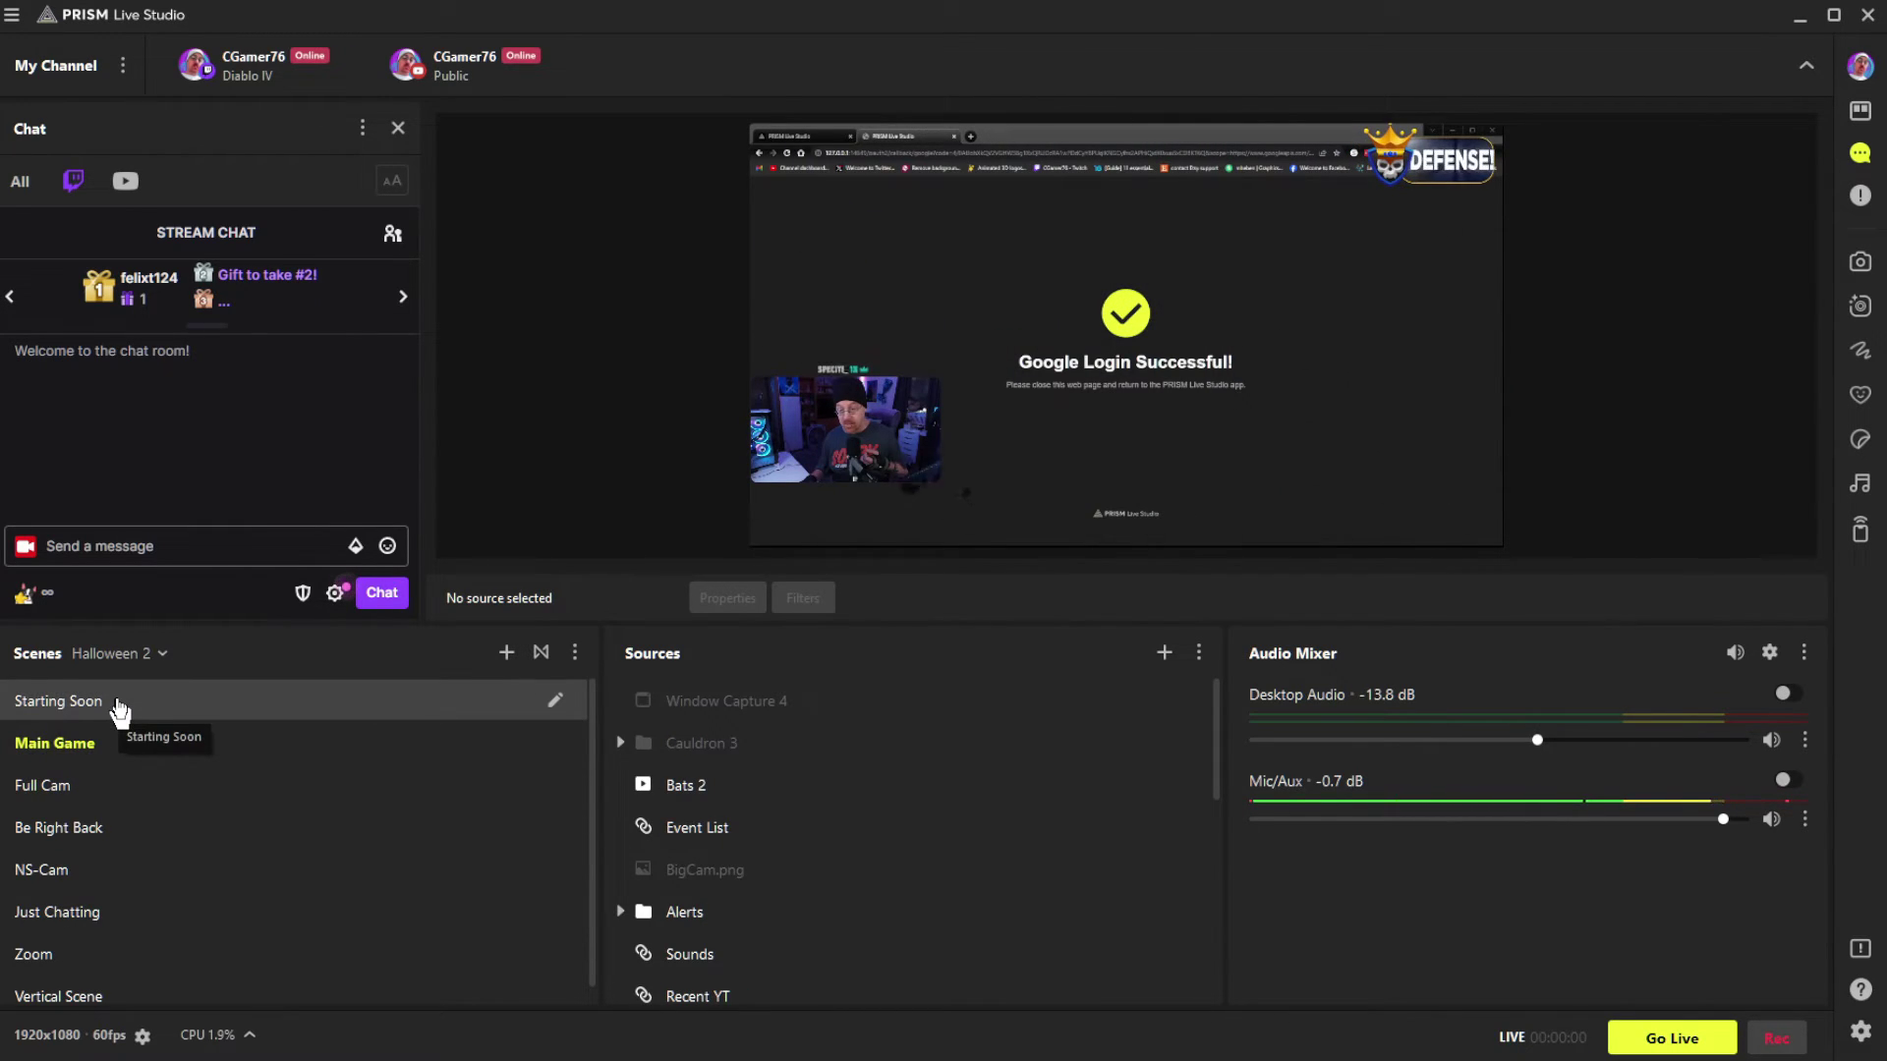
{"action": "left_click", "coordinate": [114, 704]}
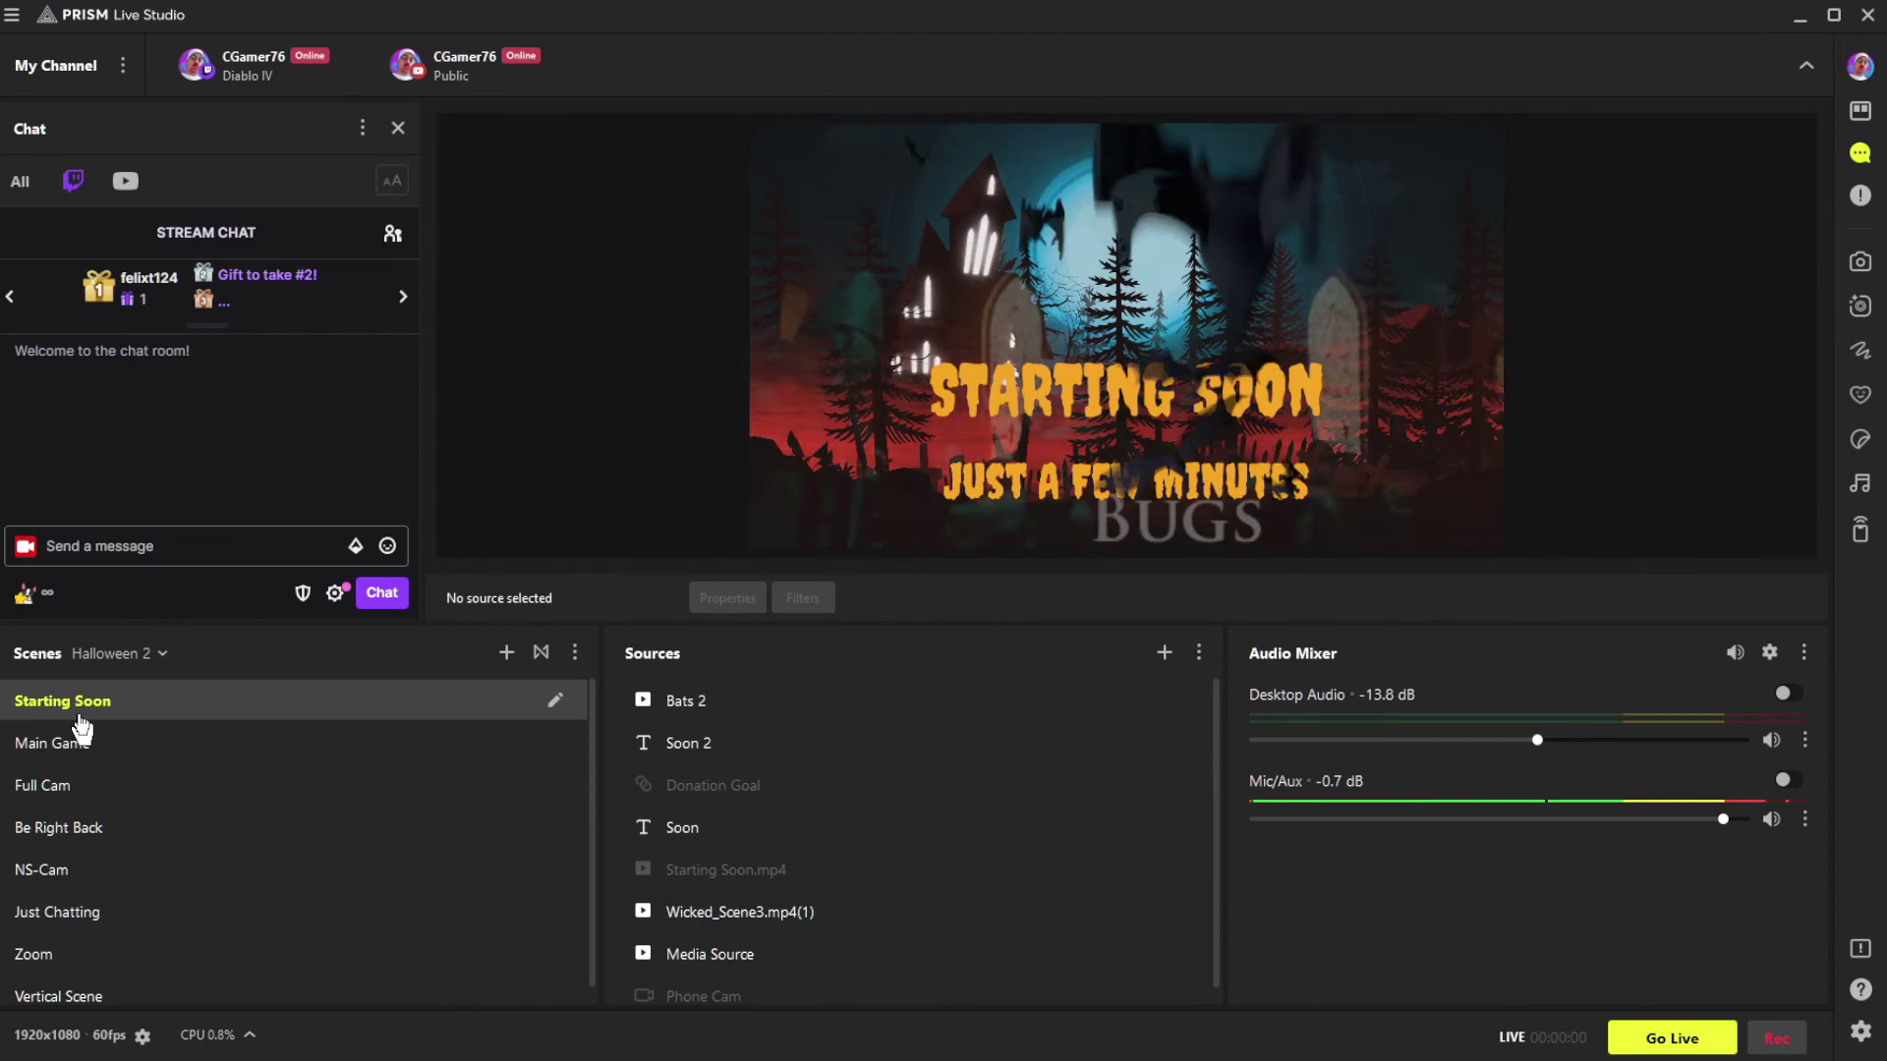
Move the Main Game scene below Be Right Back, and preview the Be Right Back and Full Cam scenes
{"action": "left_click_drag", "start_coordinate": [98, 761], "coordinate": [138, 835]}
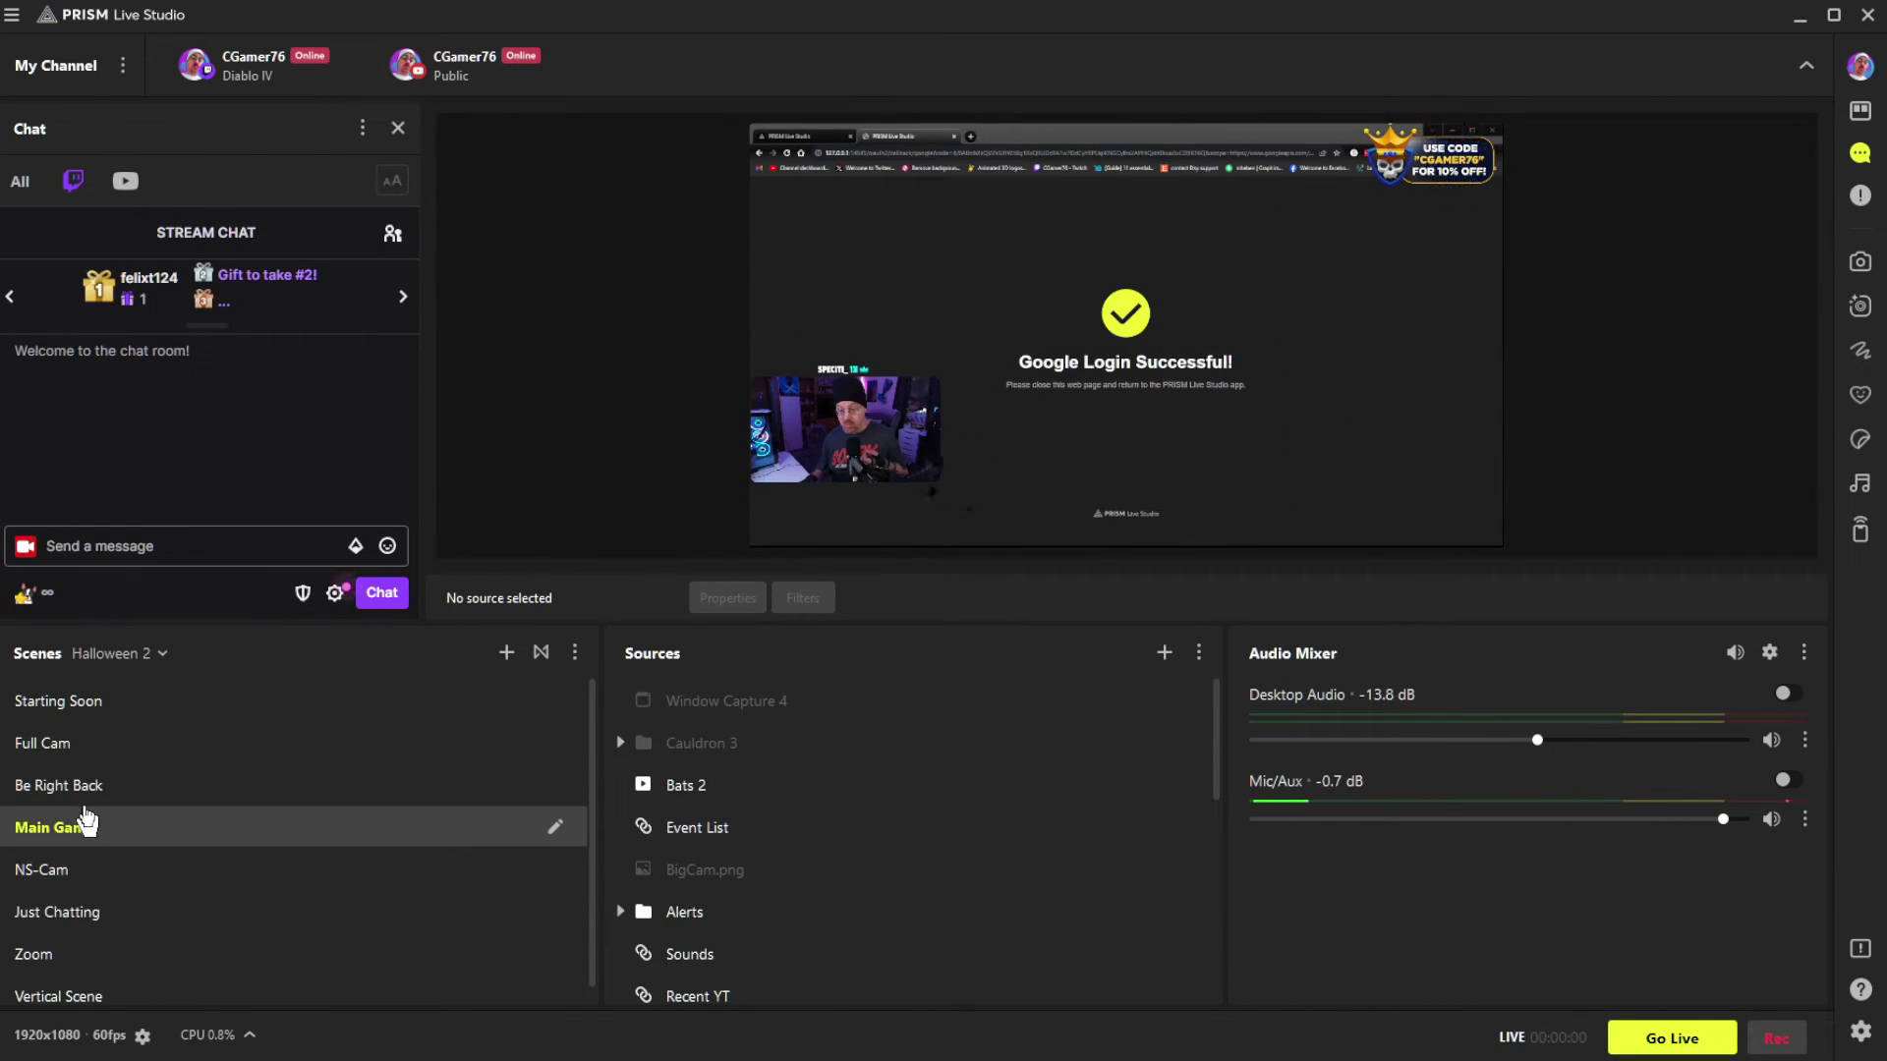
{"action": "left_click", "coordinate": [81, 794]}
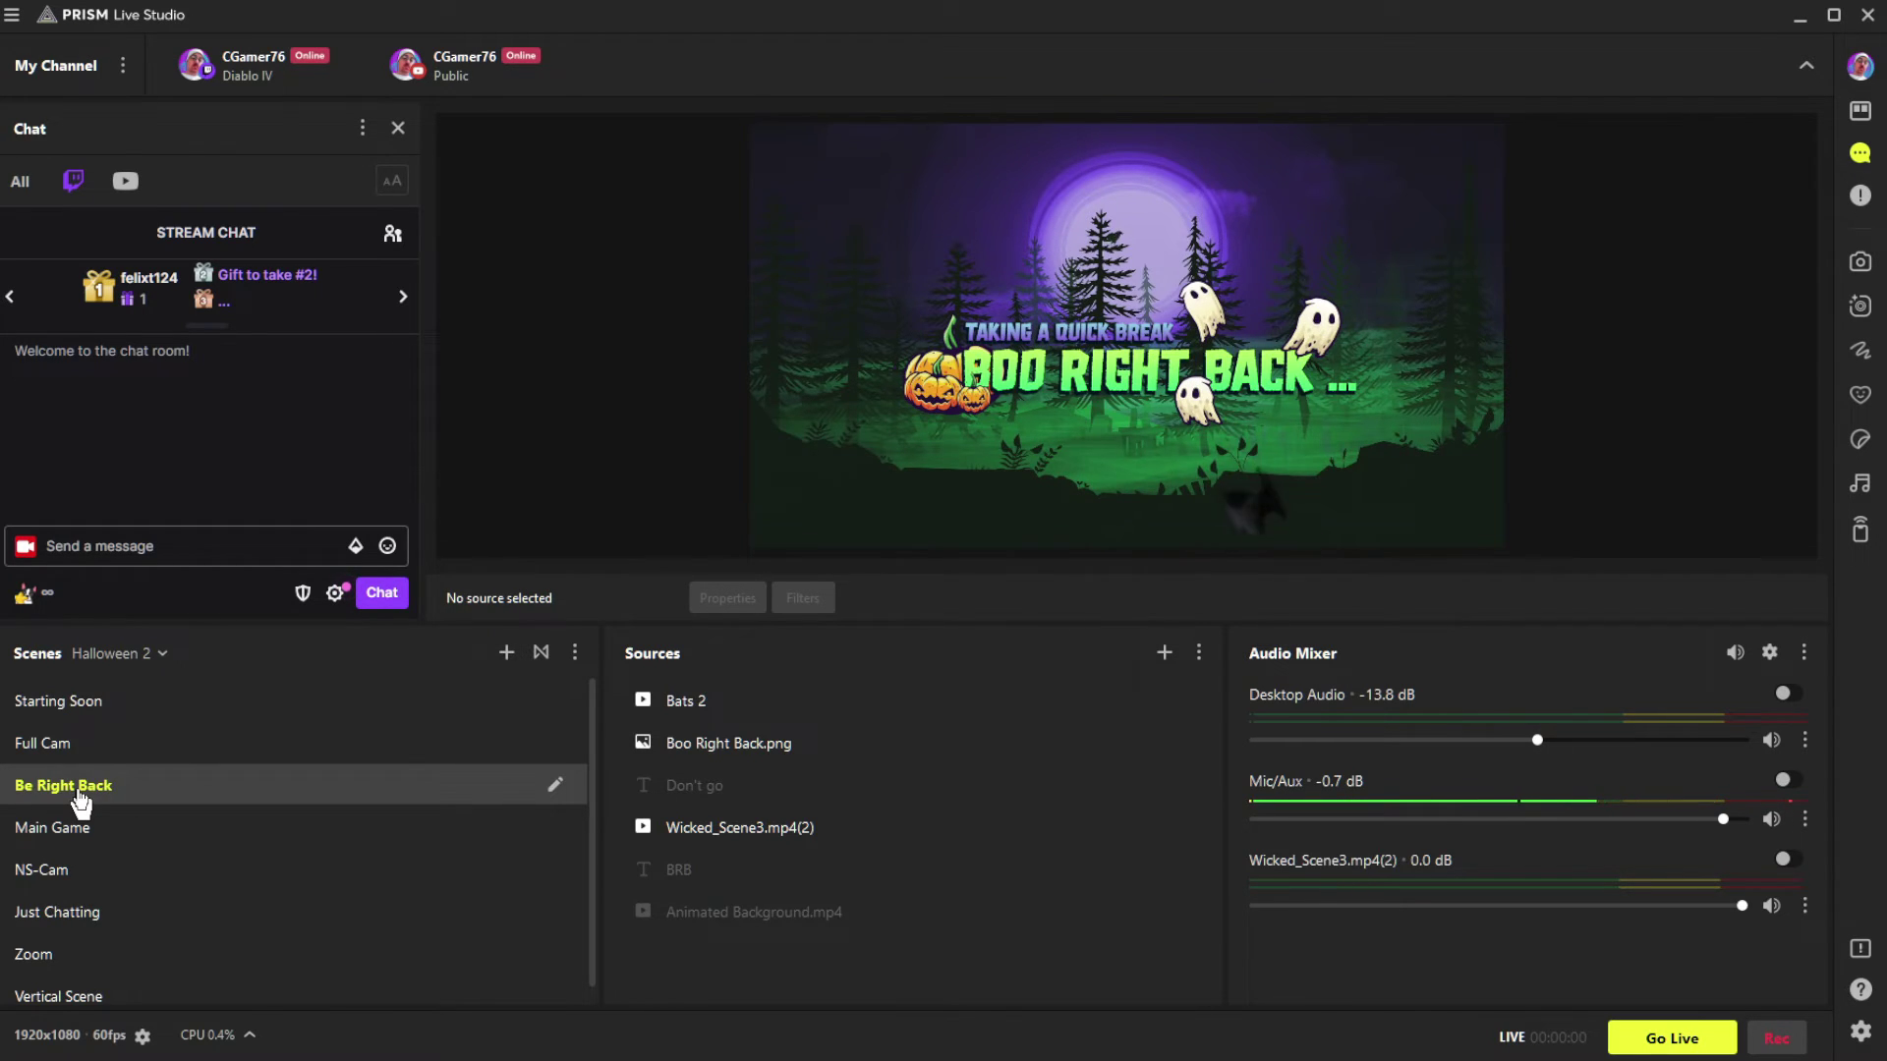
{"action": "key", "text": "F2"}
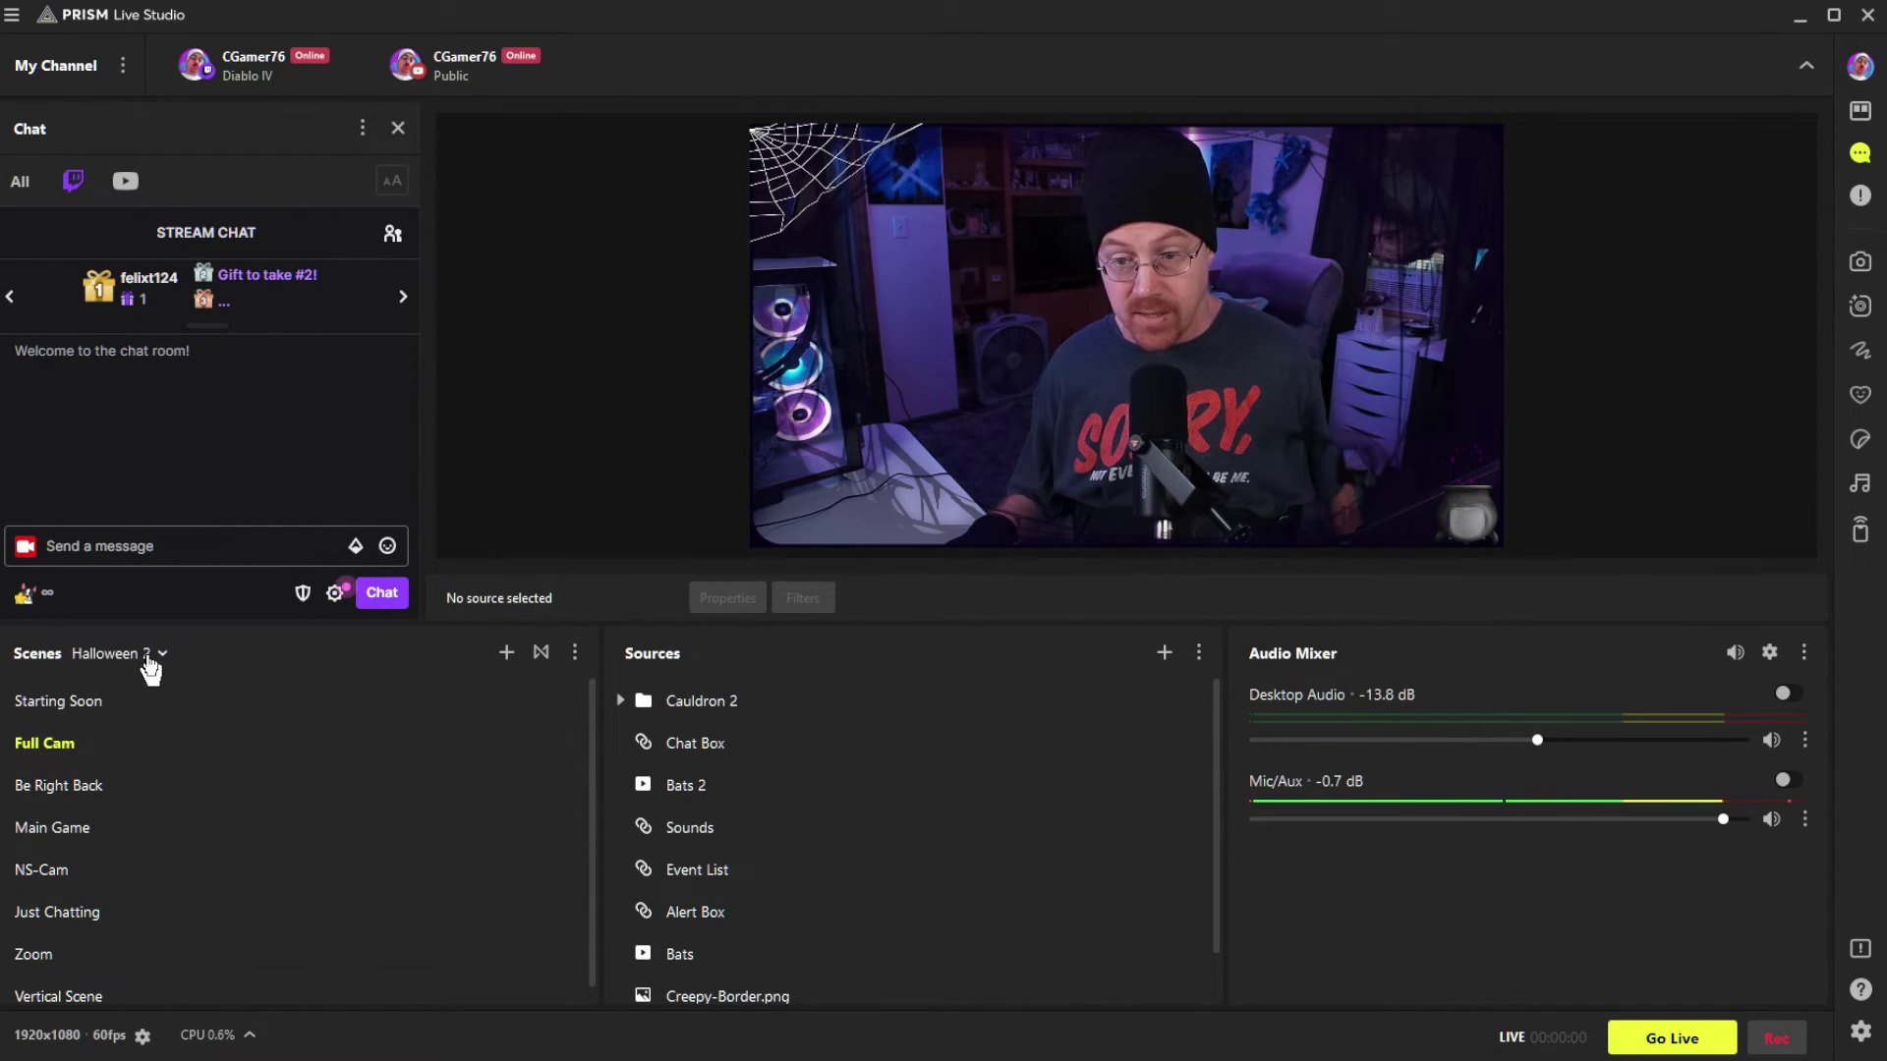
Switch from the Halloween 2 scene collection back to the Untitled collection
{"action": "left_click", "coordinate": [150, 656]}
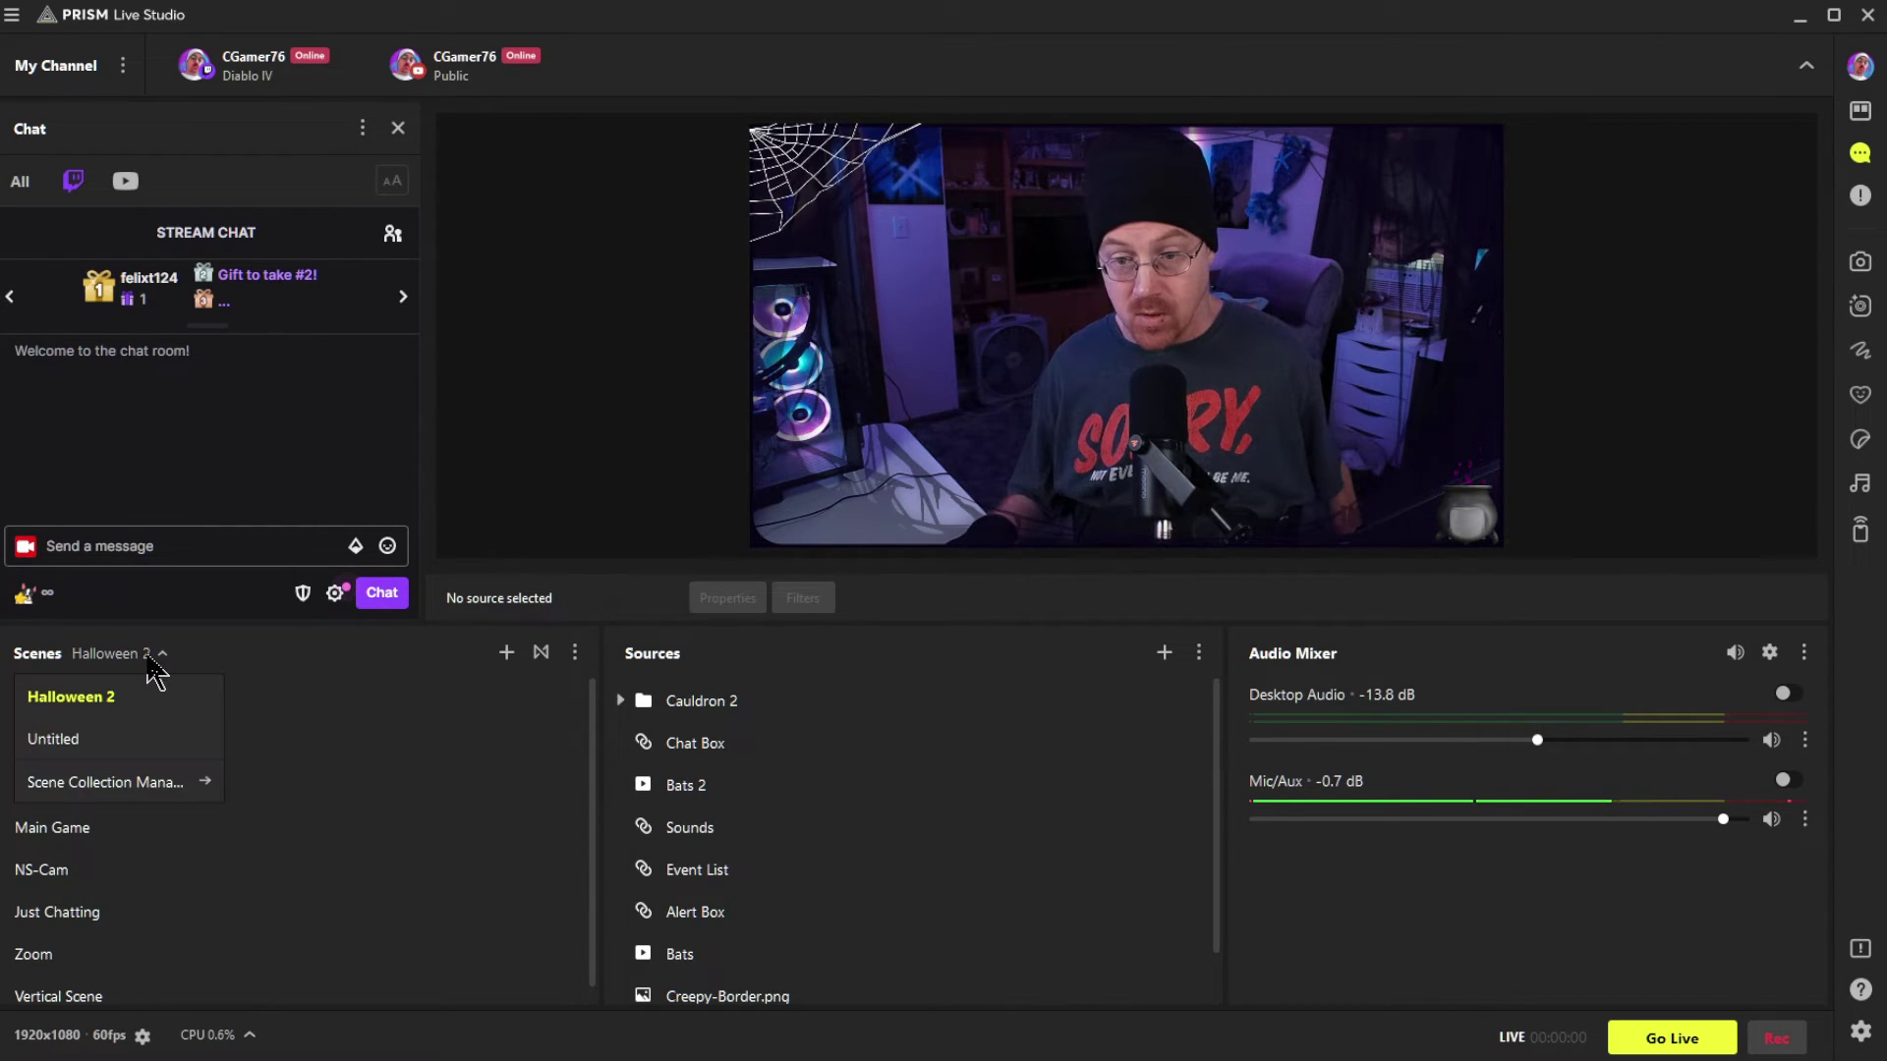
{"action": "left_click", "coordinate": [52, 752]}
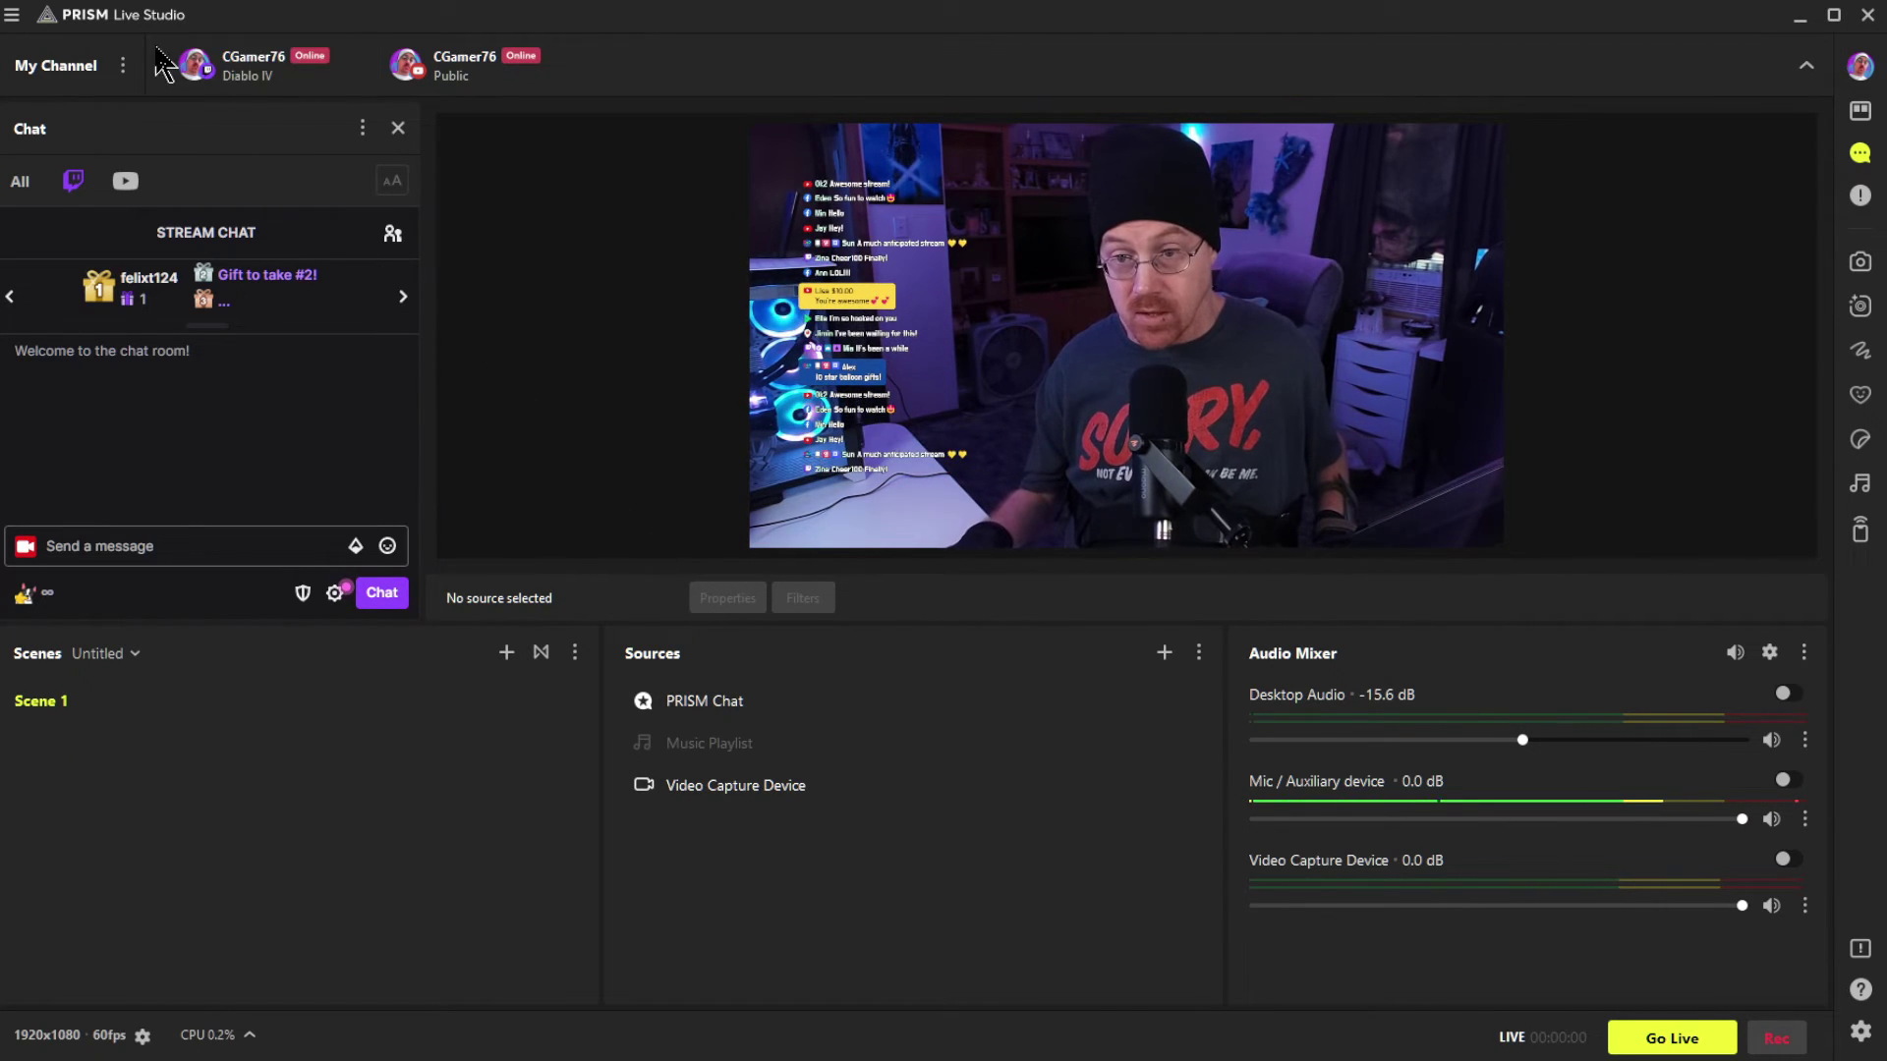
Review the Twitch channel's live information, from title and category through tags and content classification, and close it without changes
{"action": "mouse_move", "coordinate": [210, 69]}
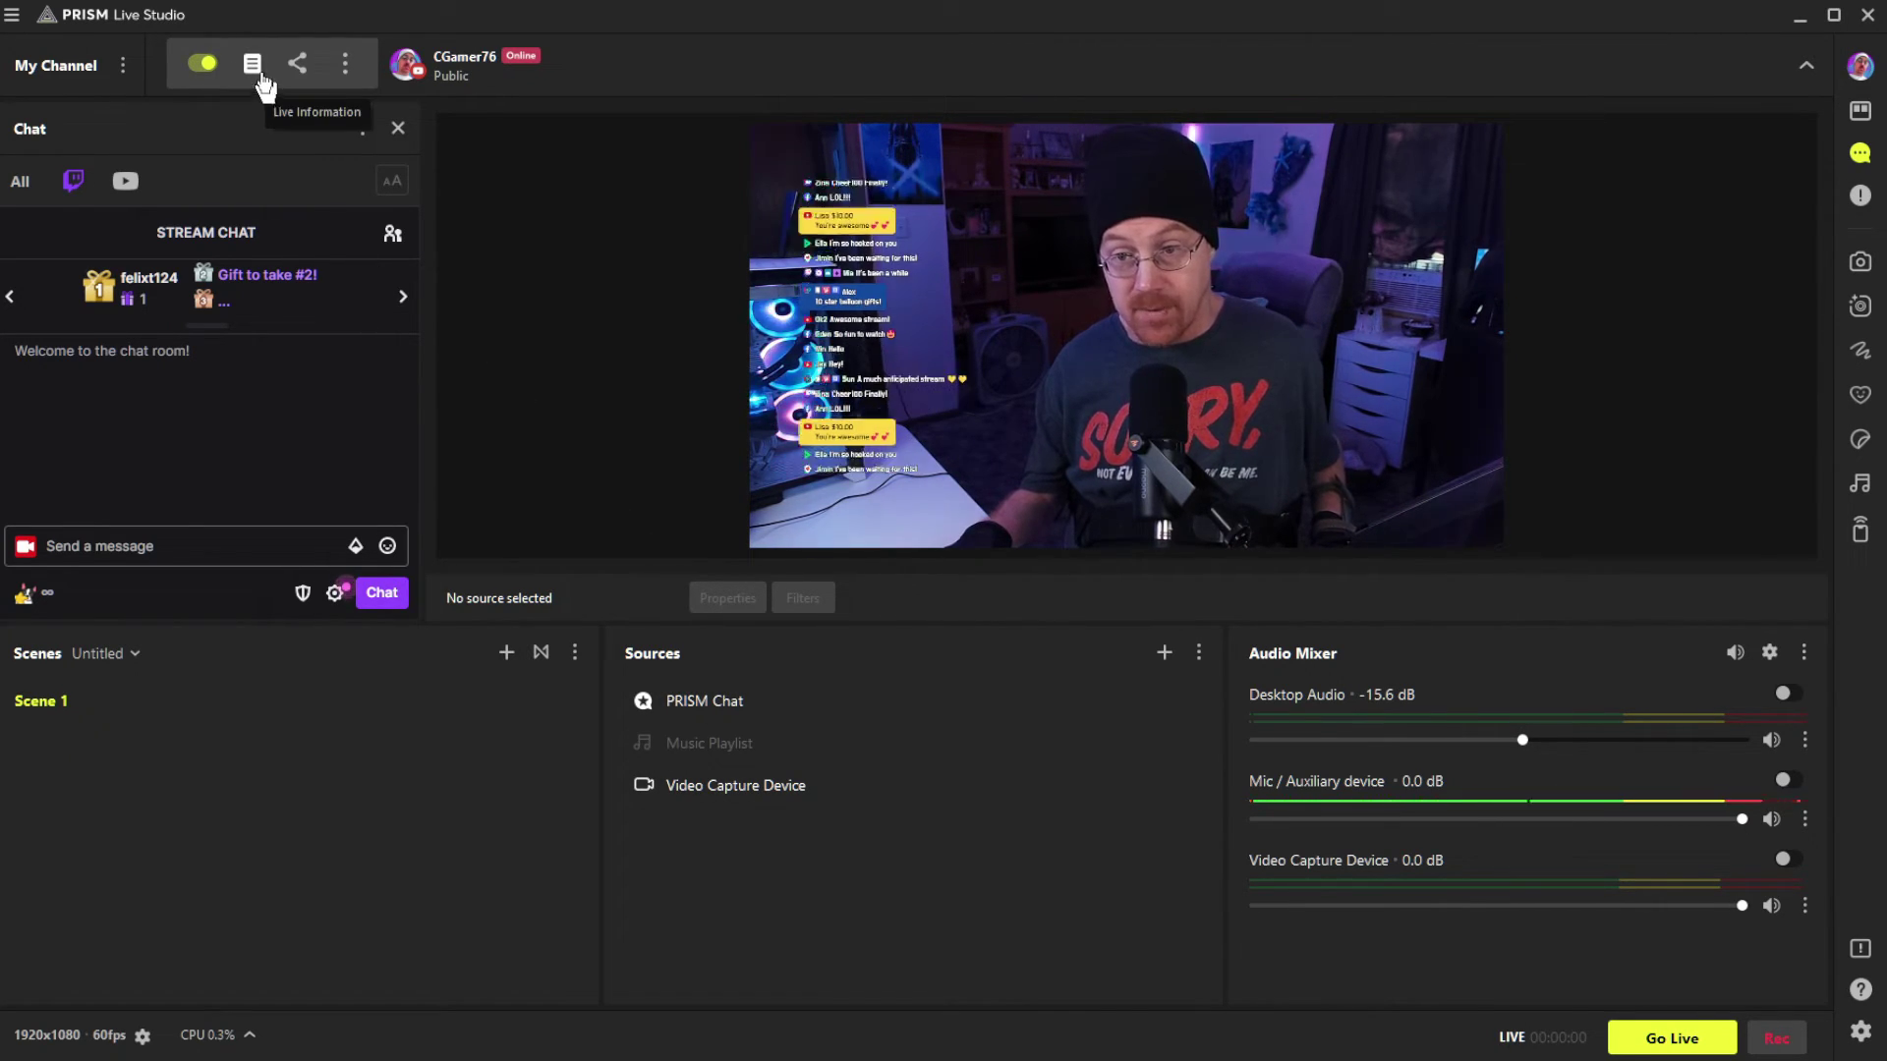
{"action": "left_click", "coordinate": [260, 77]}
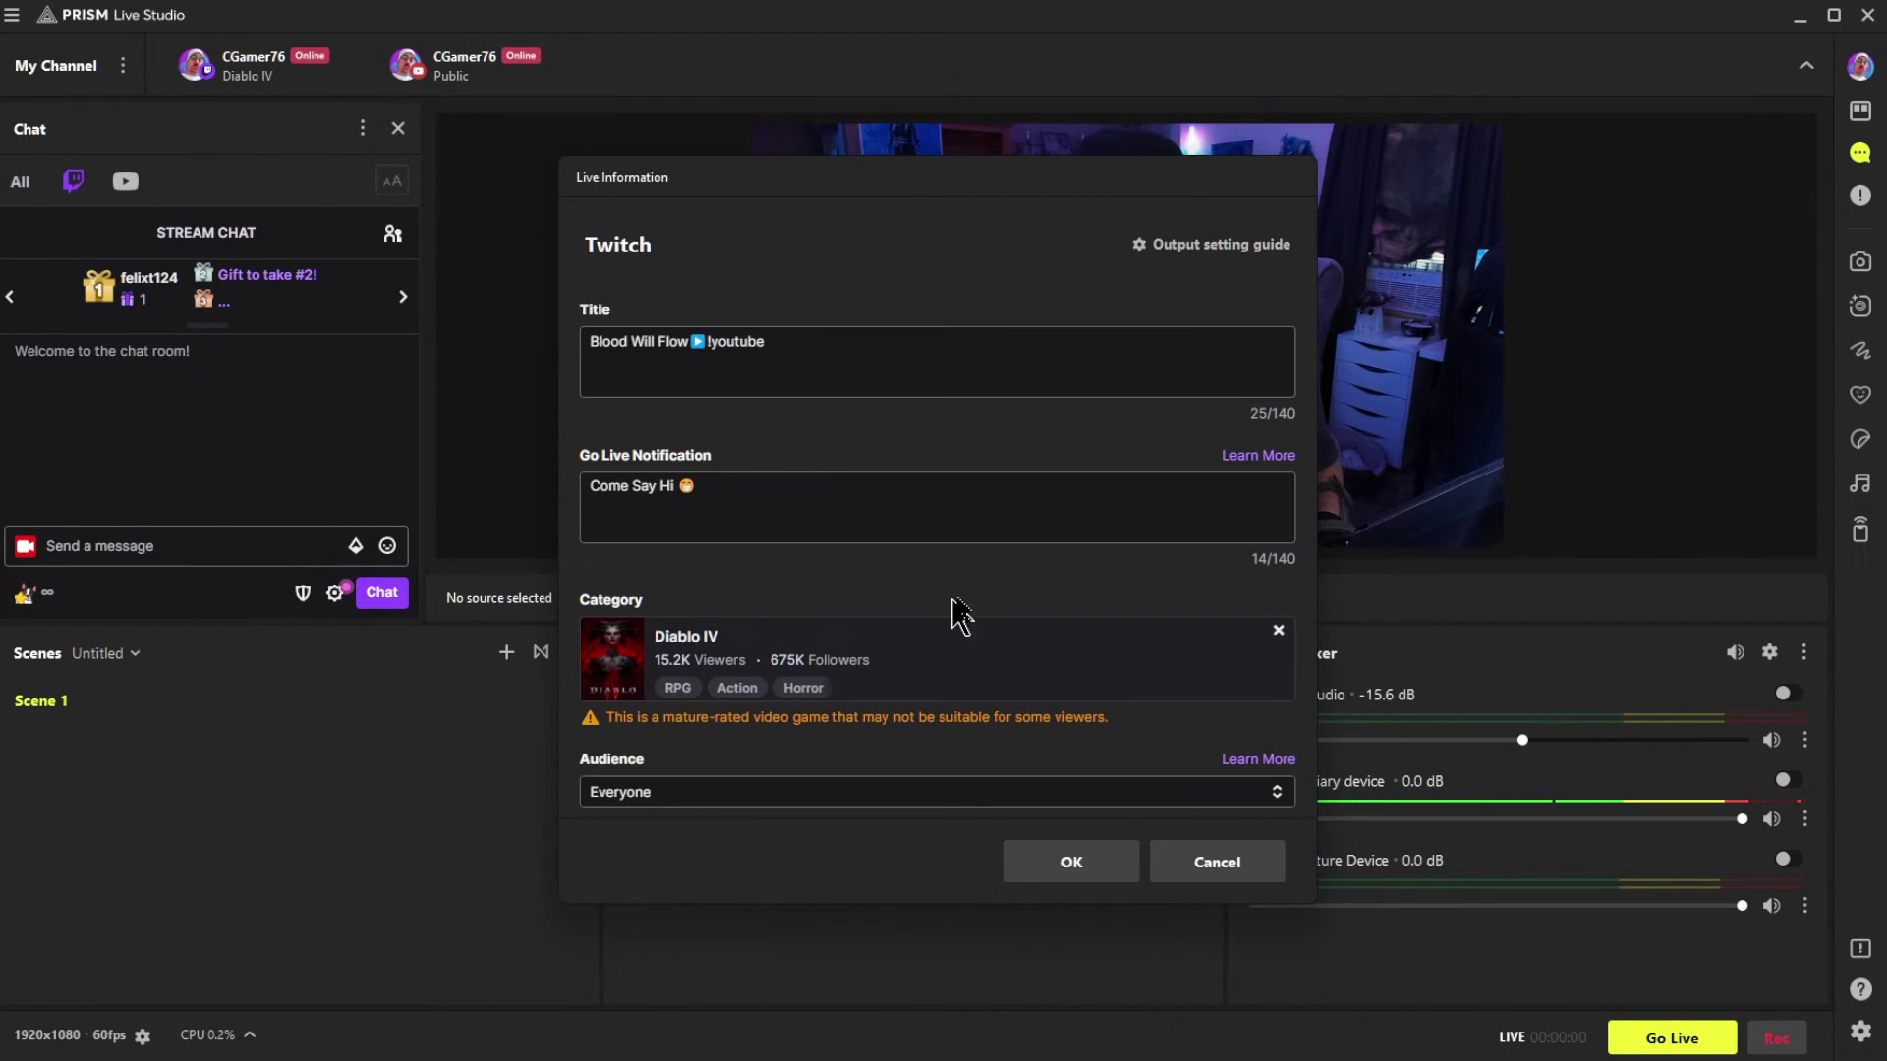
{"action": "scroll", "coordinate": [1072, 535], "scroll_direction": "down", "scroll_amount": 8}
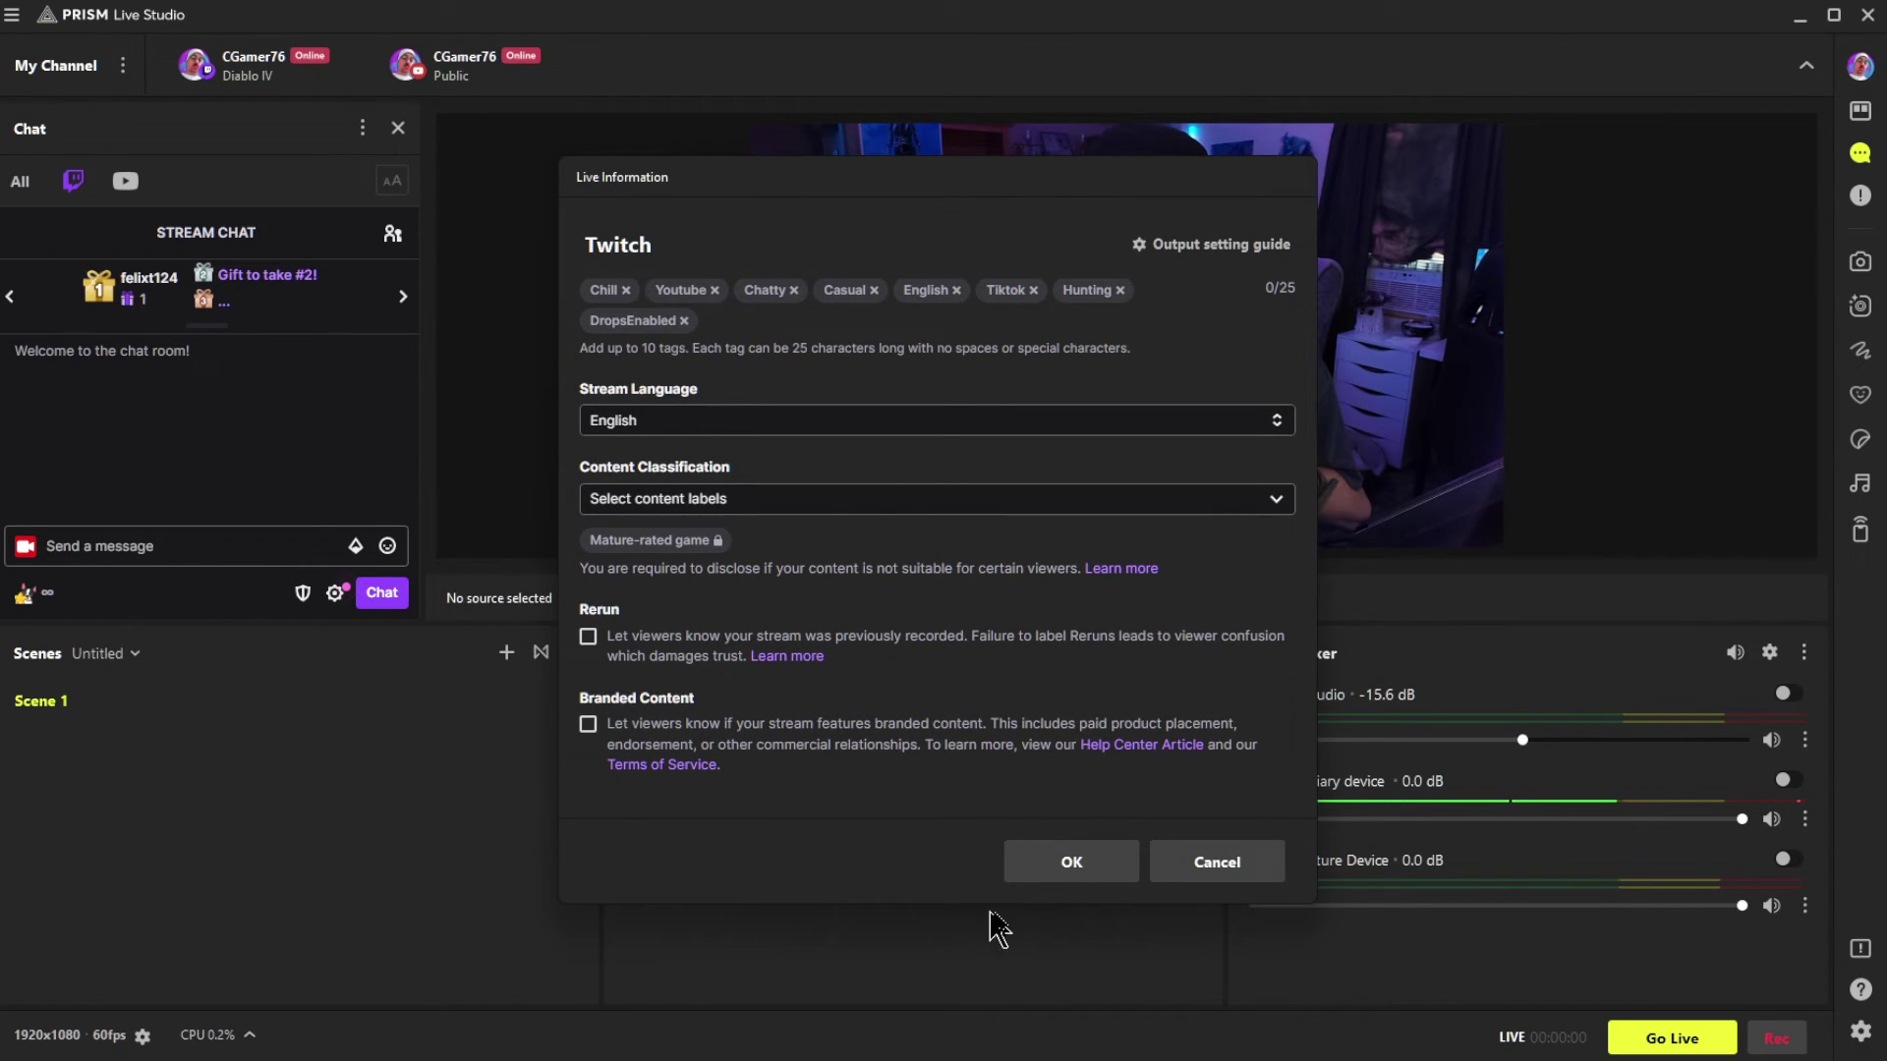
{"action": "left_click", "coordinate": [1224, 869]}
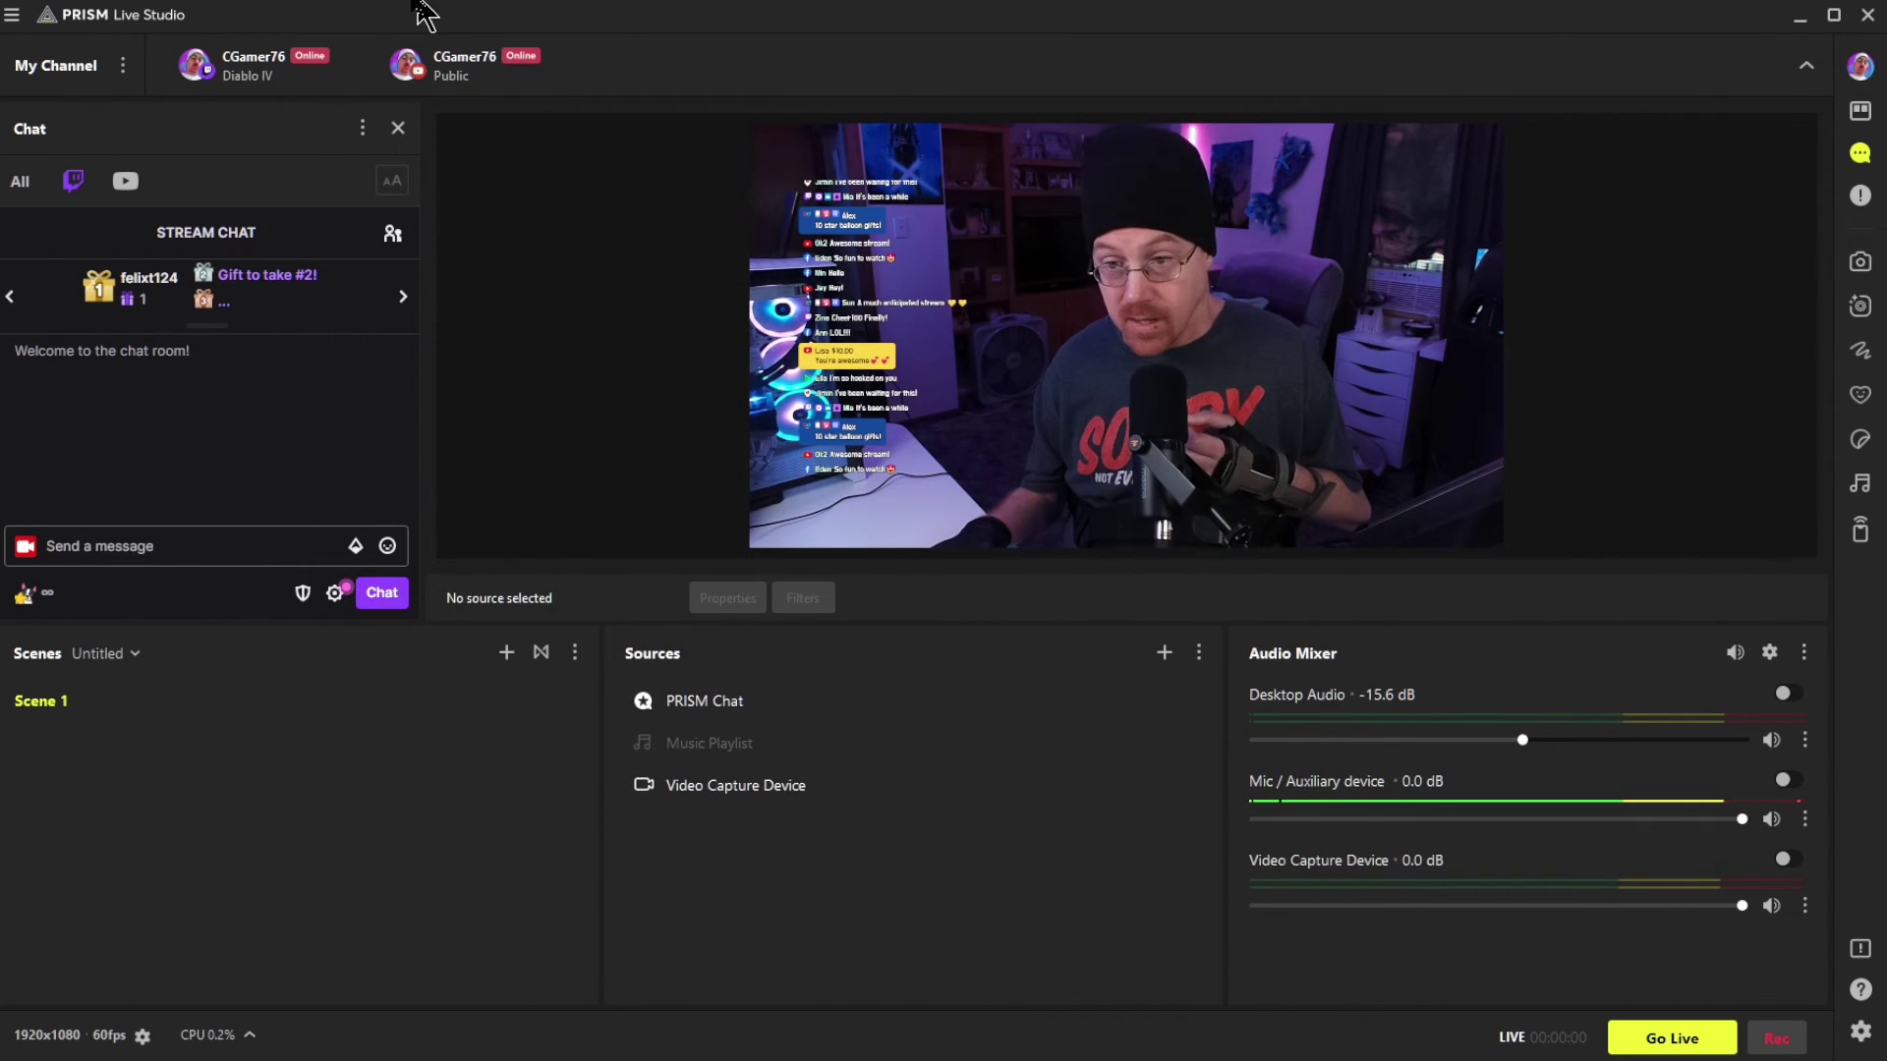
Review the YouTube channel's live information, including privacy, category, stream latency and made-for-kids options, and close it without changes
{"action": "mouse_move", "coordinate": [454, 74]}
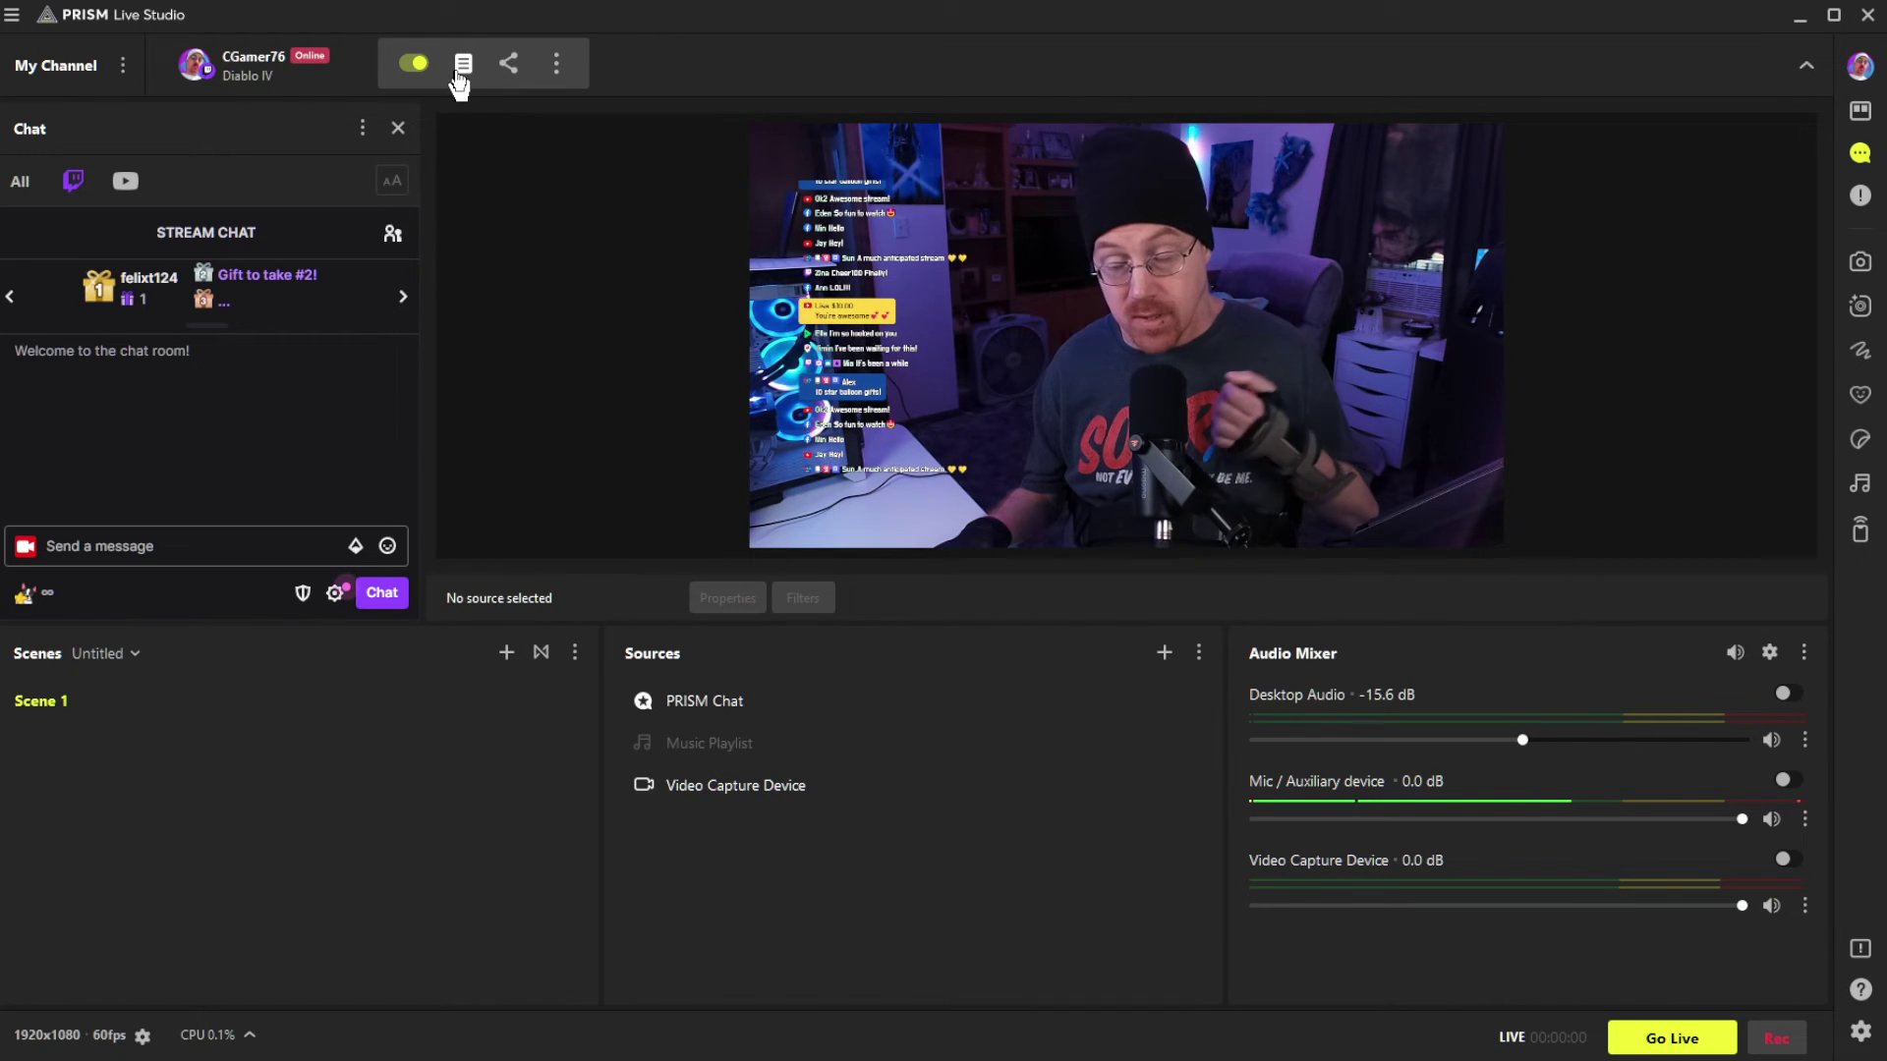
{"action": "left_click", "coordinate": [460, 73]}
{"action": "mouse_move", "coordinate": [928, 300]}
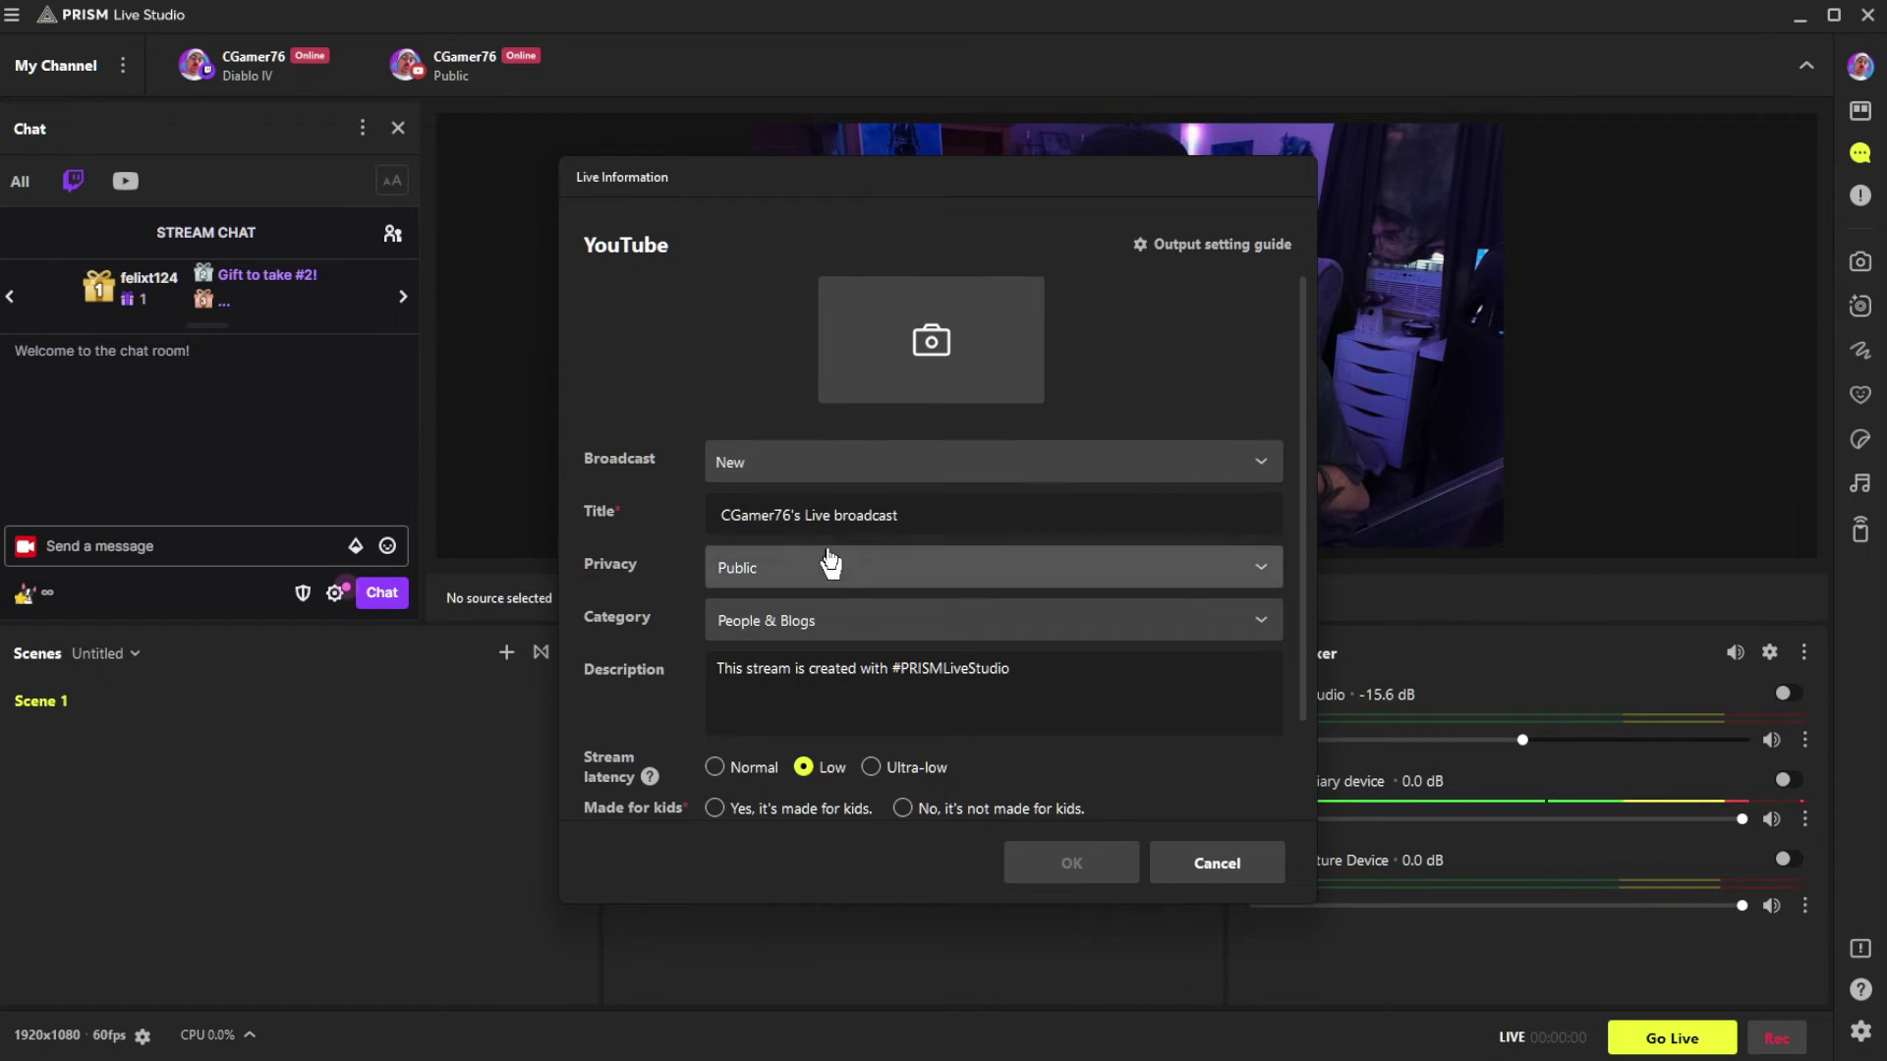
{"action": "scroll", "coordinate": [853, 501], "scroll_direction": "down", "scroll_amount": 2}
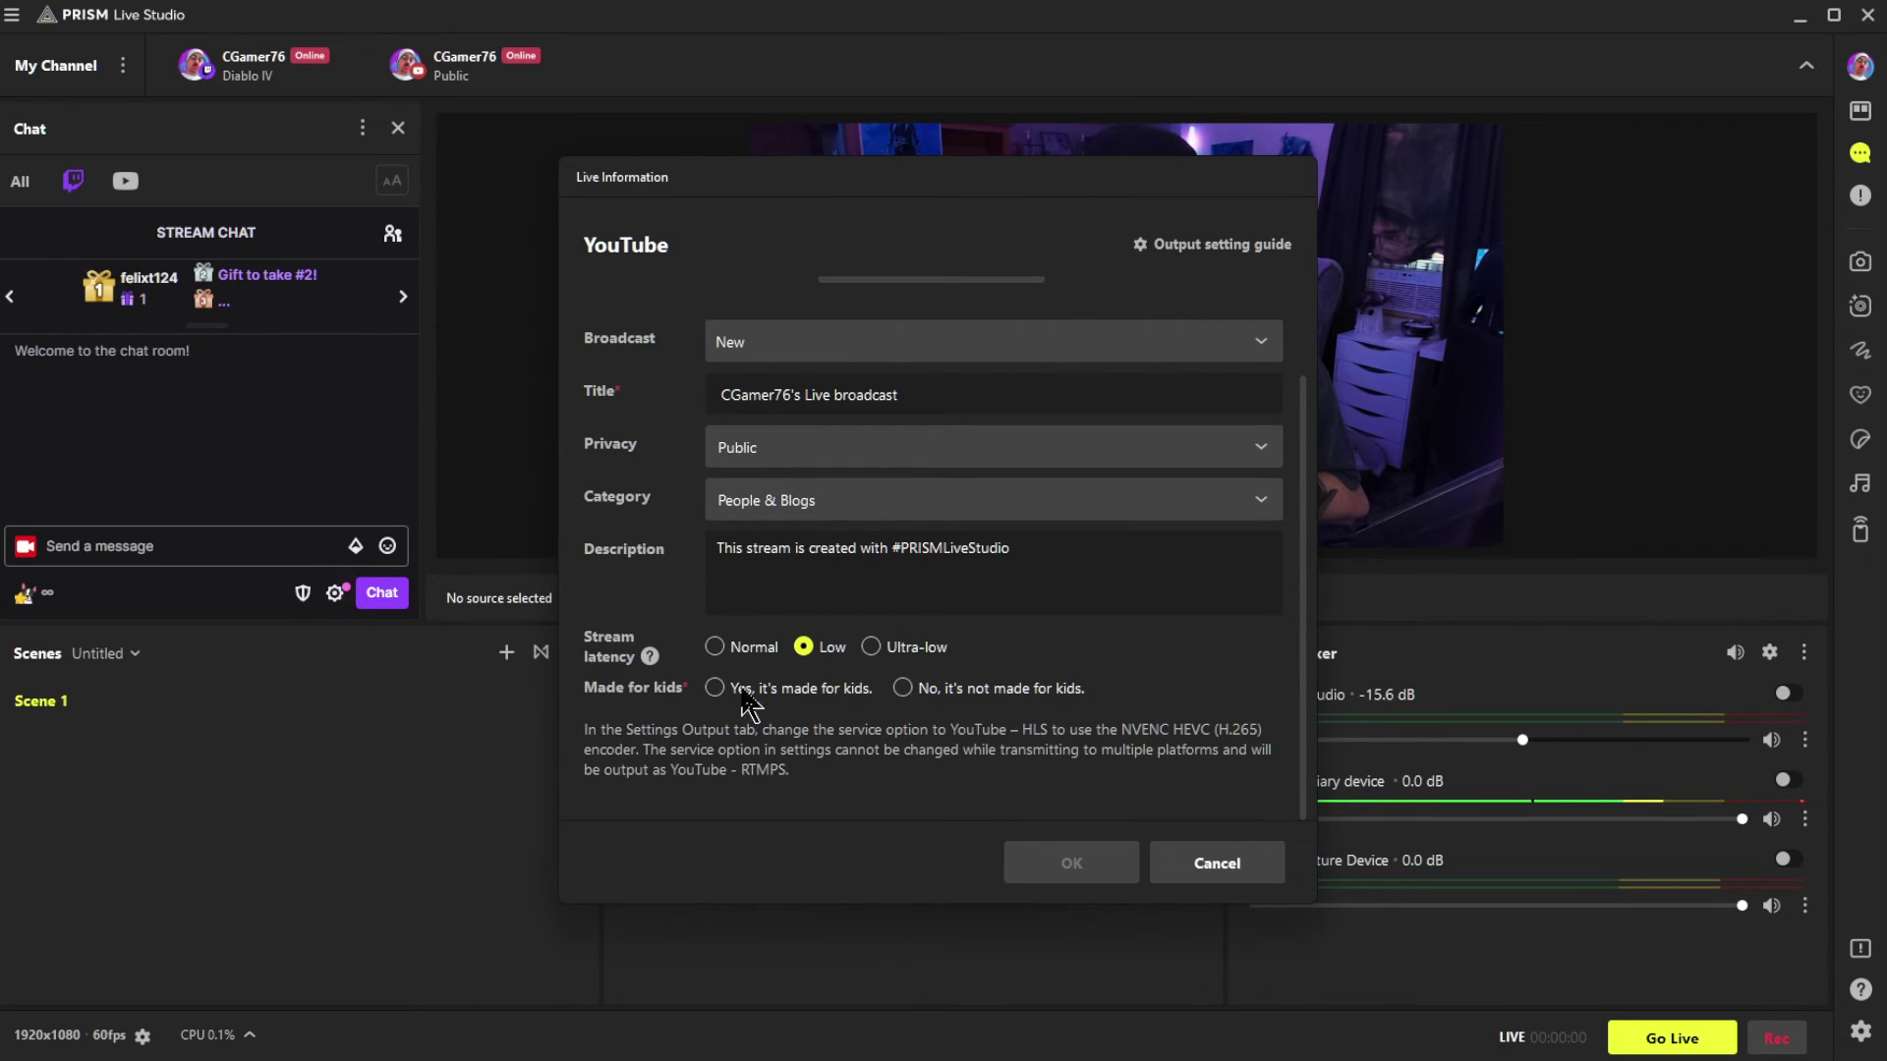
{"action": "left_click", "coordinate": [1212, 862]}
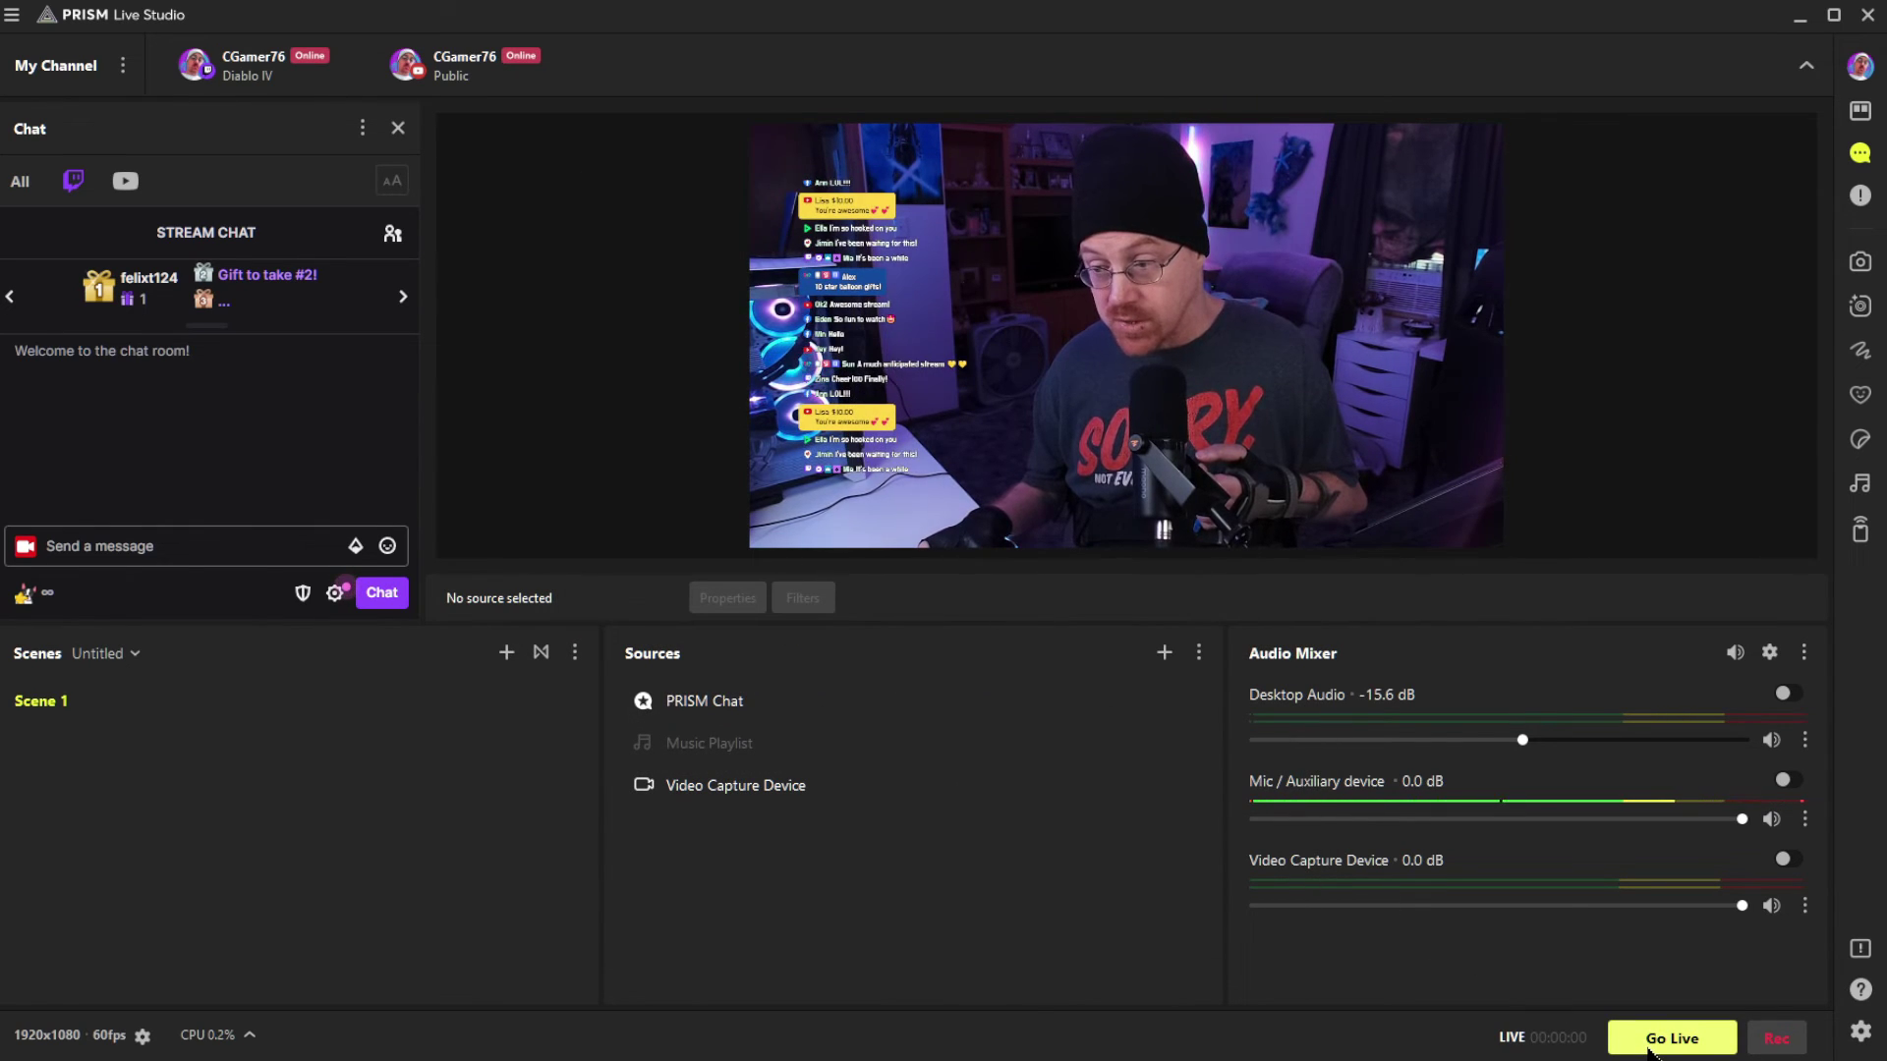
Start the go-live process to check the Twitch and YouTube live information pages, and cancel before broadcasting
{"action": "left_click", "coordinate": [1651, 1044]}
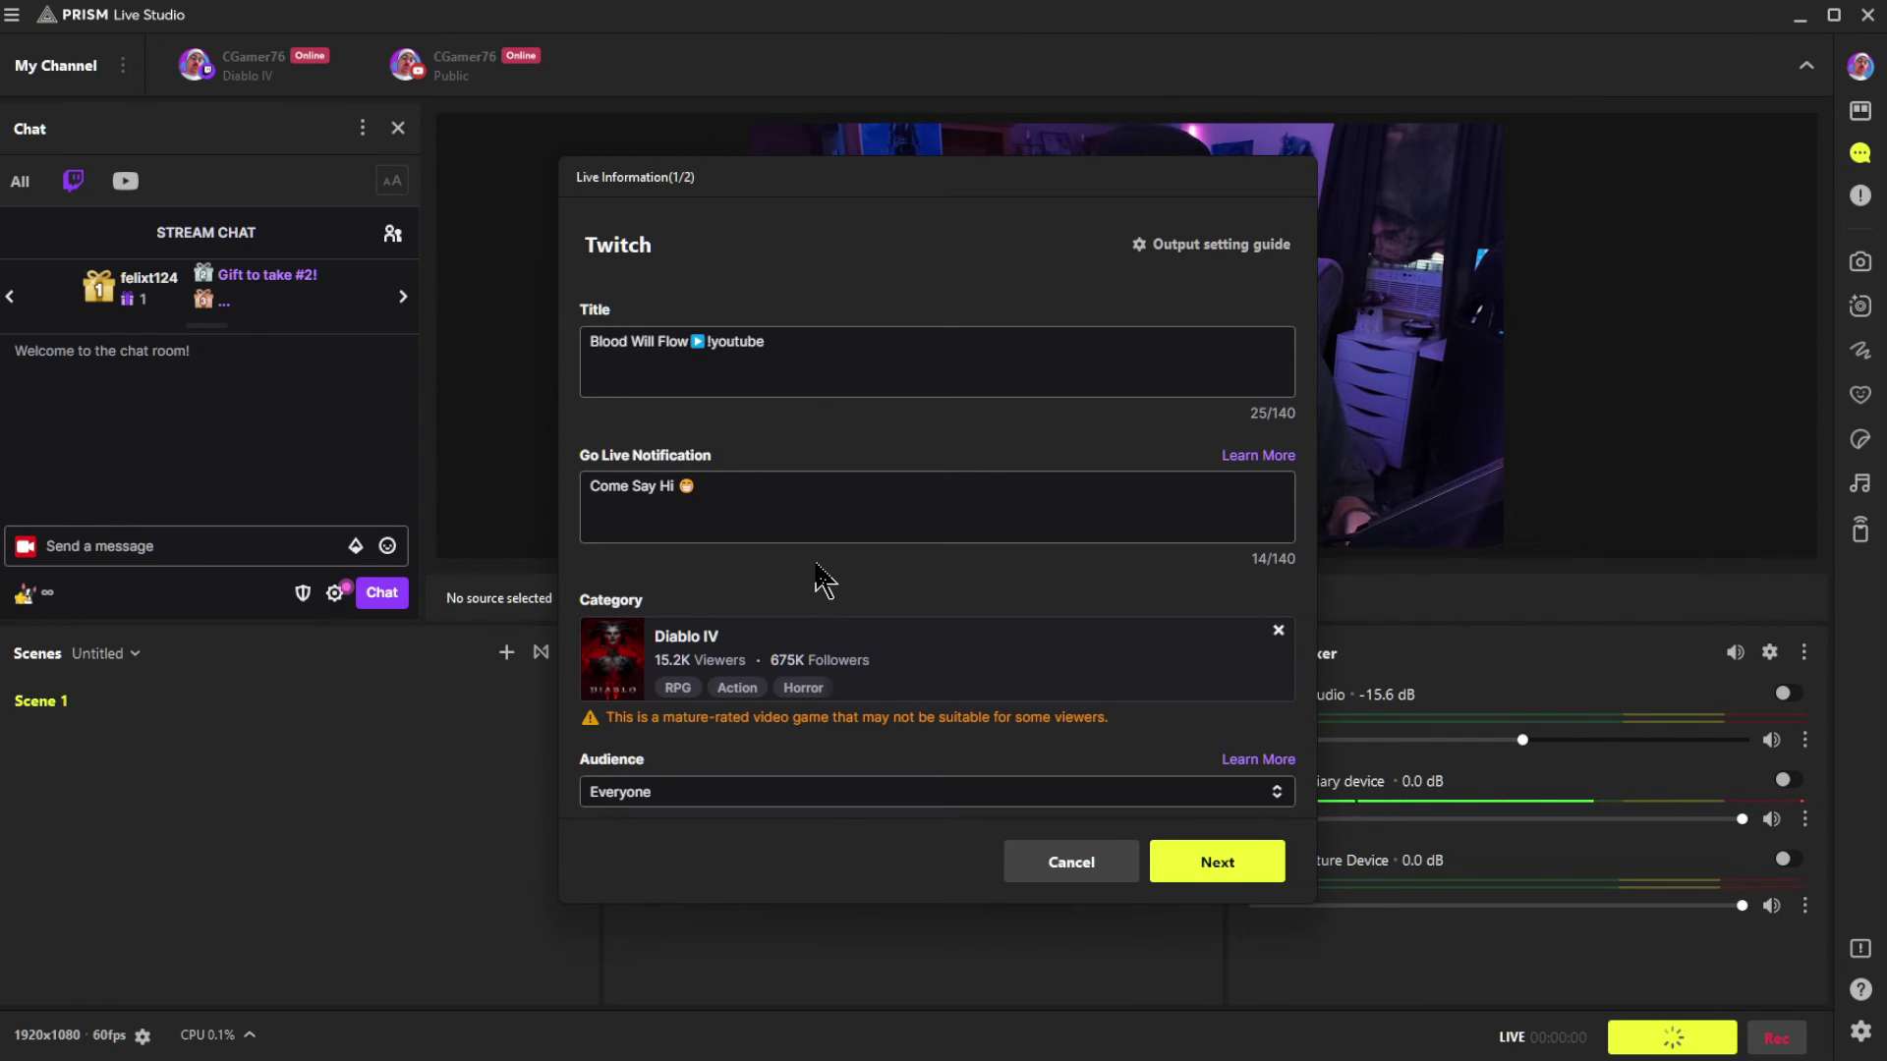
{"action": "scroll", "coordinate": [823, 580], "scroll_direction": "down", "scroll_amount": 5}
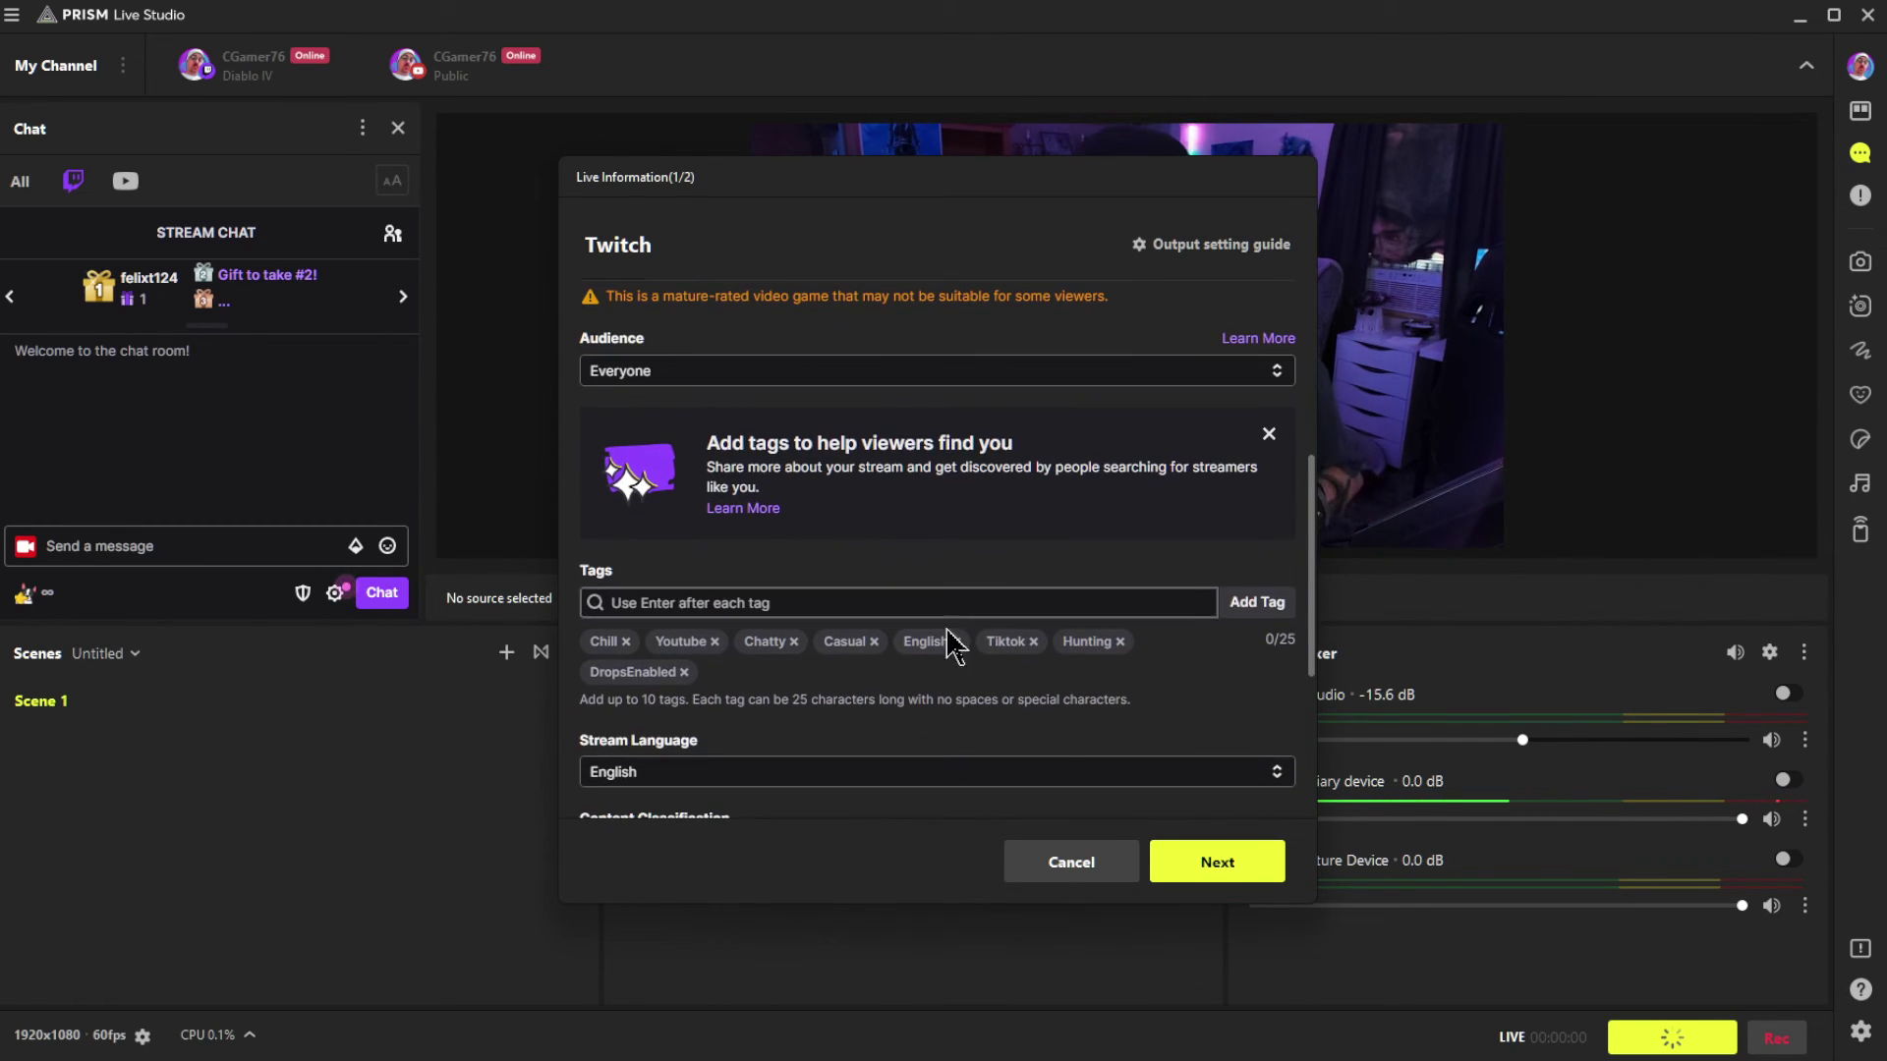
{"action": "left_click", "coordinate": [1212, 865]}
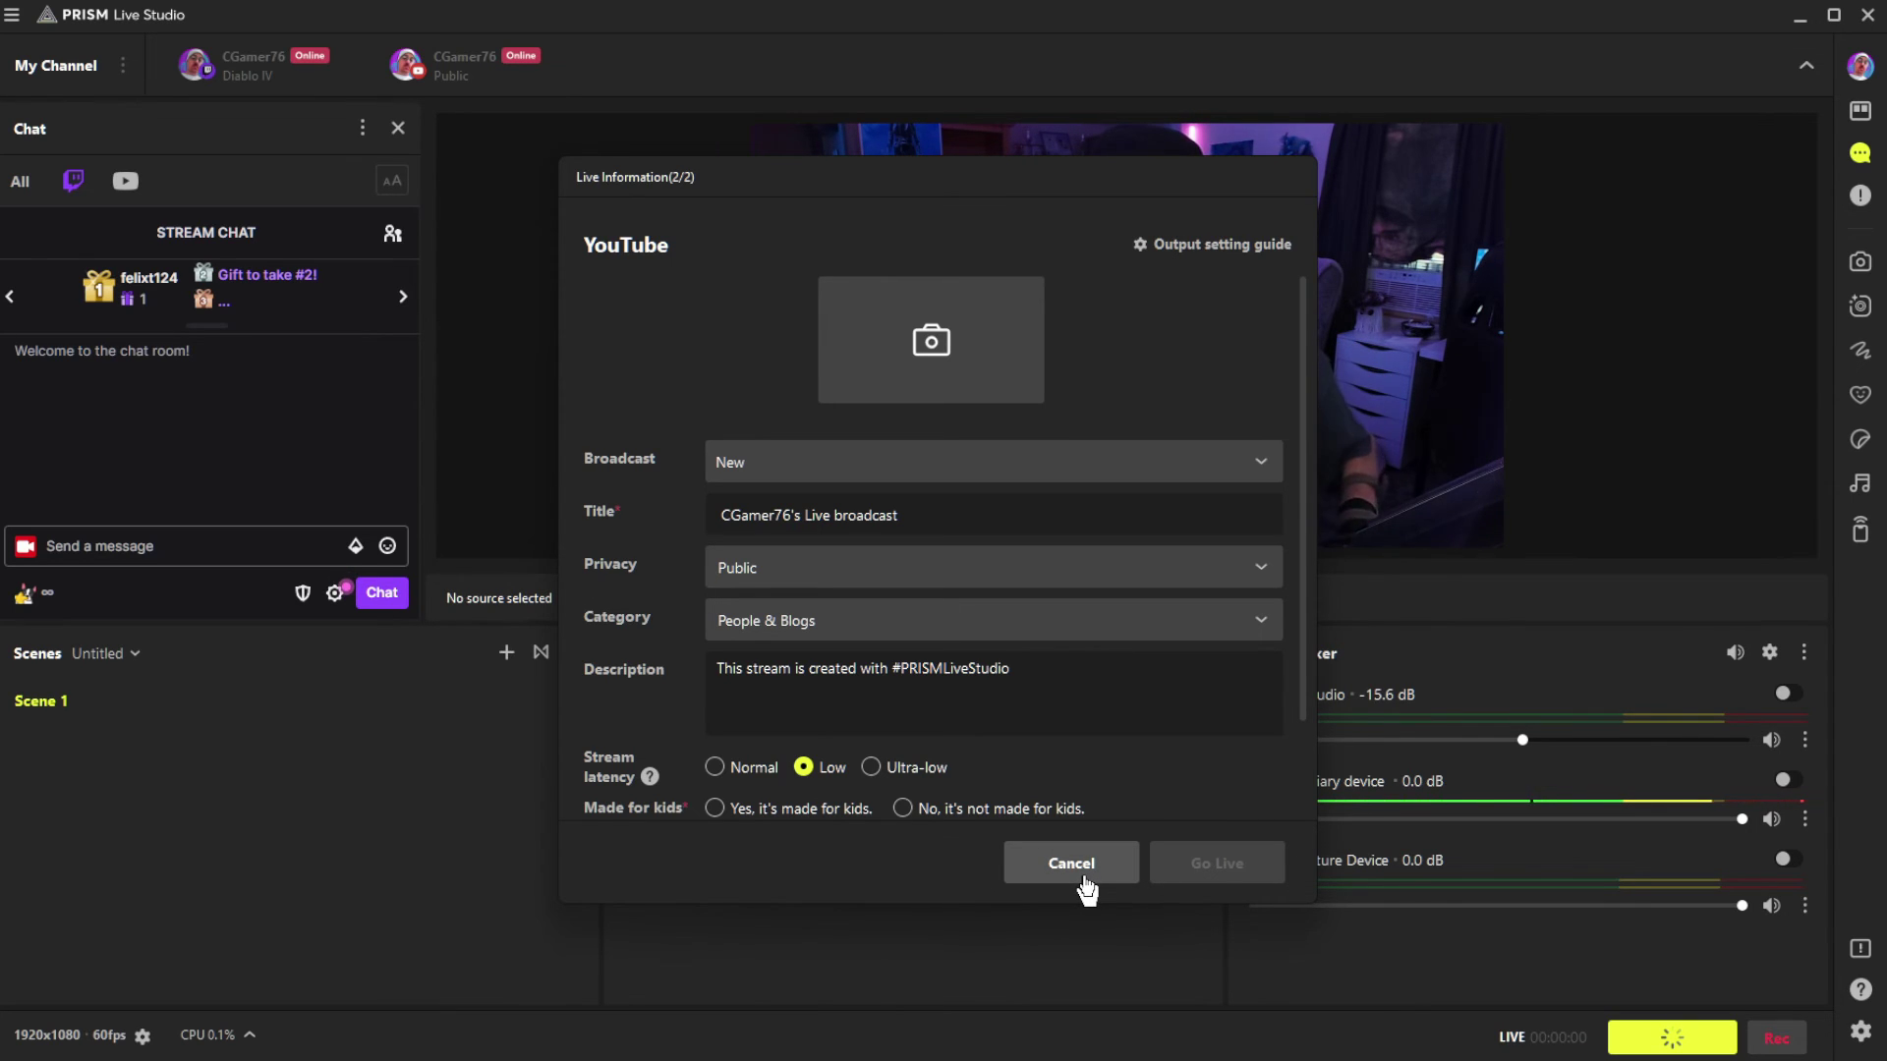
{"action": "left_click", "coordinate": [1071, 863]}
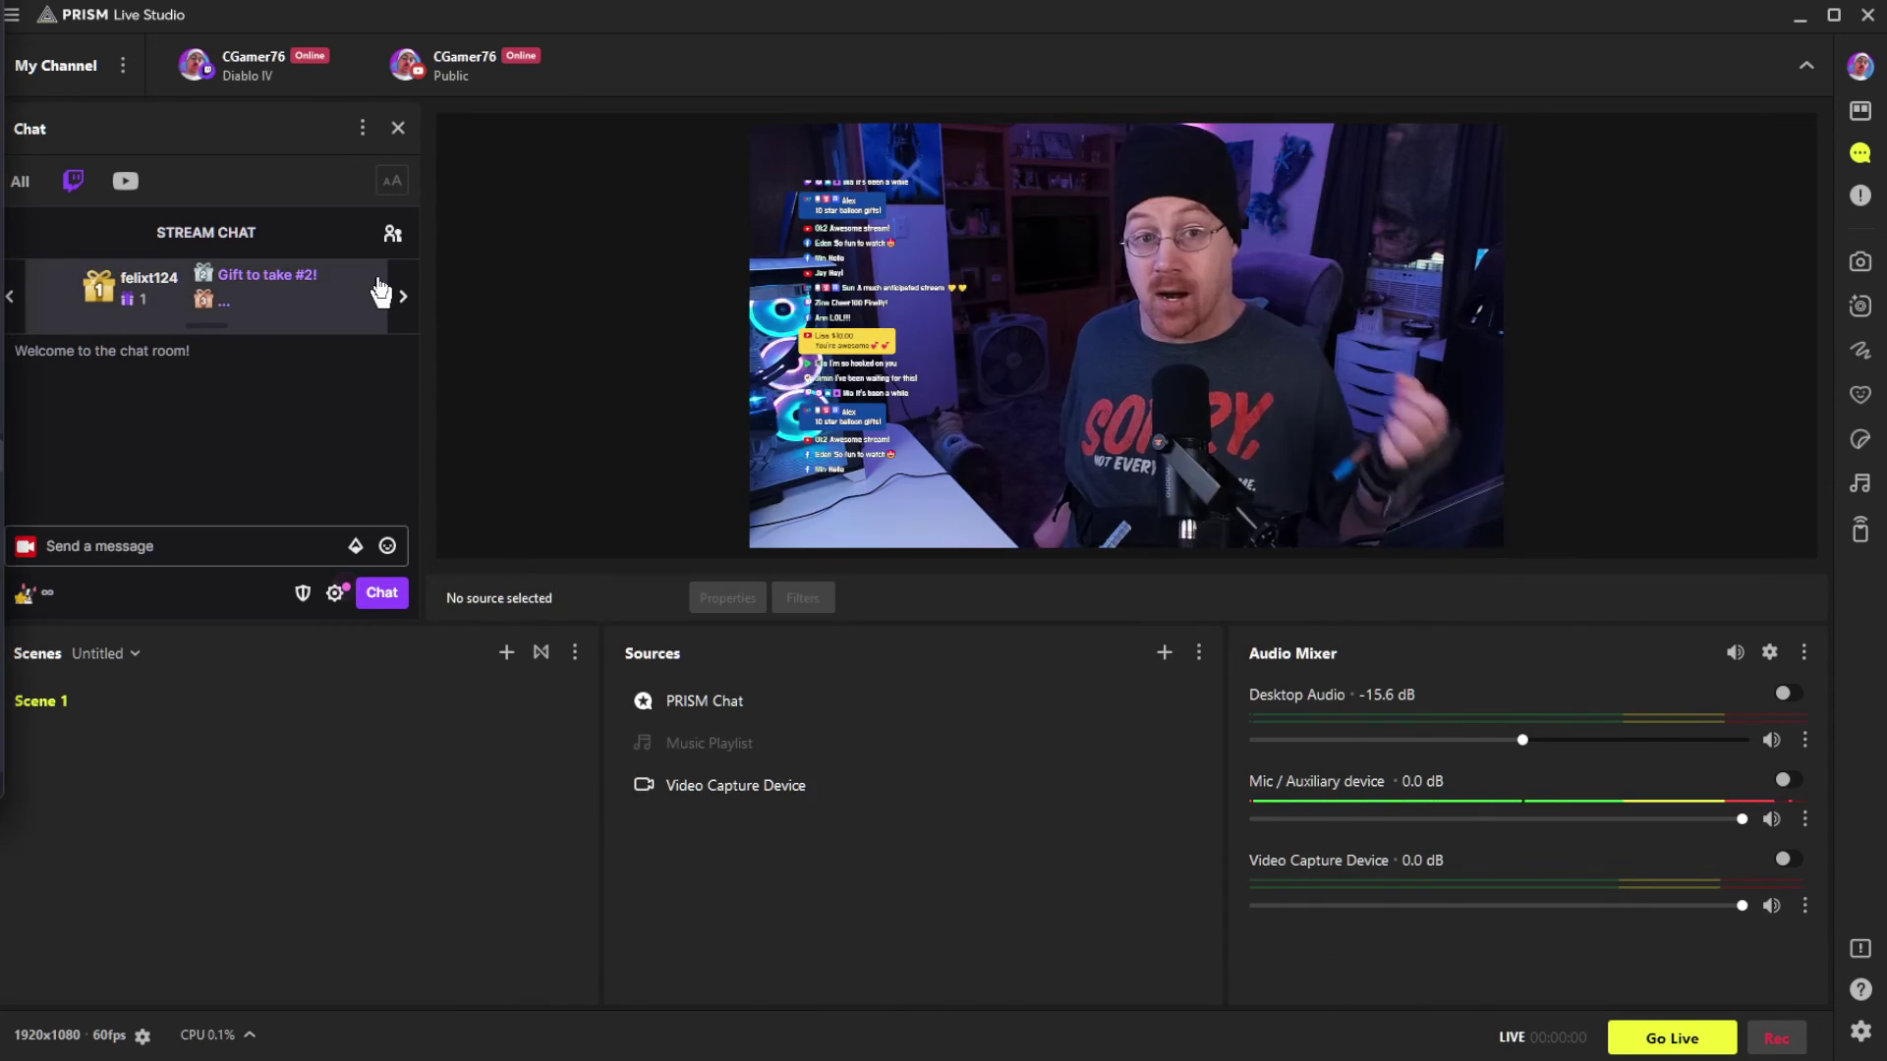